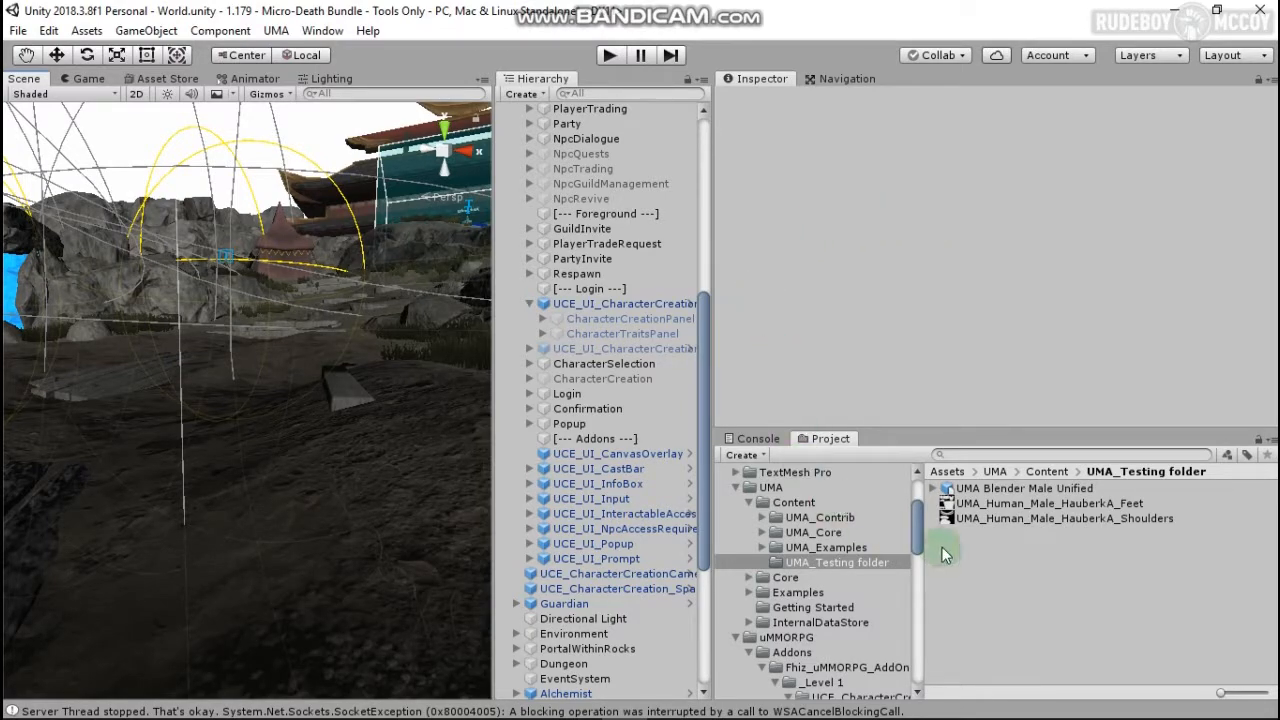
Step: Open the UMA Global Library from the UMA menu, dock it beside Hierarchy, and widen it
click(276, 32)
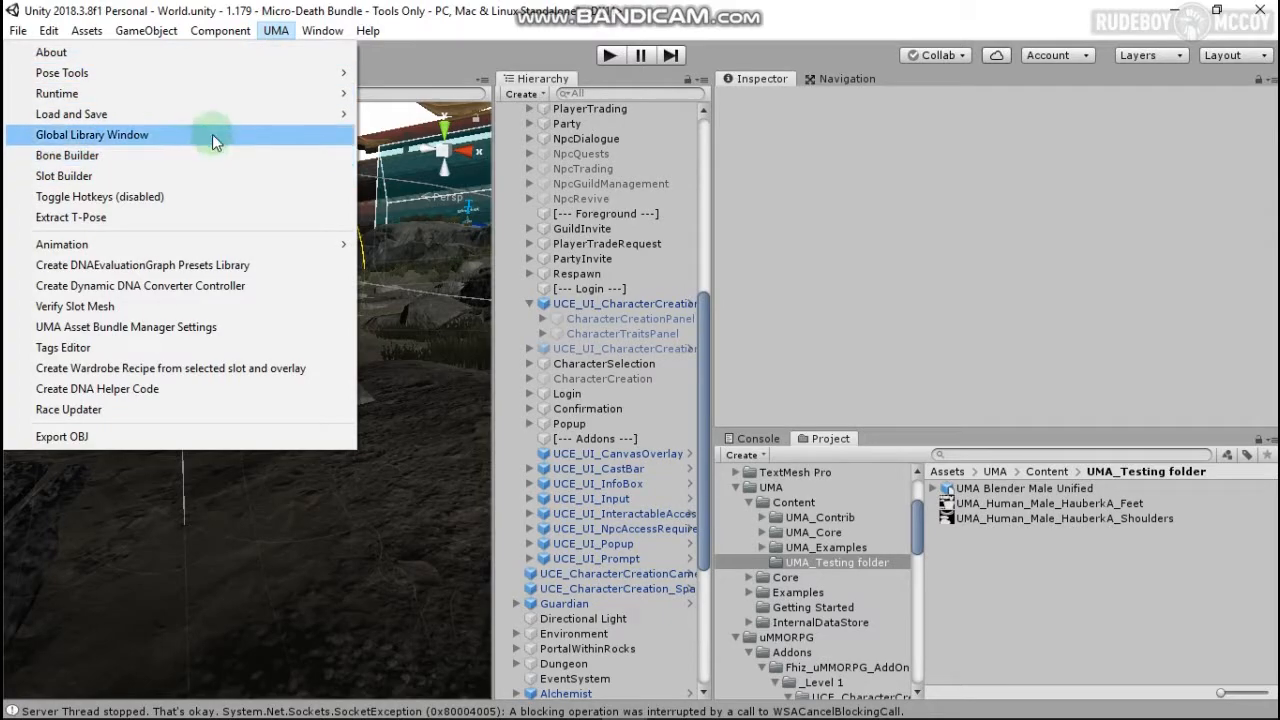
click(210, 135)
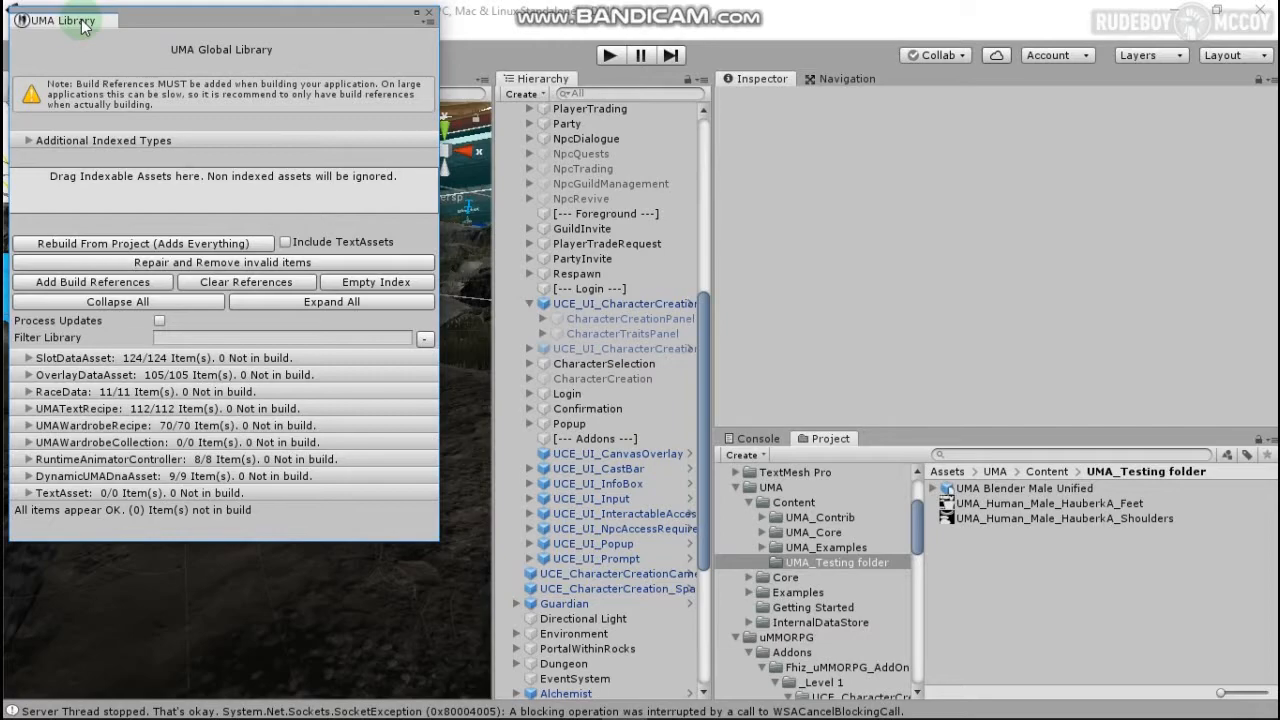
drag(82, 26, 606, 95)
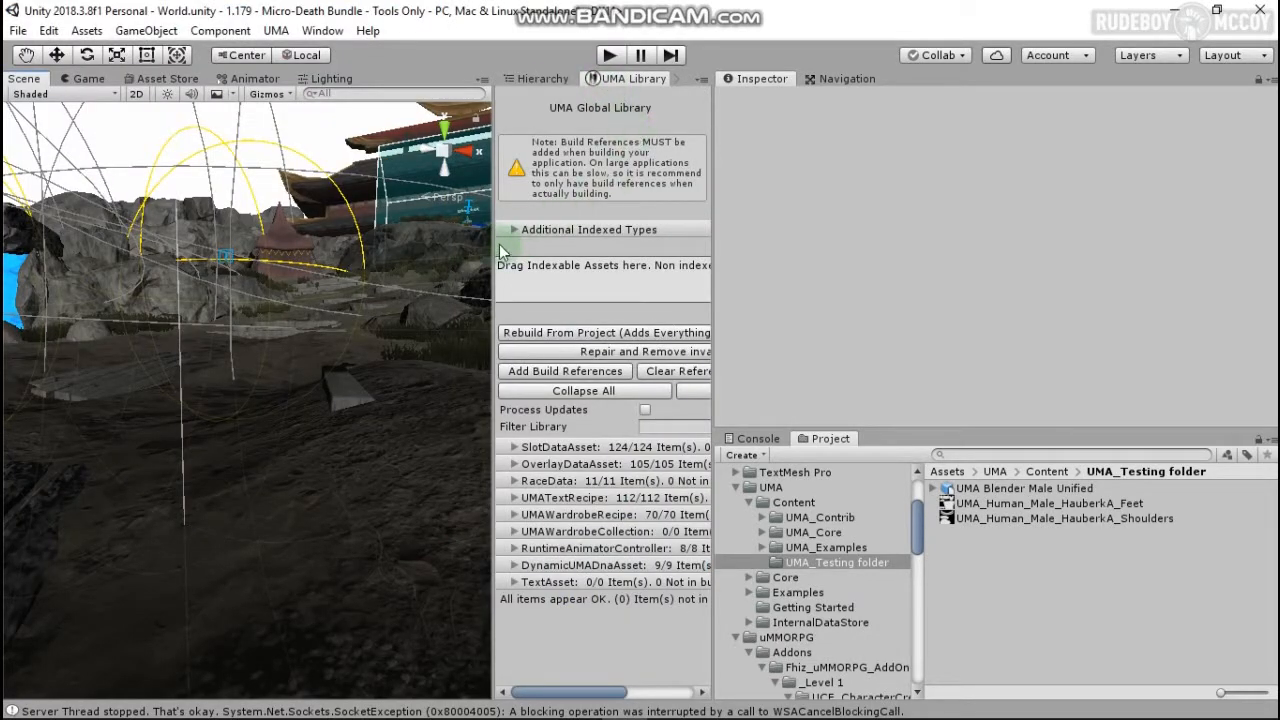
drag(493, 243, 463, 243)
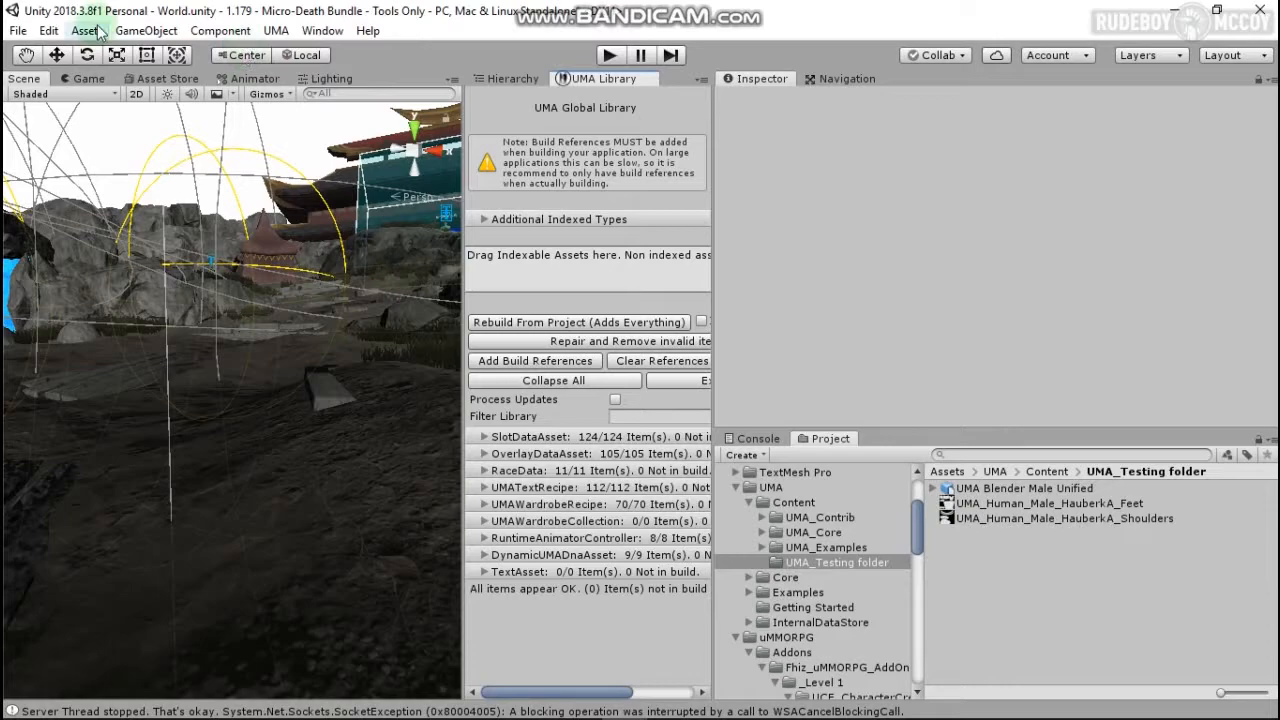
click(275, 32)
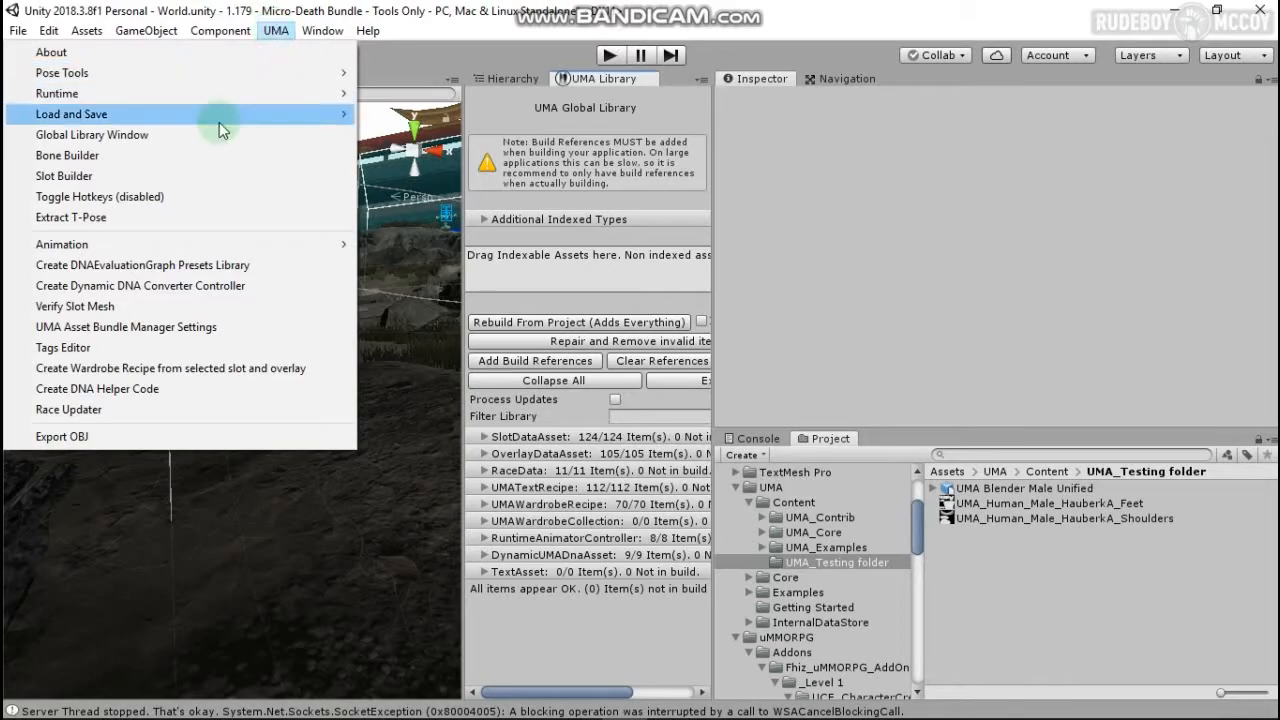
Step: Open UMA > Slot Builder and dock it as a tab beside the Inspector
click(119, 184)
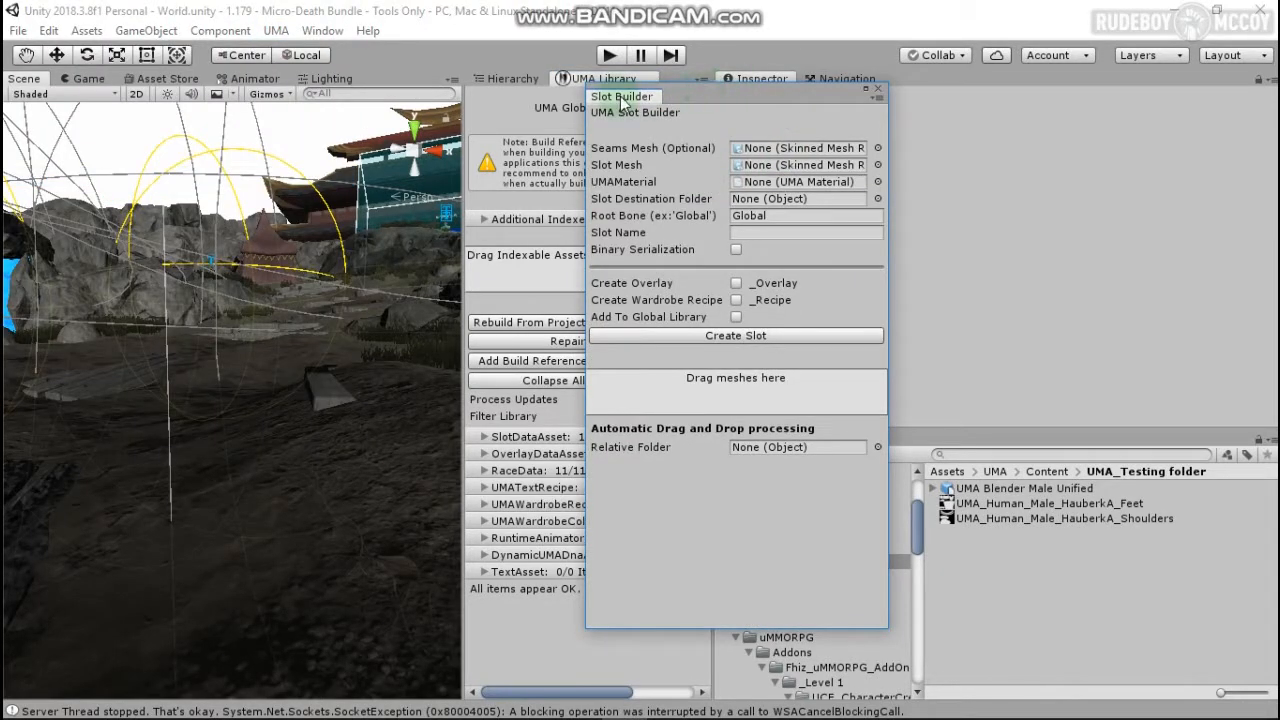
drag(912, 84, 945, 84)
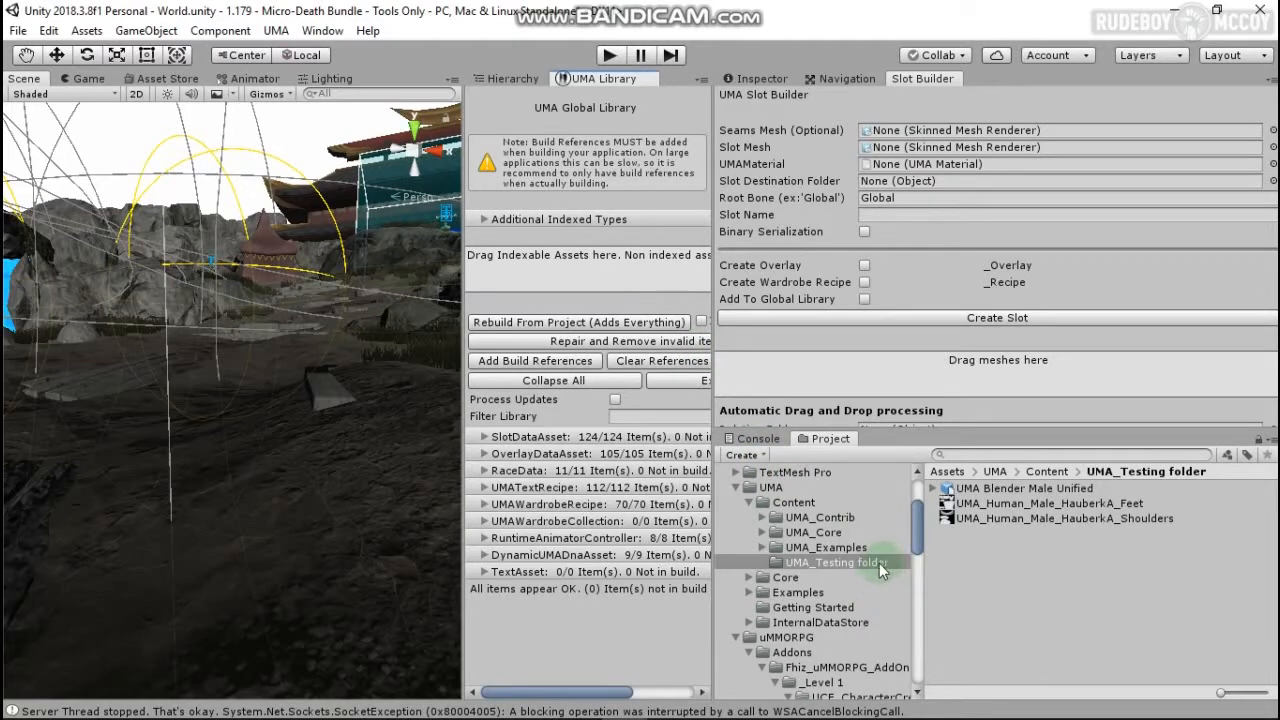
click(1006, 557)
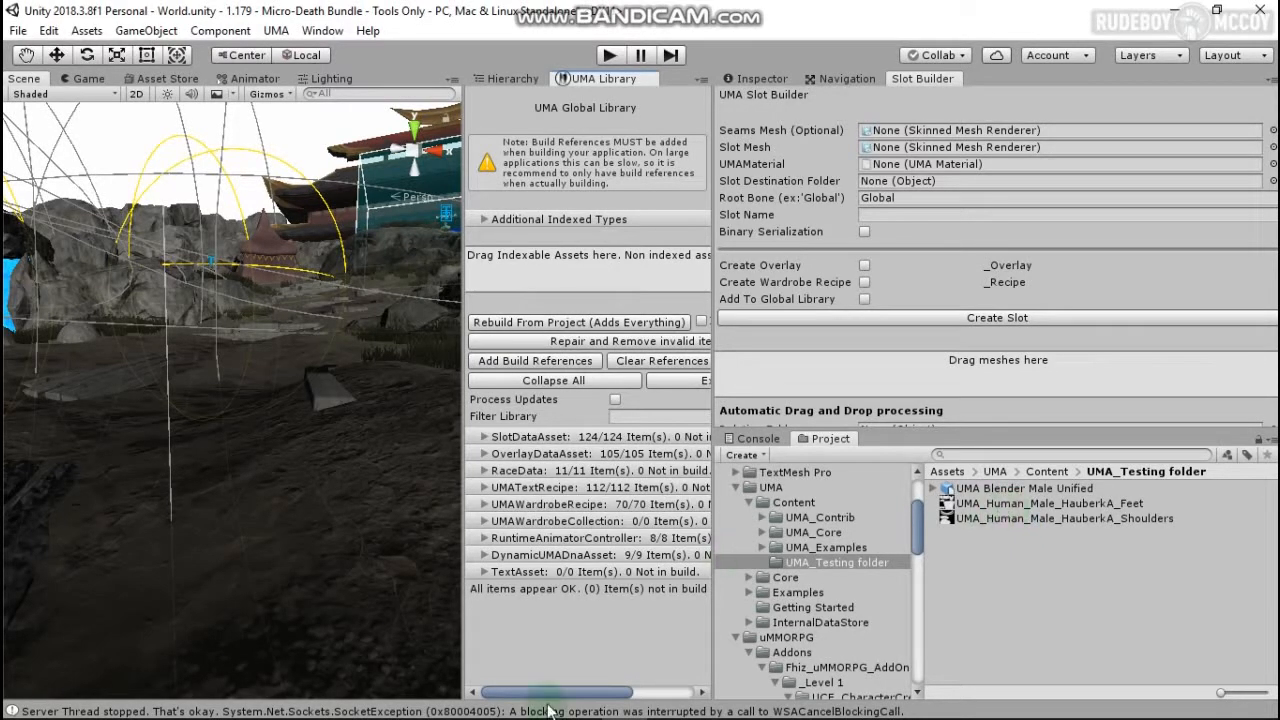
click(487, 706)
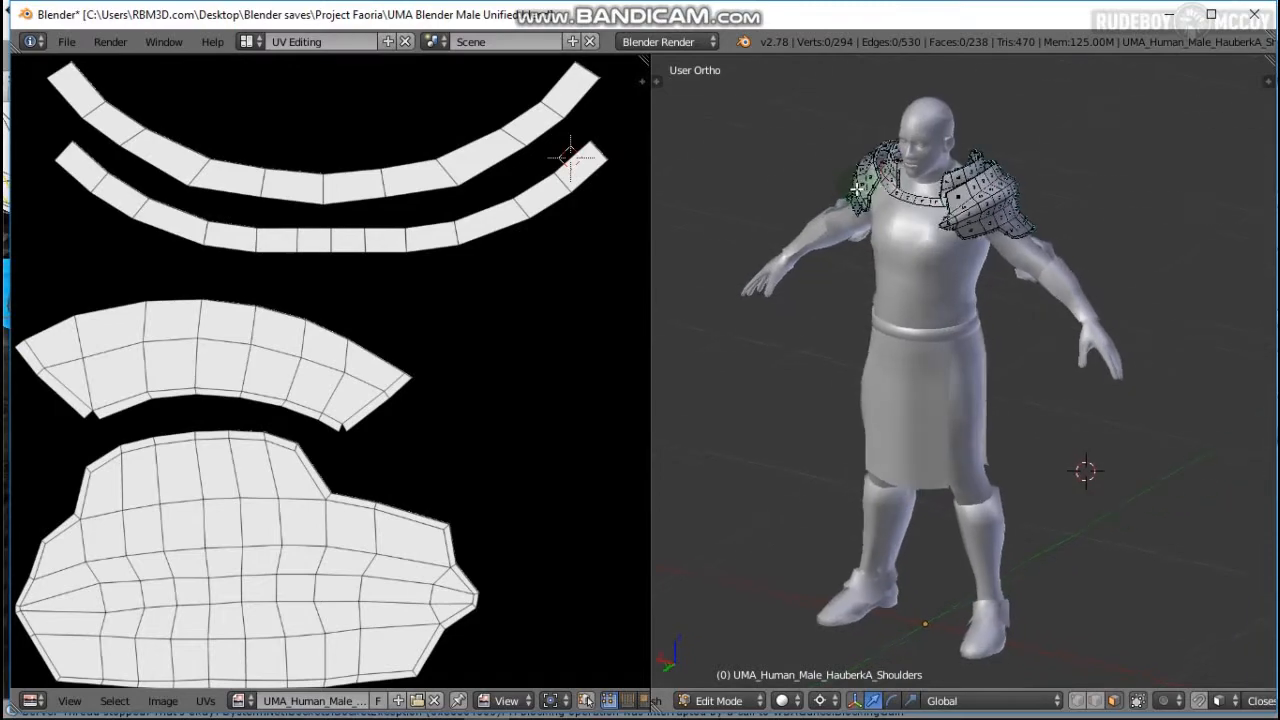
scroll(860, 185, up, 4)
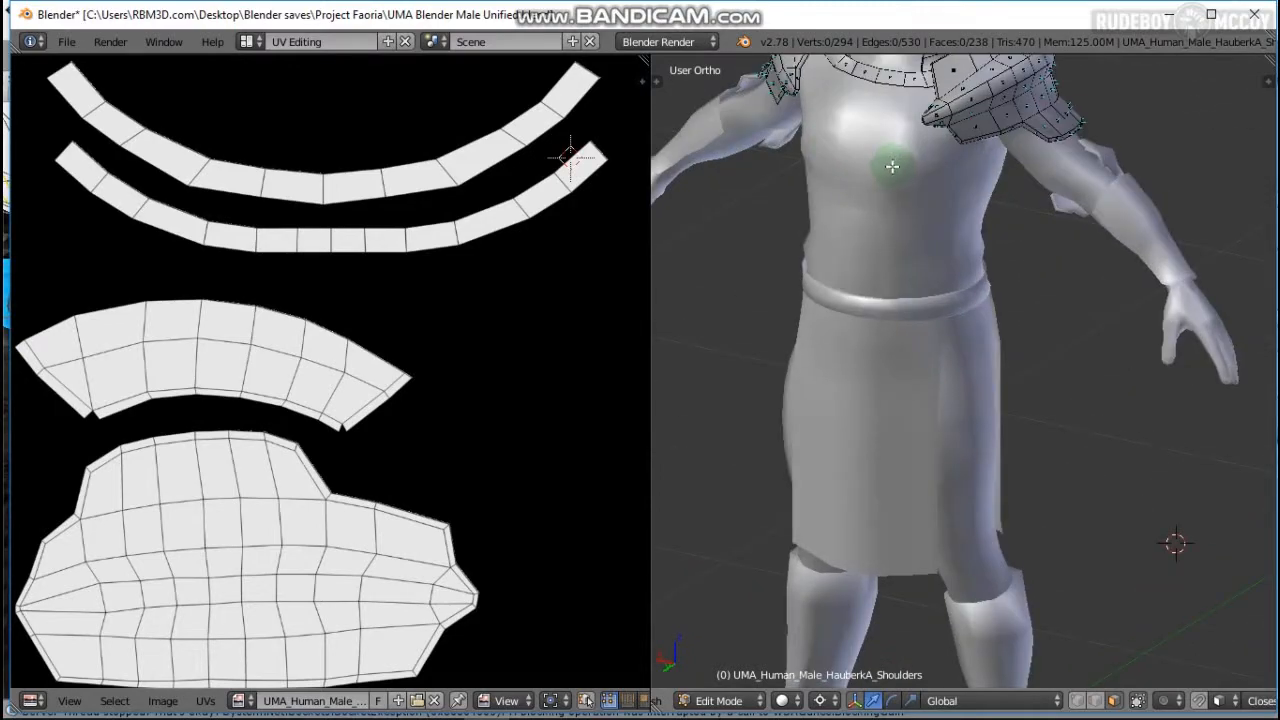
scroll(920, 463, down, 4)
scroll(937, 443, up, 4)
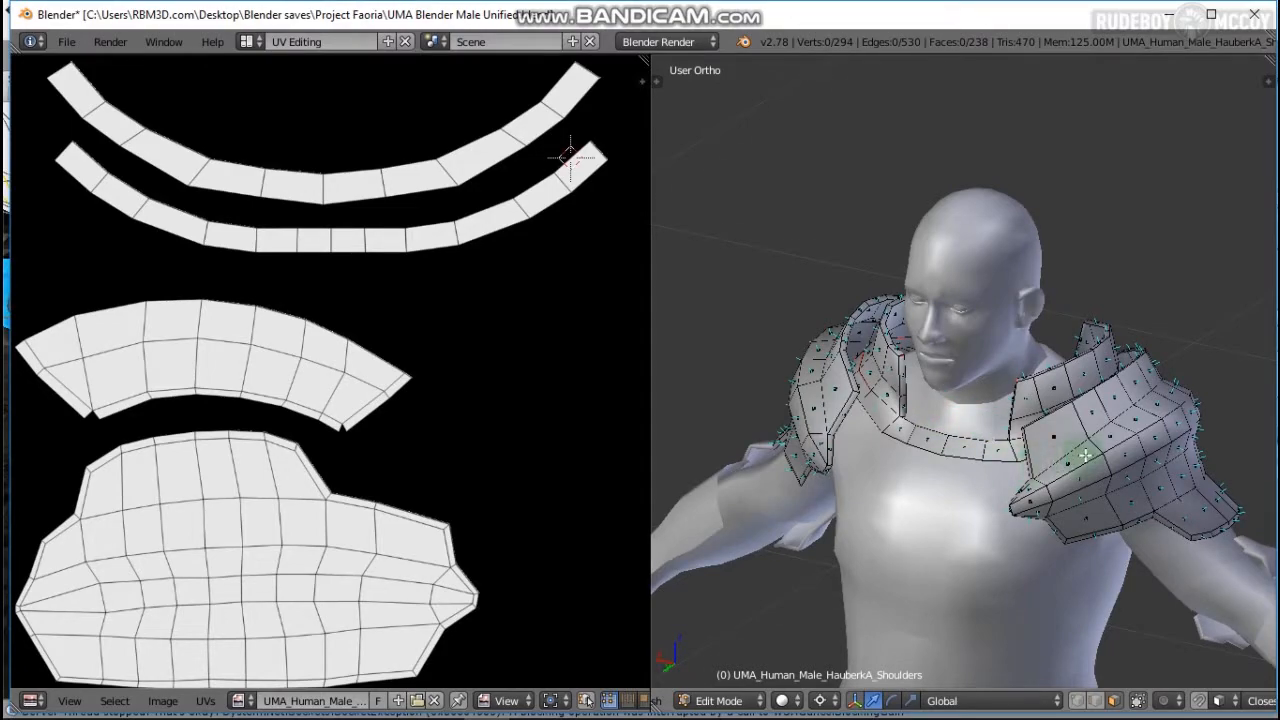
middle_drag(1080, 457, 971, 422)
scroll(971, 421, up, 7)
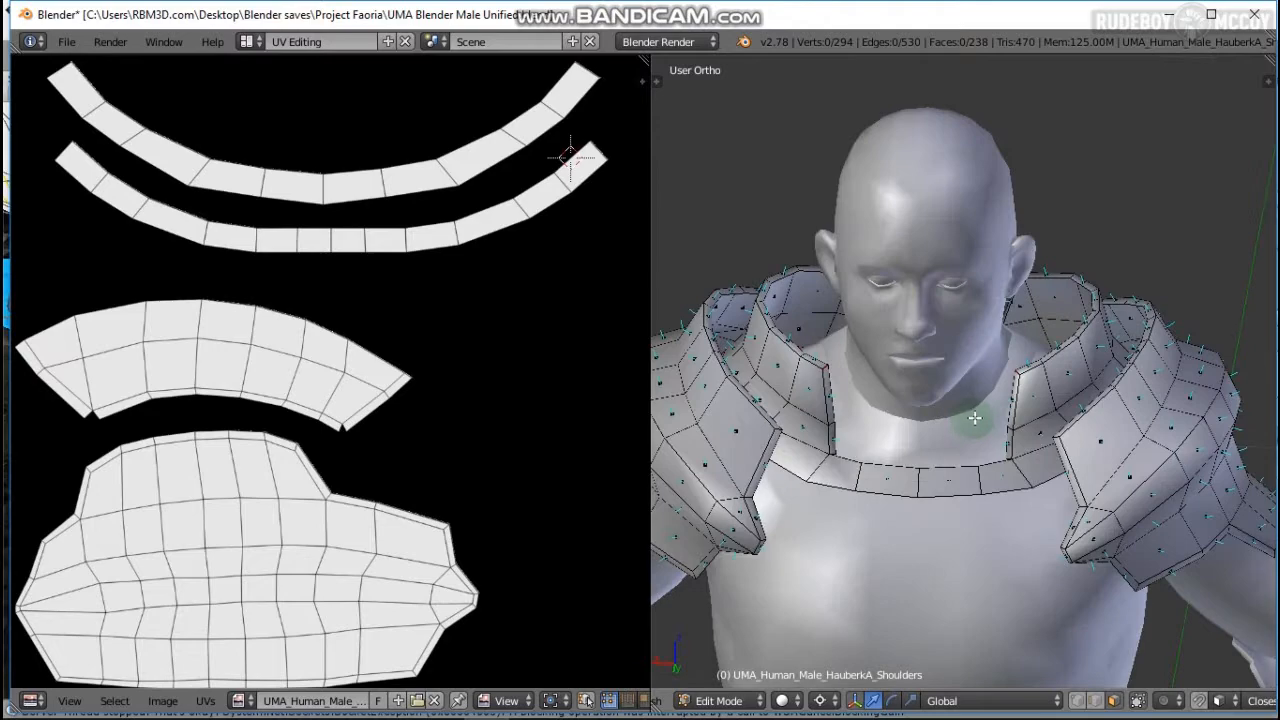
middle_drag(1016, 360, 1067, 350)
scroll(1067, 350, down, 6)
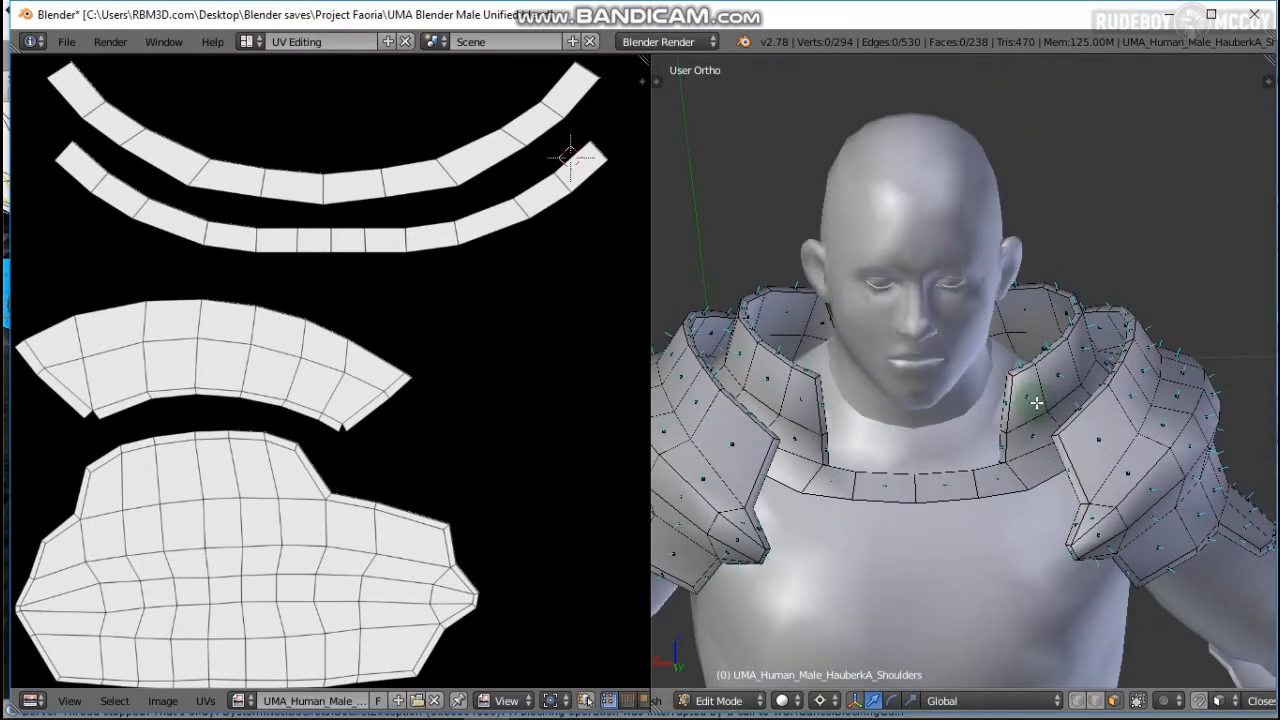
middle_drag(1037, 403, 1230, 405)
scroll(1037, 405, up, 4)
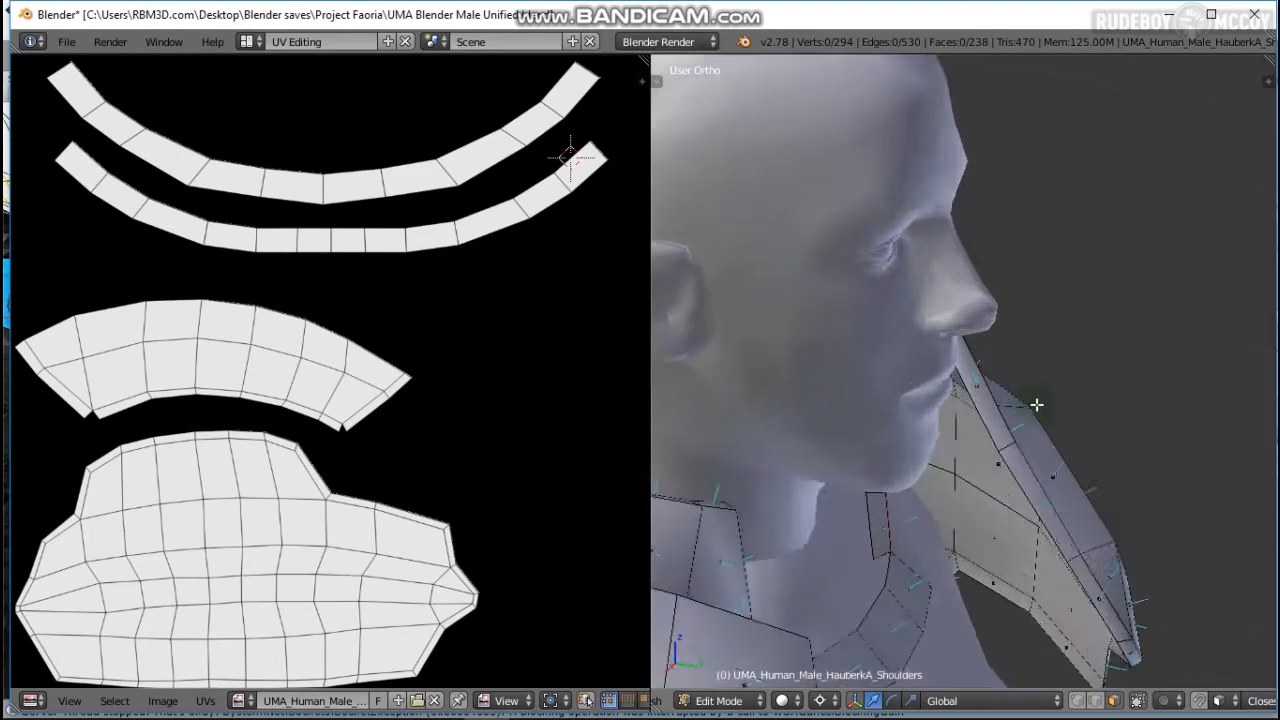
scroll(1037, 405, up, 3)
middle_drag(1035, 408, 1006, 552)
scroll(1012, 462, up, 2)
right_click(986, 500)
key(v)
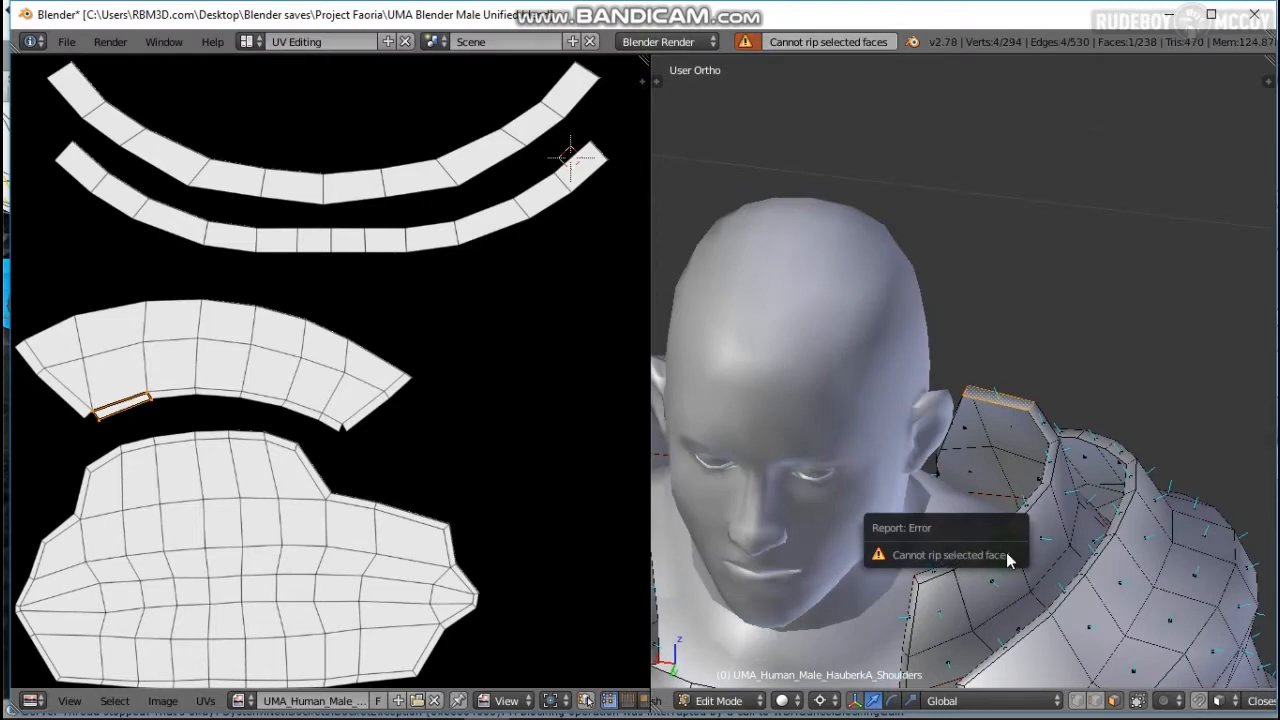
middle_drag(1006, 482, 889, 420)
scroll(960, 538, down, 8)
key(Tab)
right_click(920, 500)
key(Tab)
key(a)
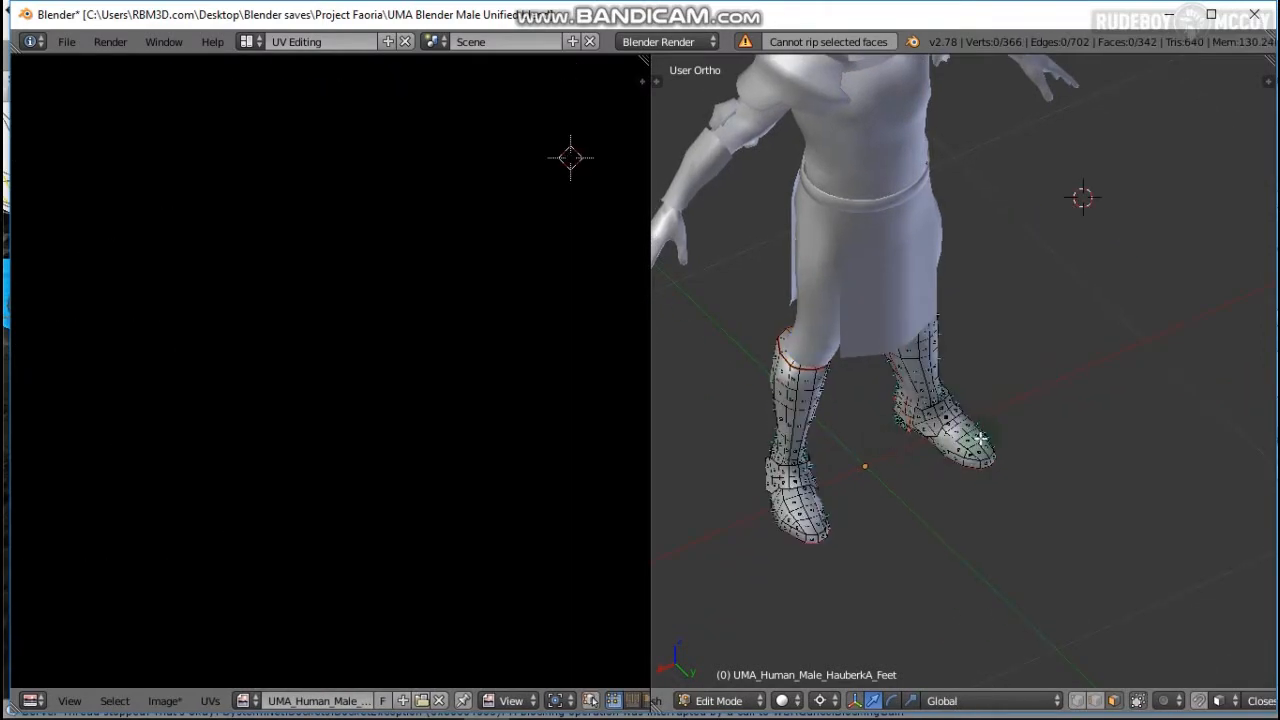
middle_drag(1140, 490, 1035, 453)
scroll(1035, 453, up, 6)
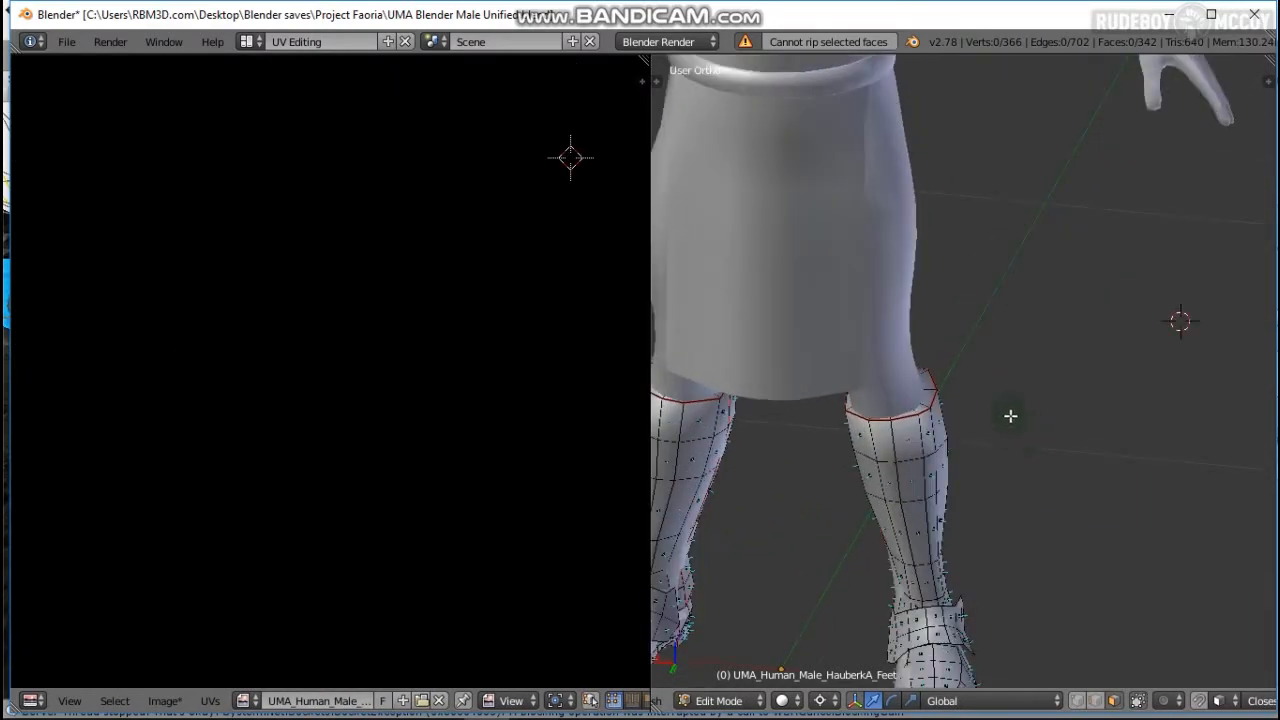
key(z)
mouse_move(1066, 309)
middle_down()
mouse_move(1143, 377)
mouse_move(940, 337)
mouse_move(990, 418)
middle_up()
scroll(1014, 303, up, 5)
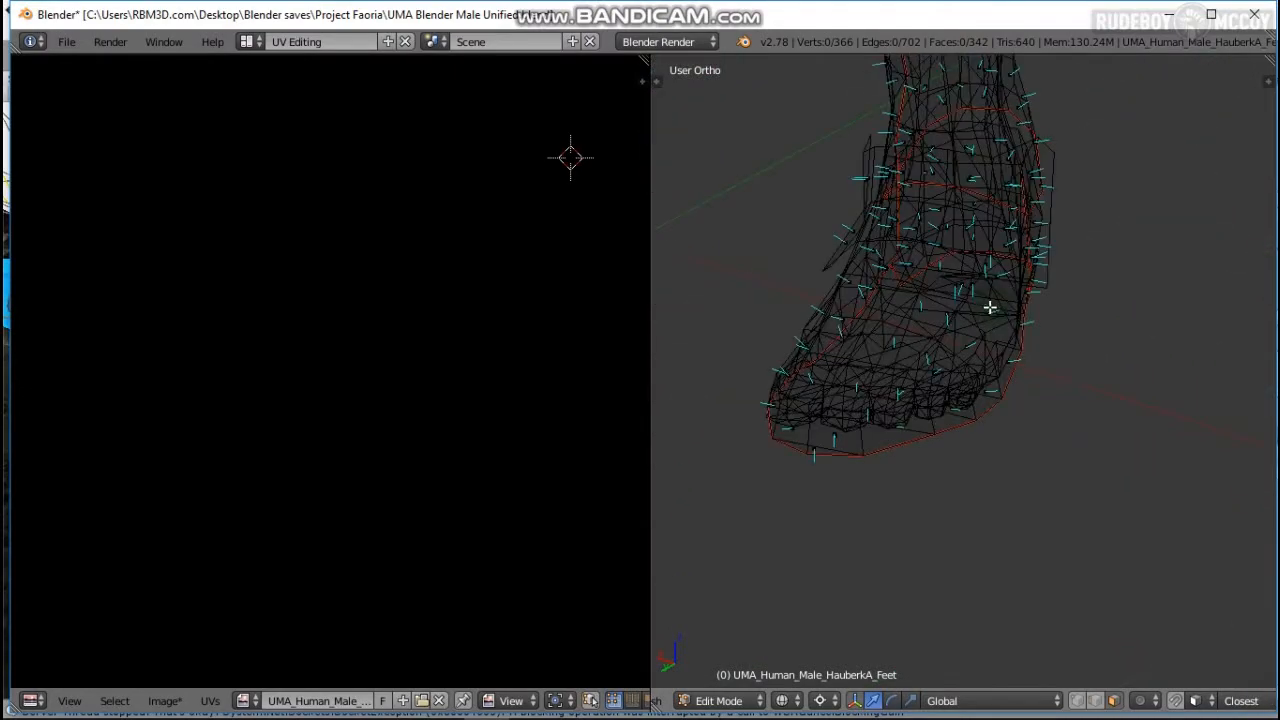
shift+middle_drag(960, 343, 898, 487)
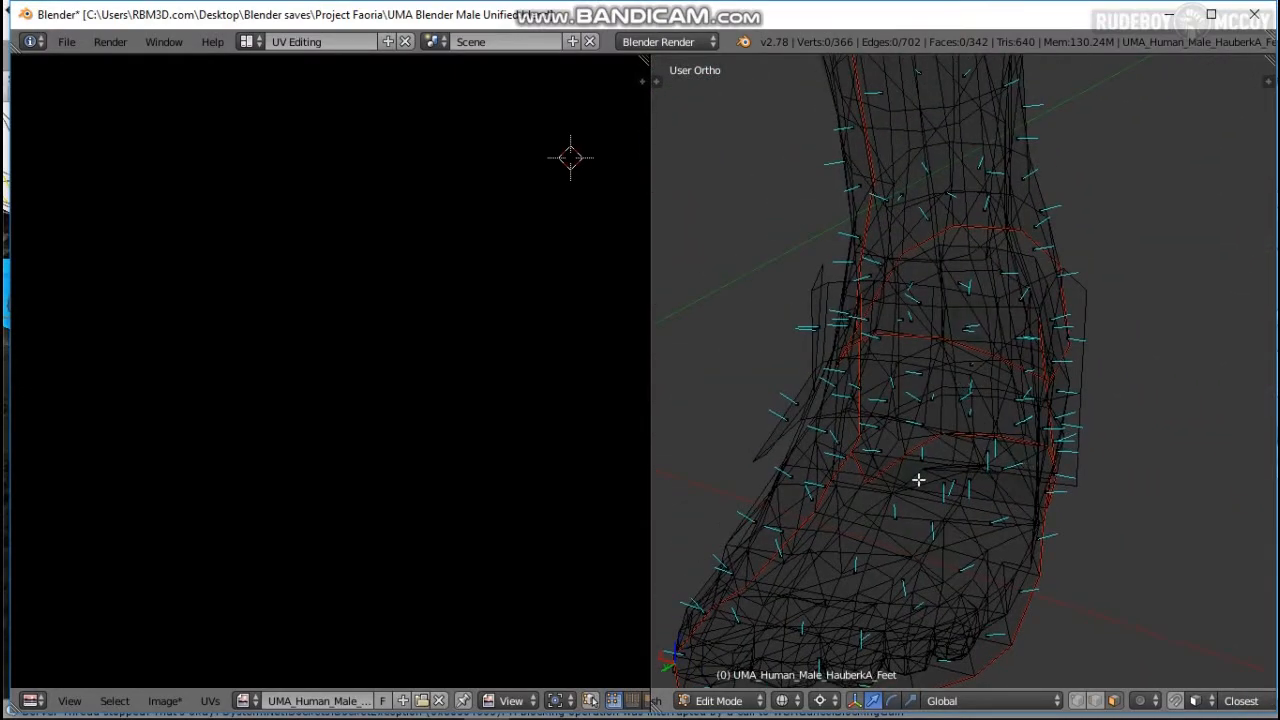
scroll(971, 371, down, 8)
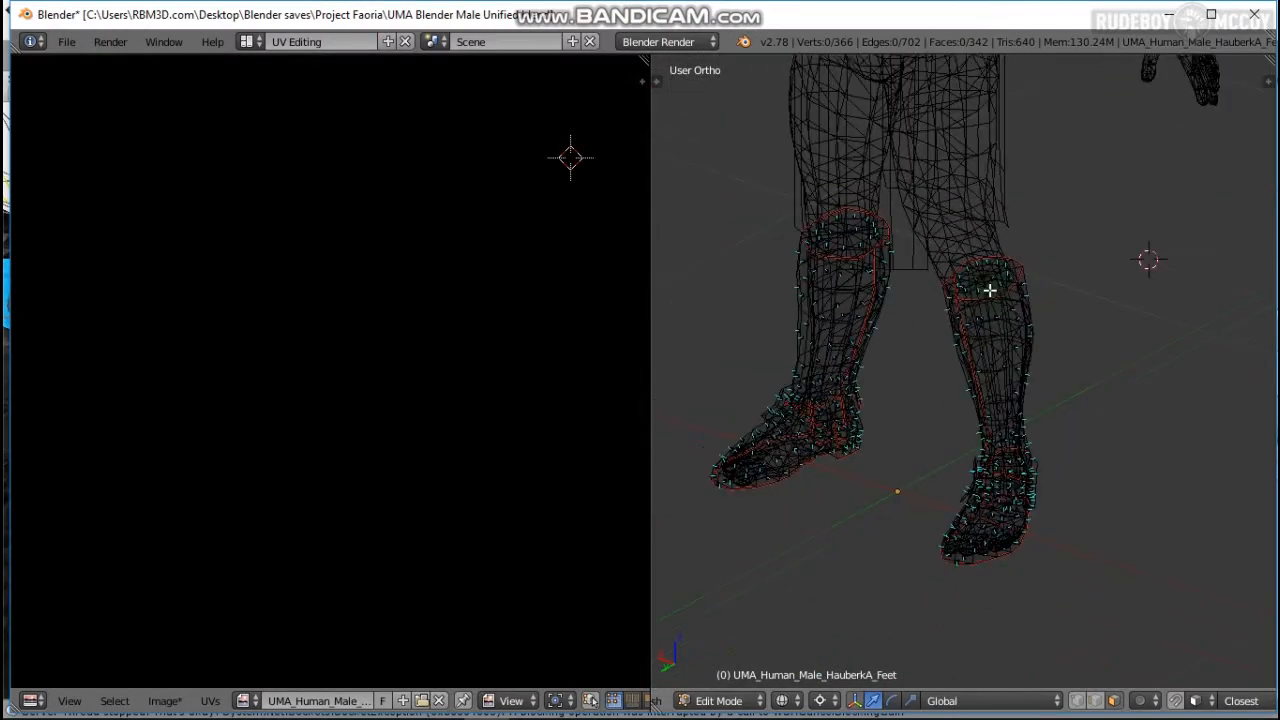
key(z)
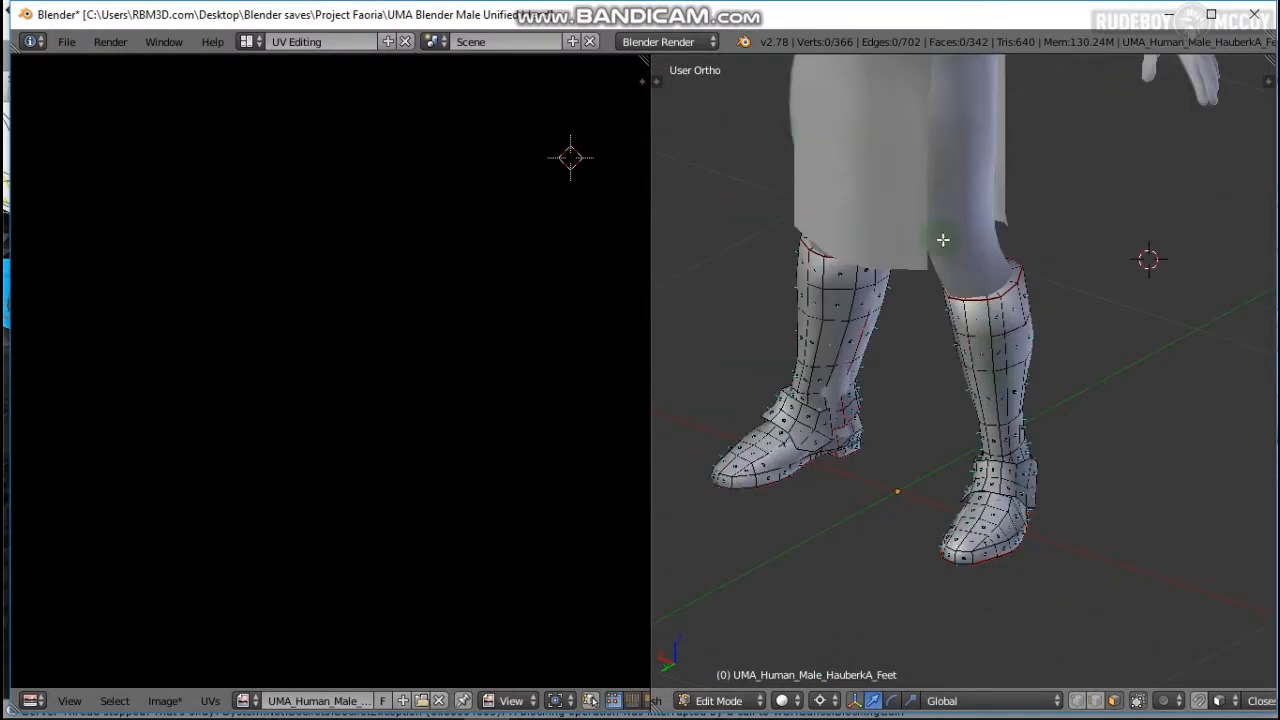
click(1168, 18)
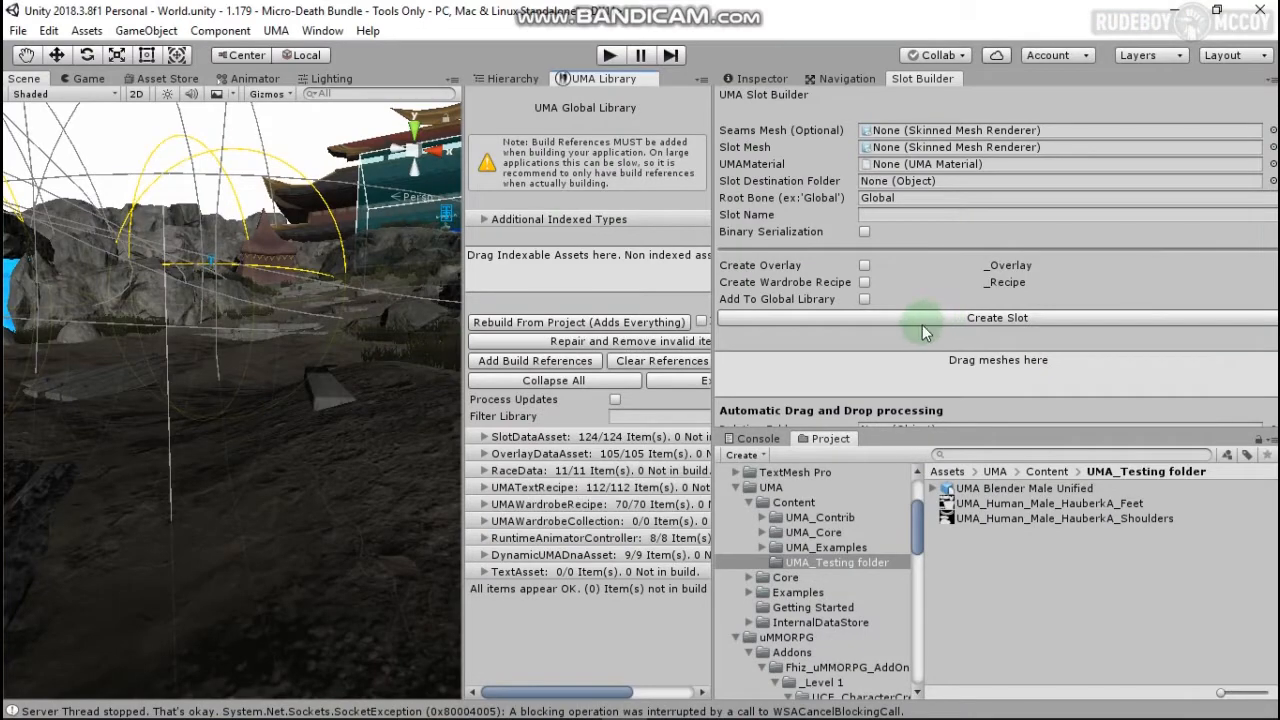
Step: Set UMA_Human_Male_HauberkA_Shoulders from UMA Blender Male Unified as the Slot Mesh
click(931, 488)
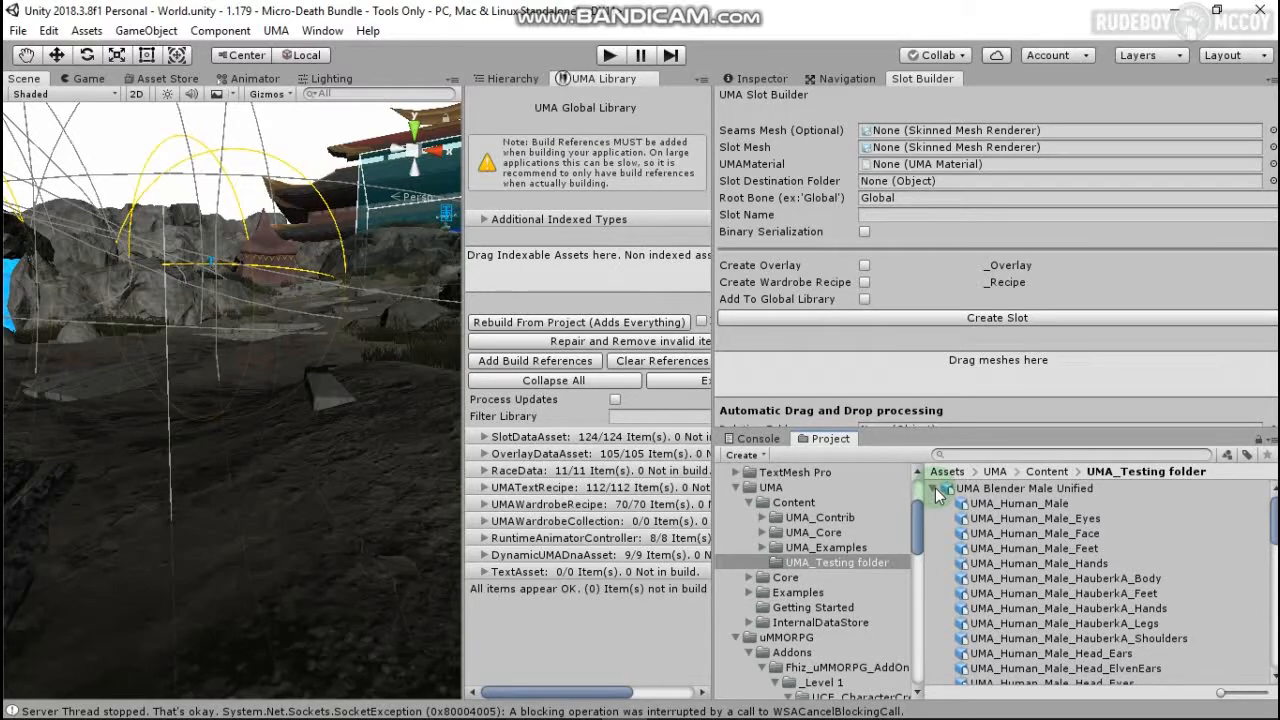
scroll(1085, 559, down, 2)
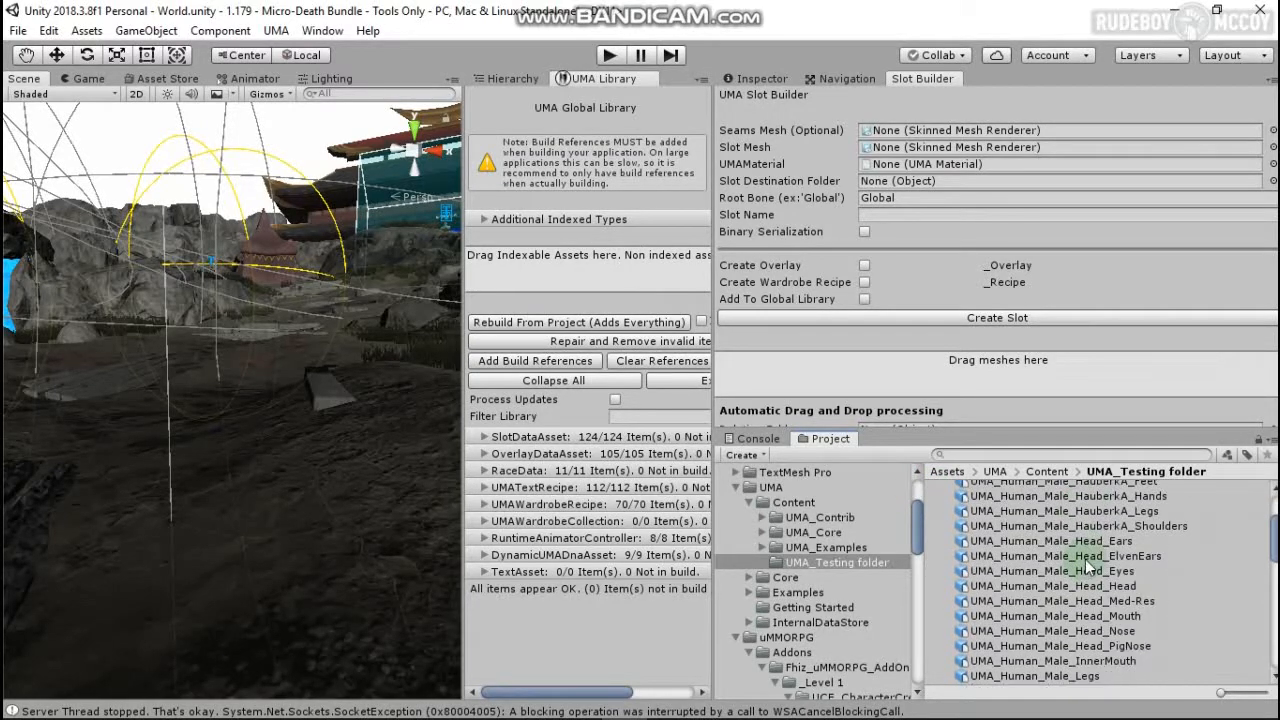
scroll(1087, 559, up, 1)
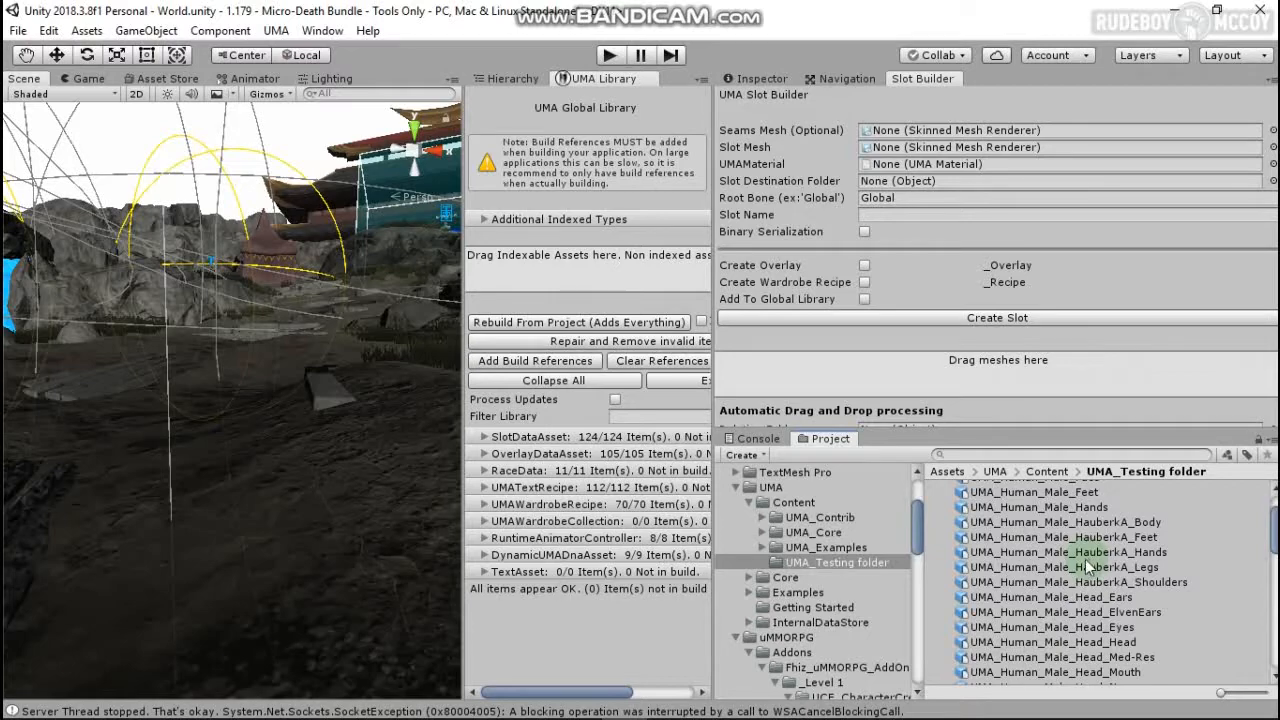
click(1070, 581)
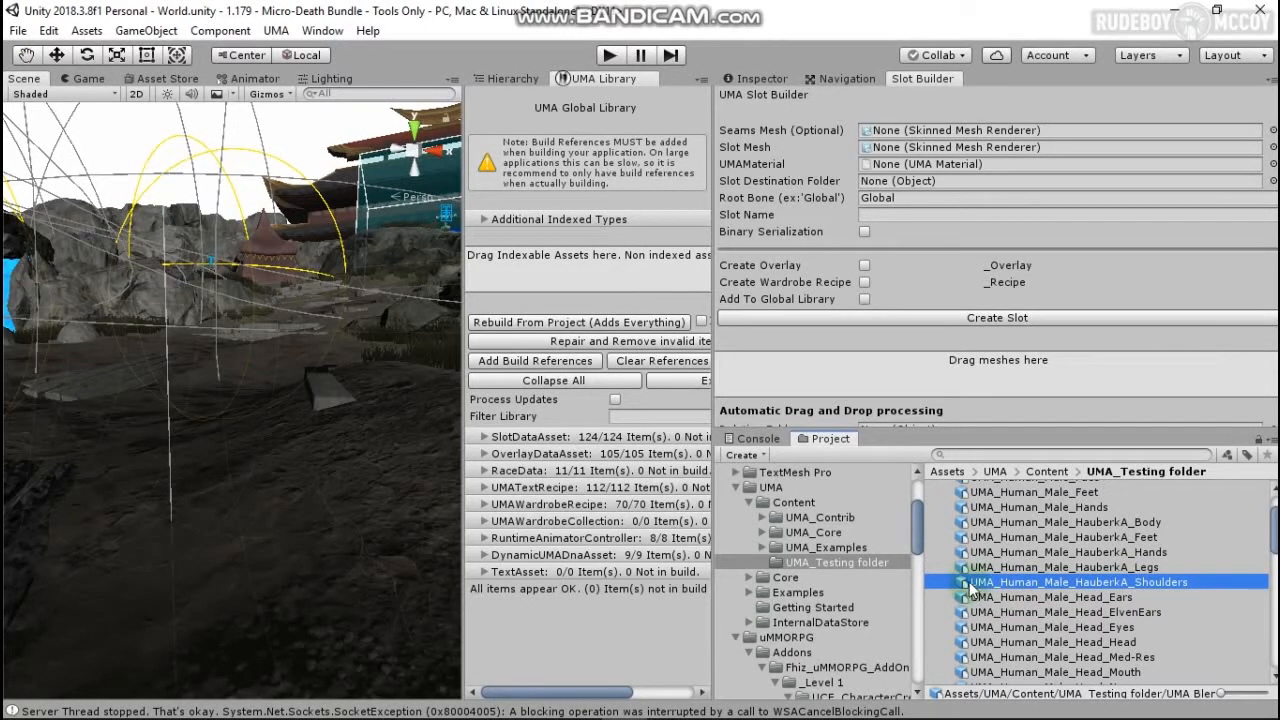
drag(966, 586, 989, 153)
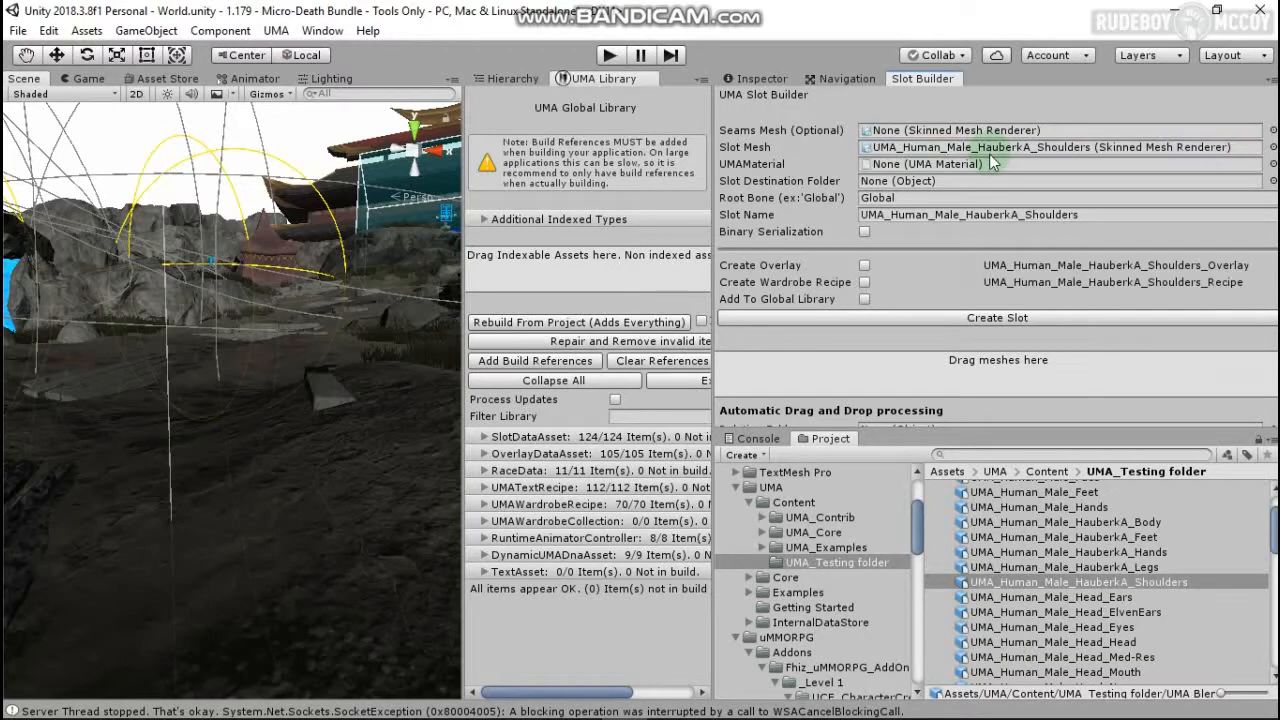
click(1273, 164)
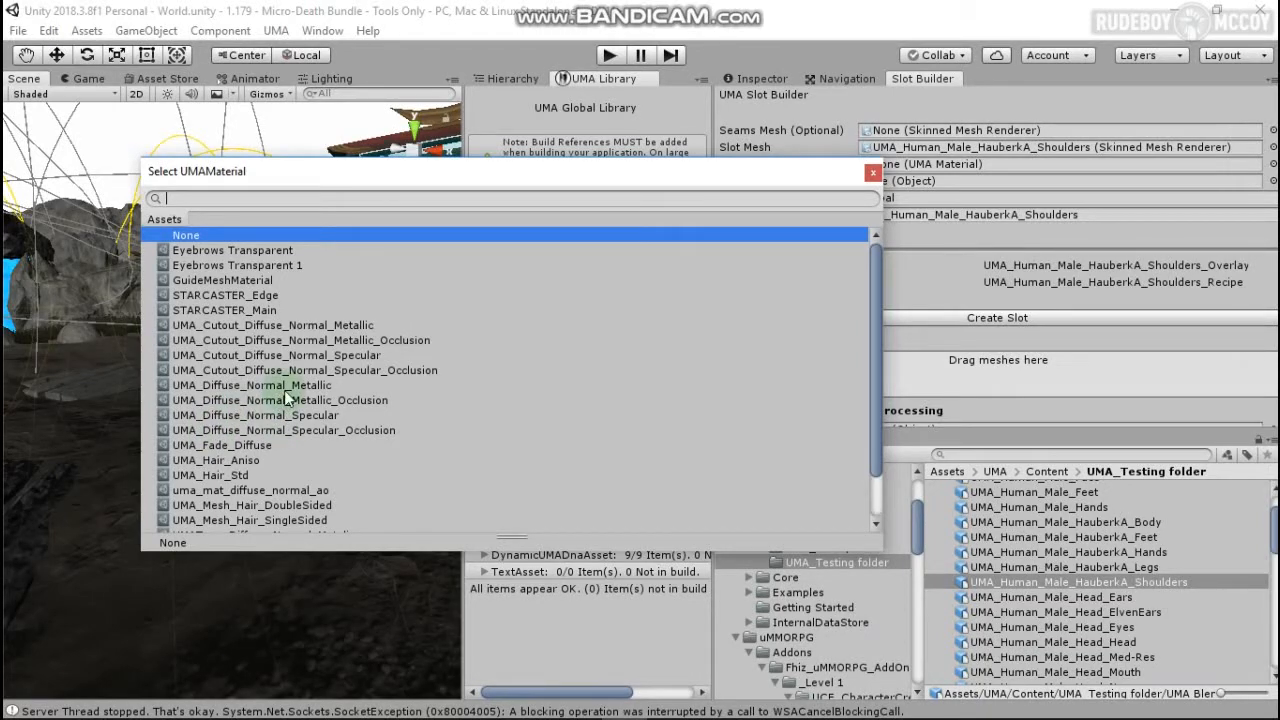
Step: Choose UMA_Diffuse_Normal_Specular_Occlusion as the slot's UMAMaterial
click(357, 431)
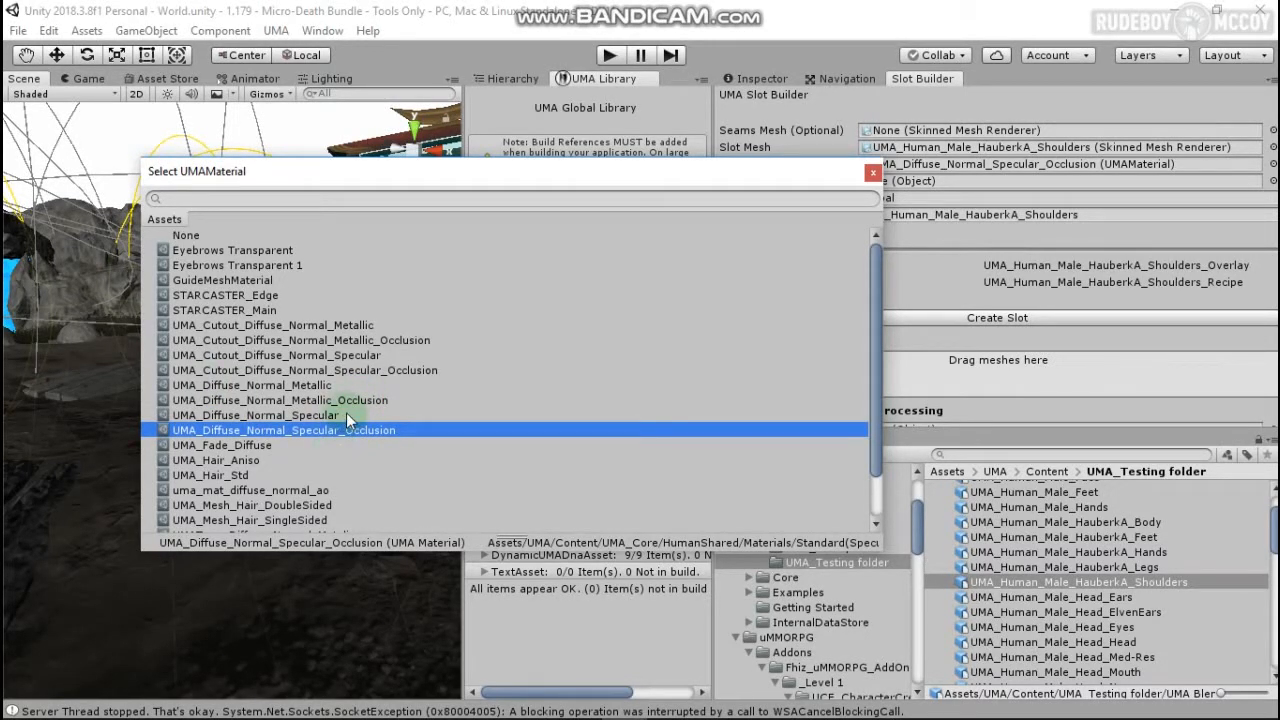
scroll(348, 418, down, 2)
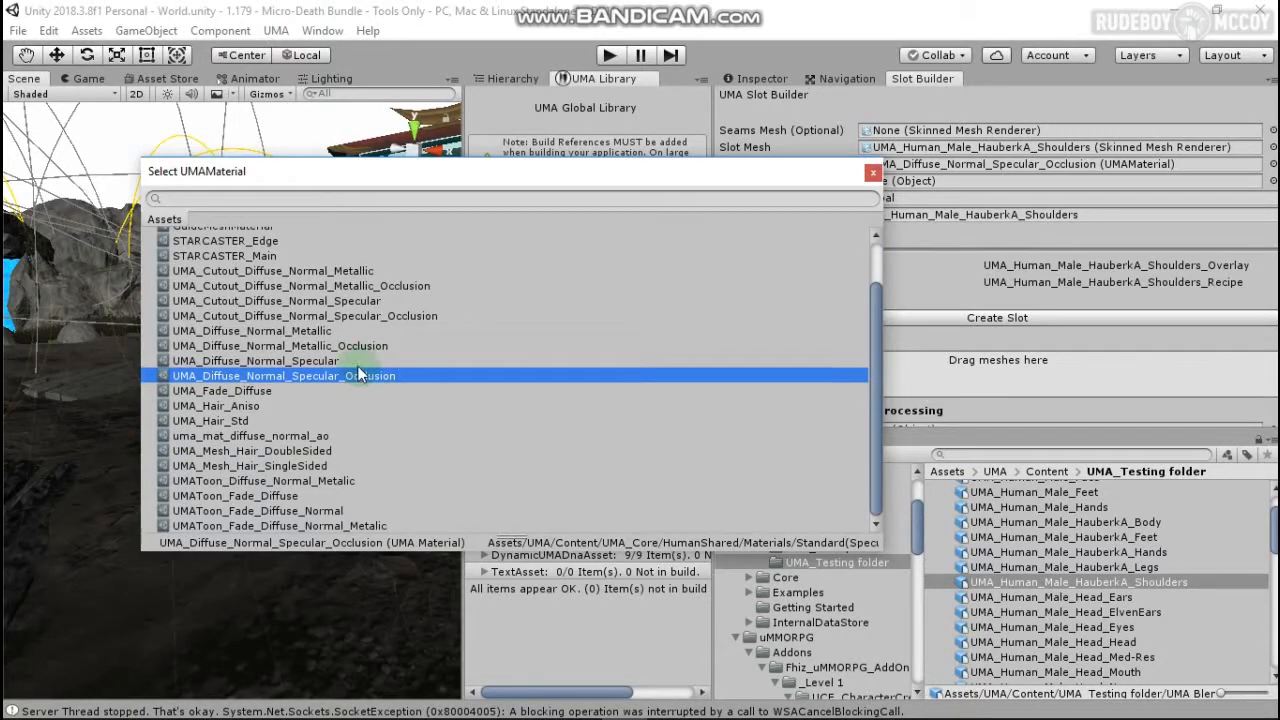
click(872, 172)
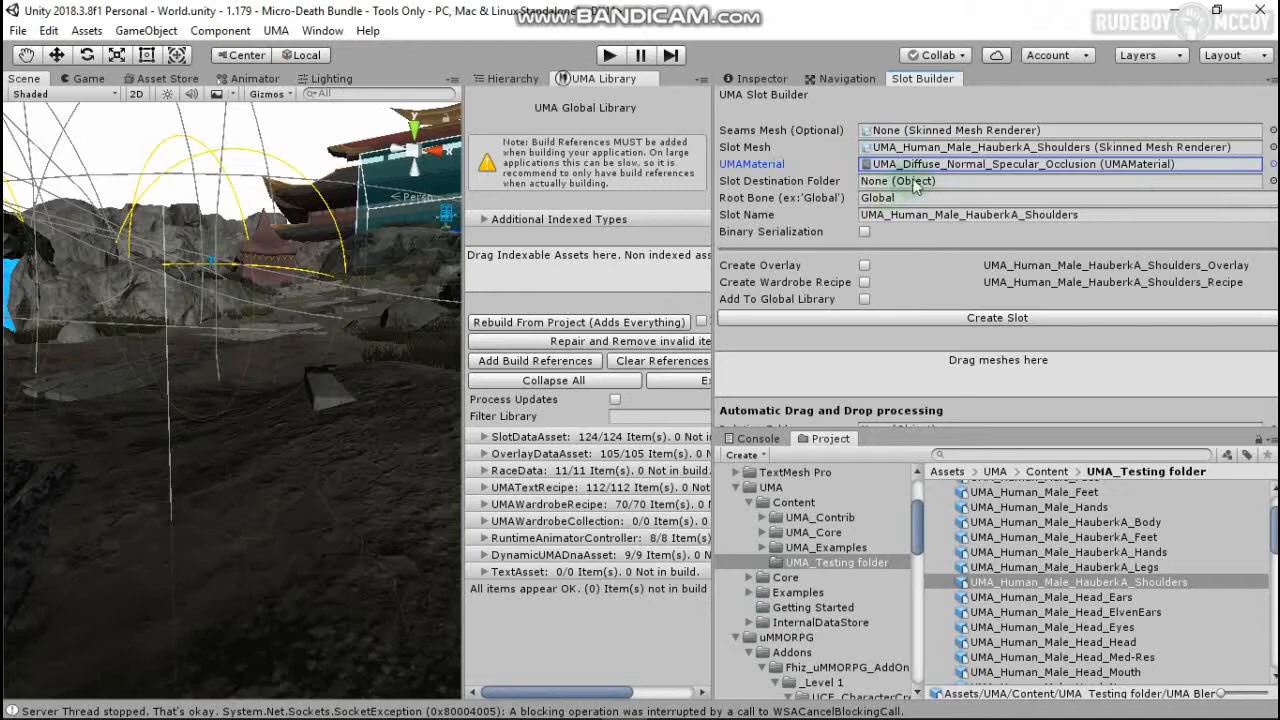
click(1273, 181)
Step: Set the Slot Destination Folder to UMA_Testing
click(382, 195)
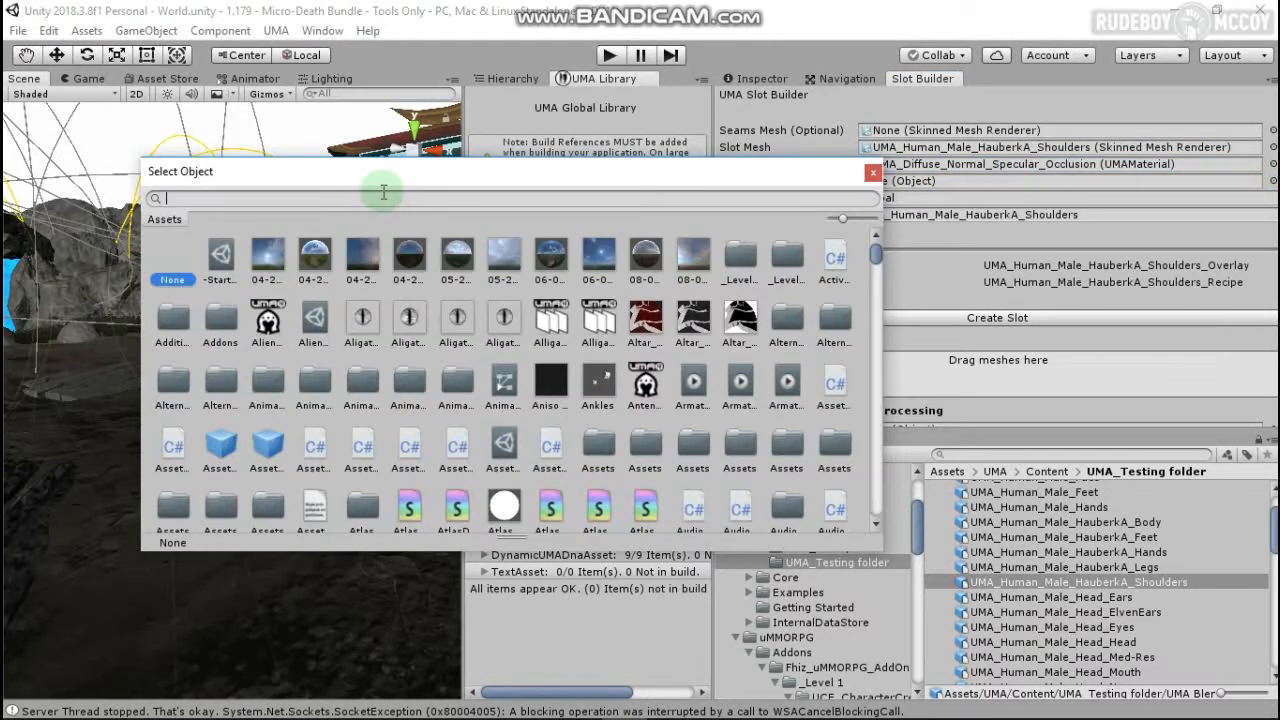
text(tewt)
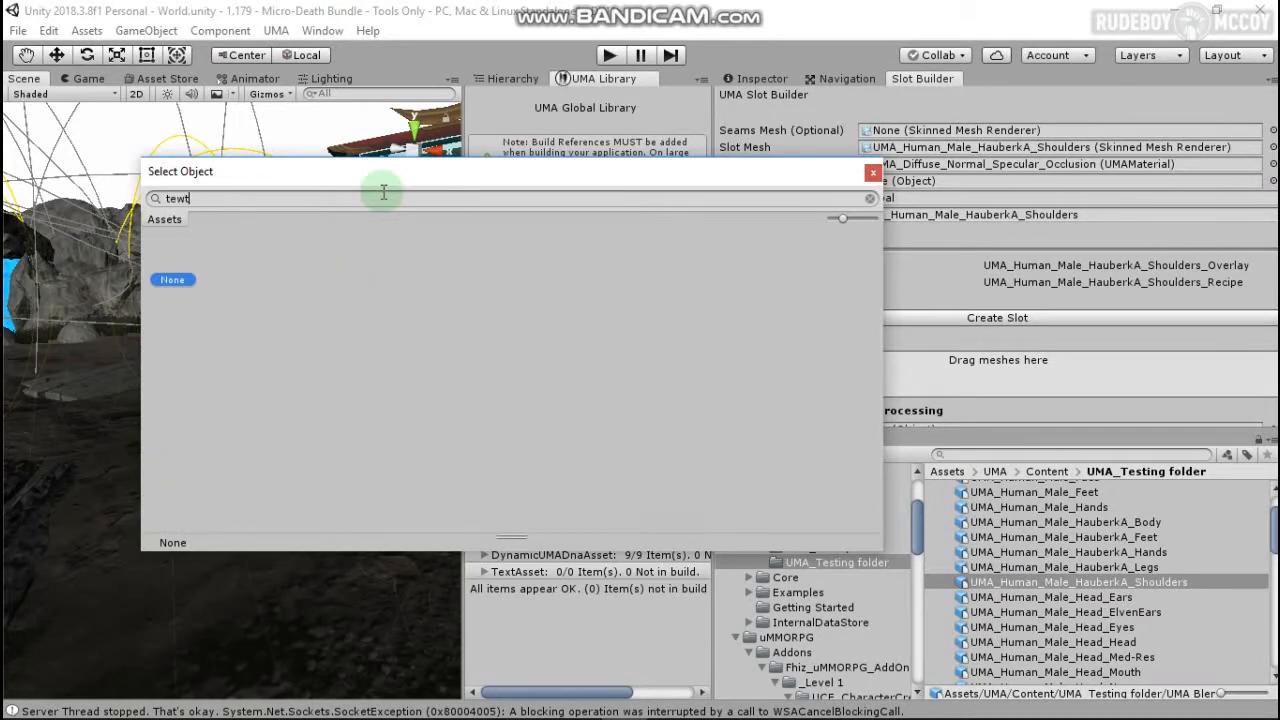
key(BackSpace)
key(BackSpace)
text(st)
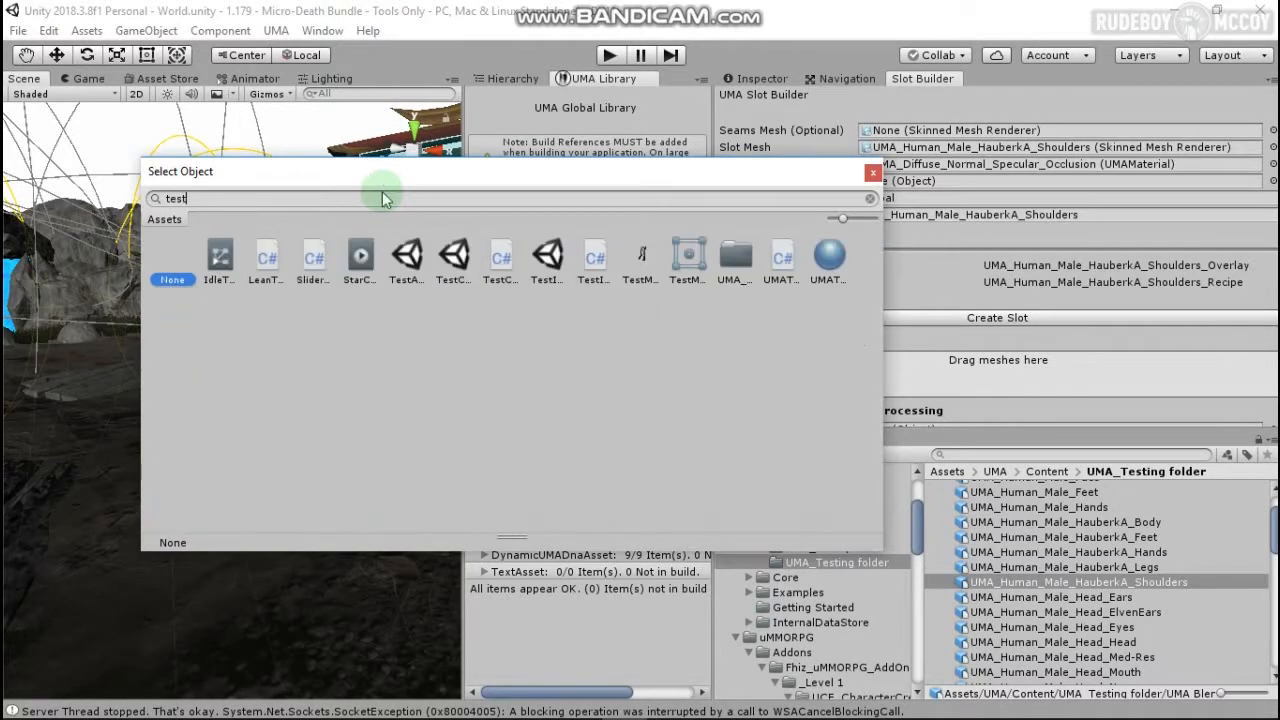
double_click(743, 263)
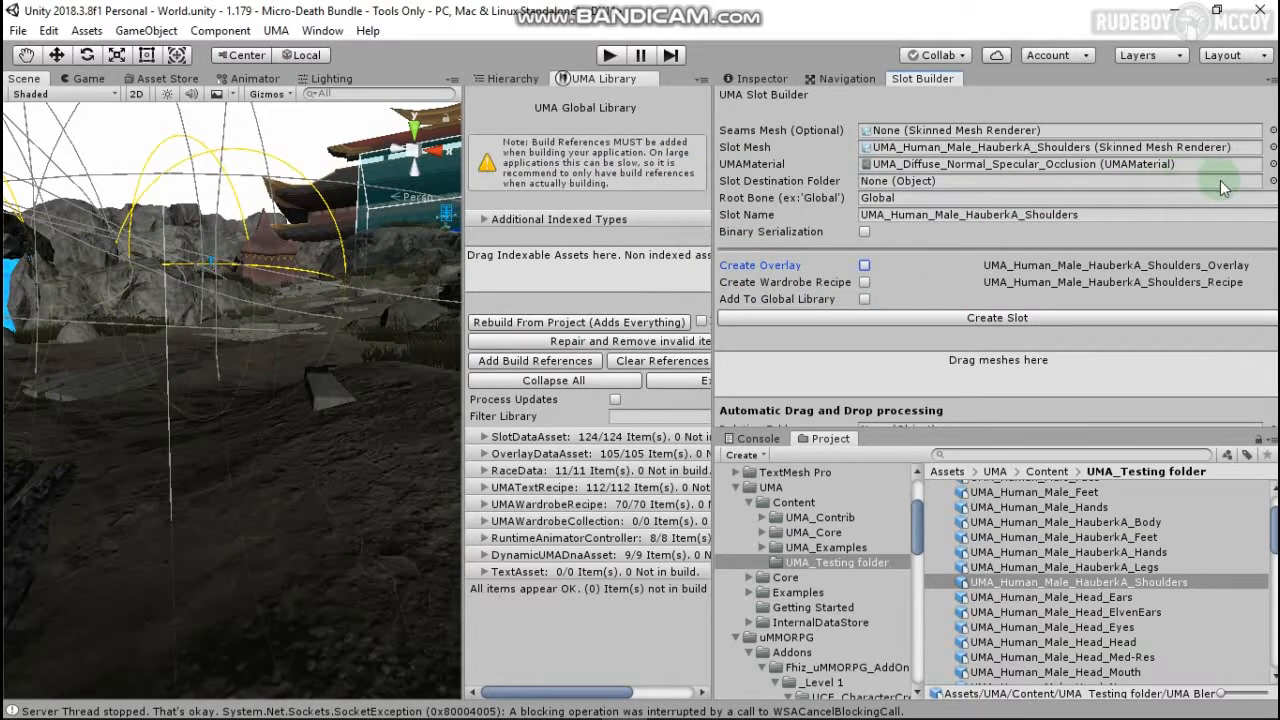
click(1271, 181)
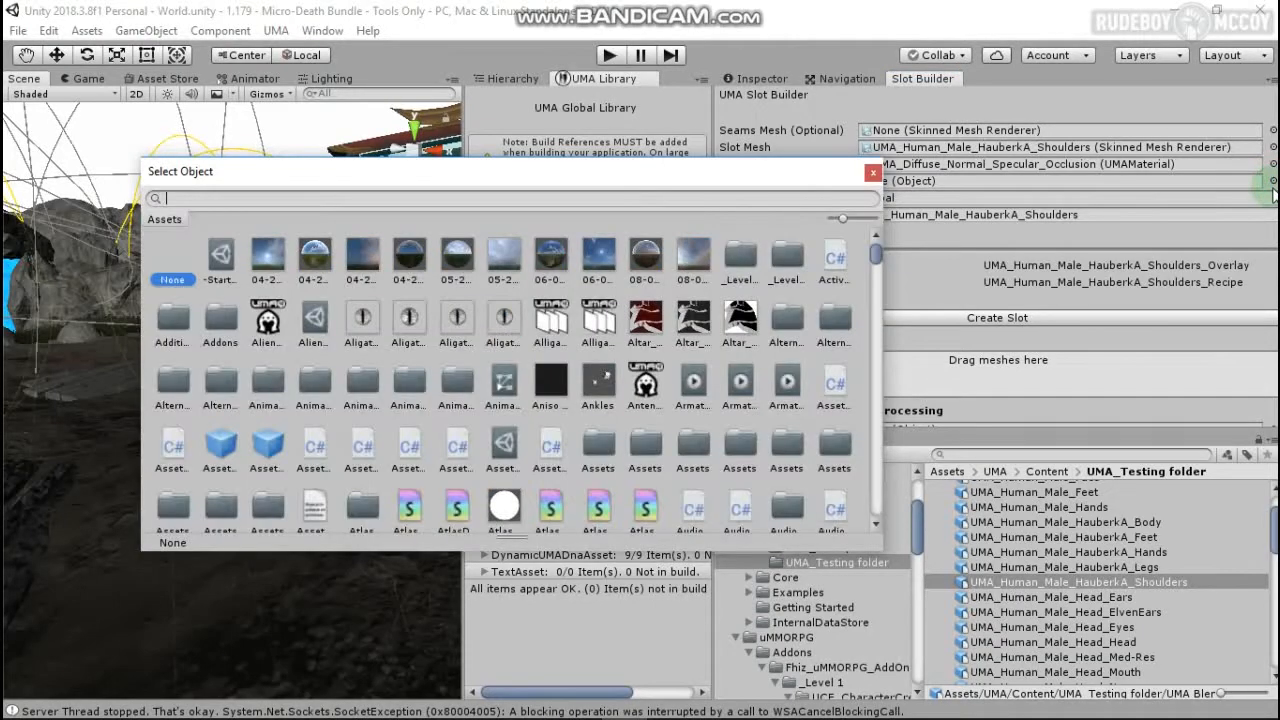
text(test)
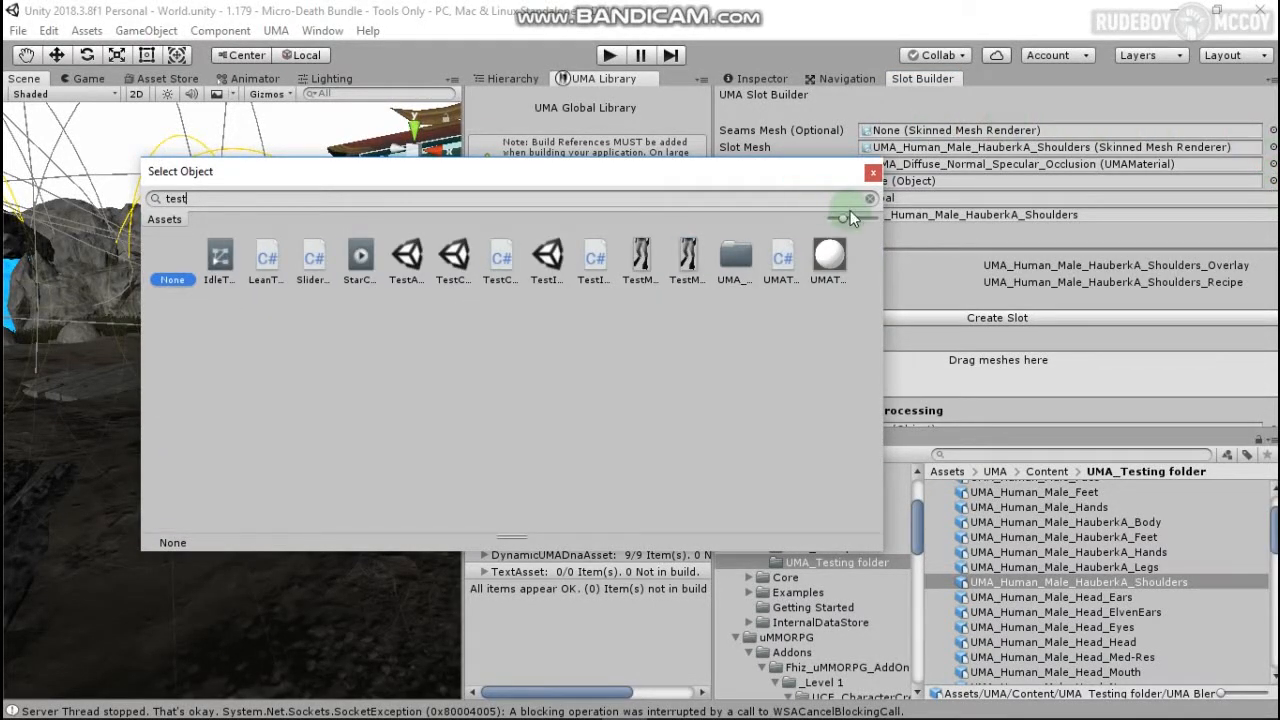
drag(840, 216, 771, 218)
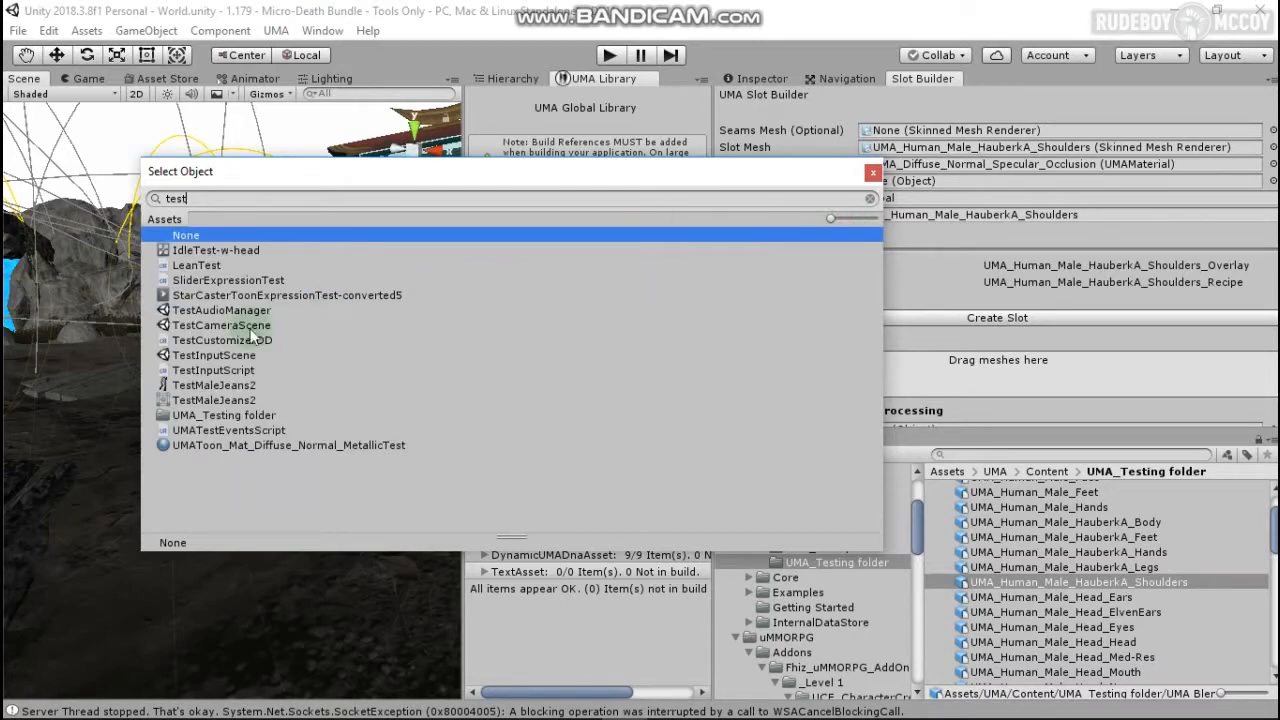
click(218, 416)
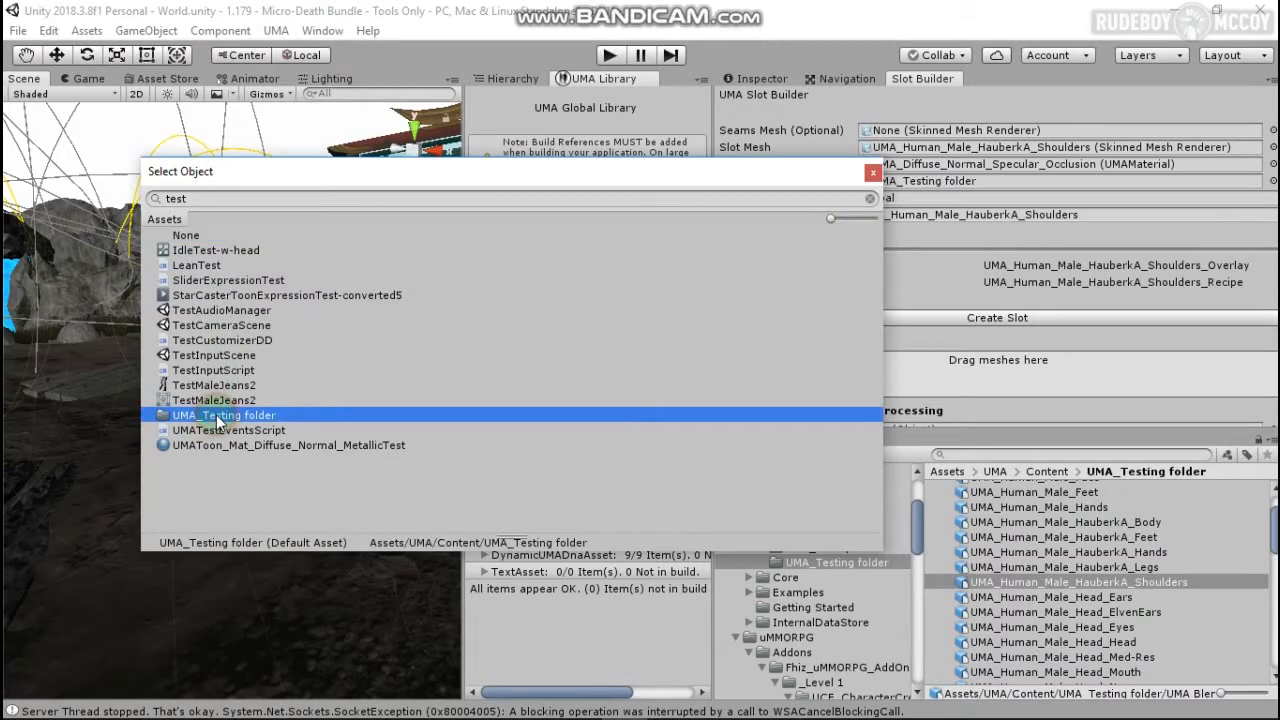
click(873, 172)
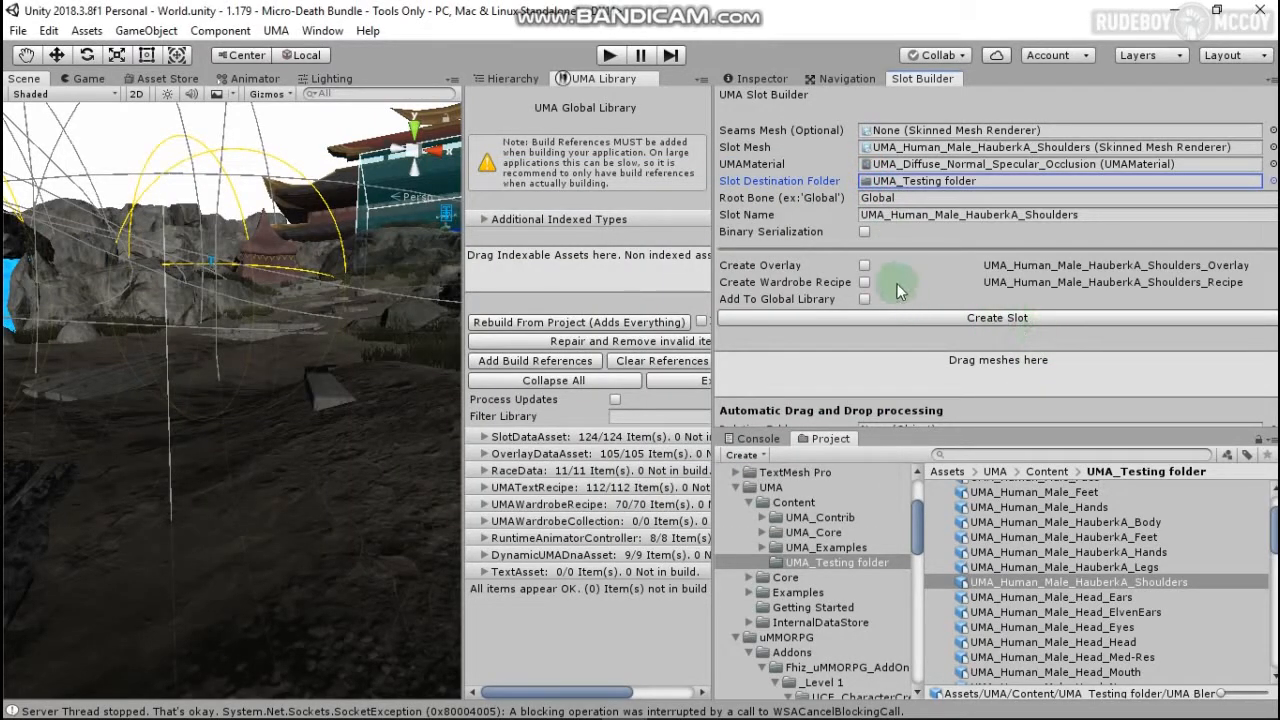
Step: Enable Create Overlay, Create Wardrobe Recipe and Add To Global Library
click(864, 265)
click(864, 282)
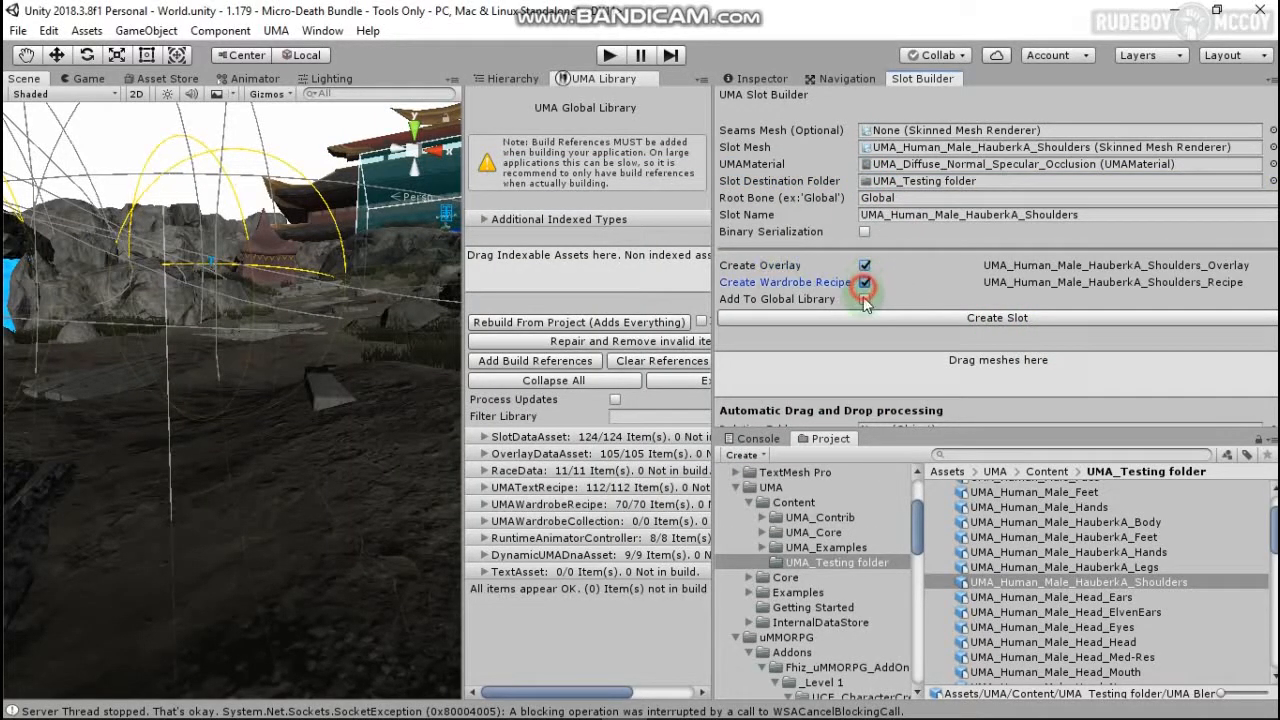
click(865, 299)
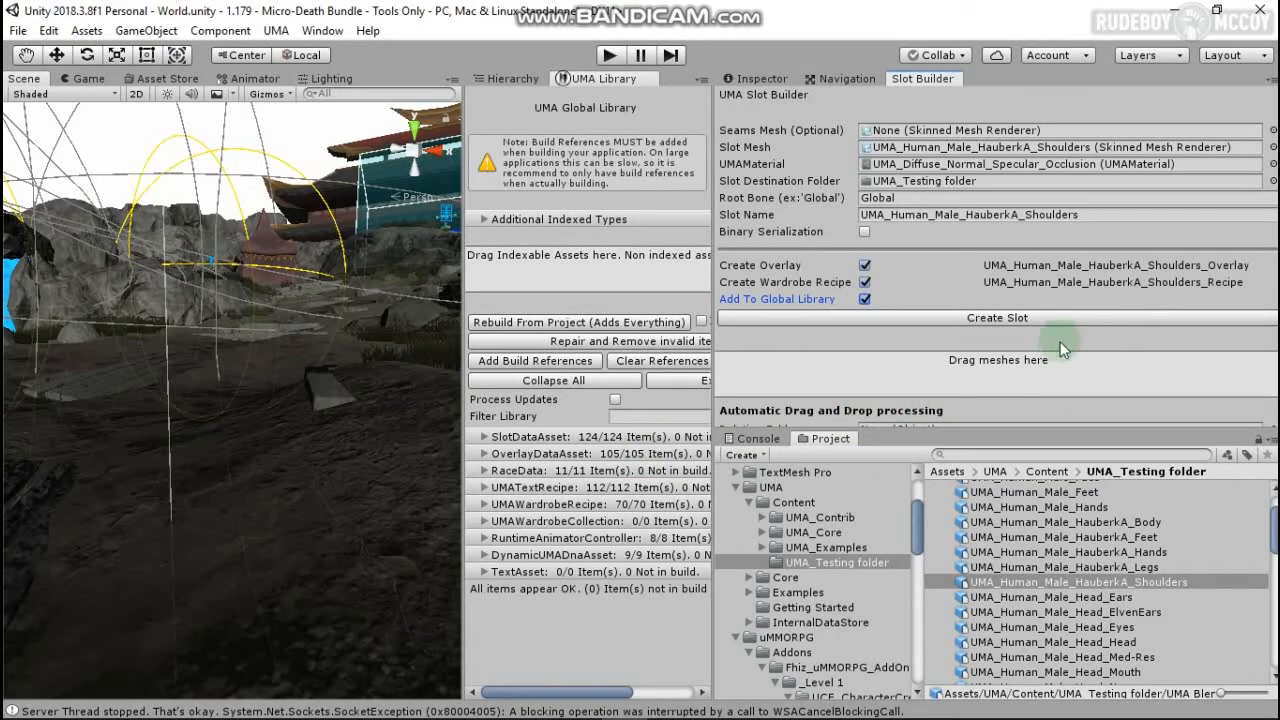
Step: Create the HauberkA_Shoulders slot and select its generated Overlay in the new subfolder
click(1011, 321)
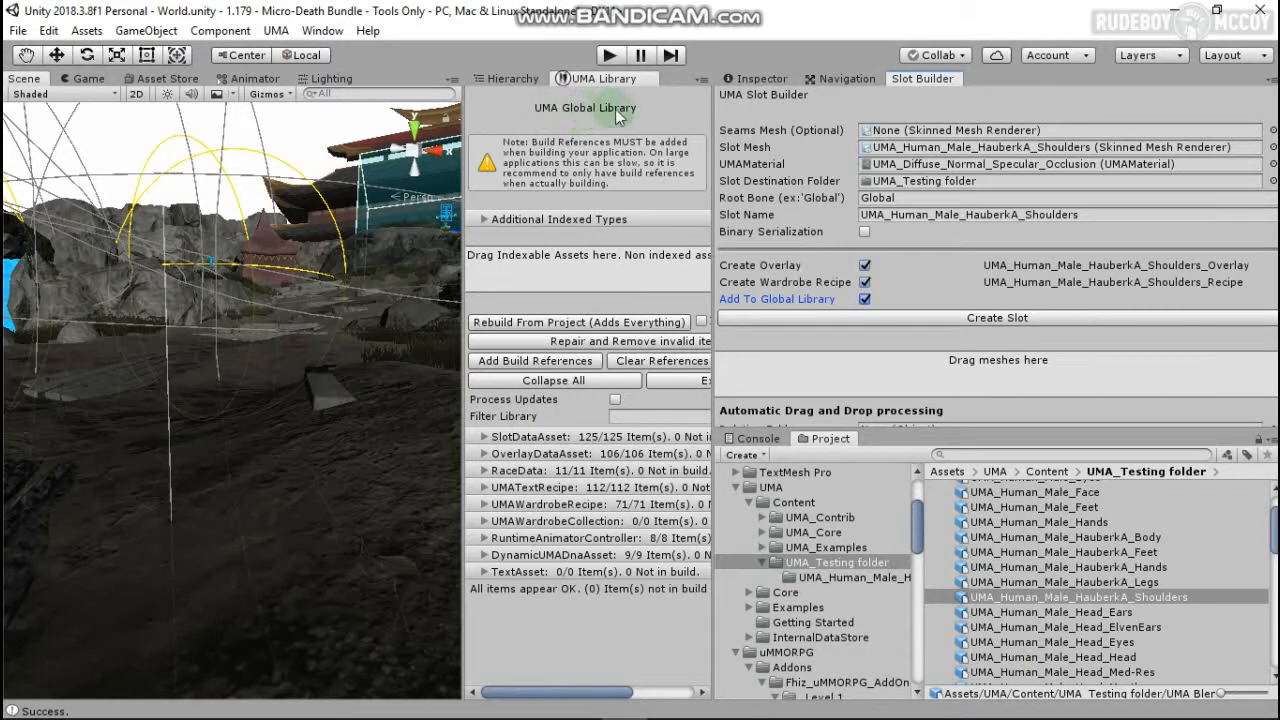
click(822, 576)
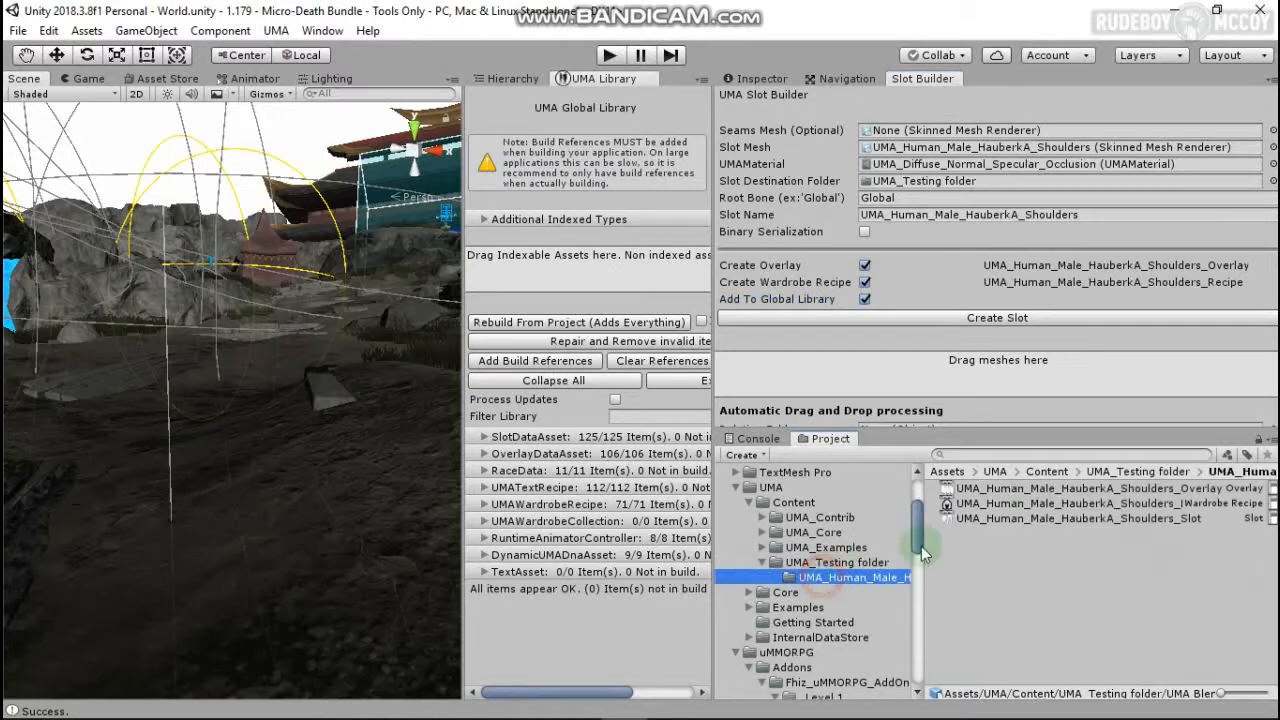
click(1088, 489)
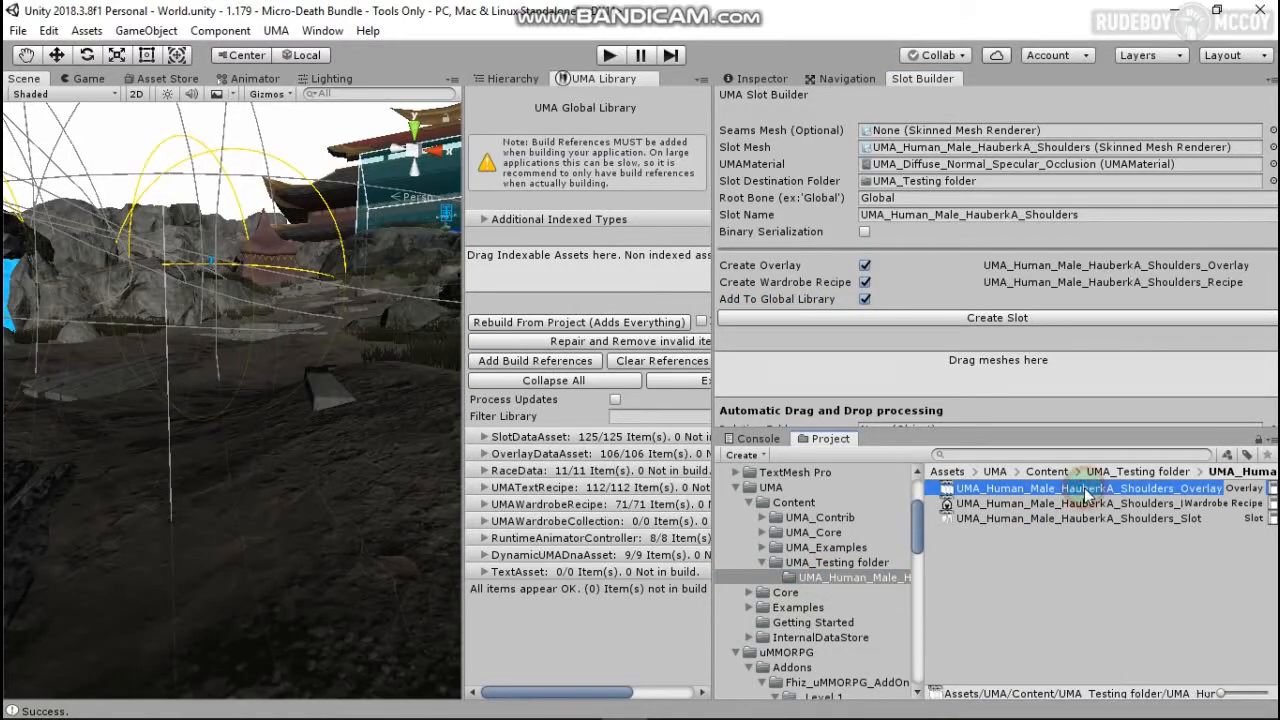
Step: Set the shoulders overlay's Texture List Size to 4
click(760, 79)
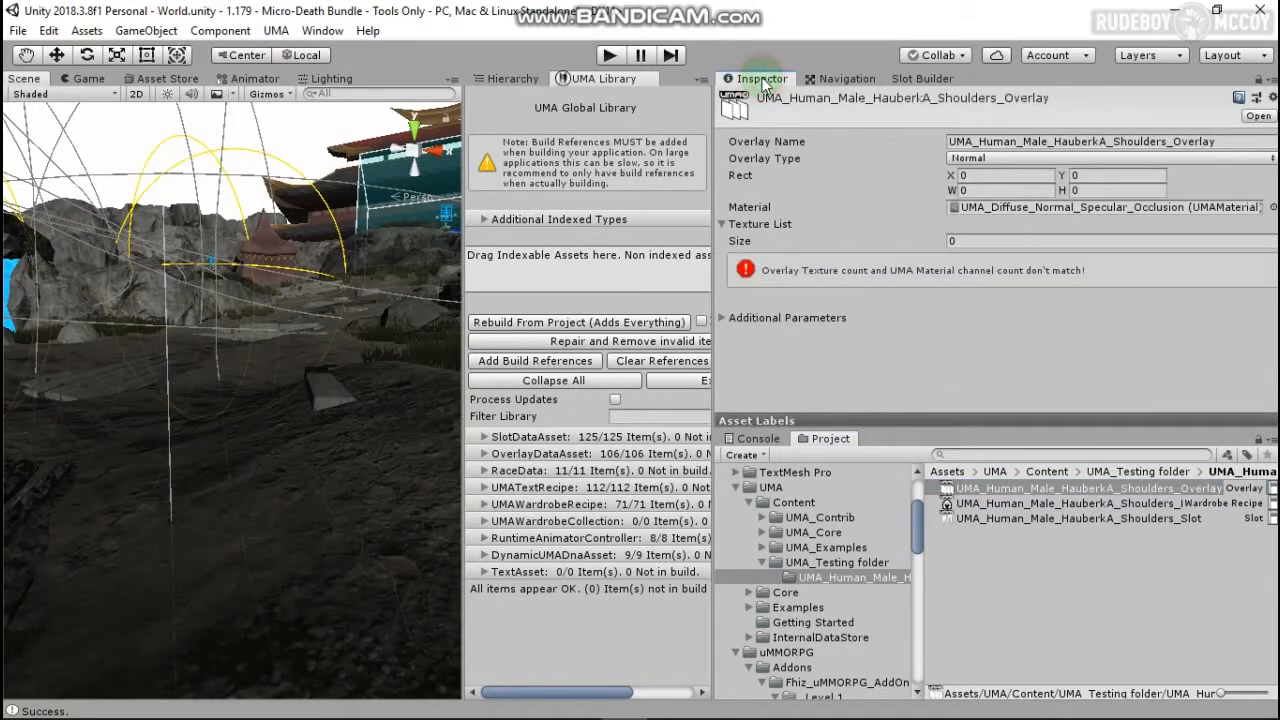
click(958, 241)
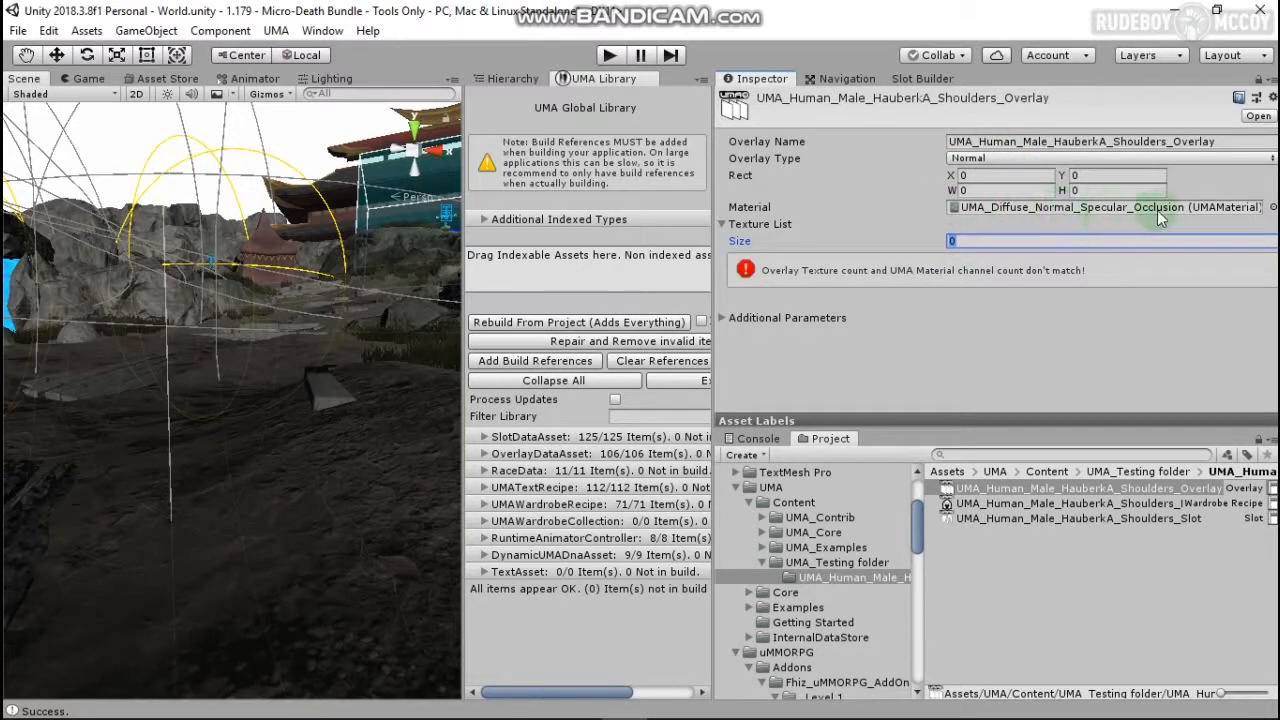
text(4)
key(Return)
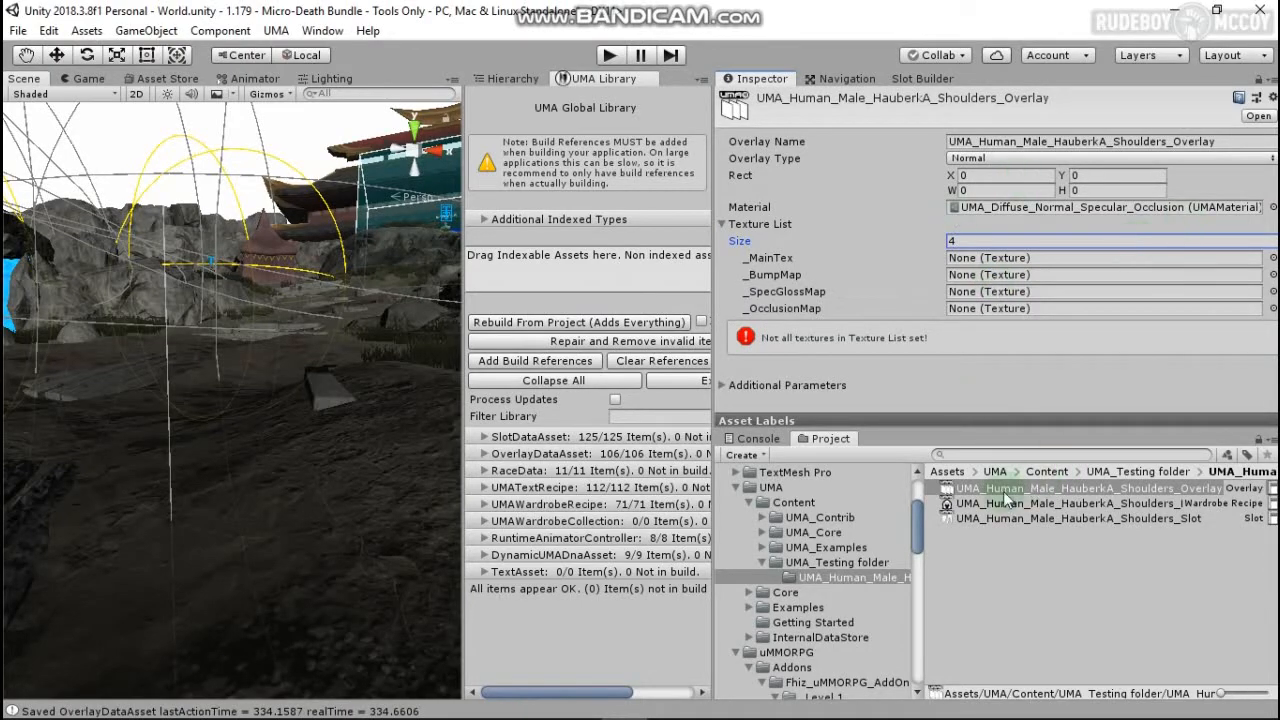
Step: Locate the HauberkA_Shoulders texture and lock the Inspector on the shoulders overlay
click(838, 566)
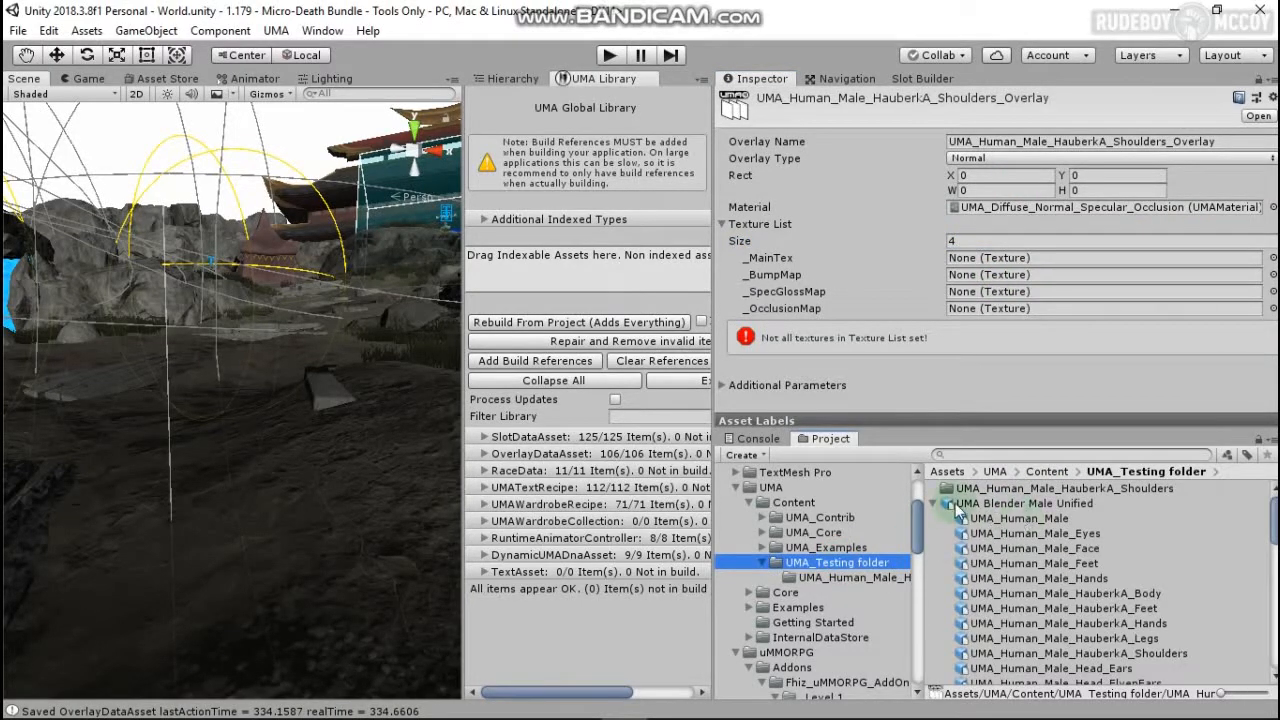
click(934, 504)
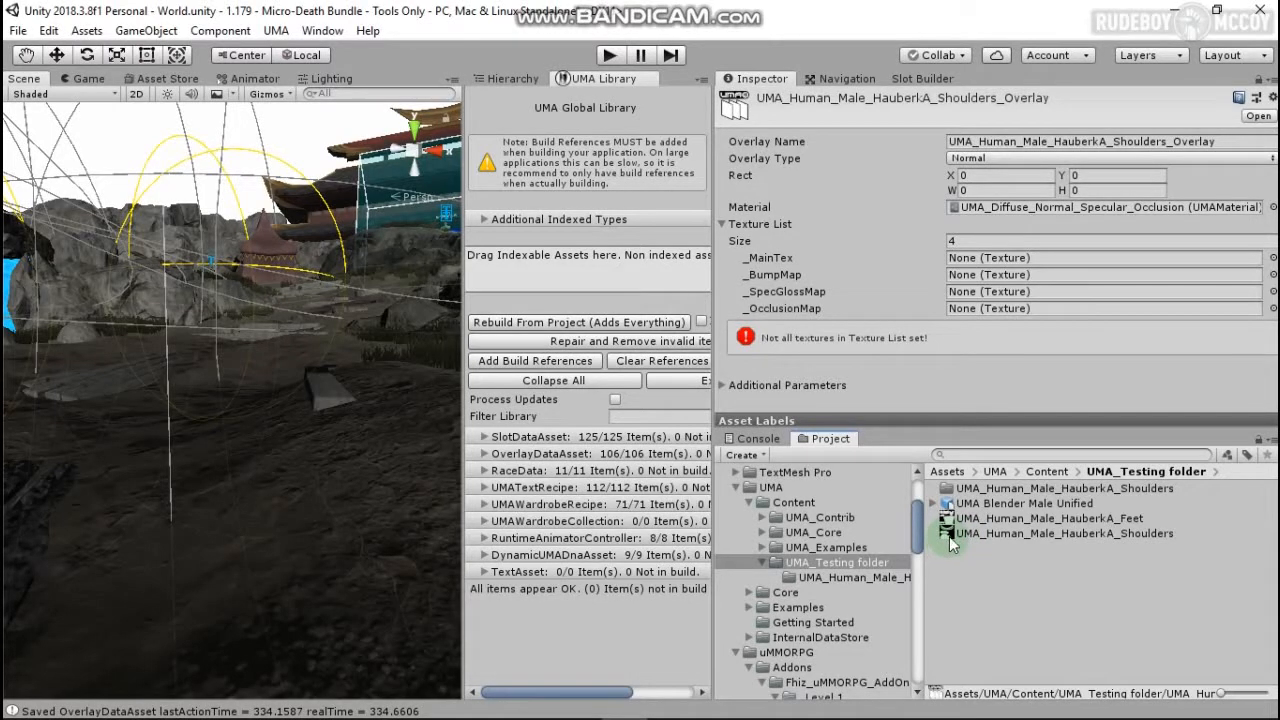
click(950, 535)
drag(947, 532, 975, 497)
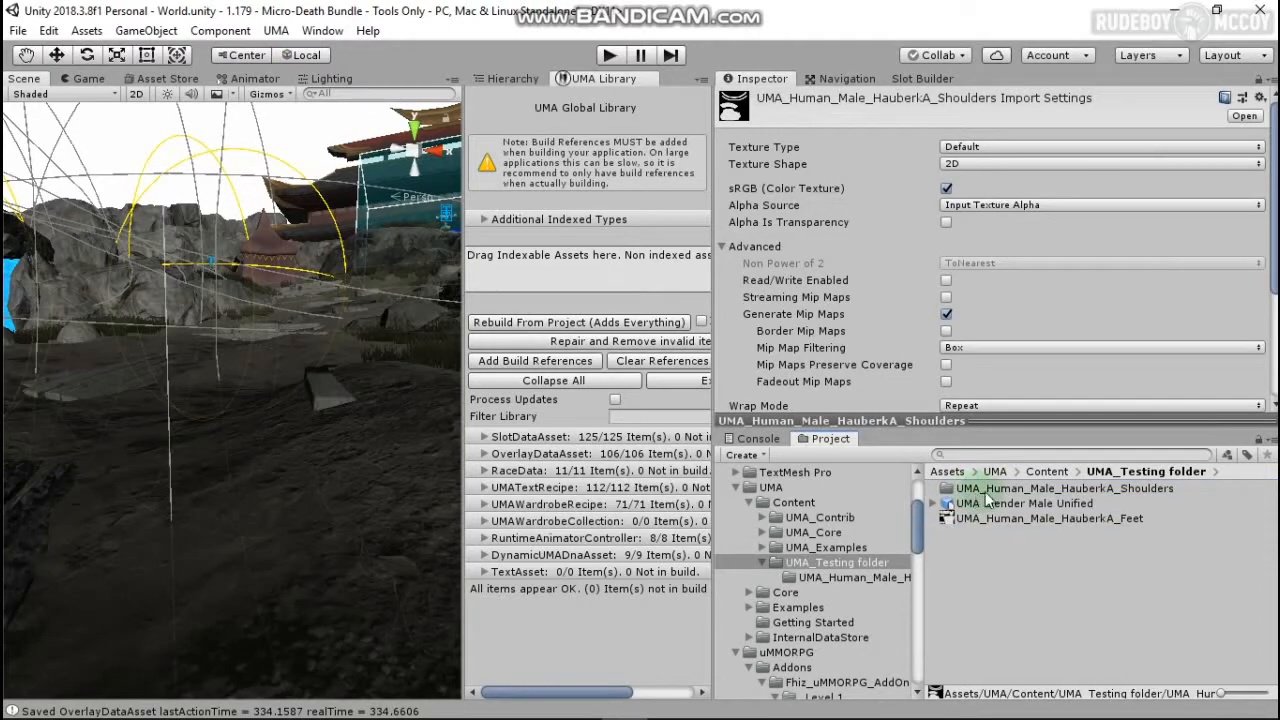
click(985, 492)
click(831, 577)
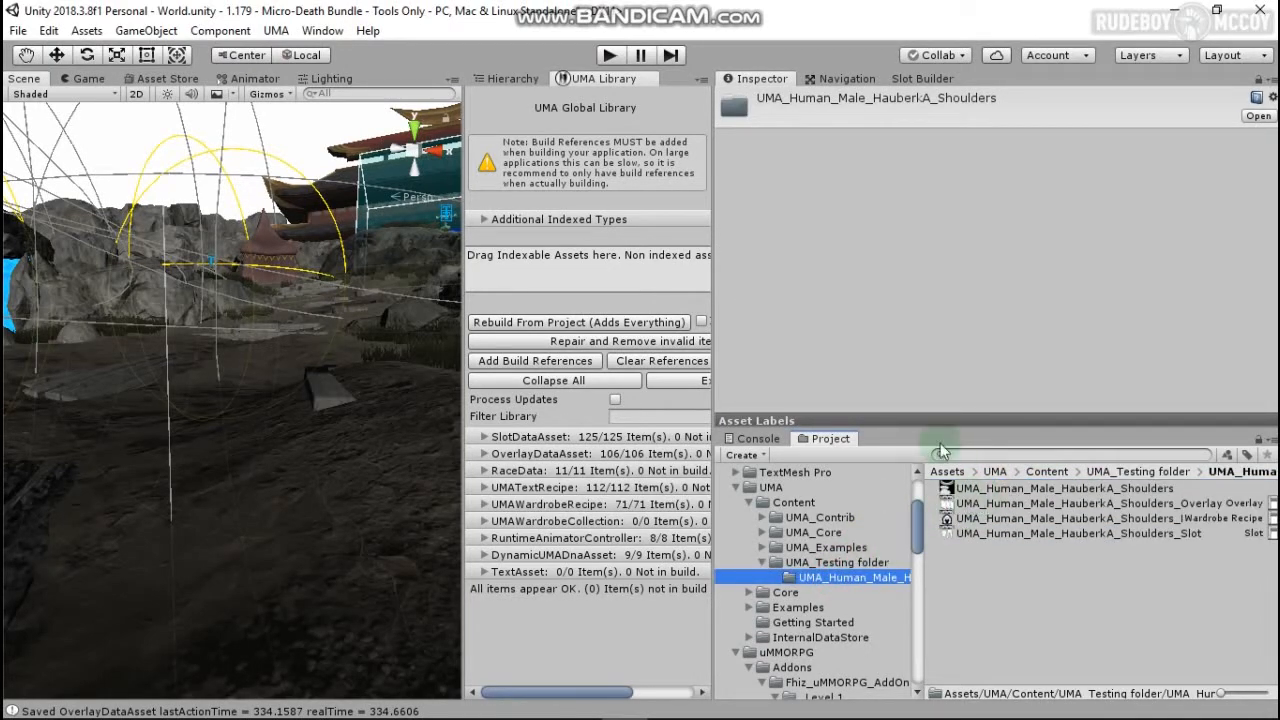
click(1087, 504)
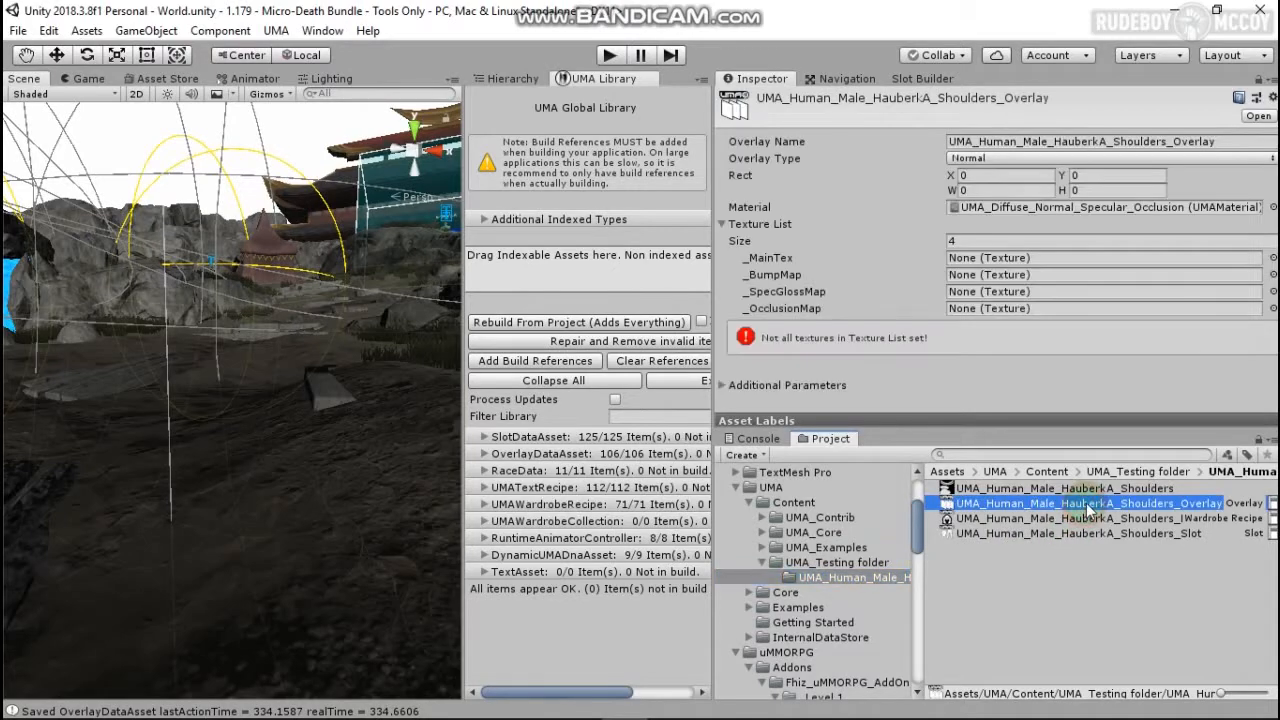
click(1259, 79)
Step: Assign the Shoulders texture to _MainTex, _BumpMap, _SpecGlossMap and _OcclusionMap
drag(947, 488, 1020, 262)
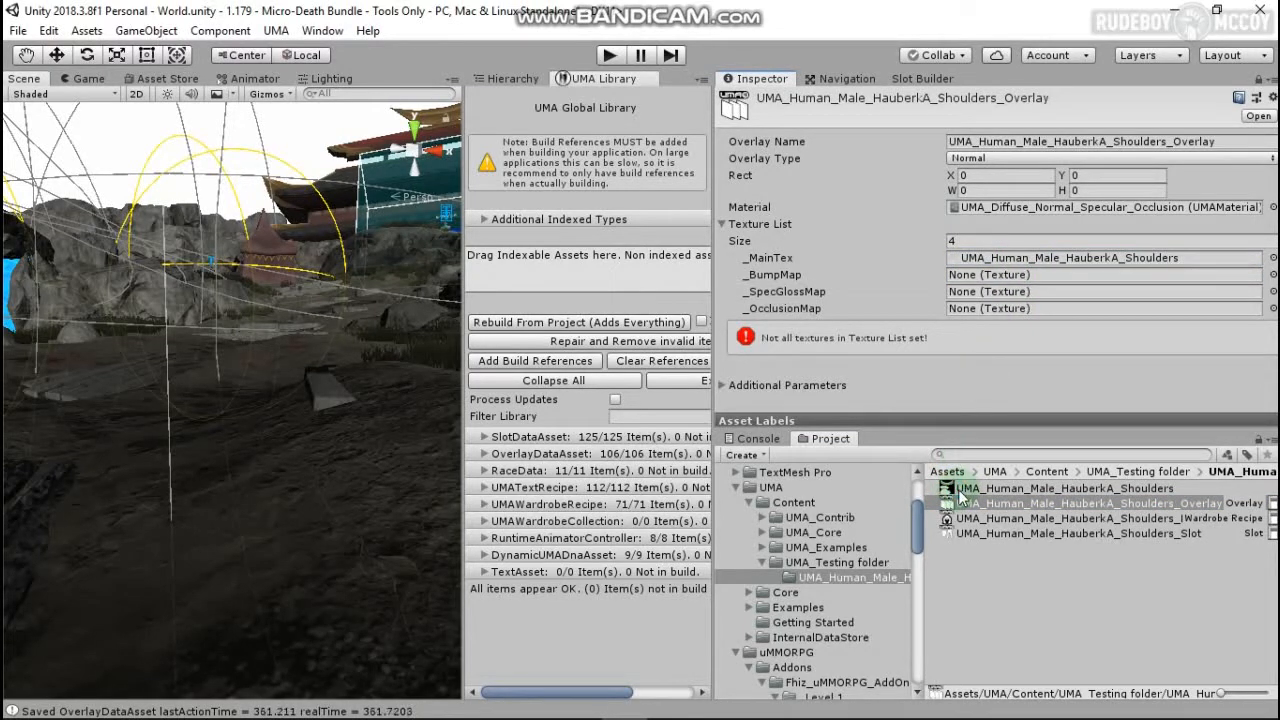
drag(960, 490, 1036, 272)
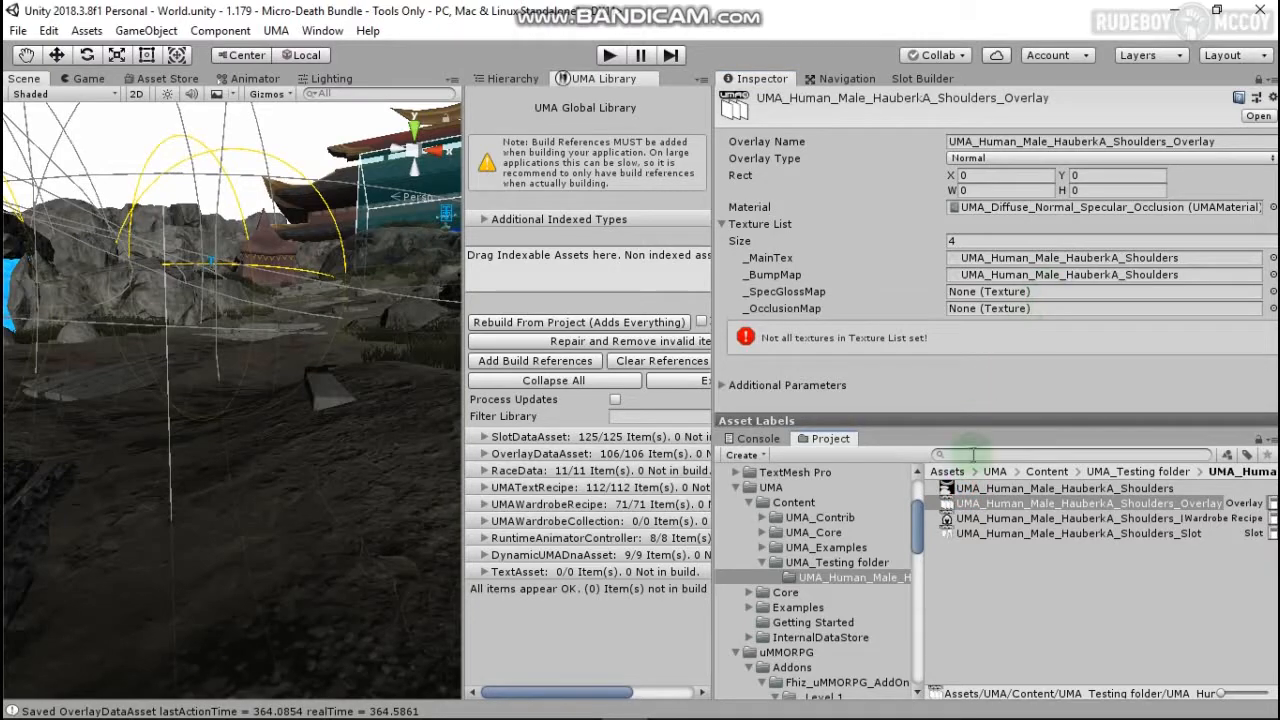
drag(960, 488, 1050, 292)
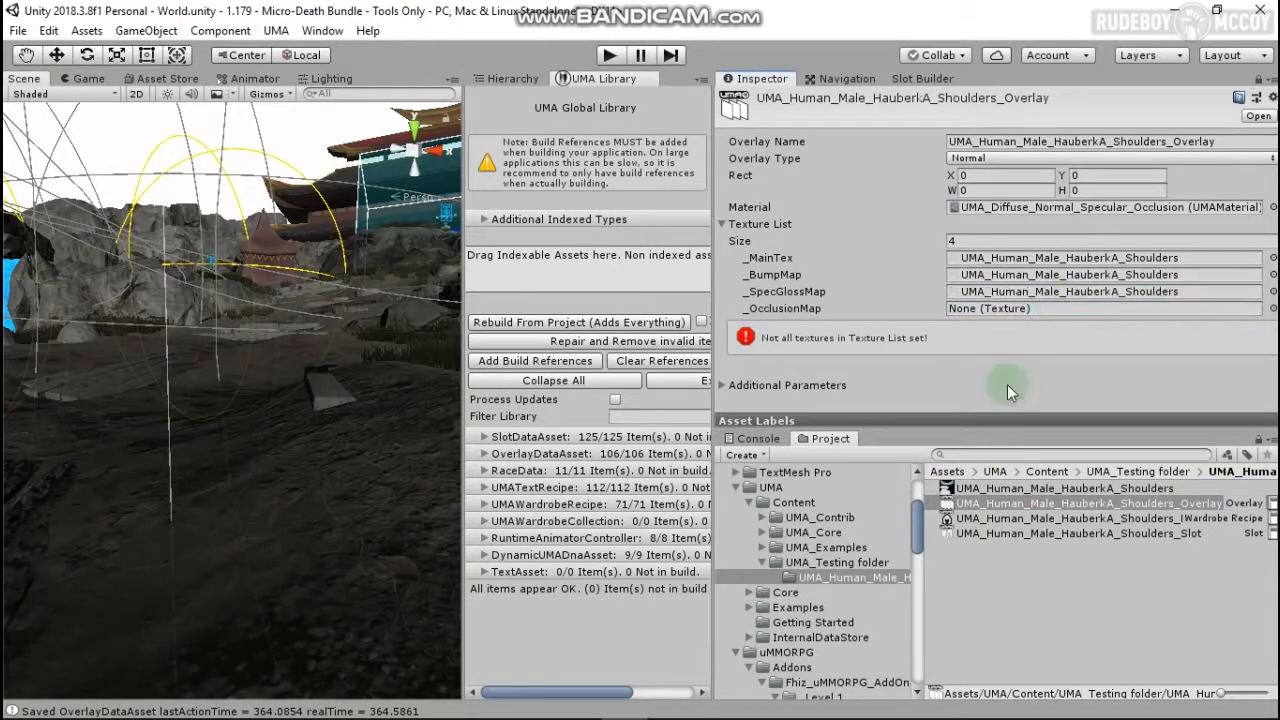
drag(946, 490, 1040, 315)
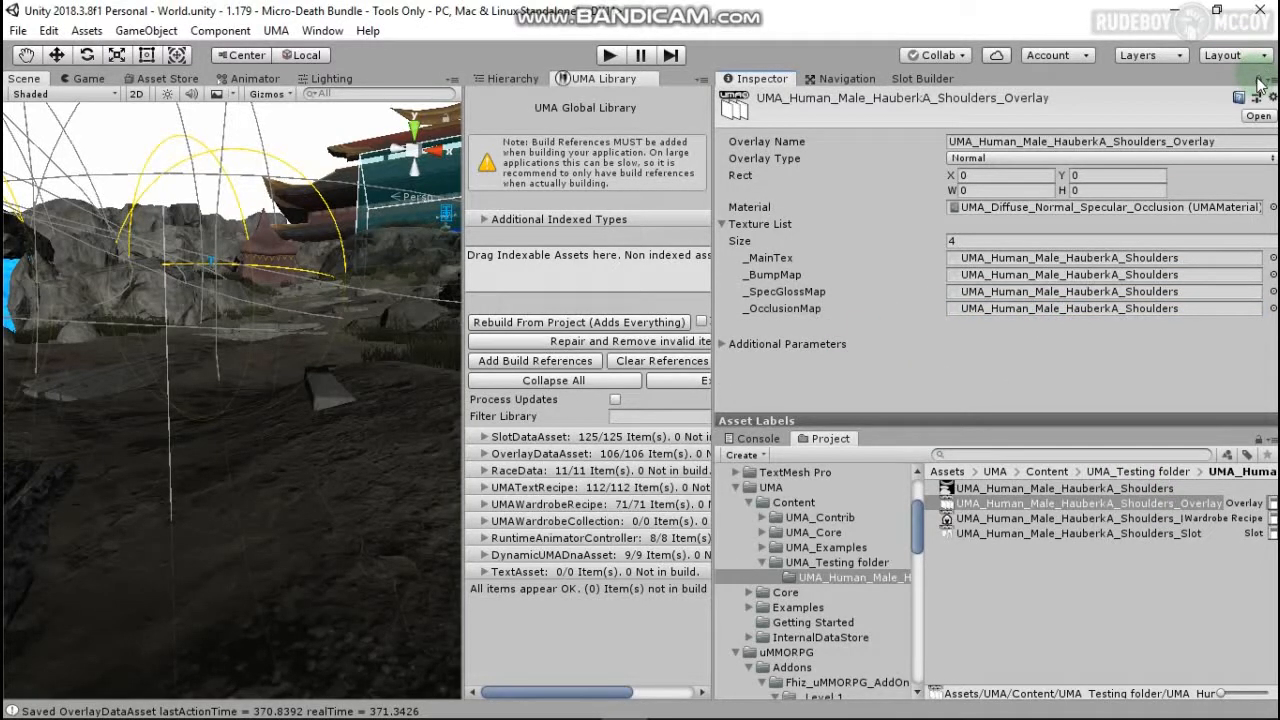
Step: Inspect the generated Shoulders slot asset, then select the Shoulders Wardrobe Recipe
click(1120, 507)
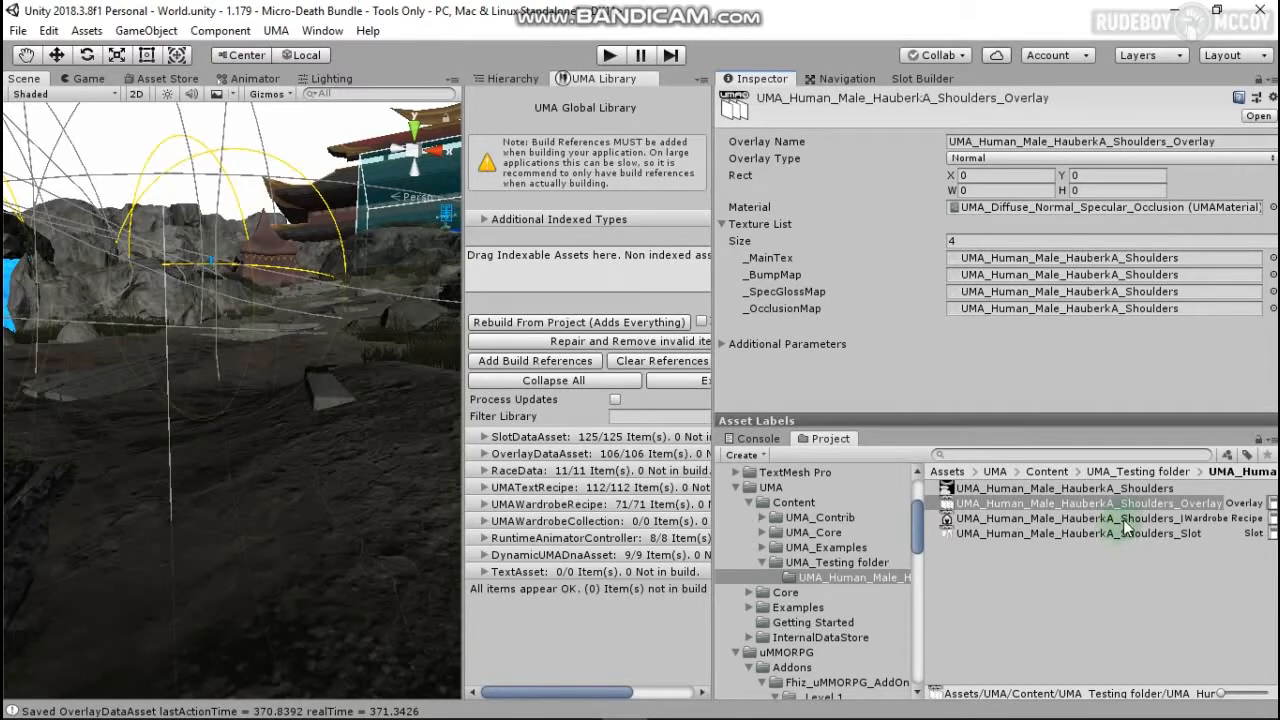
click(1116, 533)
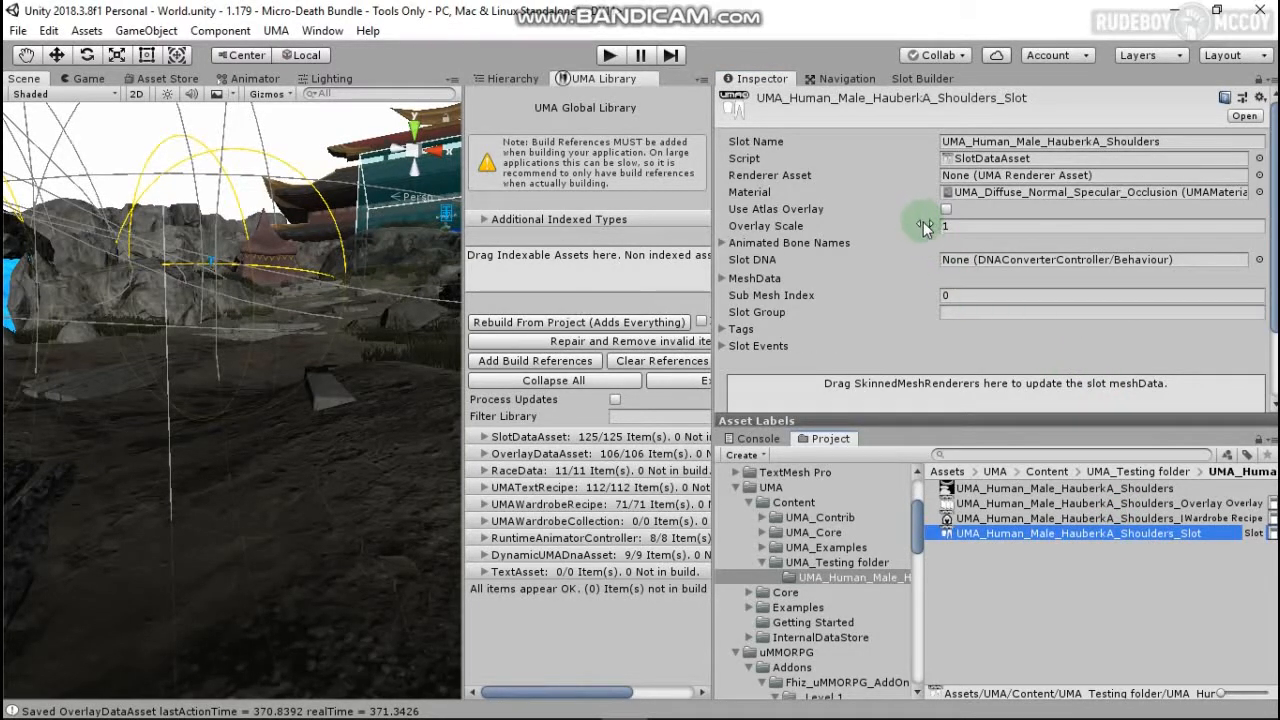
scroll(925, 229, down, 3)
scroll(925, 229, up, 3)
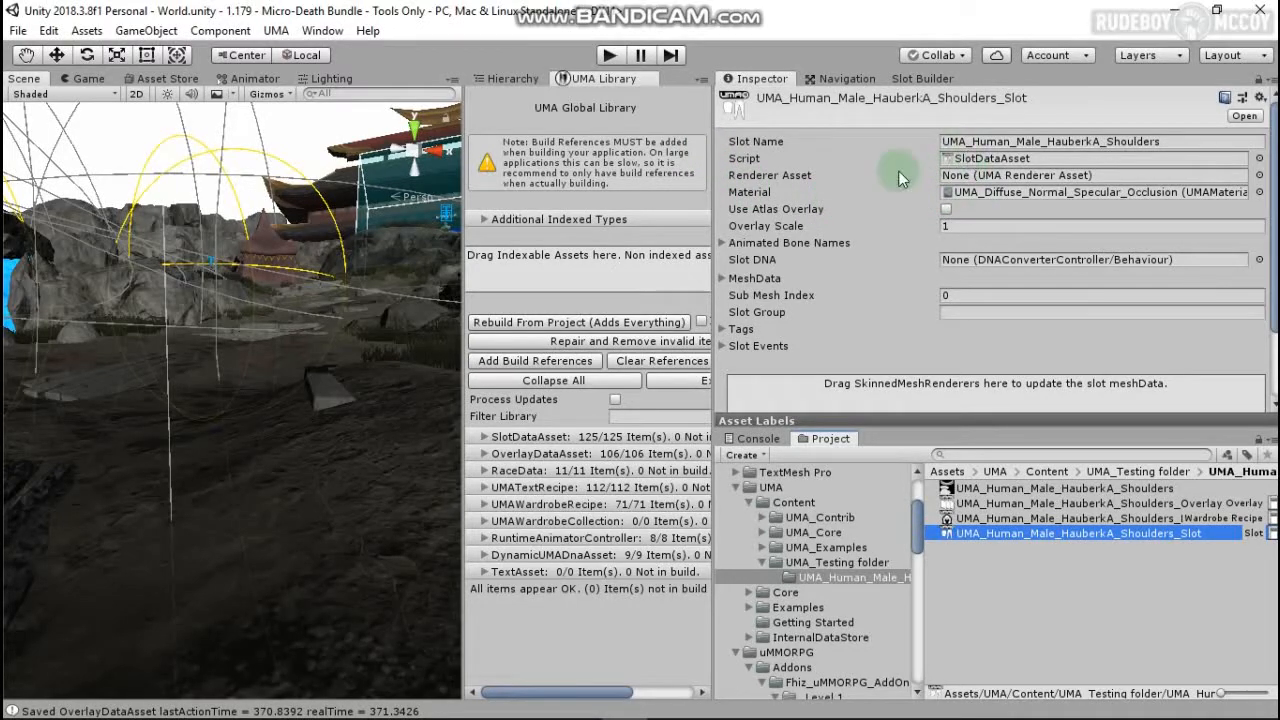
click(1054, 519)
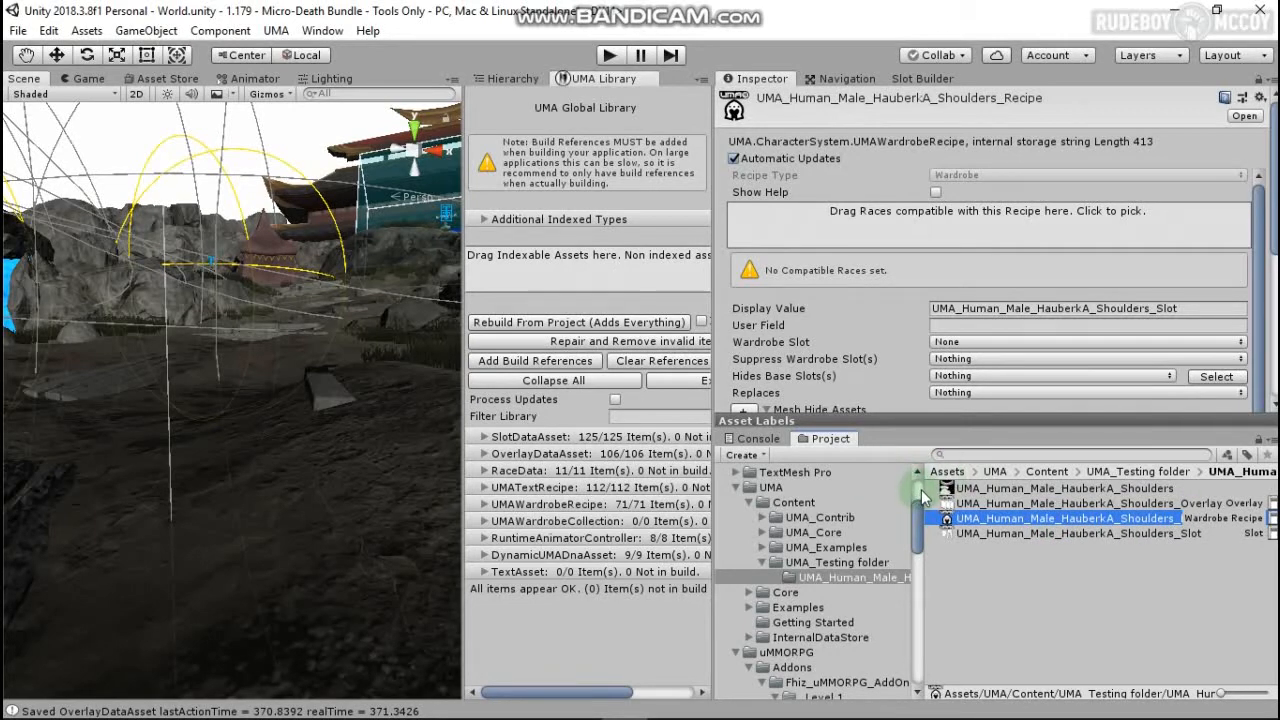
drag(921, 489, 856, 512)
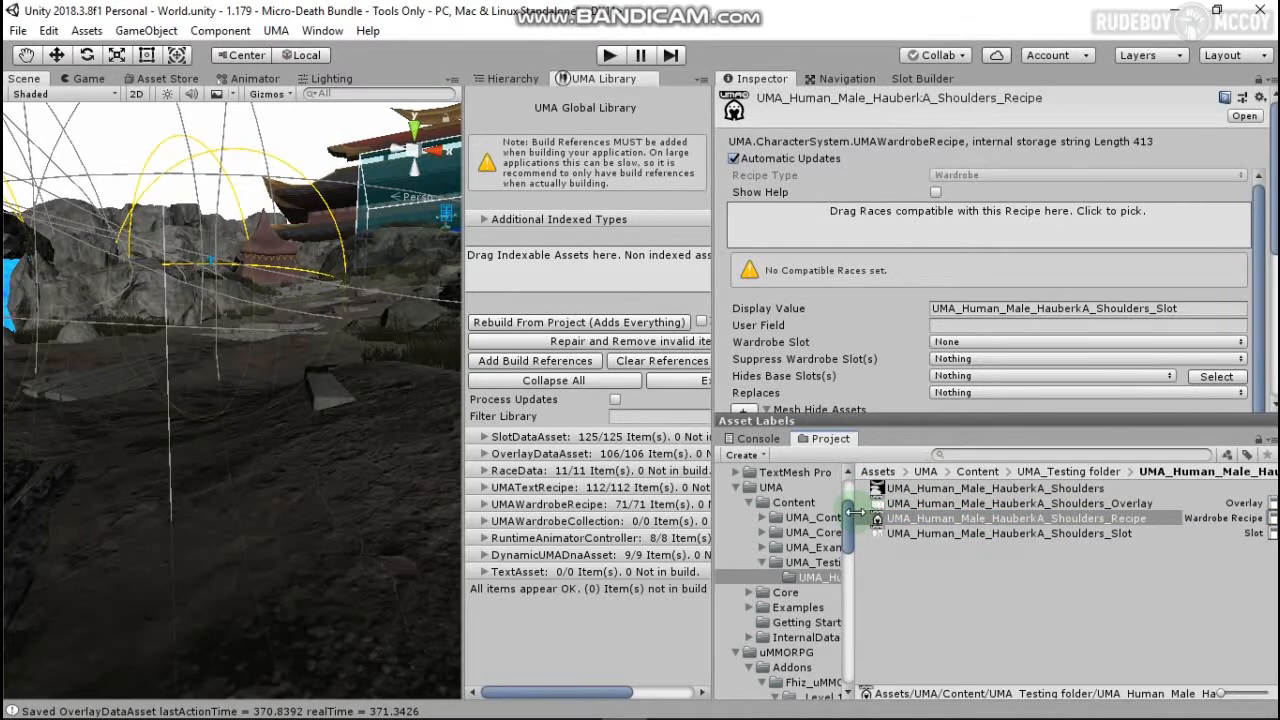
click(1150, 215)
scroll(1054, 240, down, 3)
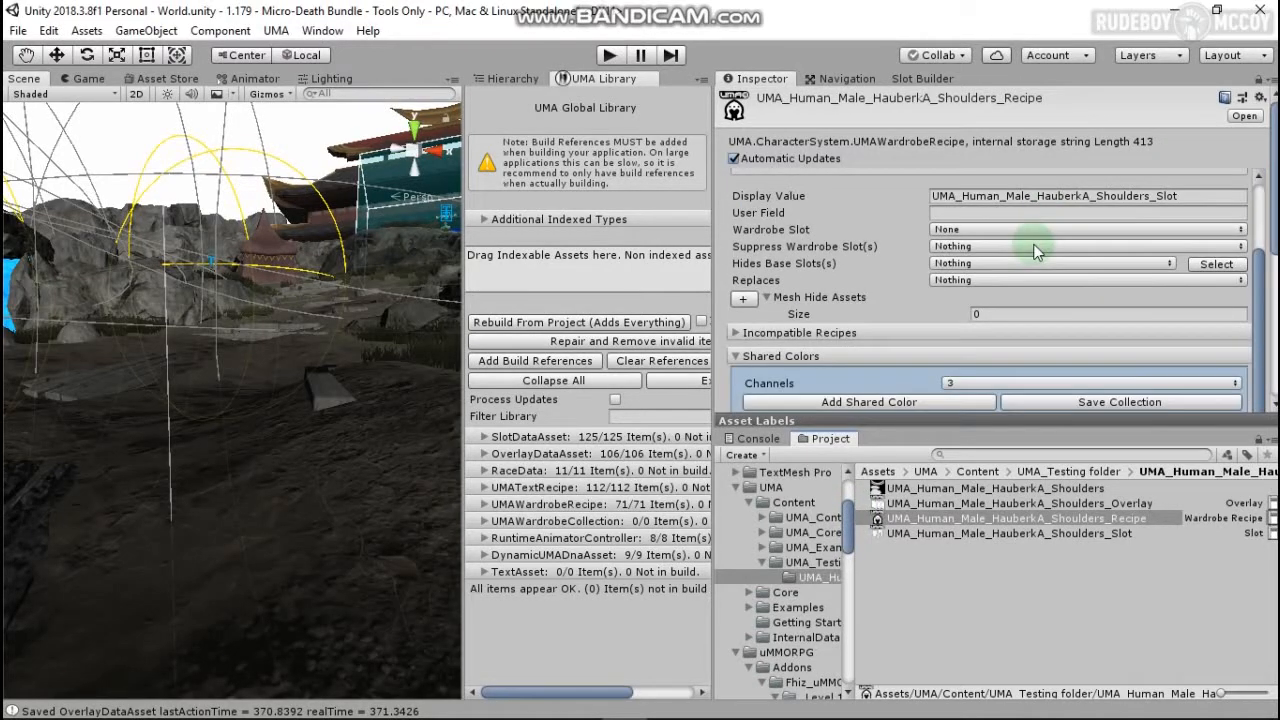
click(960, 230)
click(1005, 415)
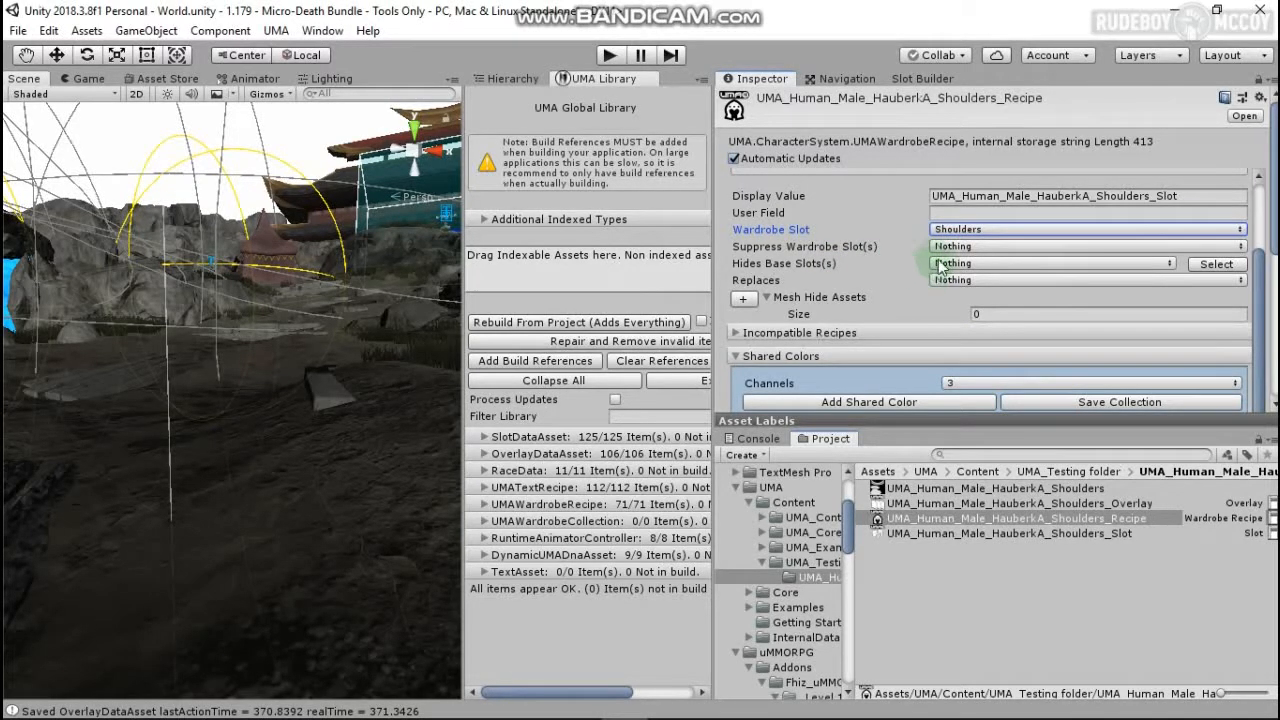
scroll(912, 267, down, 5)
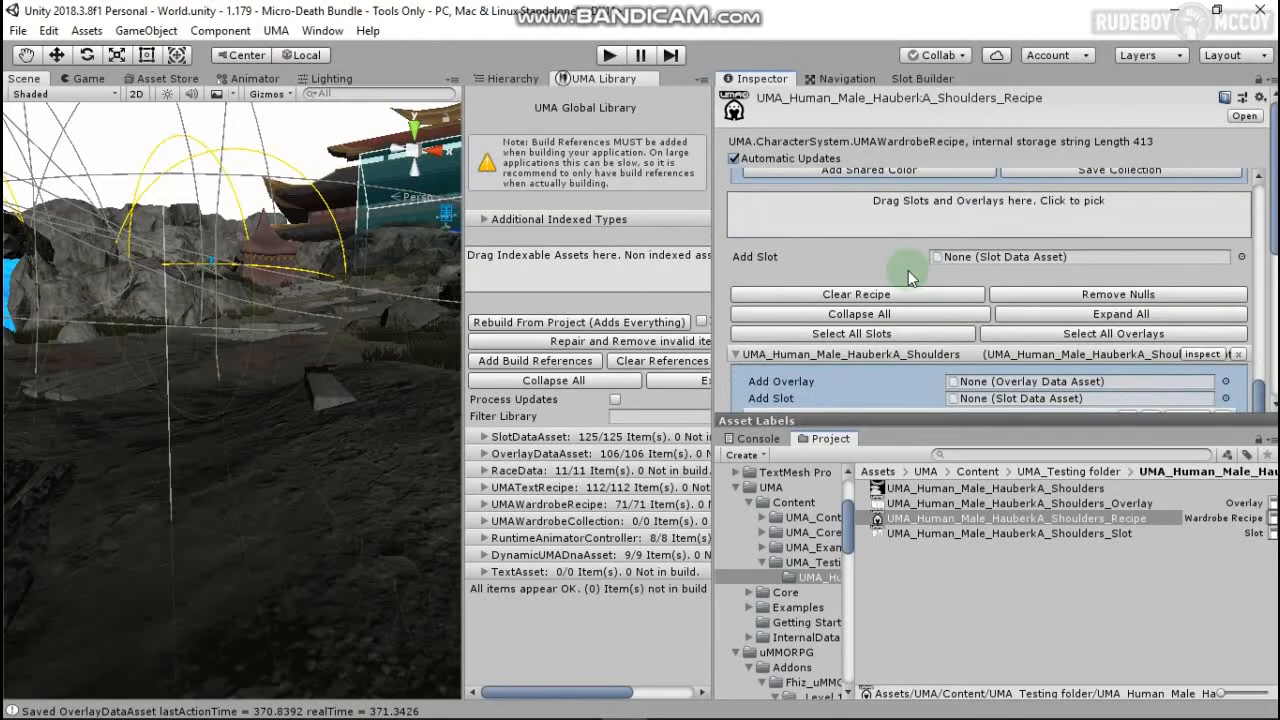
scroll(908, 270, up, 5)
scroll(908, 270, down, 5)
scroll(996, 250, down, 5)
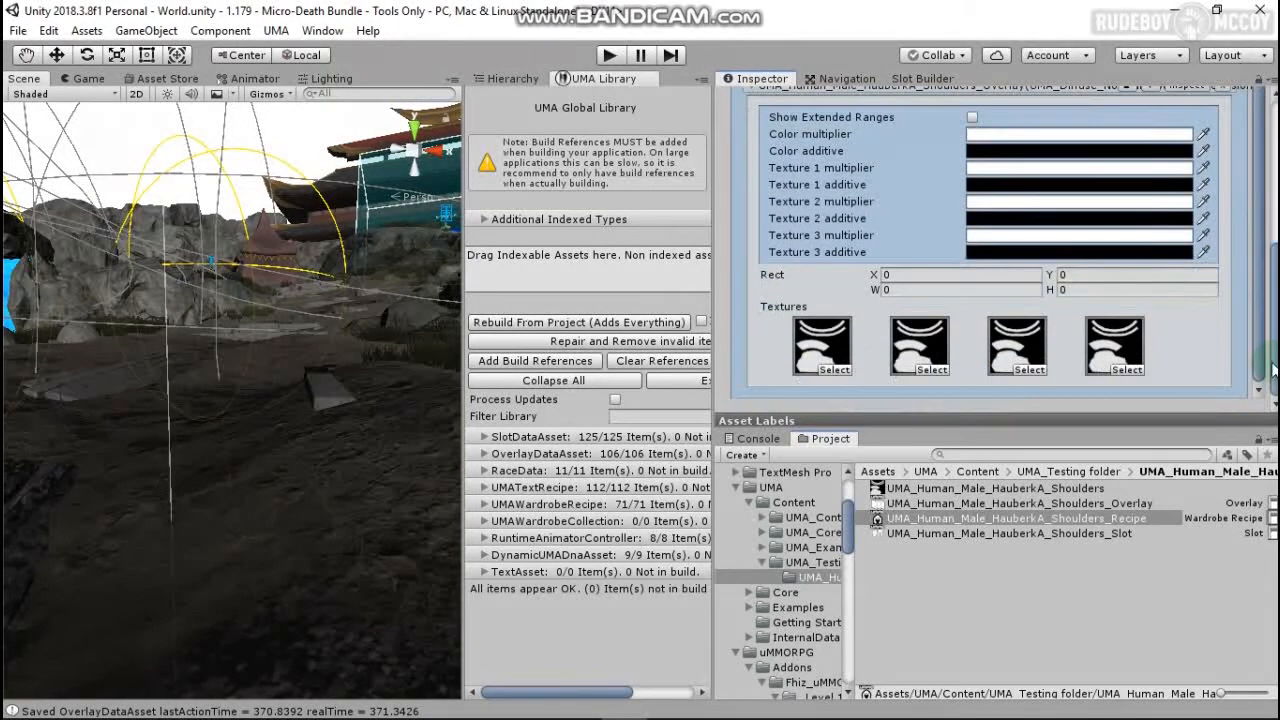
drag(1273, 370, 1236, 168)
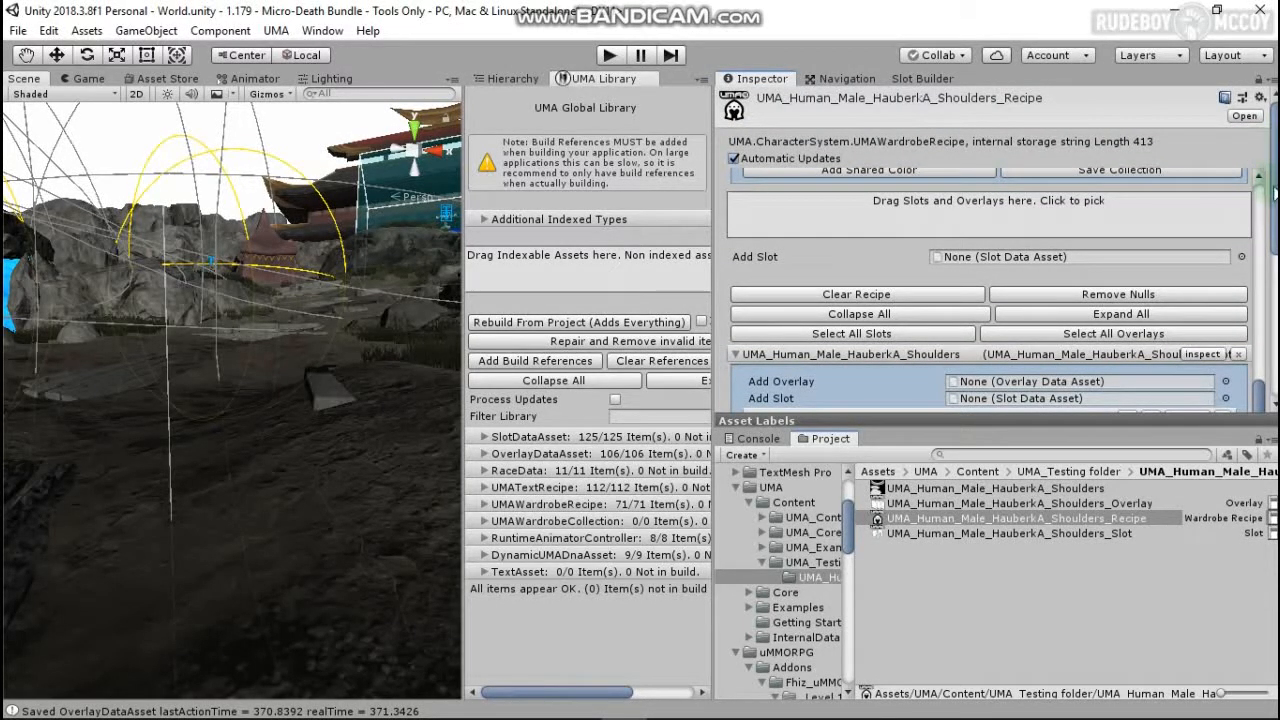
drag(1260, 398, 1263, 279)
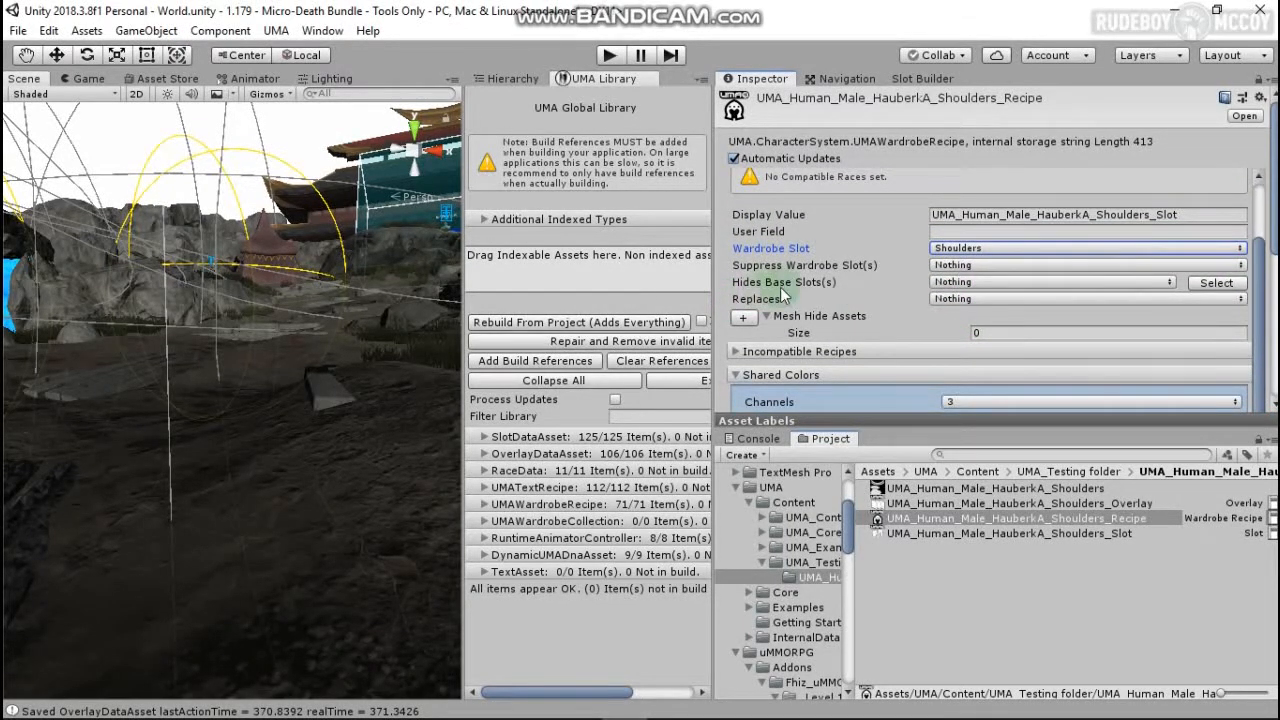
click(947, 283)
click(947, 283)
click(947, 283)
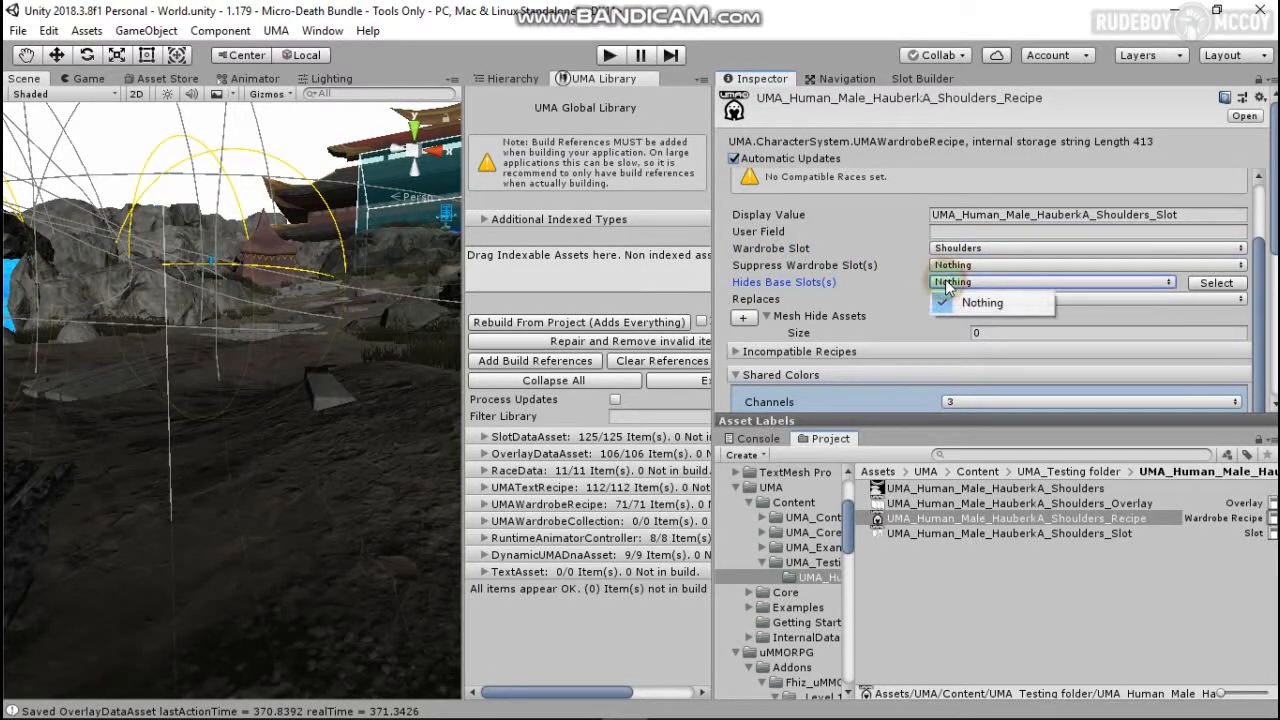
click(947, 299)
click(947, 301)
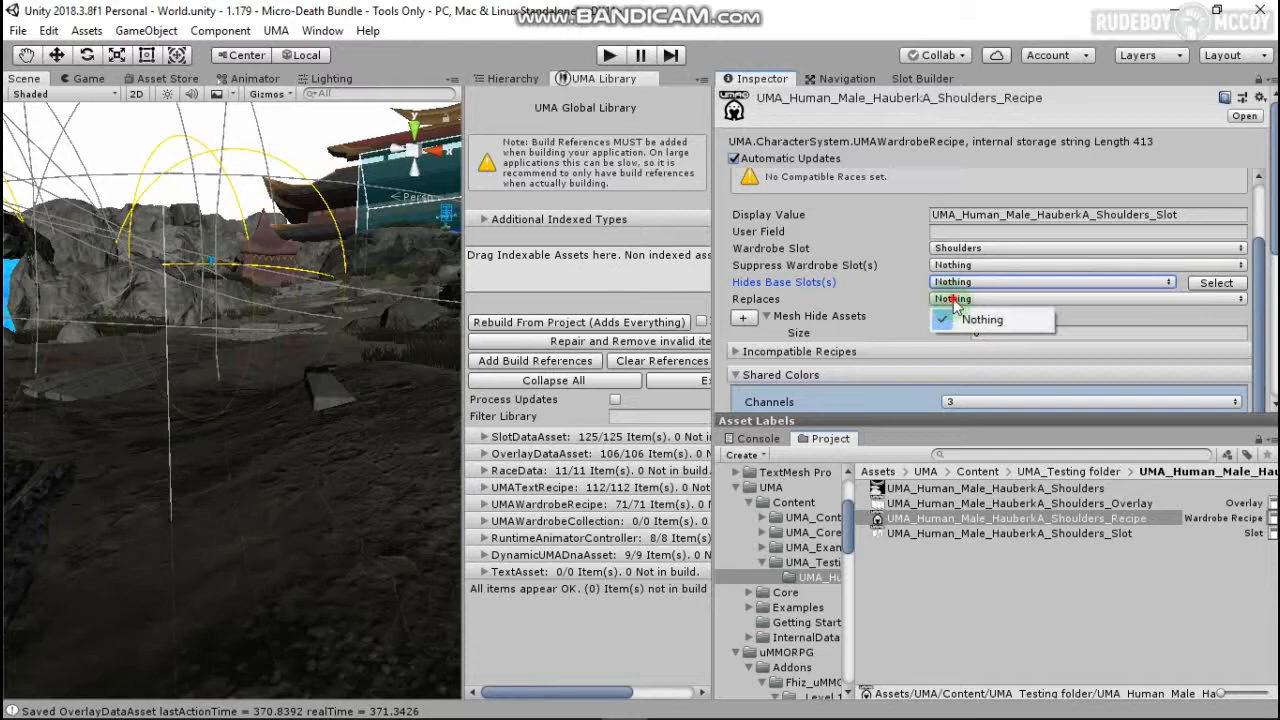
click(953, 300)
click(955, 265)
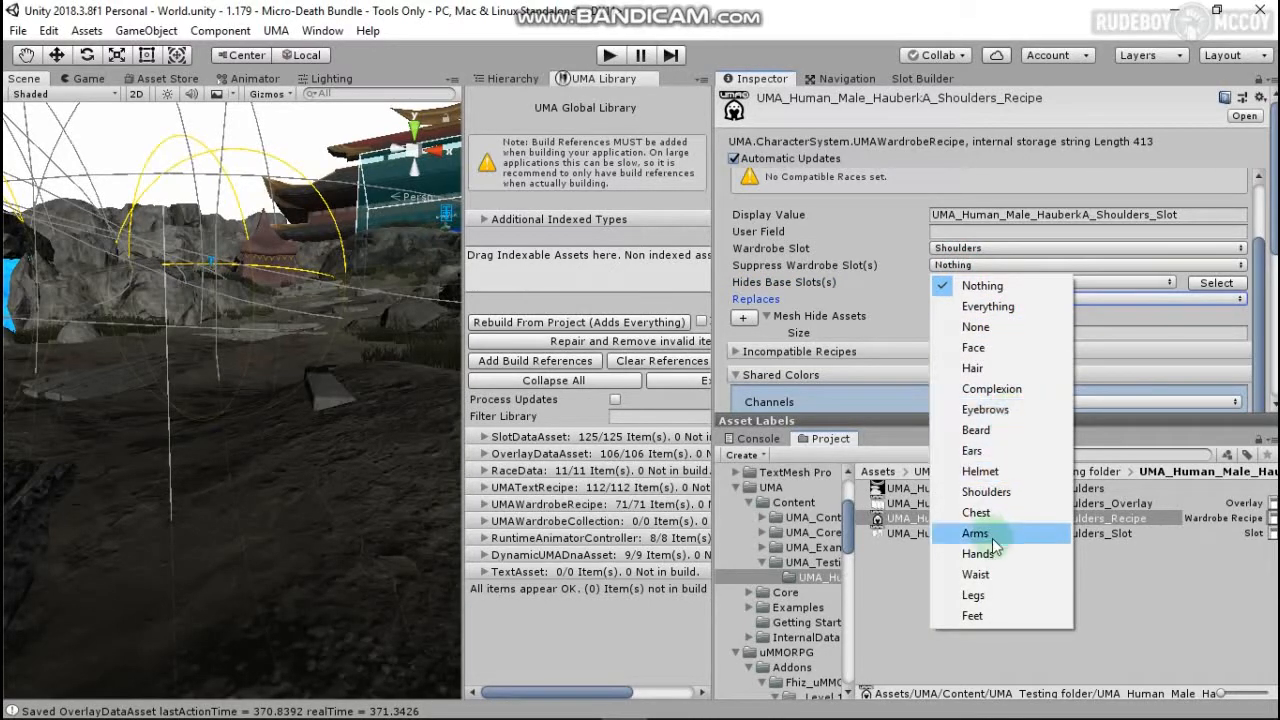
click(986, 492)
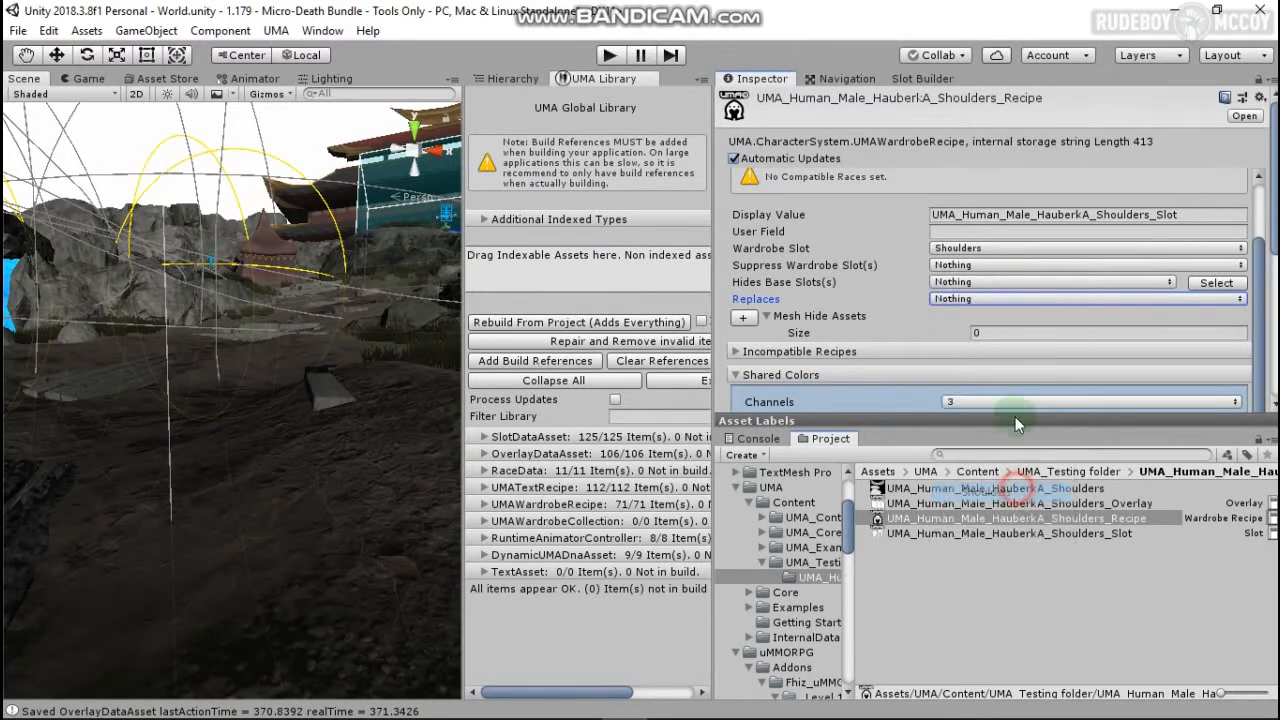
click(960, 285)
click(973, 283)
click(963, 298)
click(966, 299)
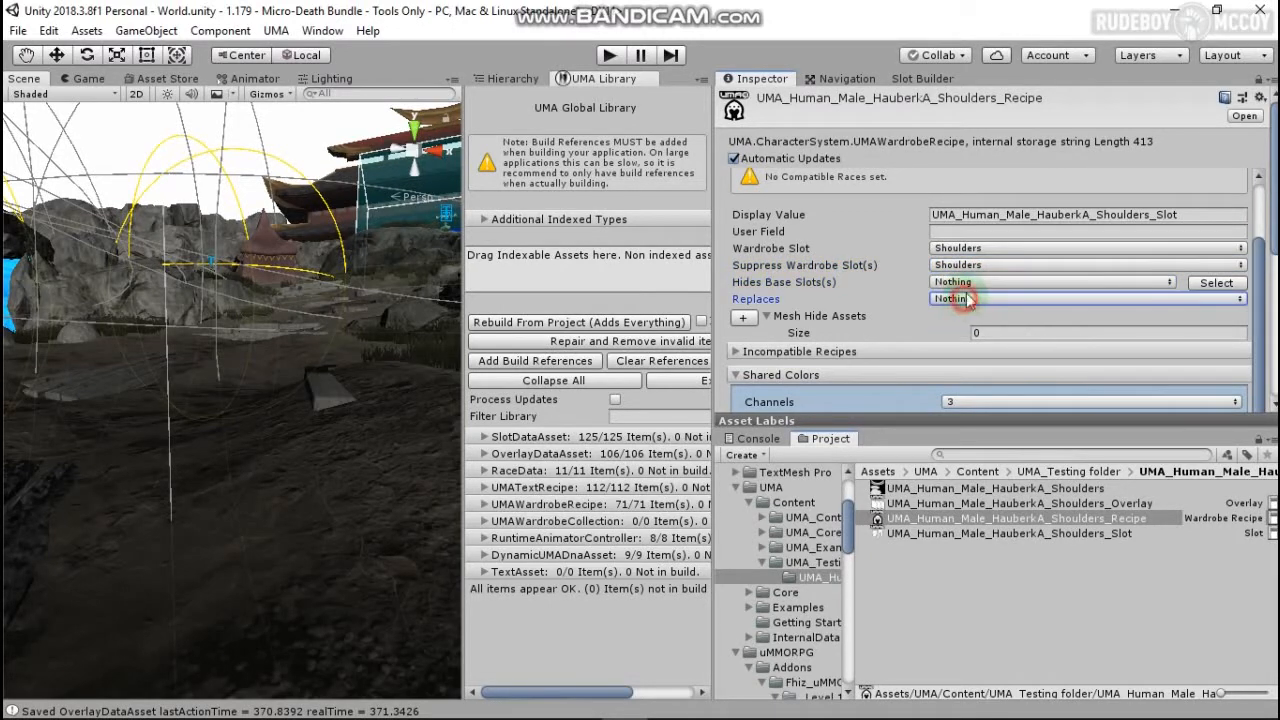
click(966, 266)
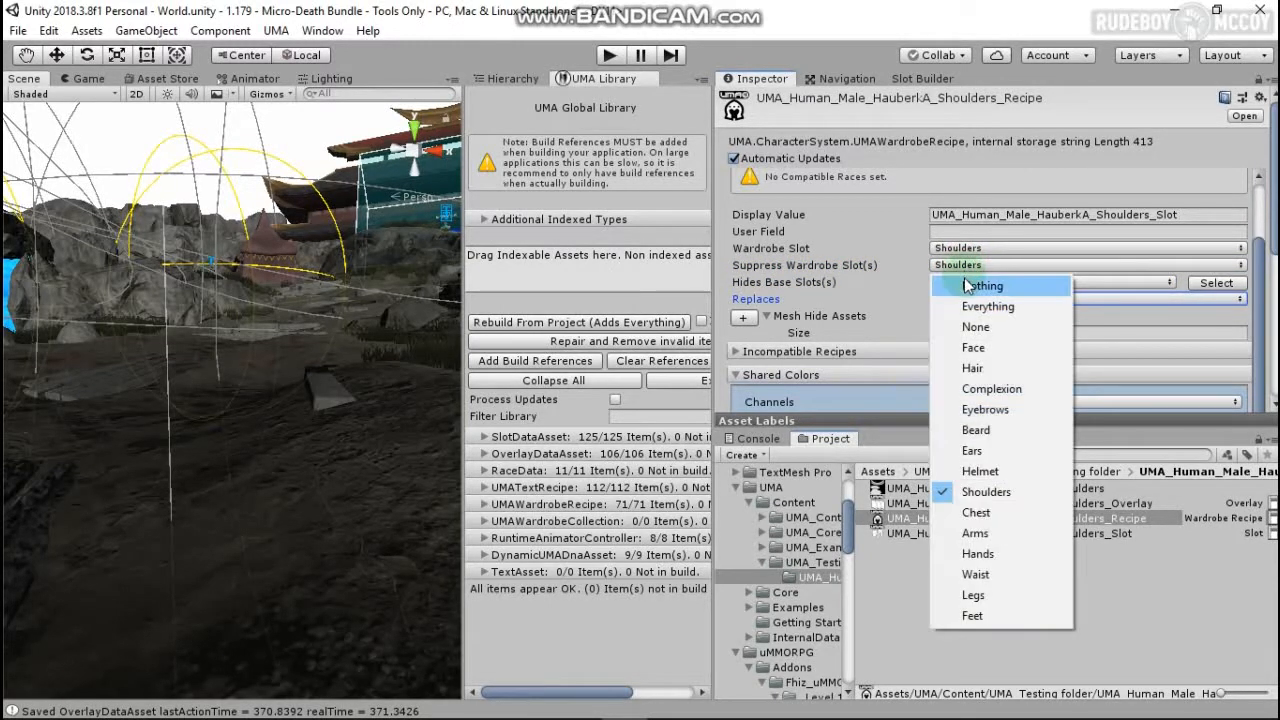
click(964, 280)
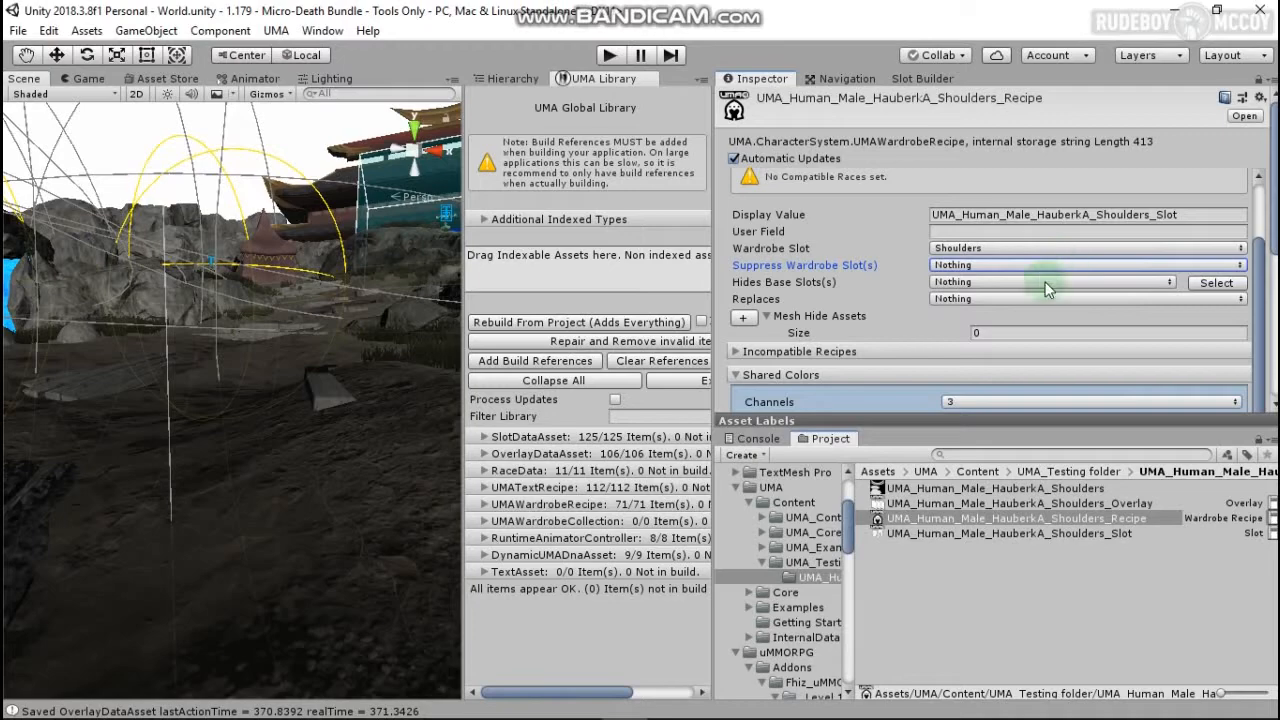
Step: Review the HauberkA Shoulders texture, overlay and slot assets, returning to the recipe
click(1058, 488)
click(1066, 505)
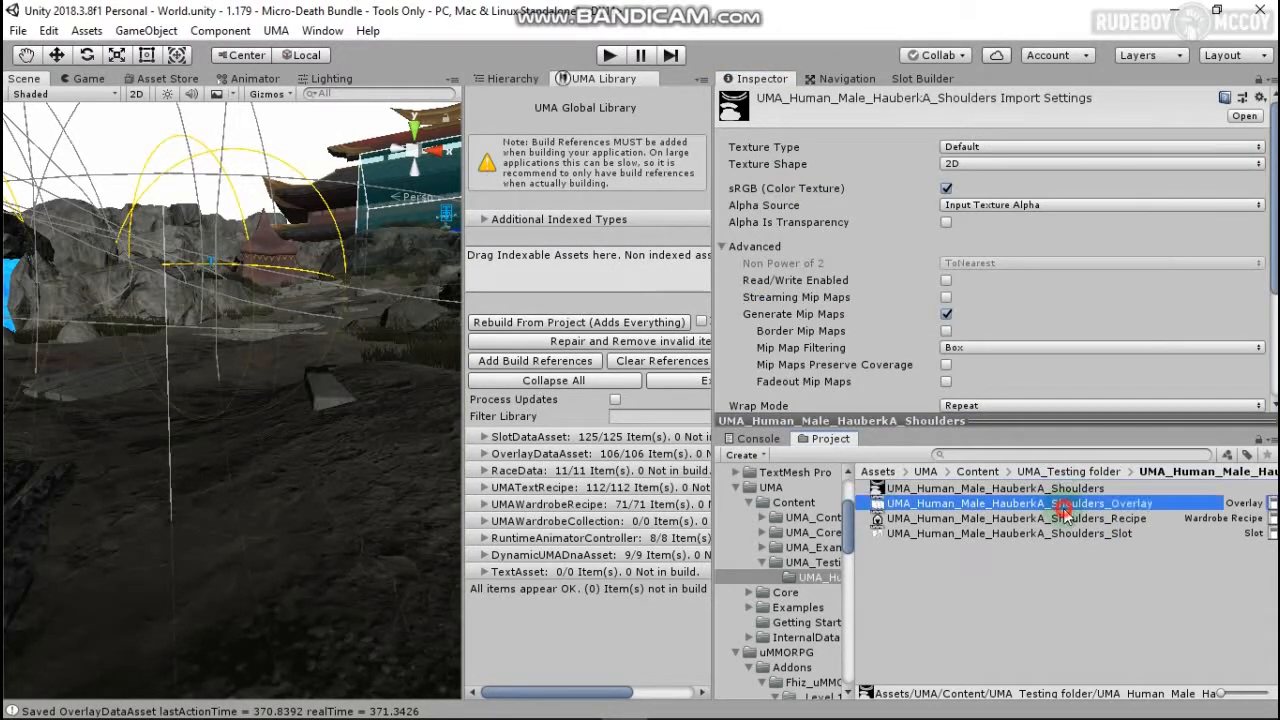
click(1070, 523)
click(1073, 535)
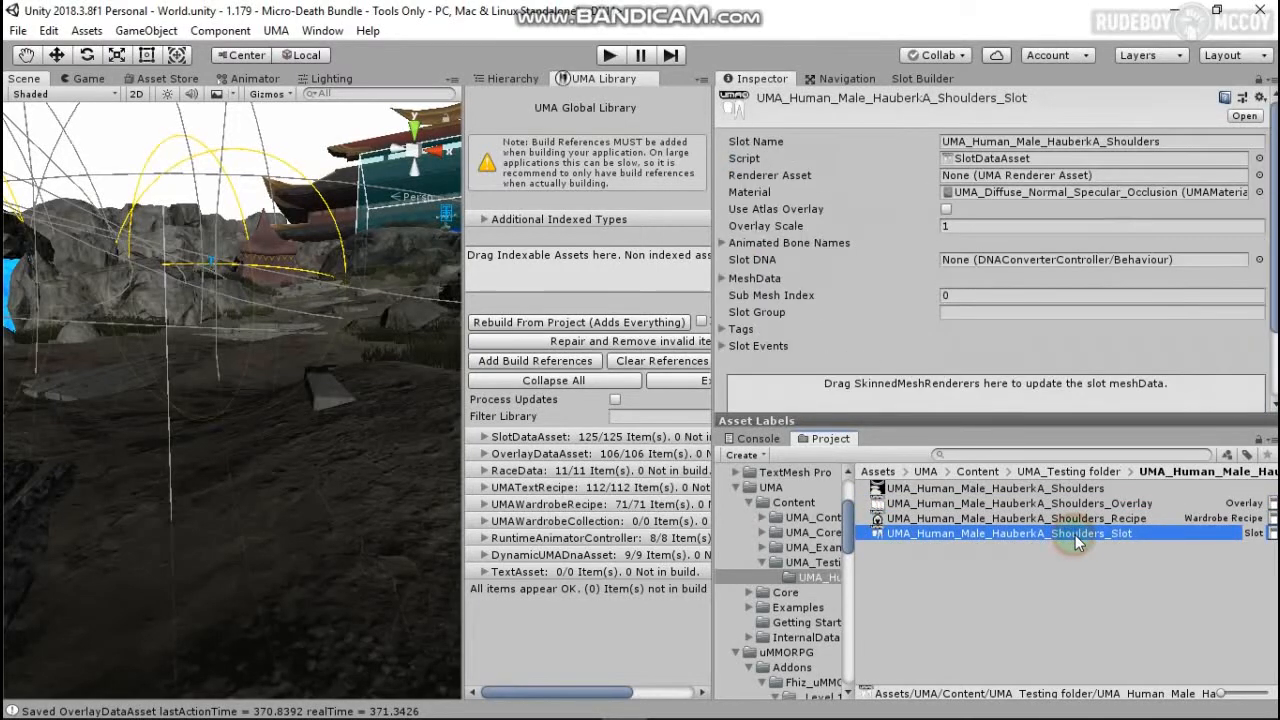
click(1078, 520)
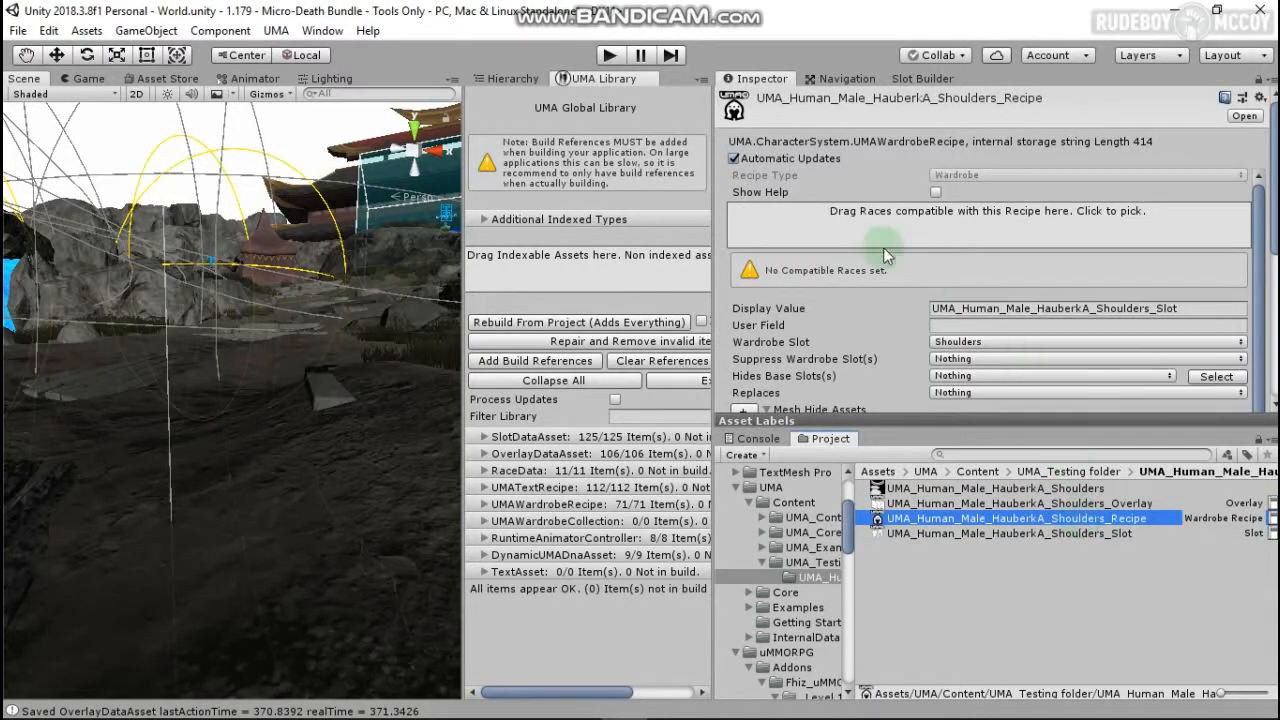
Step: Add Human Male and Human Male DCS as the recipe's compatible races
click(879, 271)
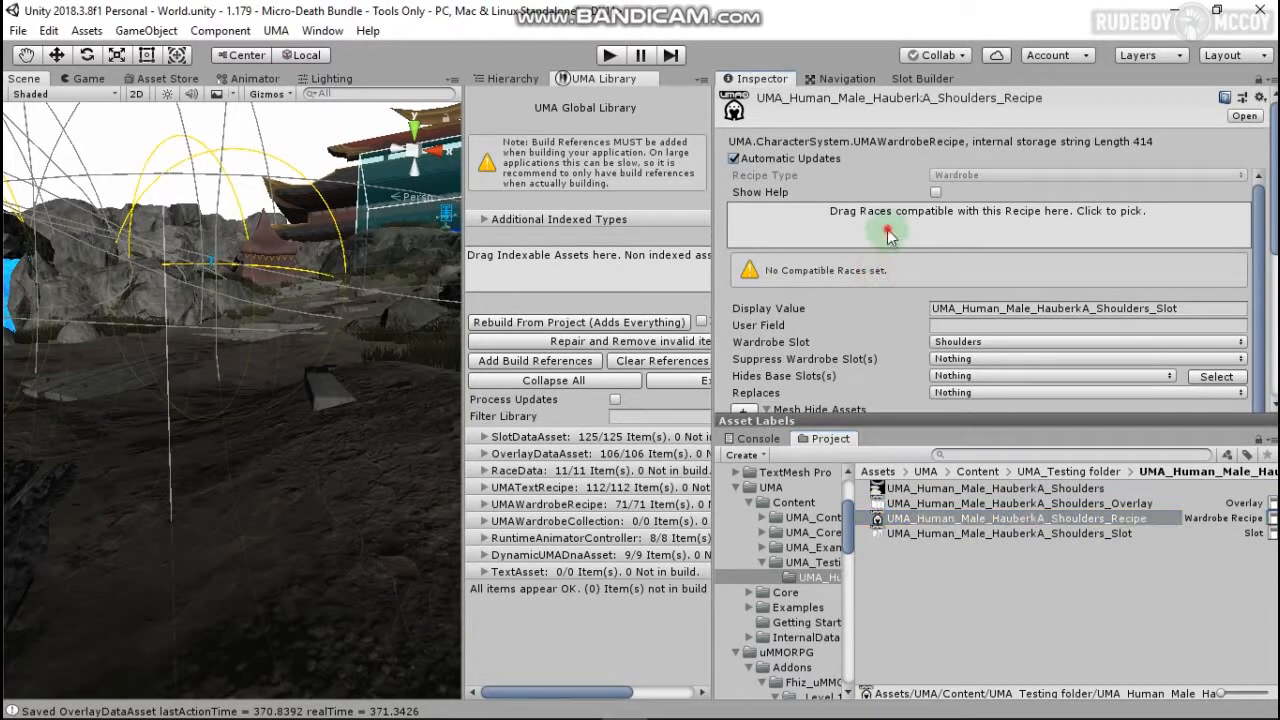
click(888, 233)
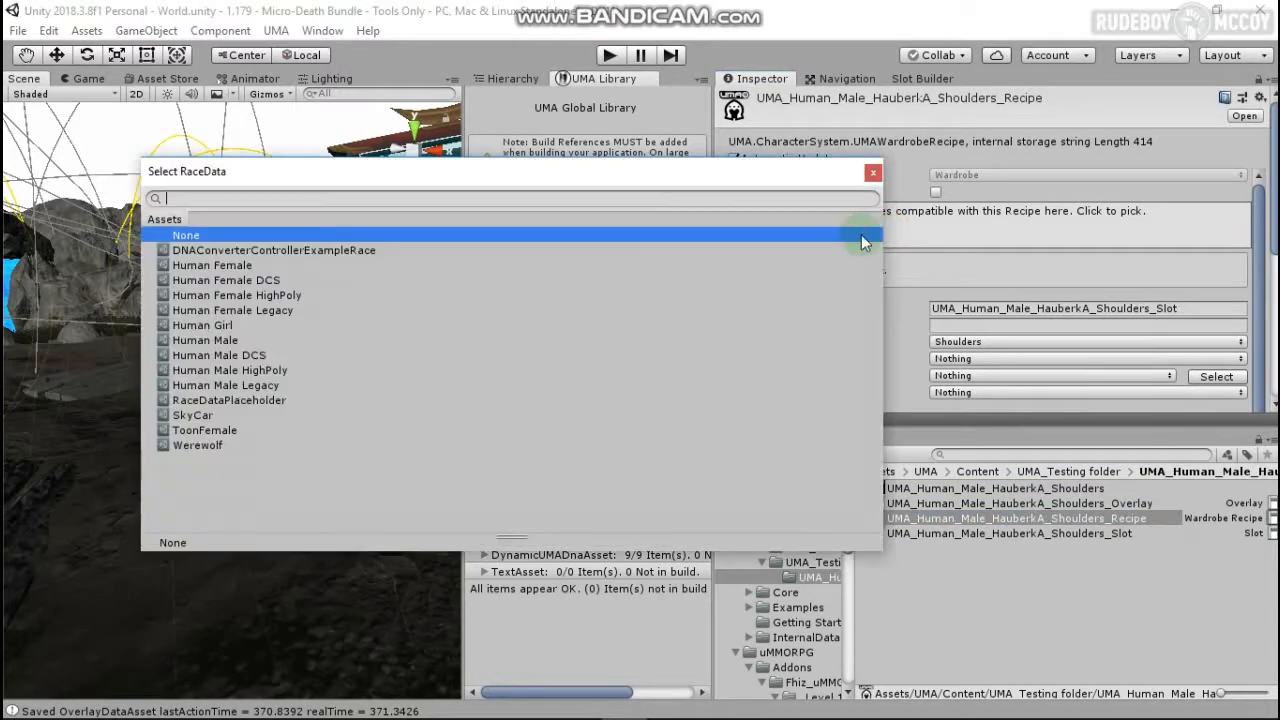
click(240, 343)
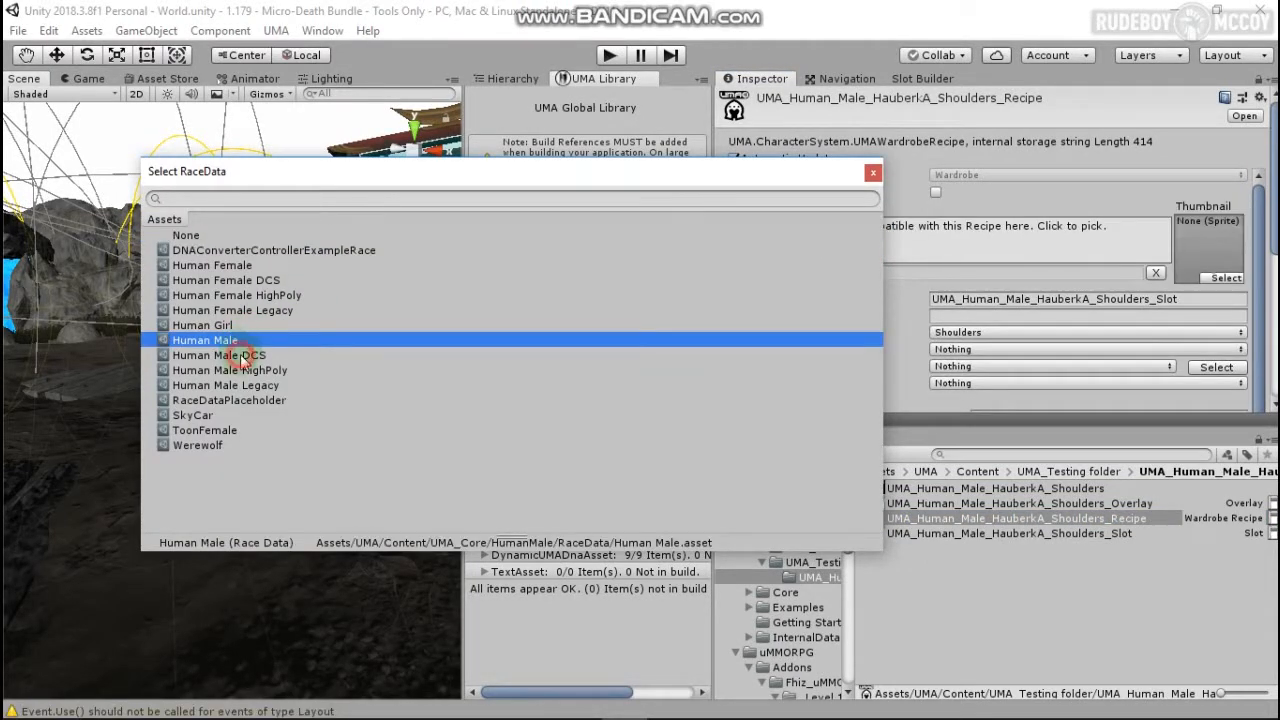
click(240, 355)
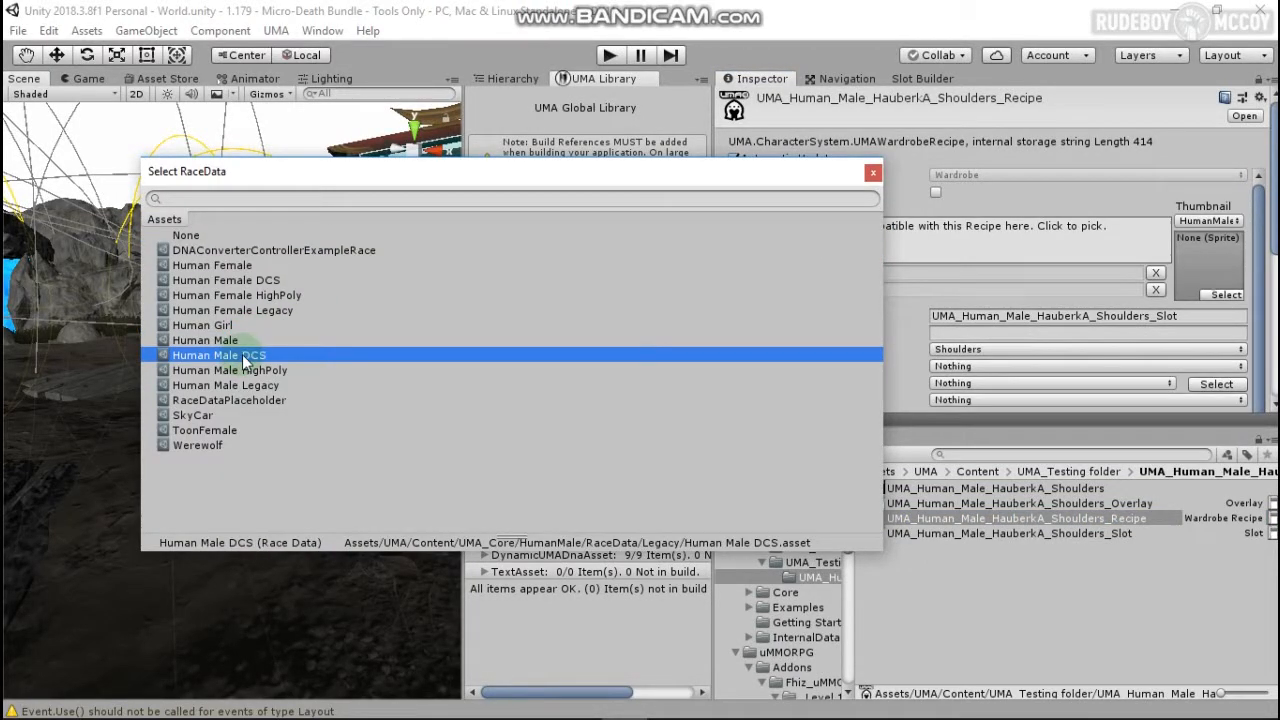
click(874, 174)
scroll(940, 245, down, 2)
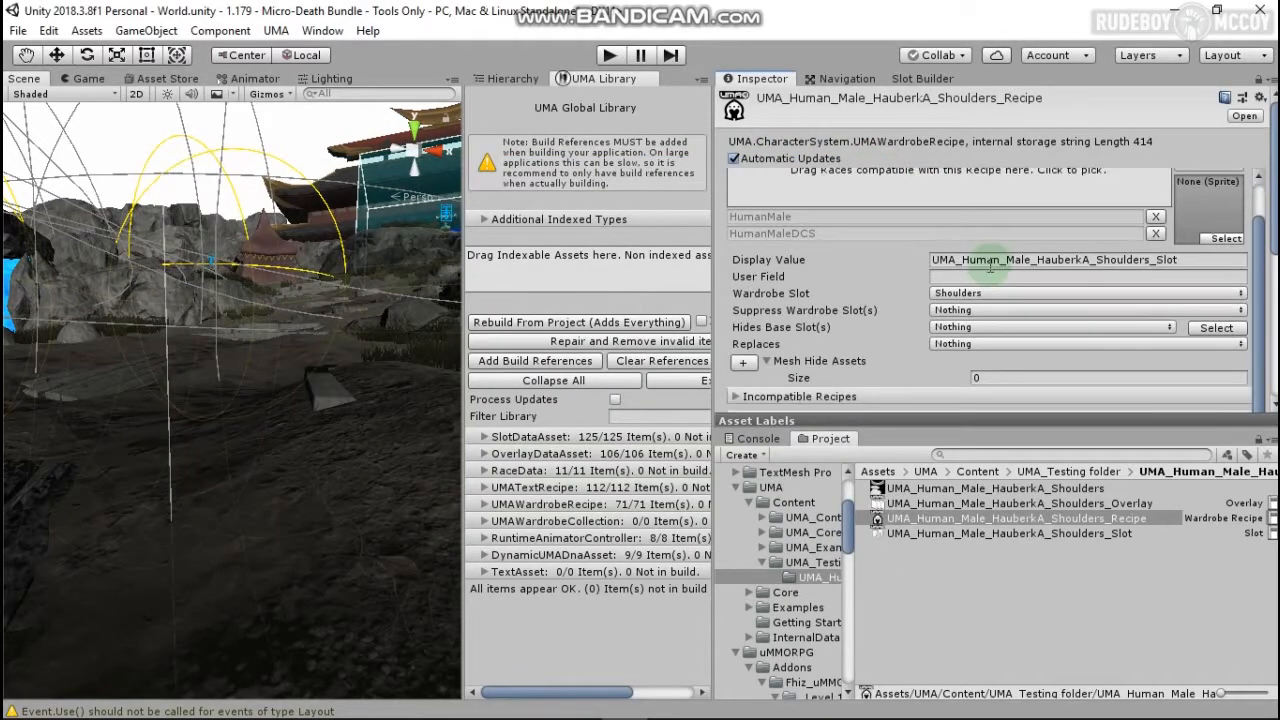
Step: Create a New Equipment Item via Create > uMMORPG Item > Equipment in Resources/Items/Equipment
scroll(918, 250, down, 8)
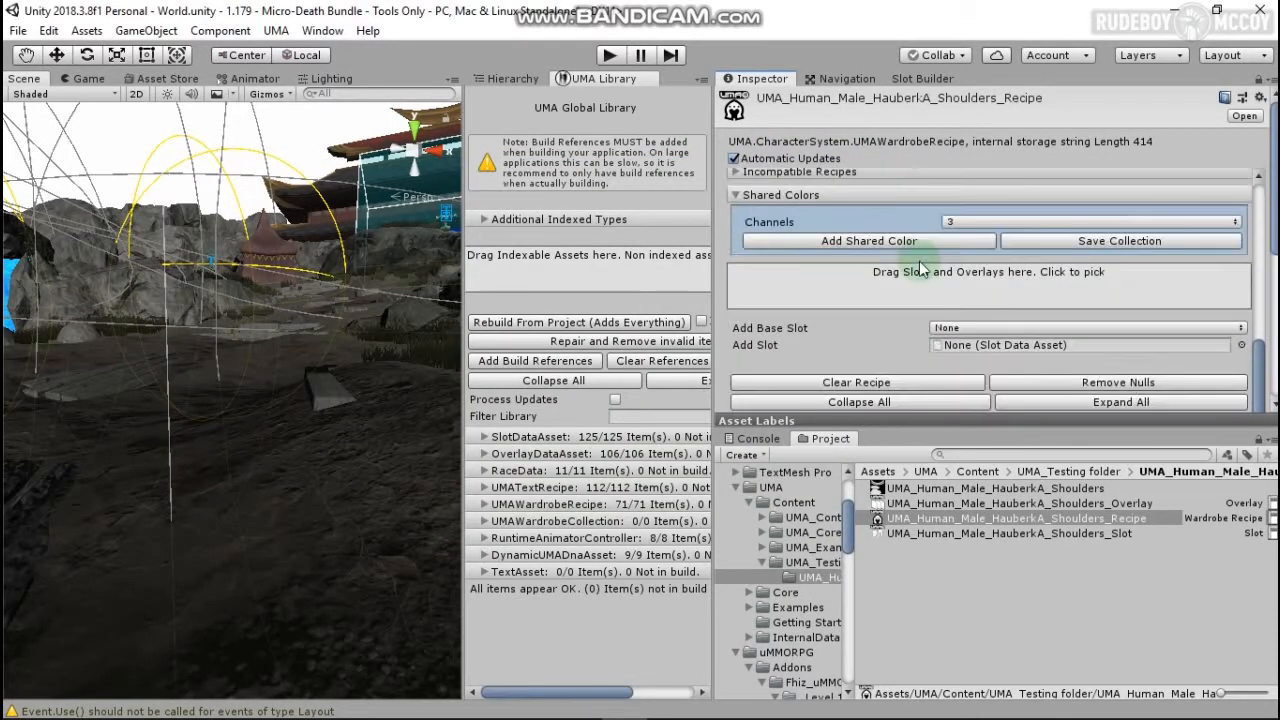
scroll(1270, 330, down, 9)
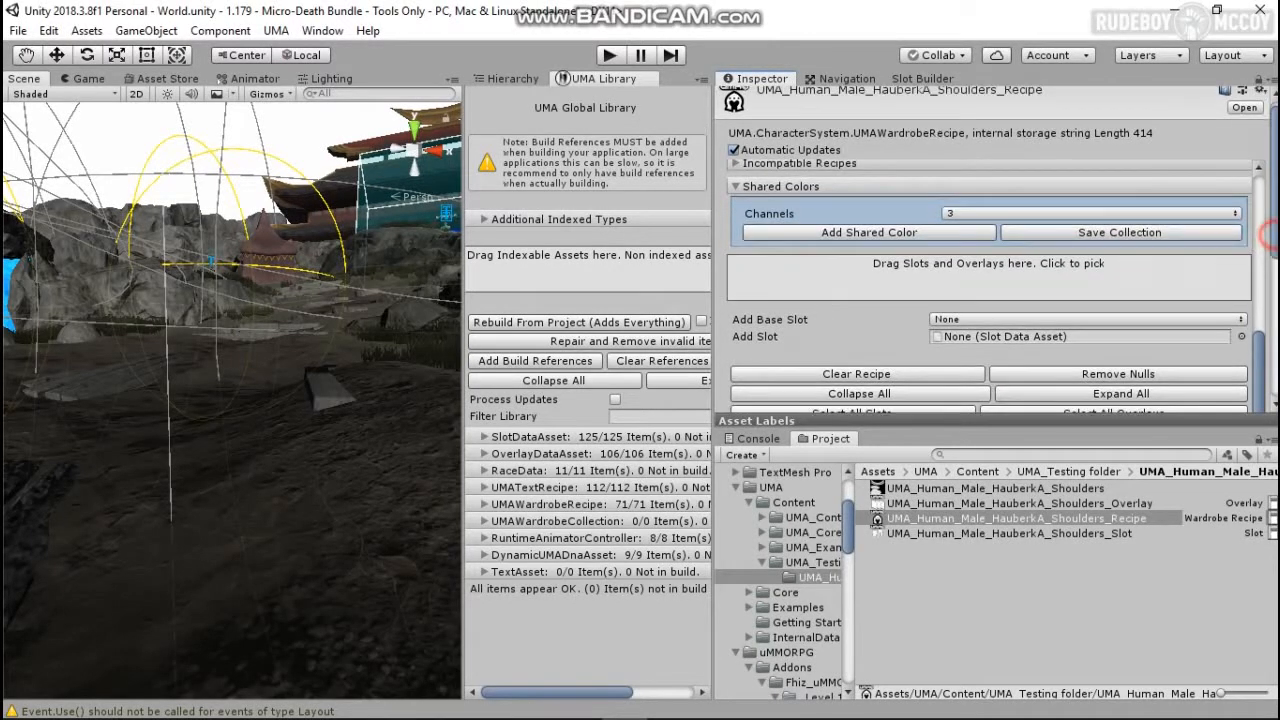
drag(1270, 367, 1243, 214)
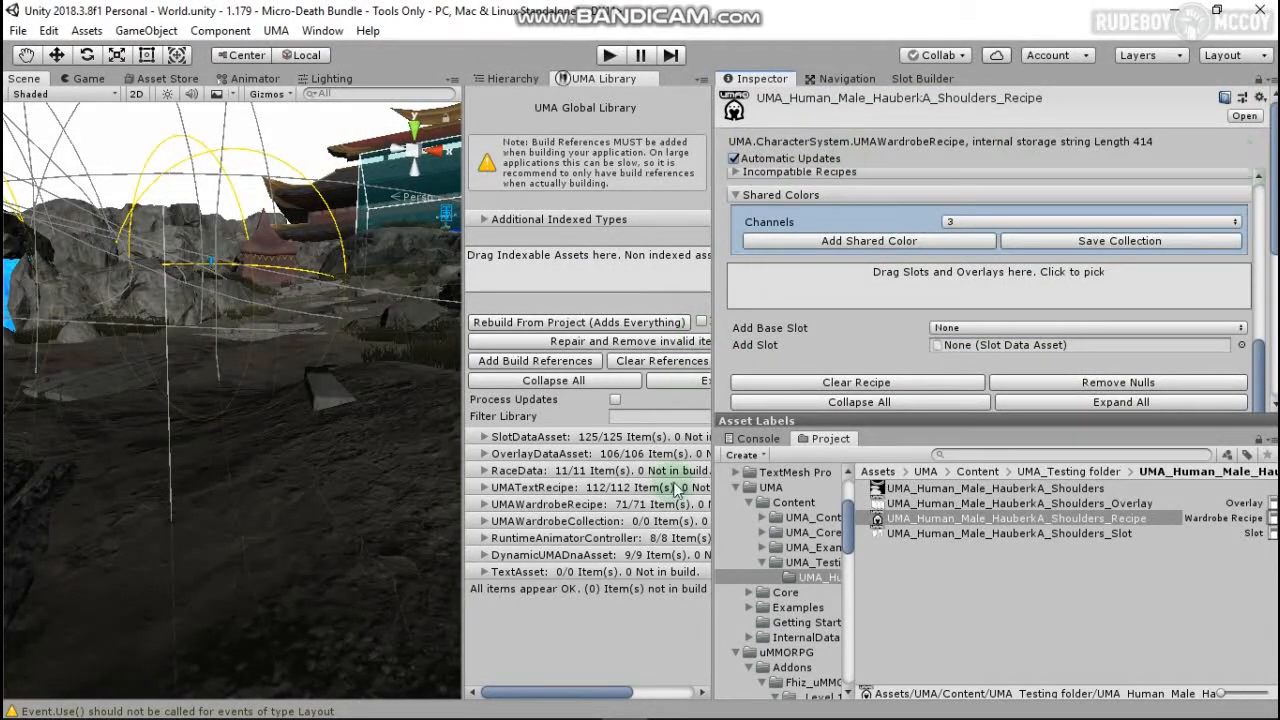
scroll(812, 537, down, 12)
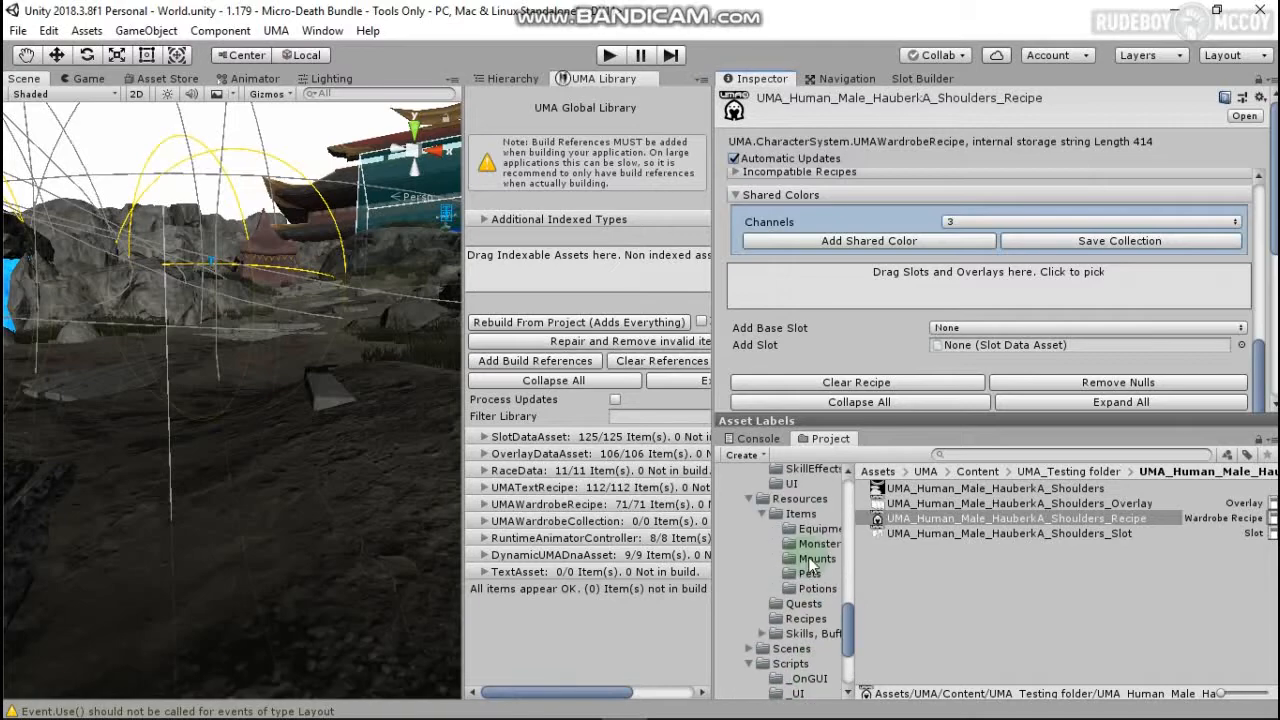
click(815, 528)
right_click(936, 668)
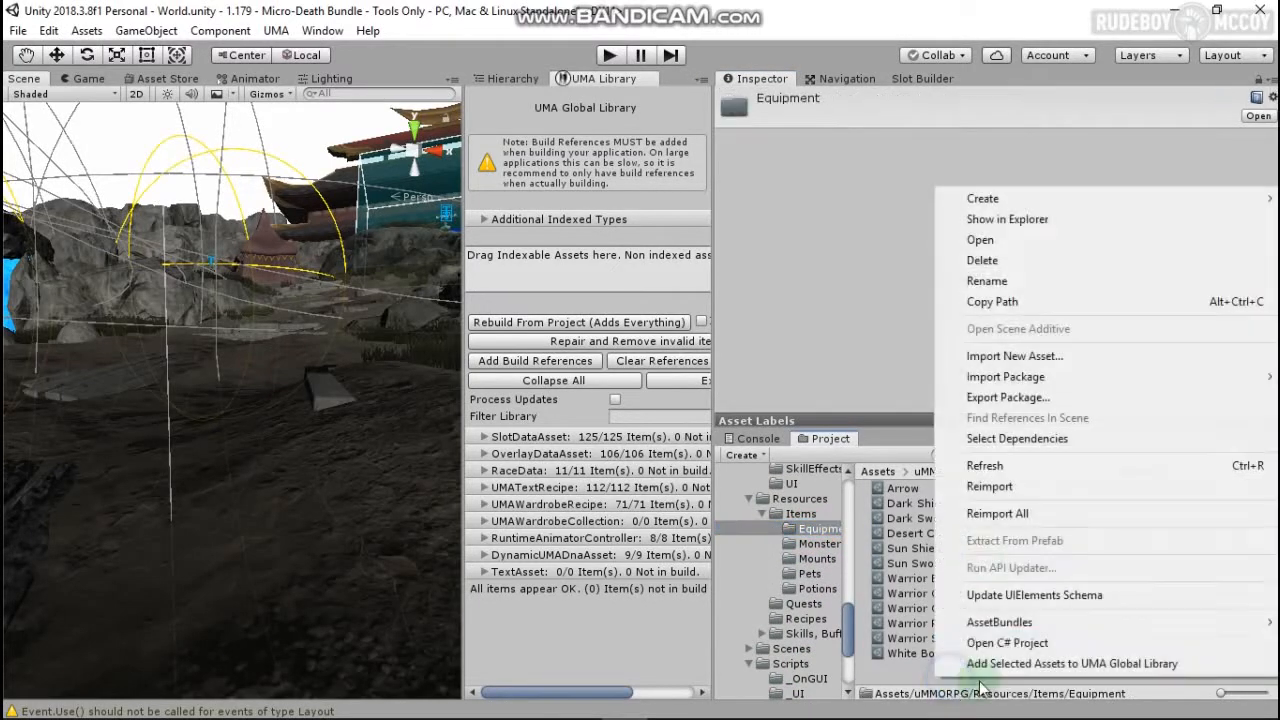
mouse_move(1011, 189)
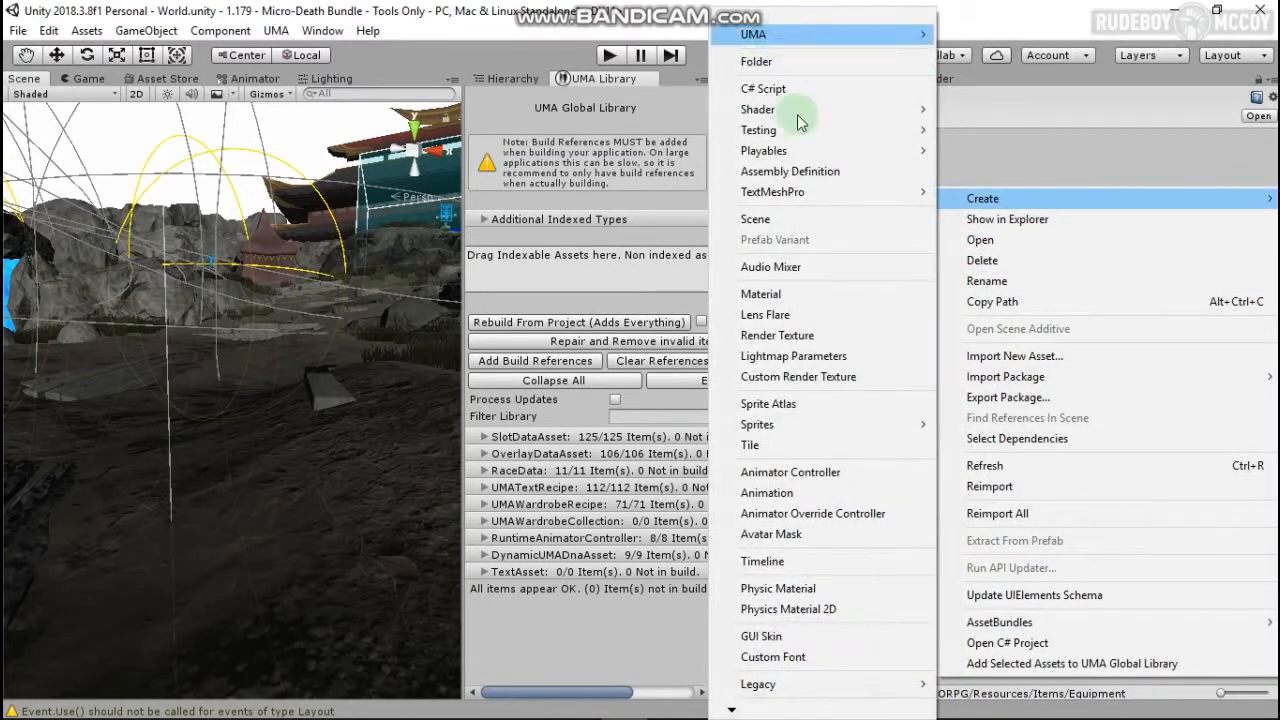
scroll(797, 660, down, 3)
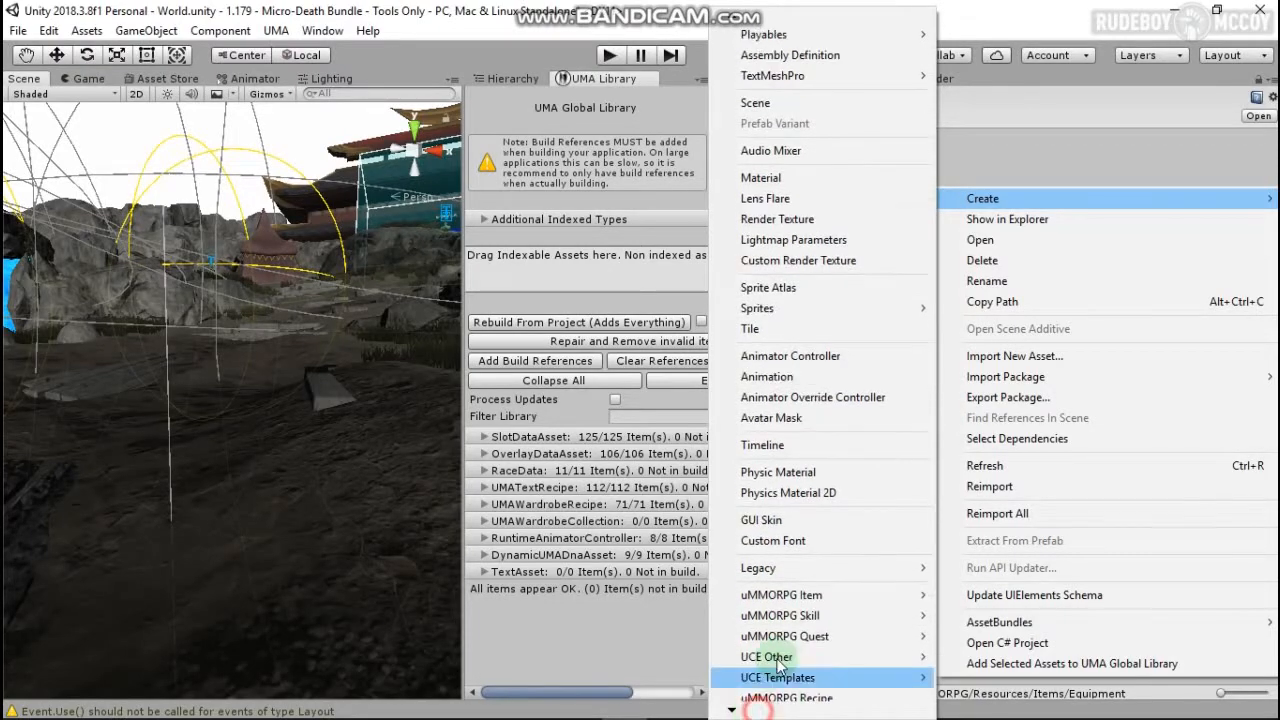
mouse_move(801, 600)
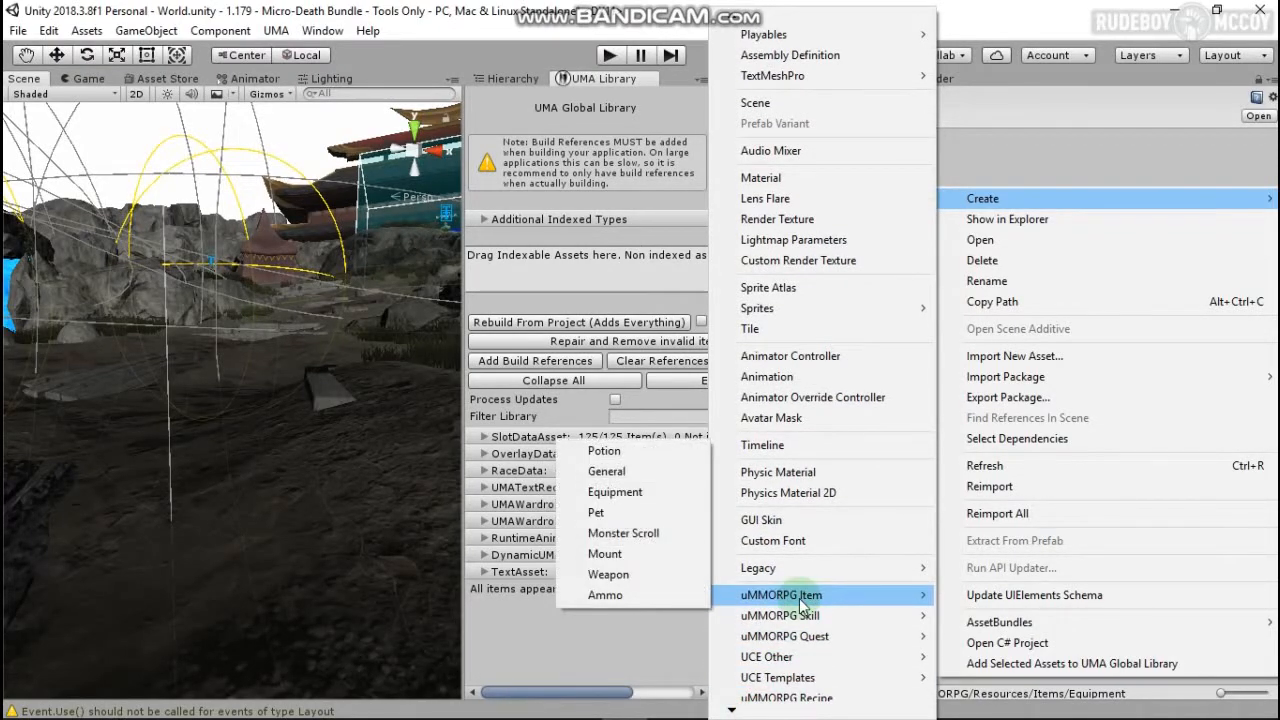
click(643, 491)
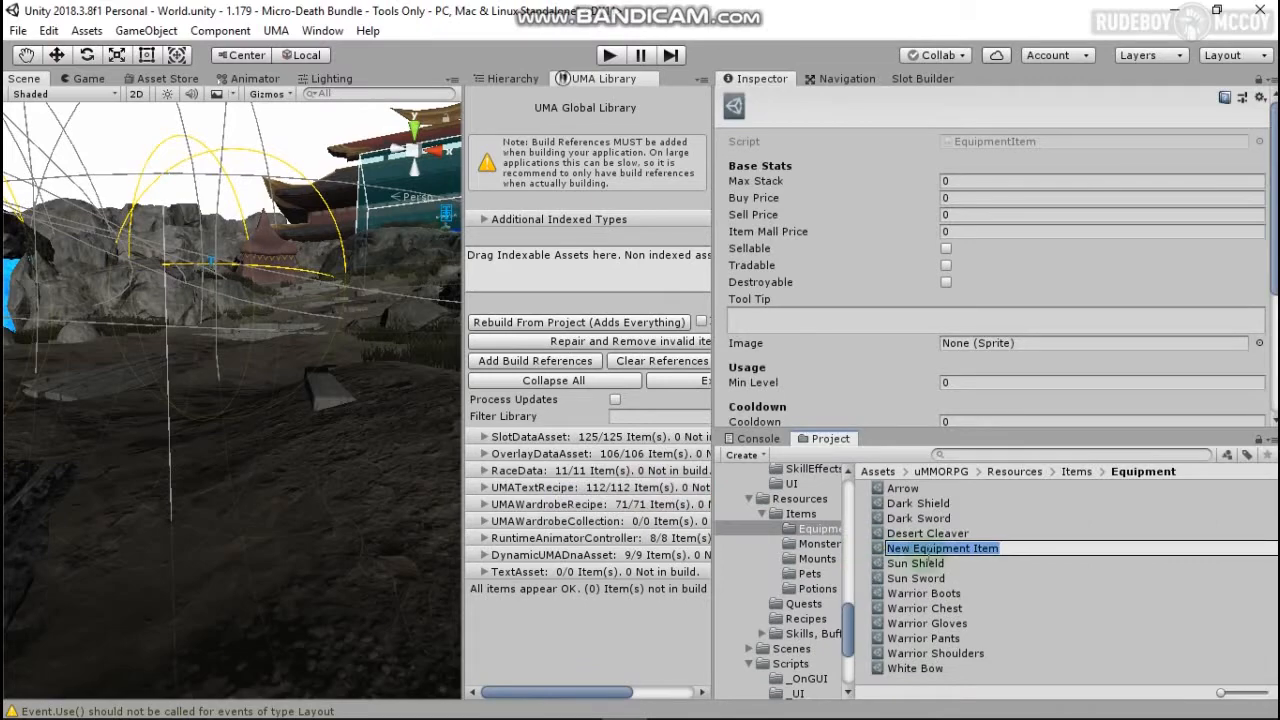
Step: Name the item UMA SHOULDERS and set max stack, buy, sell and item mall price to 1
text(UMA SHOULDERS)
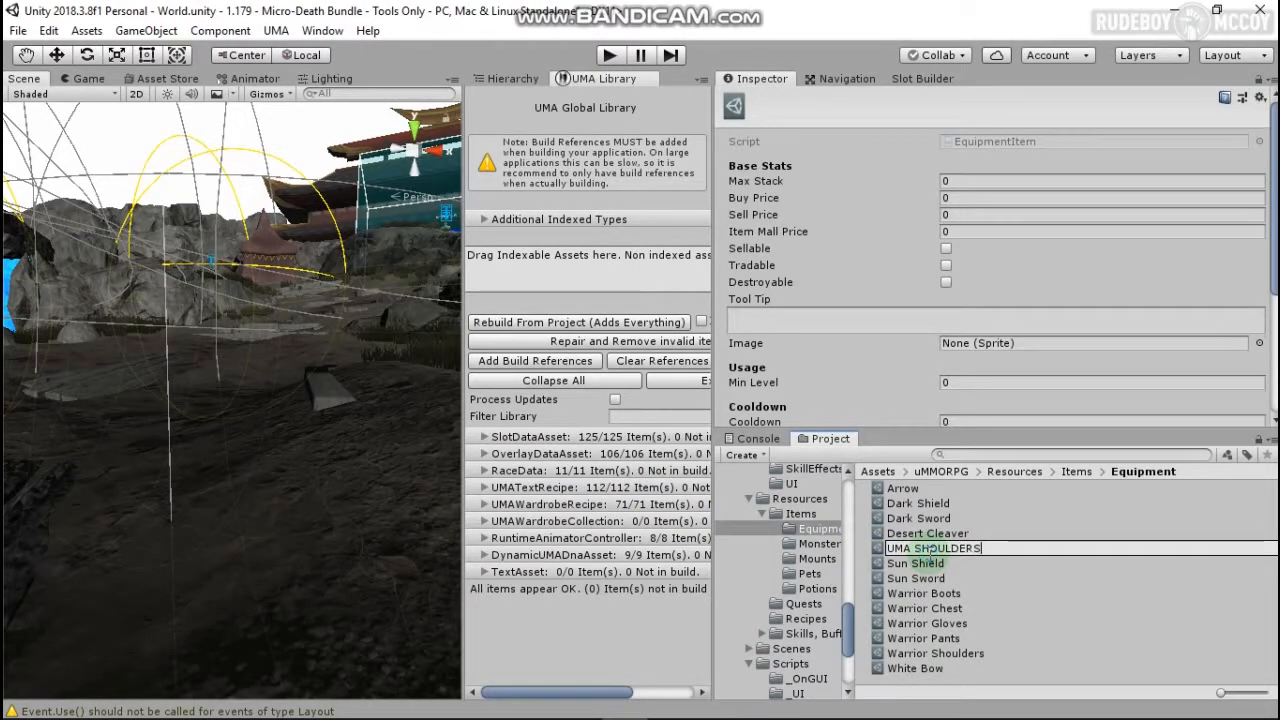
key(Return)
click(955, 180)
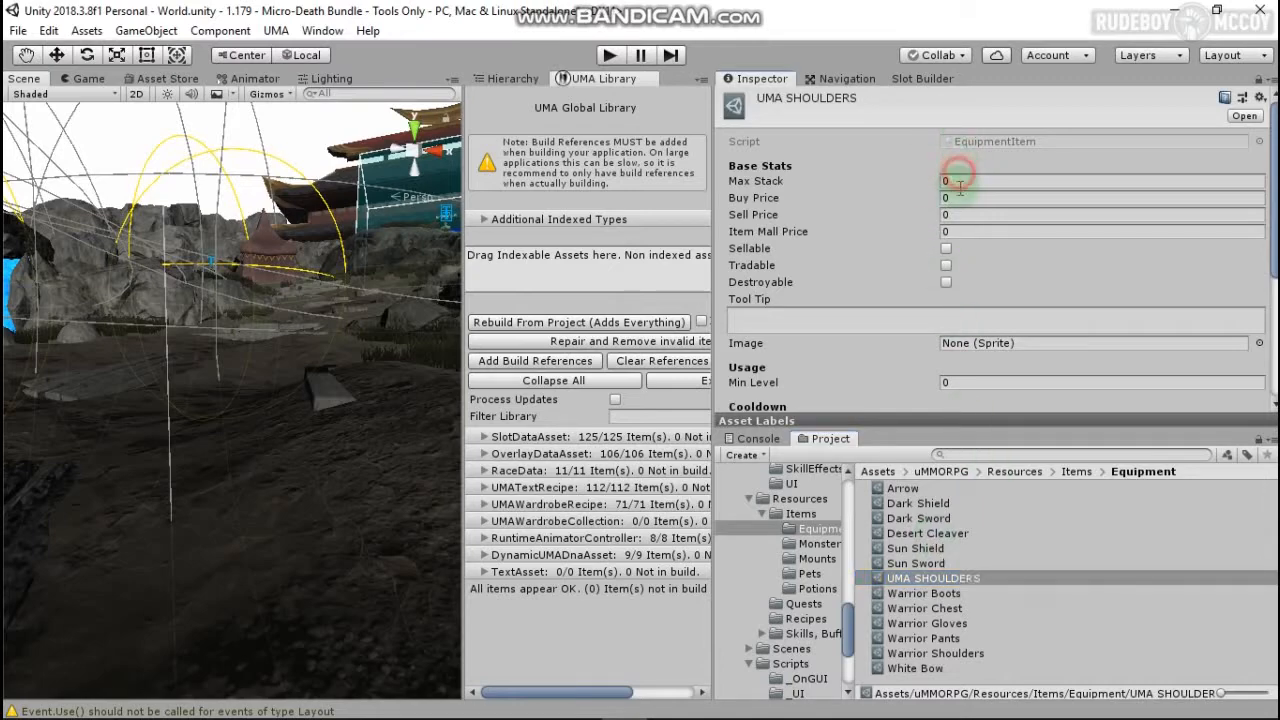
text(1)
click(958, 200)
text(11)
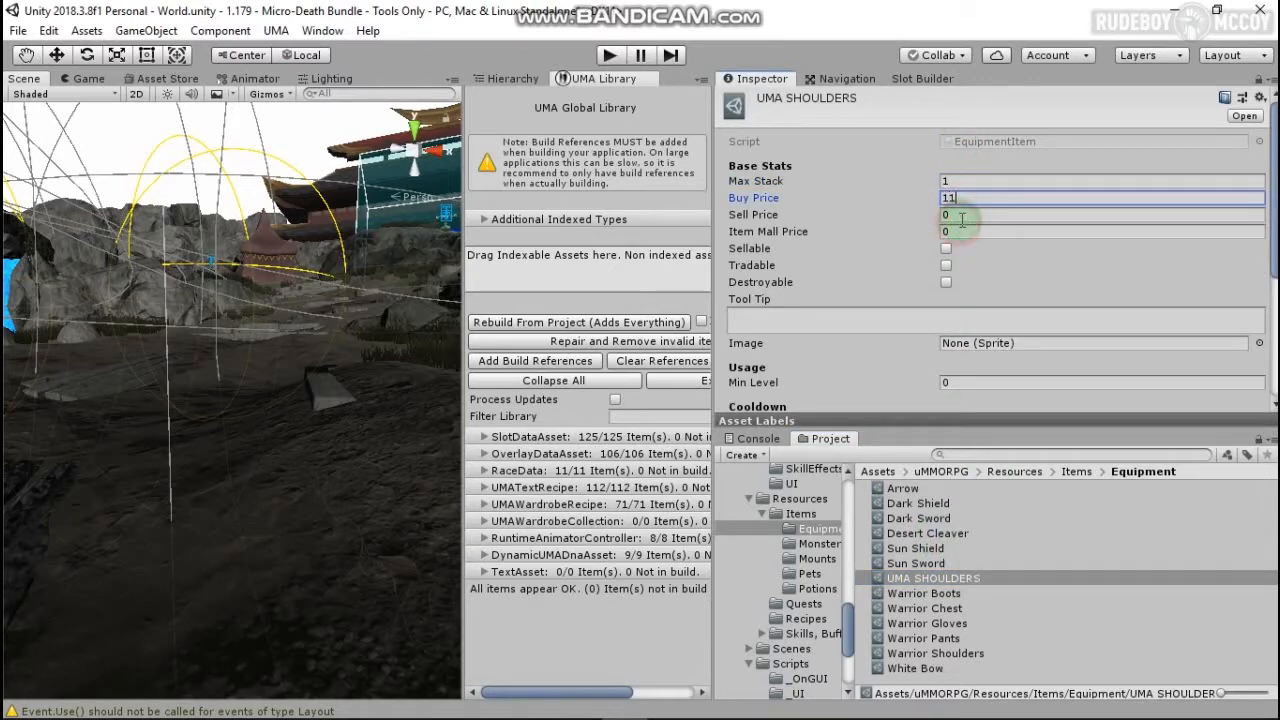
click(957, 215)
text(1)
click(958, 231)
text(1)
click(973, 199)
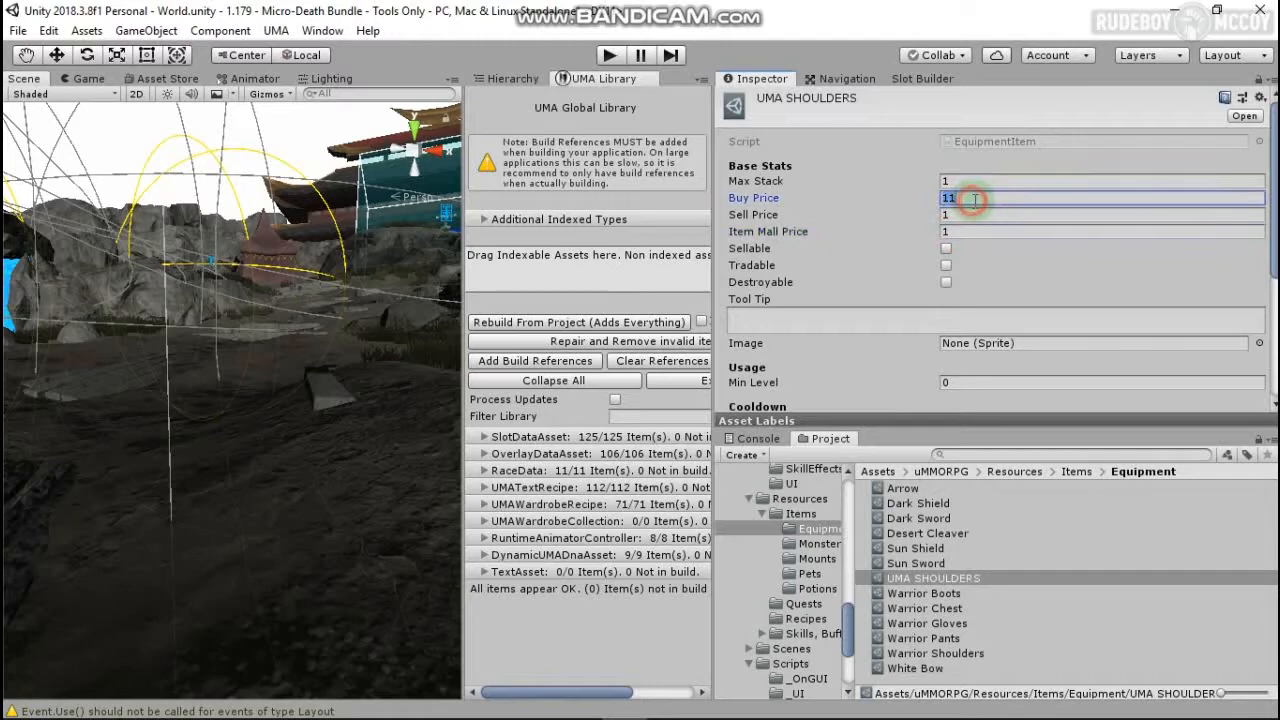
text(1)
Step: Make the item sellable, tradable and destroyable with the tooltip 'shoulder stuff'
click(946, 248)
click(946, 265)
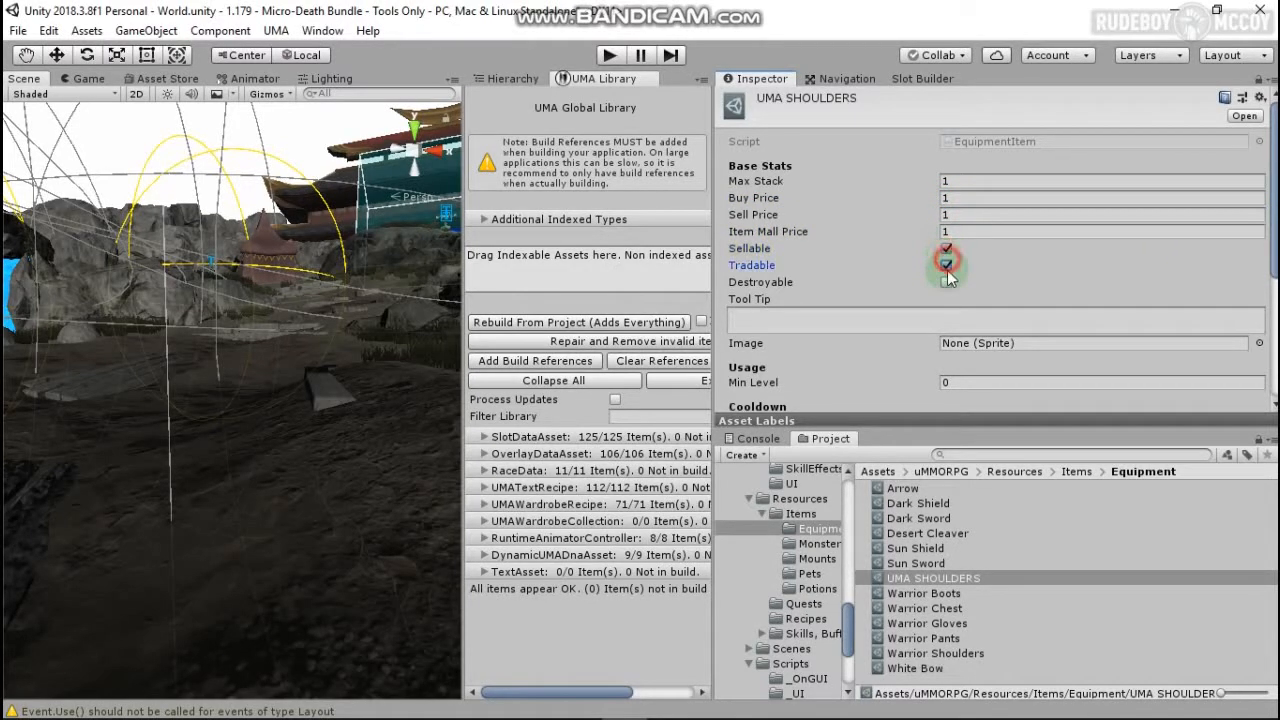
click(946, 282)
click(930, 320)
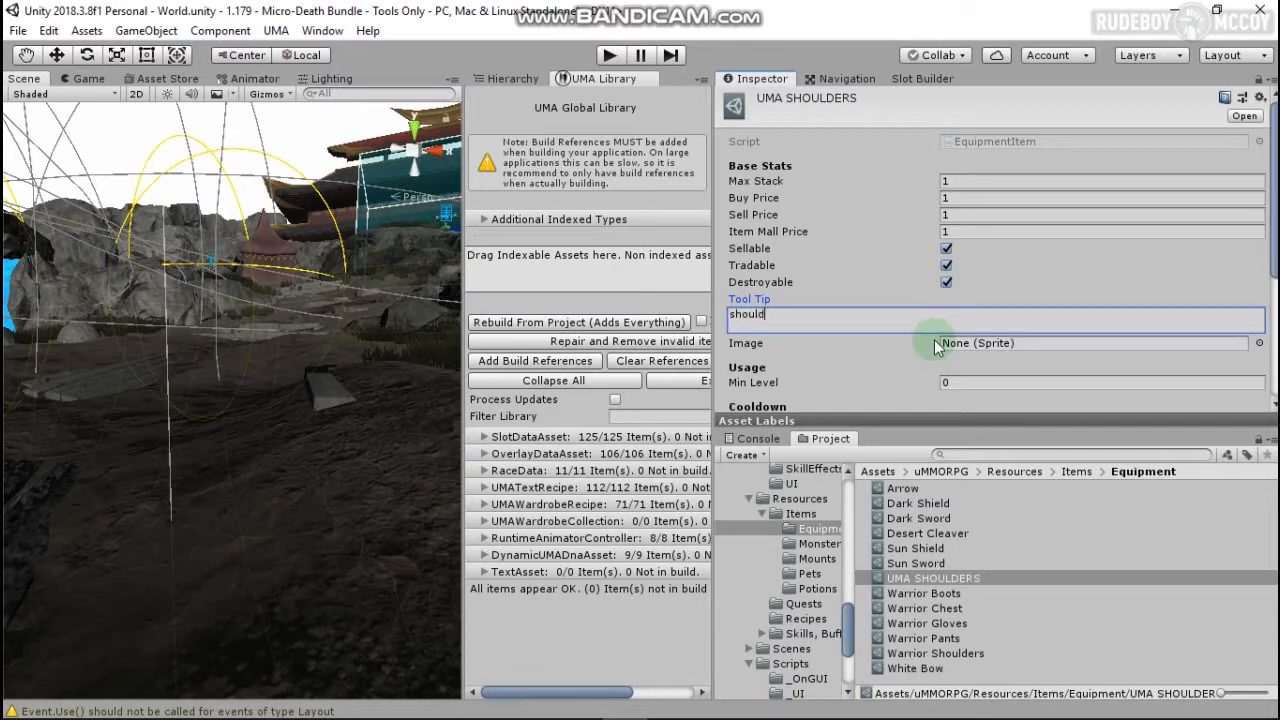
text(shoulder stuff)
scroll(1153, 310, down, 1)
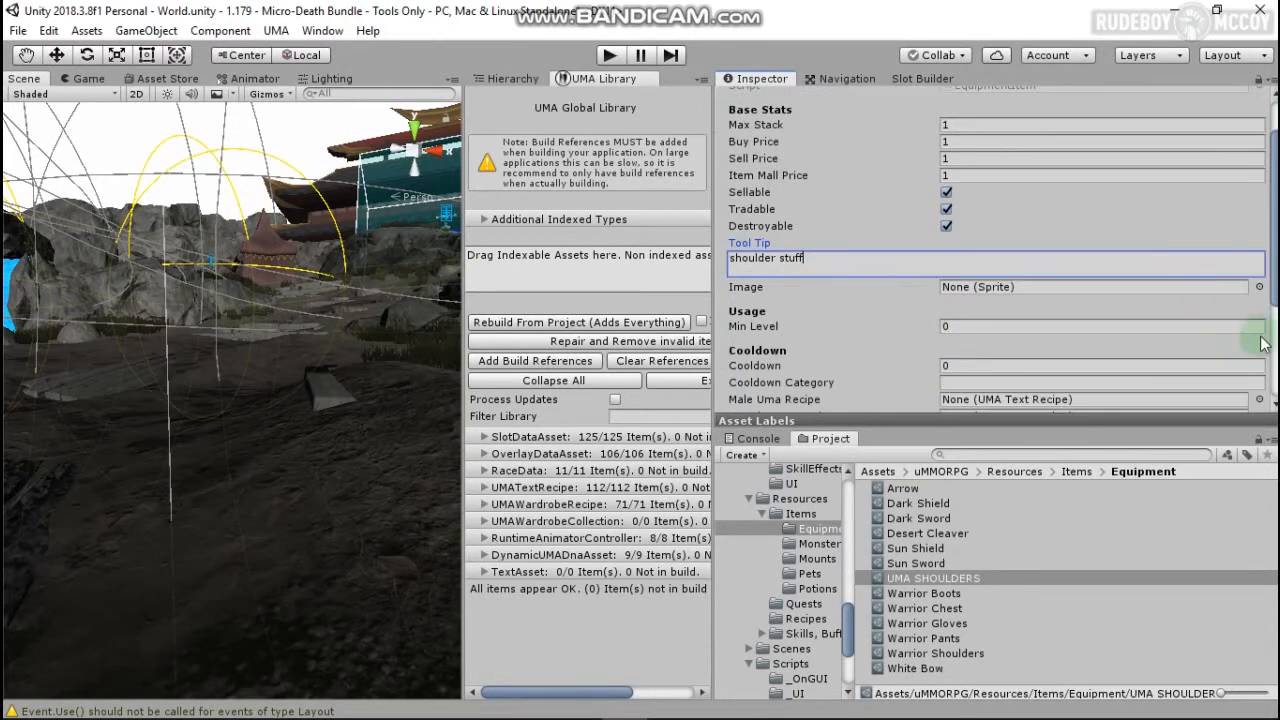
Step: Set the UMA SHOULDERS item icon to the A_Armour01 sprite
click(1259, 287)
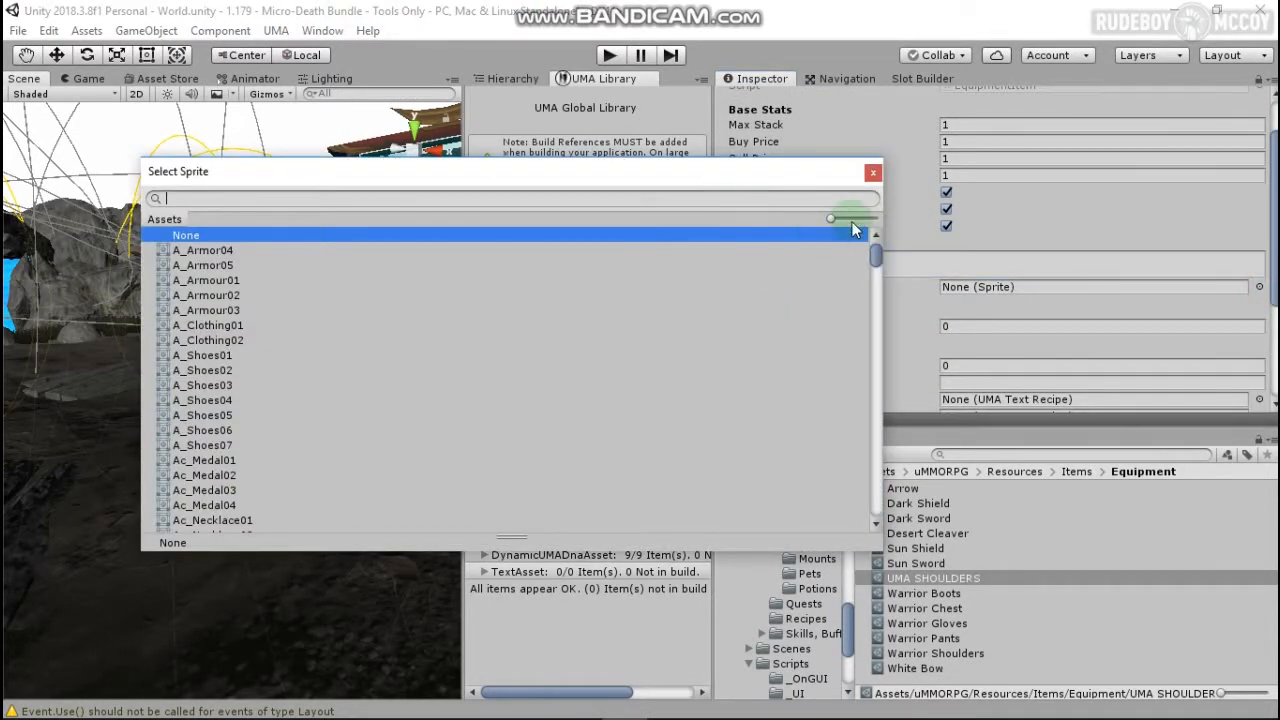
drag(830, 218, 851, 218)
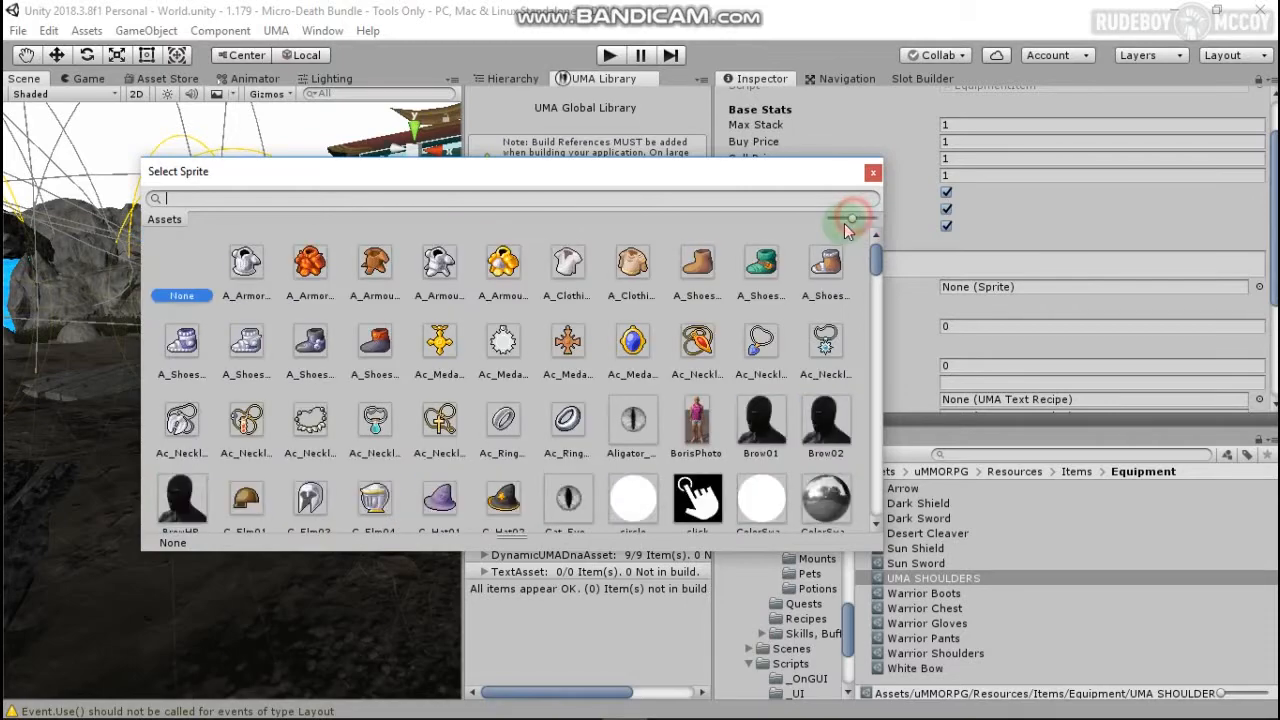
click(378, 264)
click(871, 174)
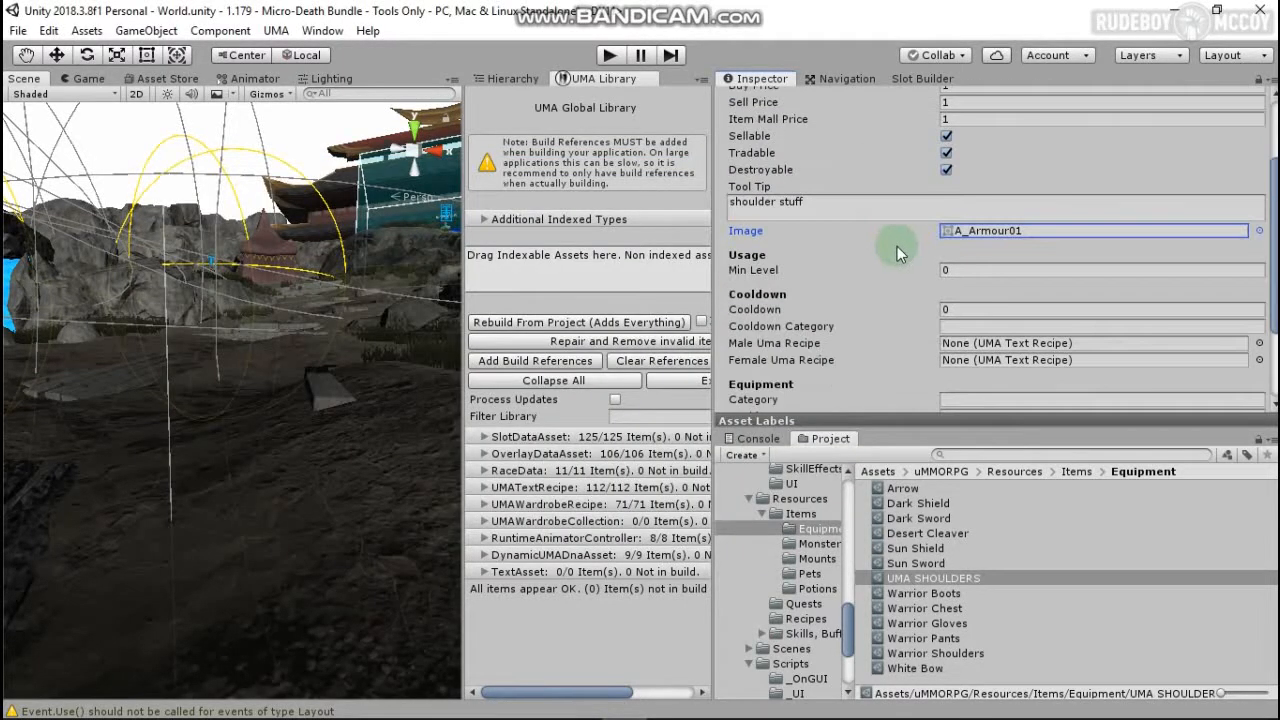
scroll(897, 246, down, 2)
Step: Assign the HauberkA Shoulders recipe as the Male Uma Recipe
click(1259, 287)
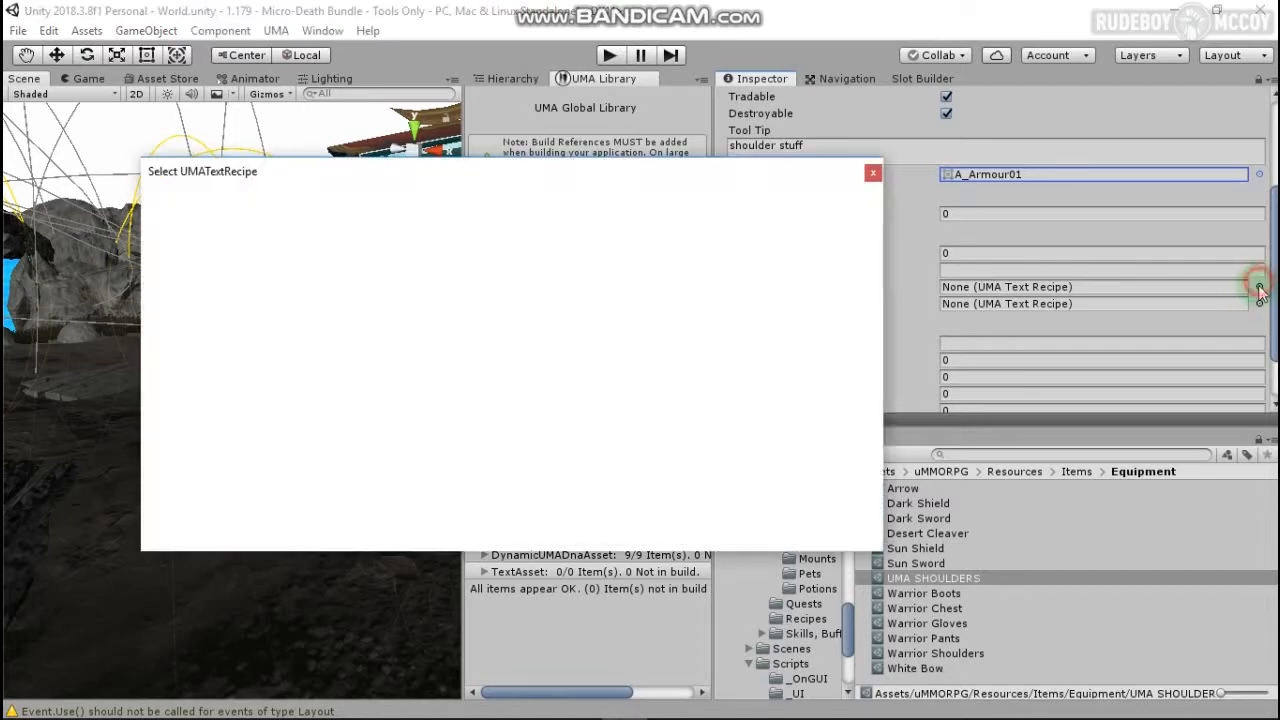
text(h)
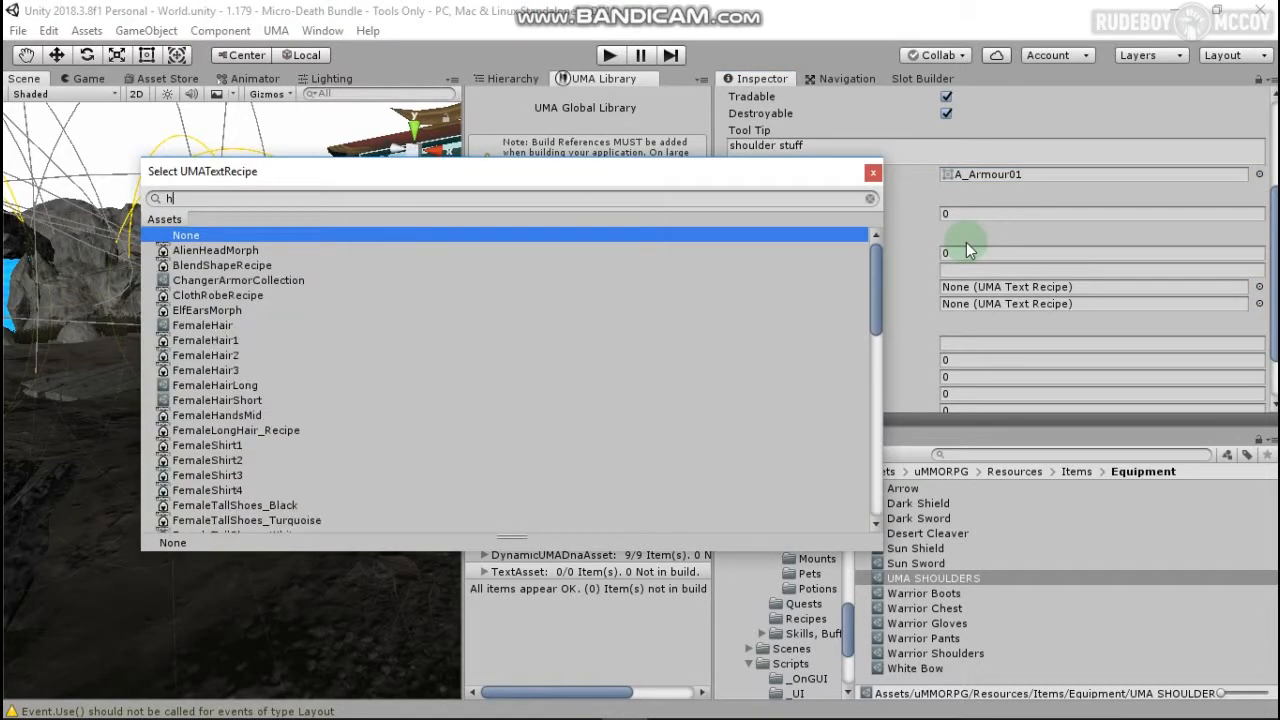
text(uaber)
key(BackSpace)
key(BackSpace)
key(BackSpace)
key(BackSpace)
key(BackSpace)
key(BackSpace)
text(hauber)
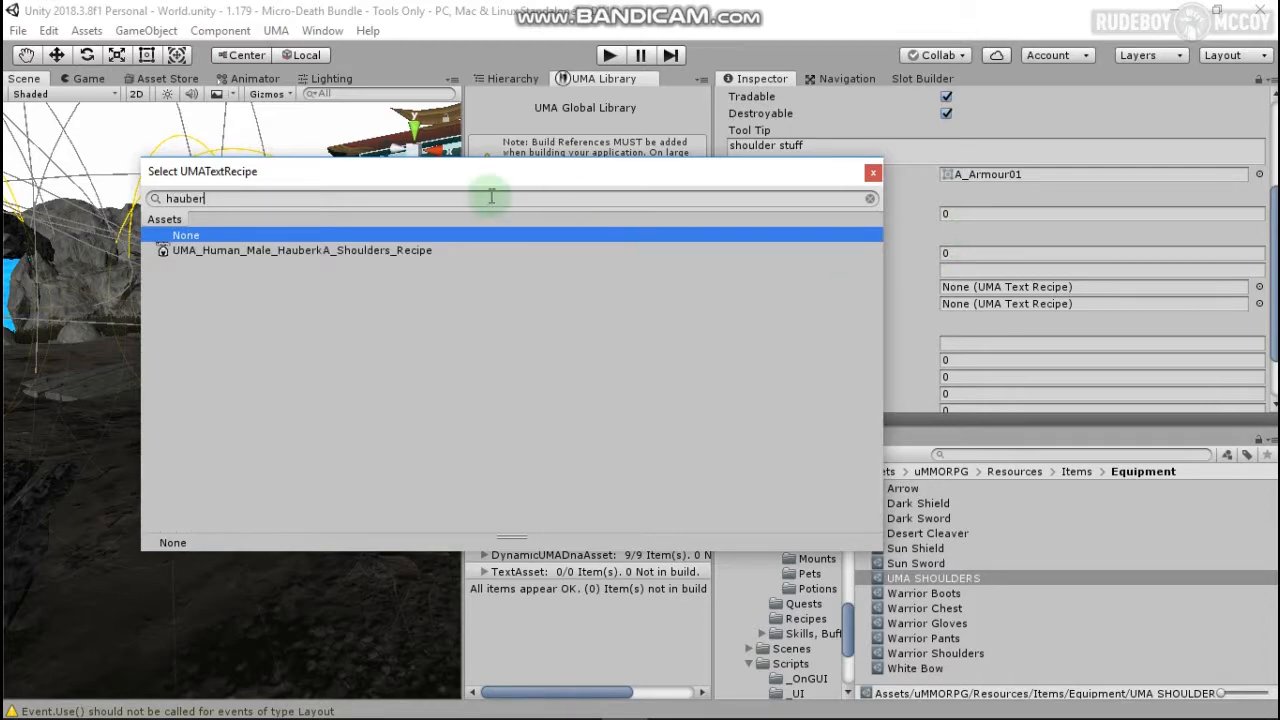
click(390, 250)
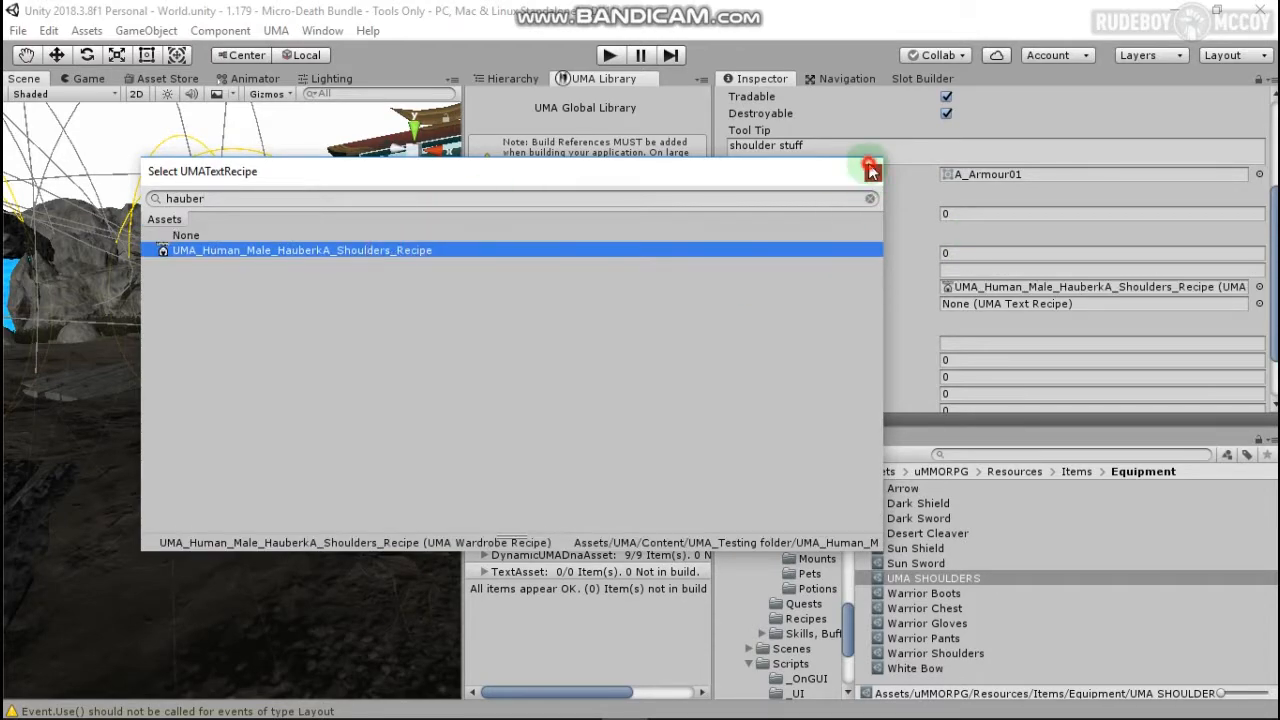
click(869, 168)
Step: Assign UMAWardrobeRecipePlaceholder as the Female Uma Recipe
click(1259, 304)
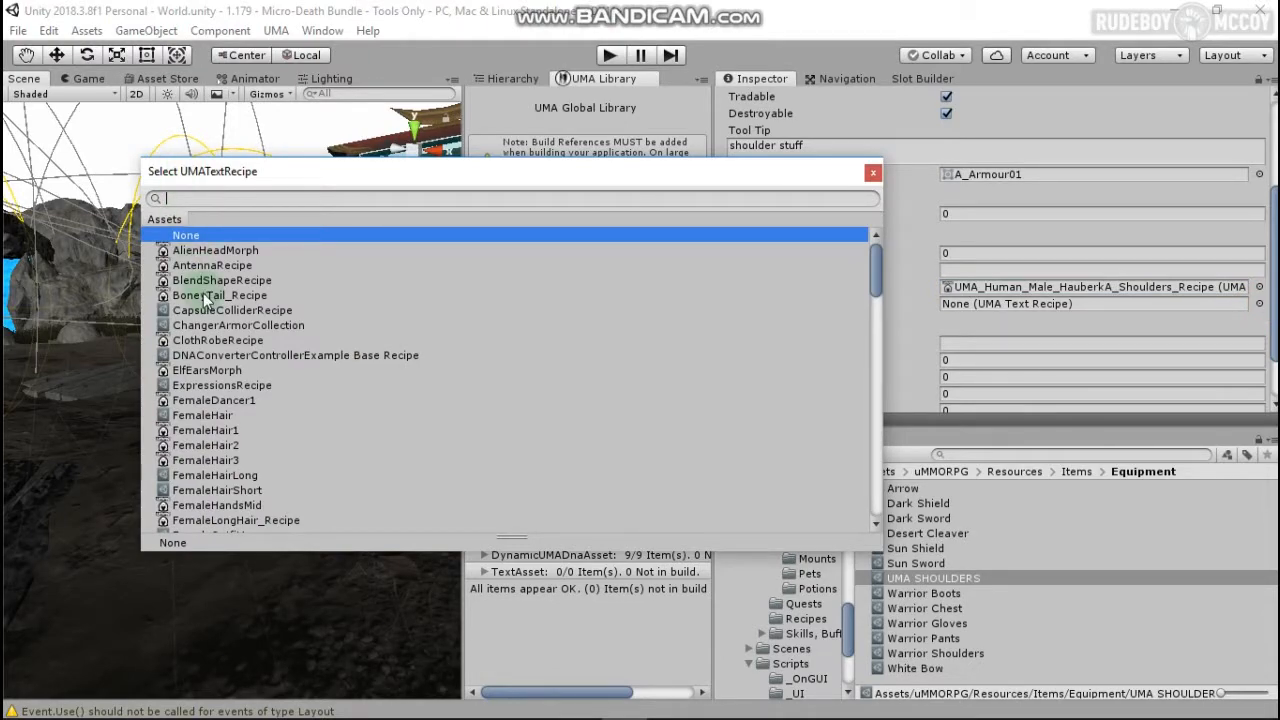
text(pla)
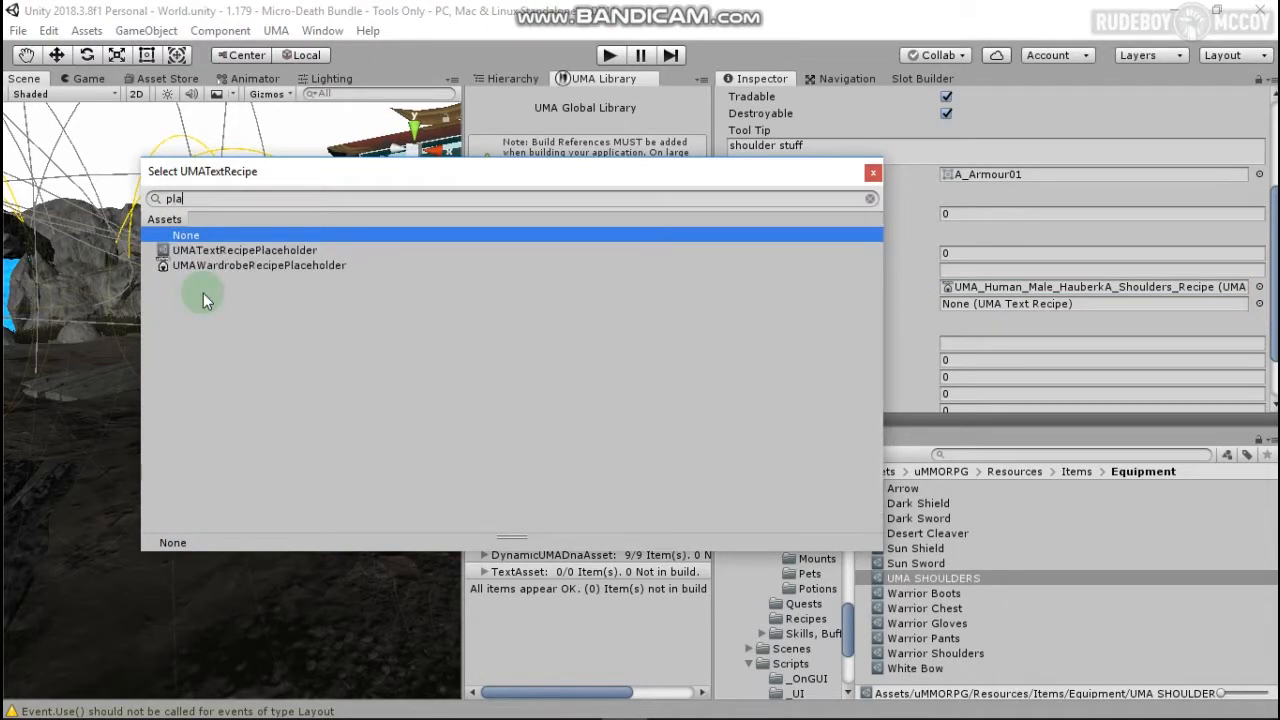
click(231, 266)
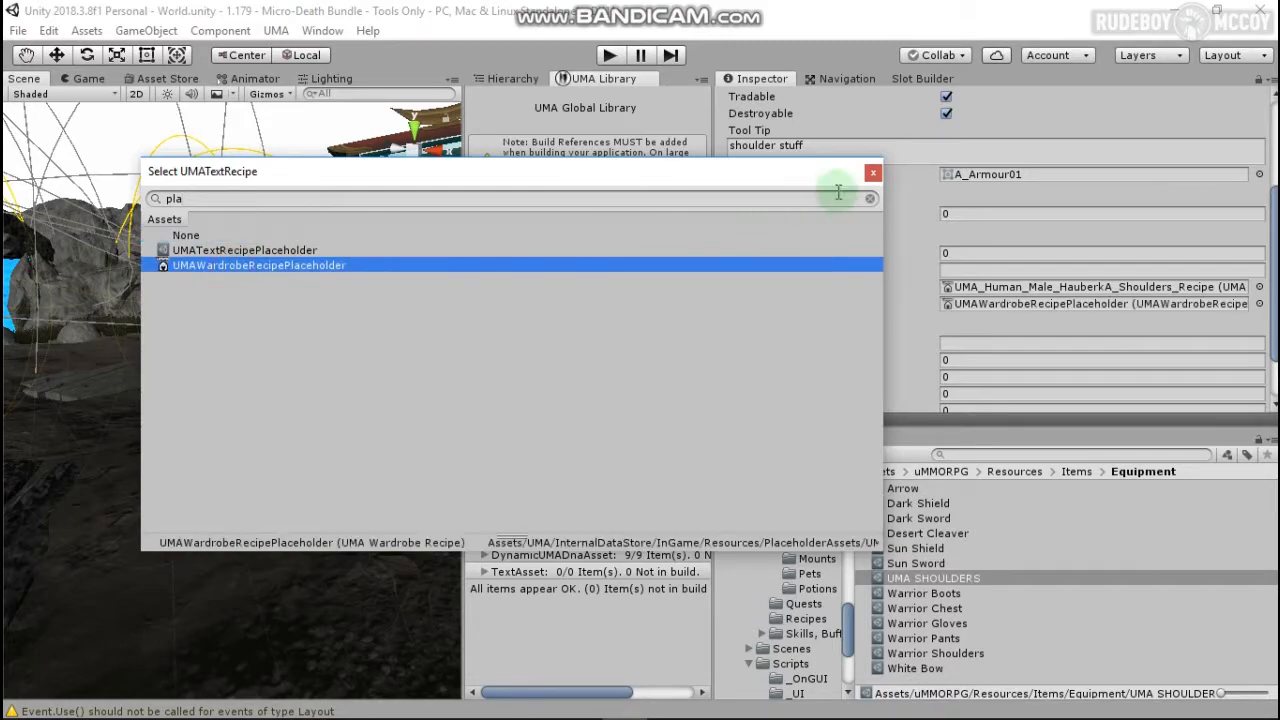
click(872, 174)
scroll(905, 285, down, 2)
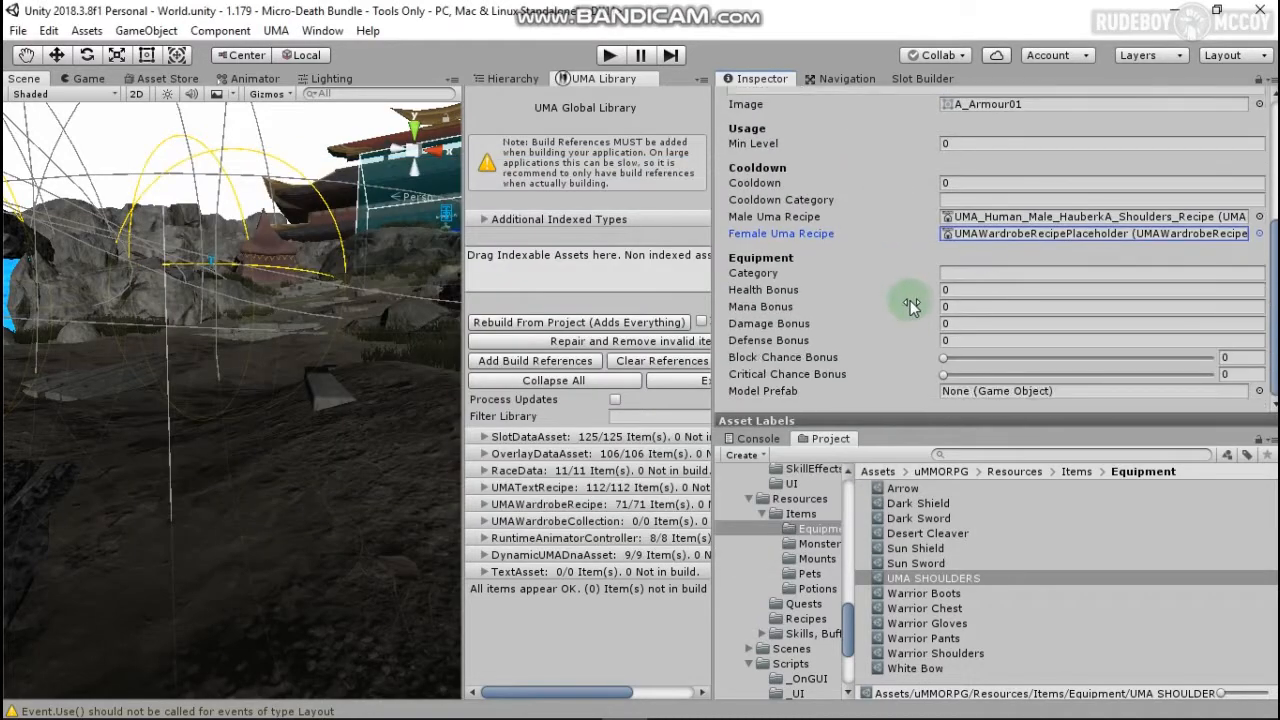
Step: Enter Shoulders as the equipment category, widen the Project folder tree, and return to the Slot Builder
click(993, 274)
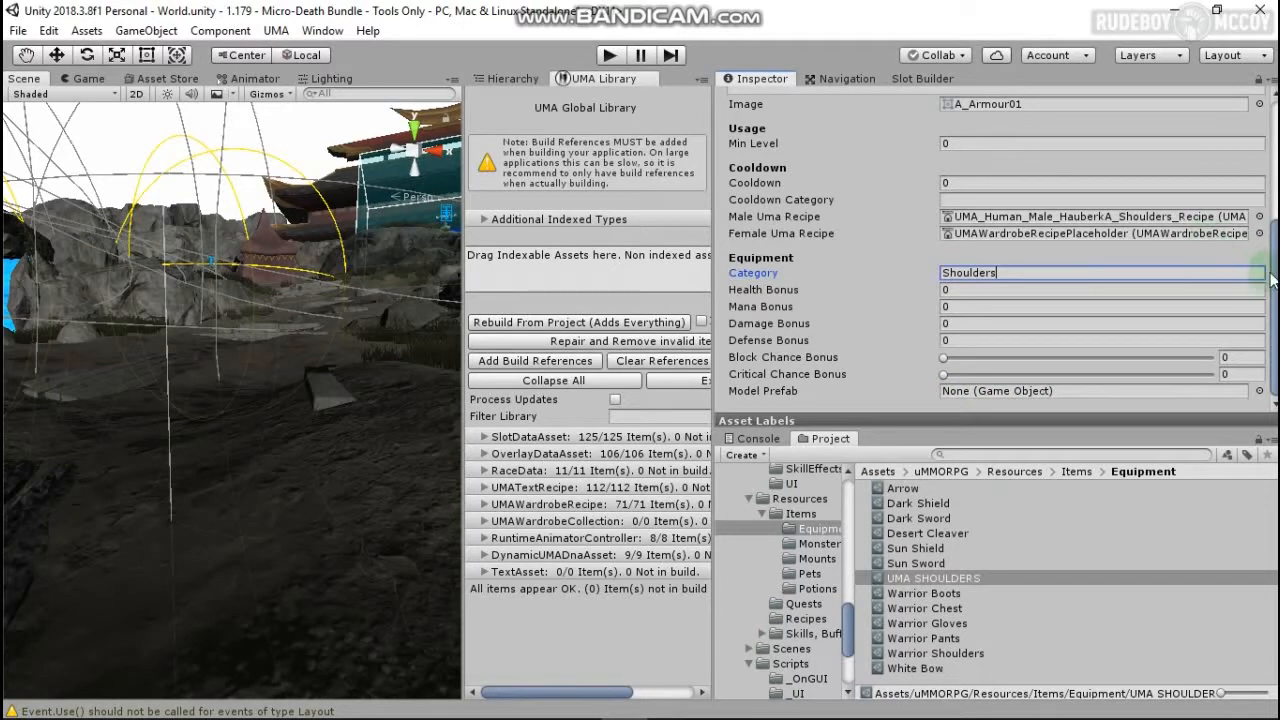
drag(1272, 264, 1272, 122)
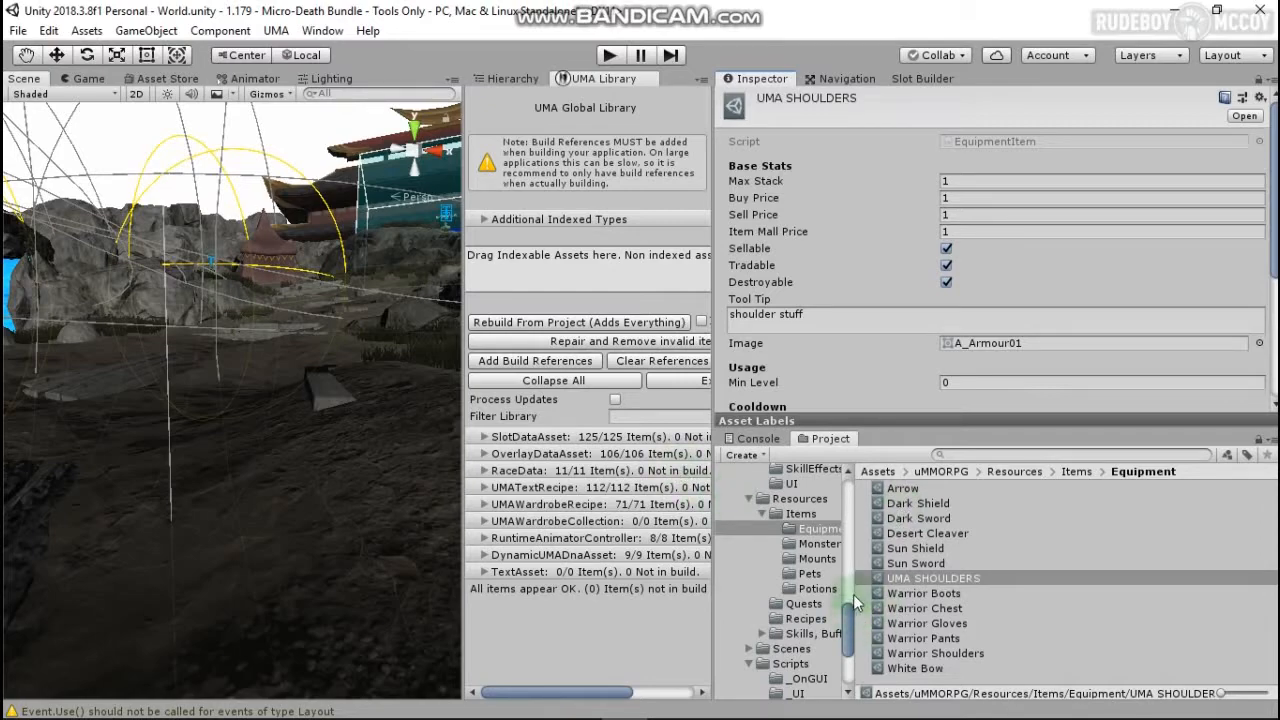
drag(853, 594, 932, 590)
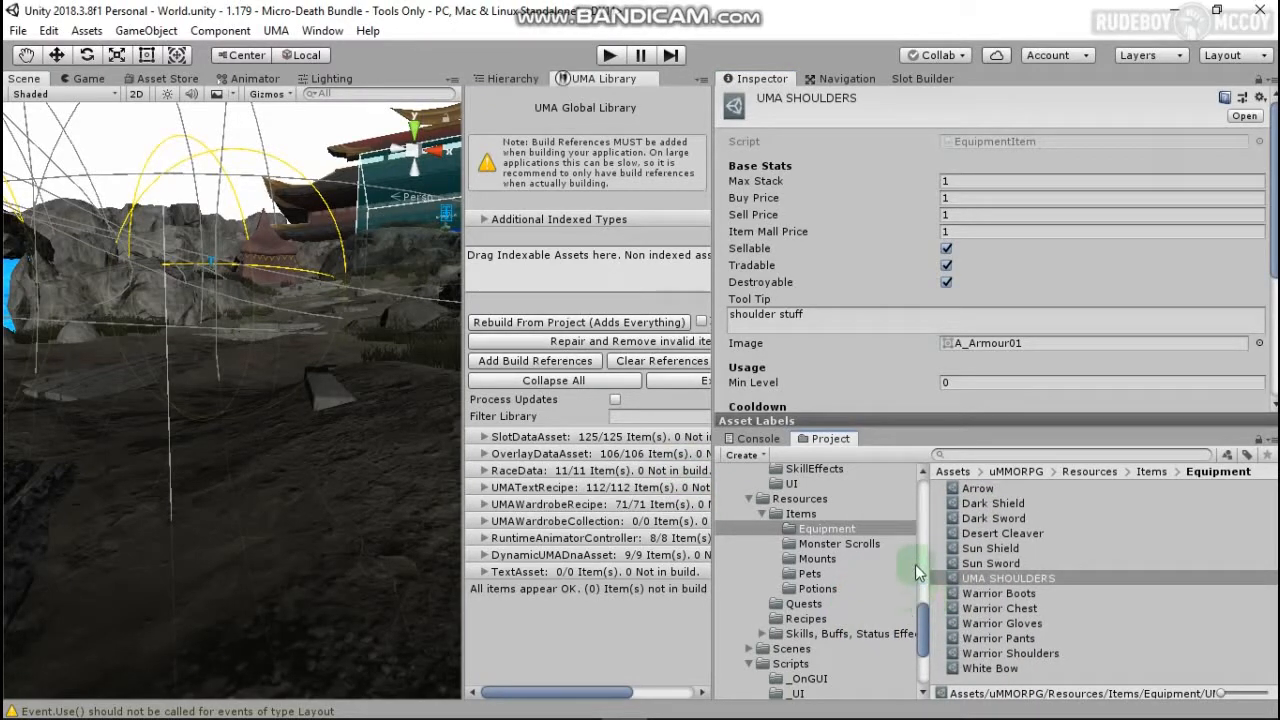
scroll(865, 516, up, 10)
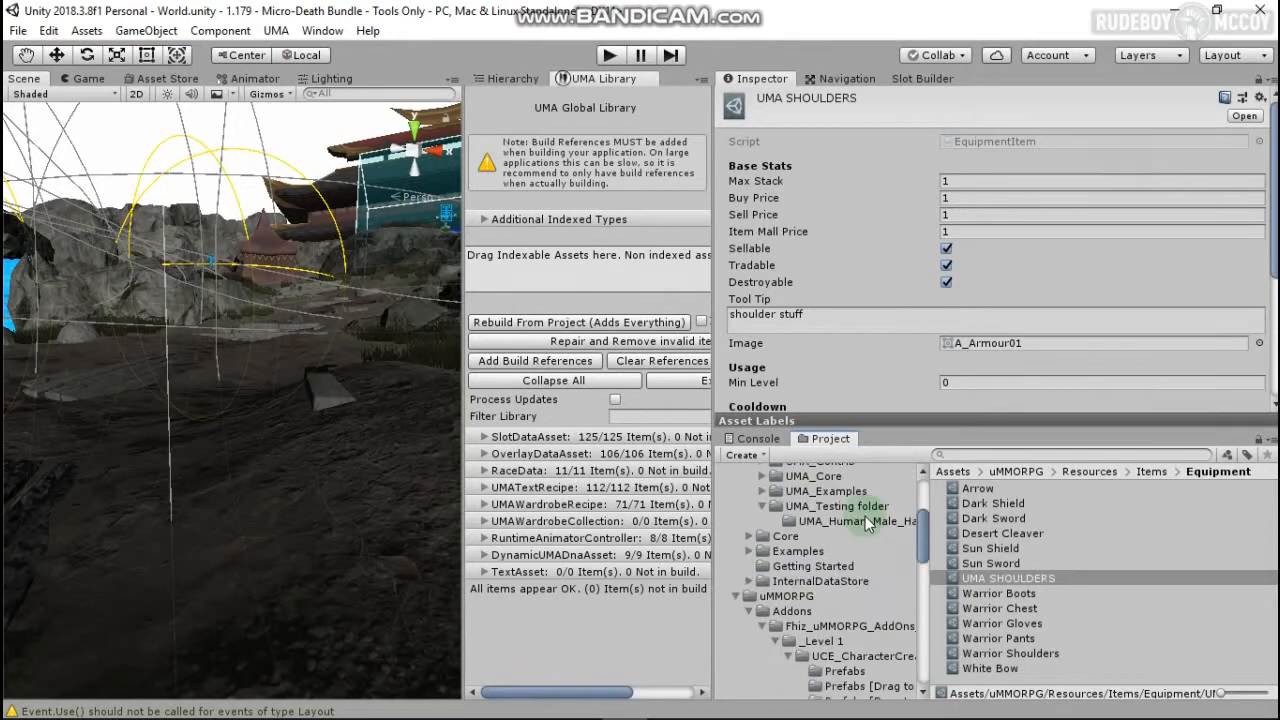
click(923, 76)
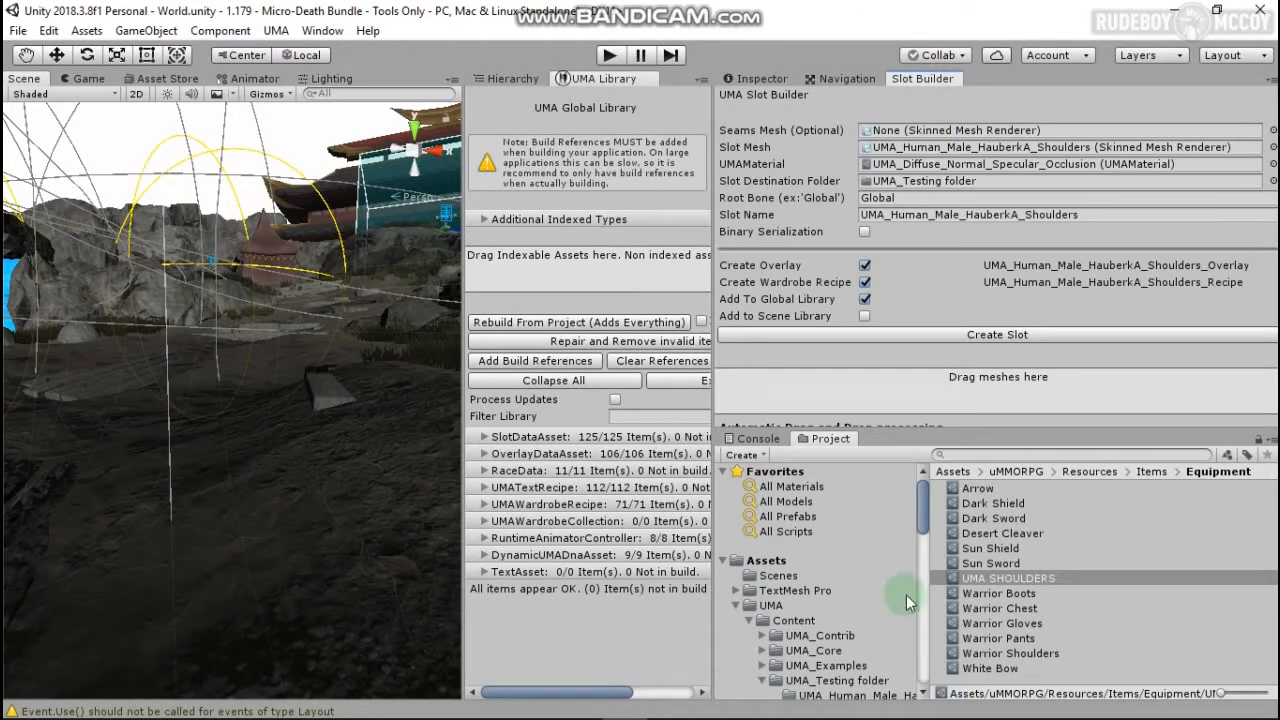
Step: Create a new uMMORPG equipment item in the Equipment folder named UMA FEET
right_click(1052, 669)
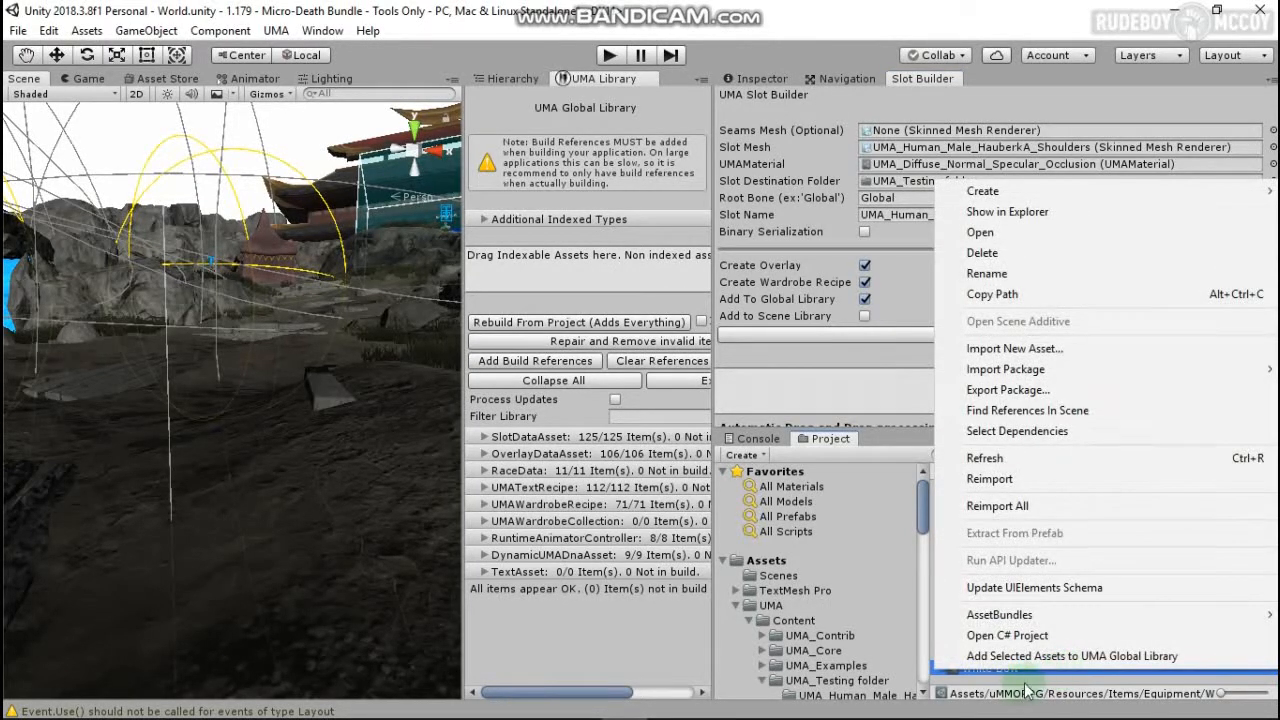
mouse_move(985, 191)
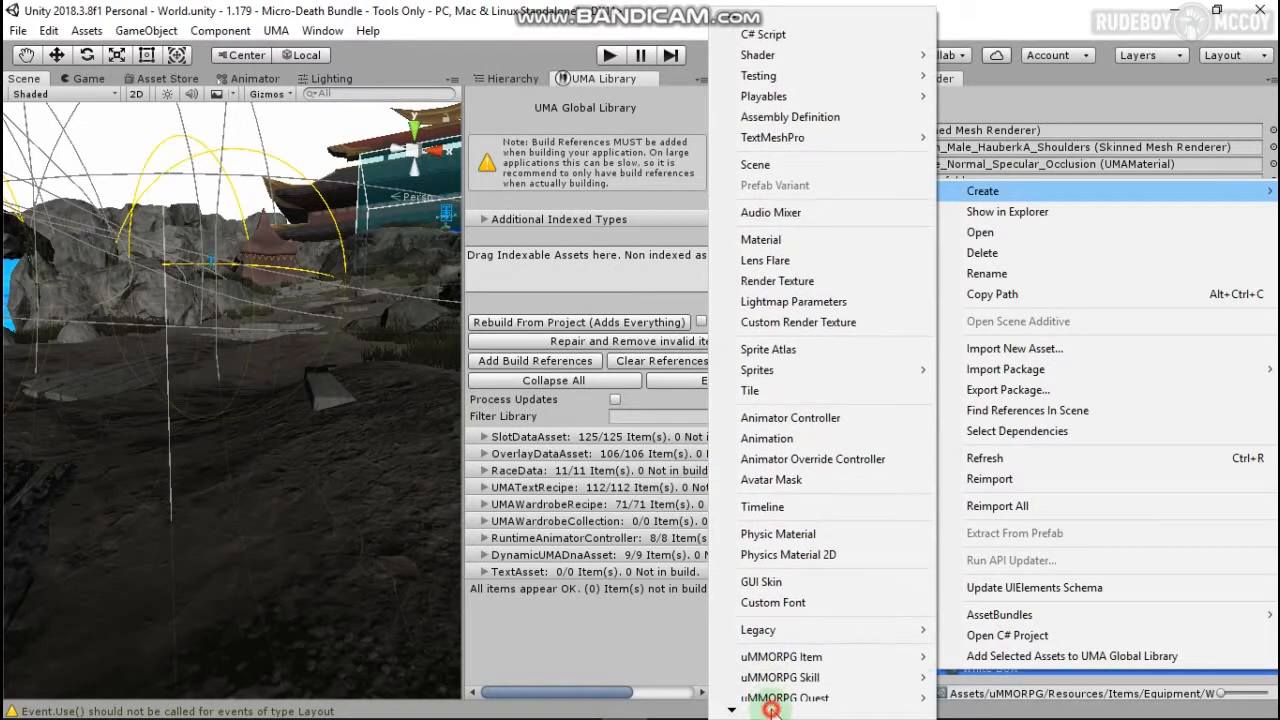
click(771, 709)
mouse_move(820, 501)
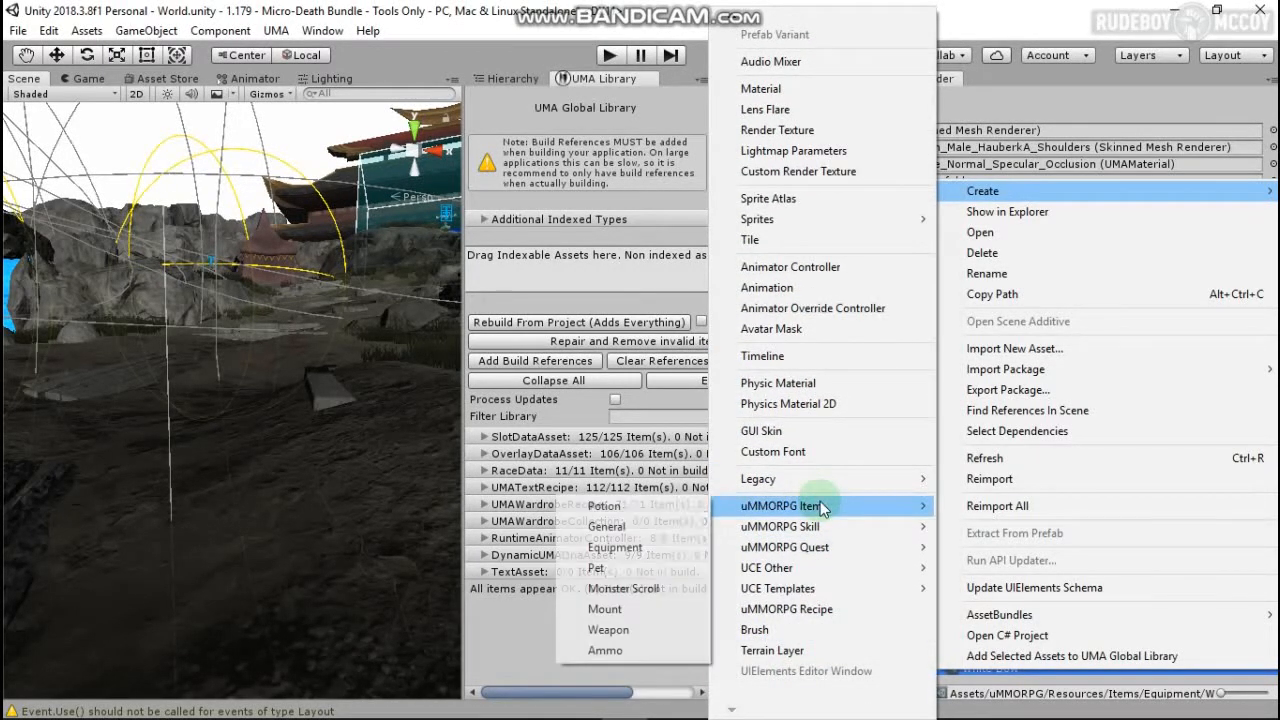
click(615, 548)
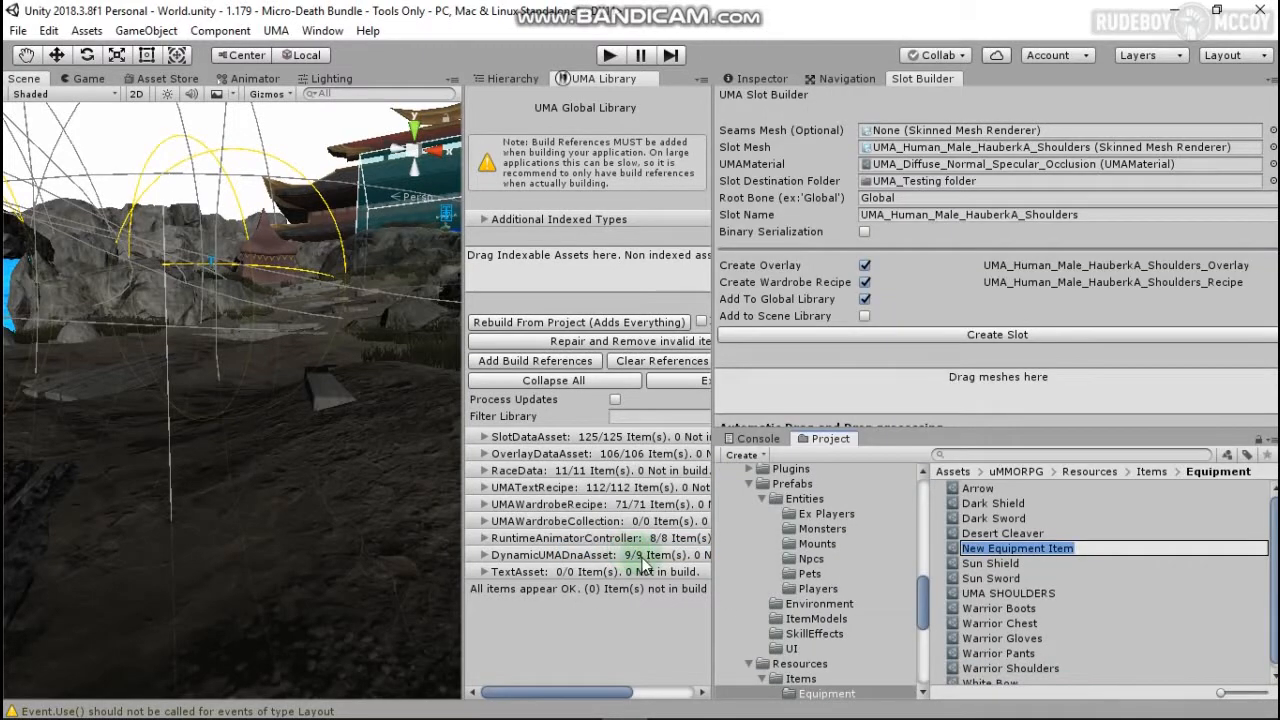
text(UMA FEET)
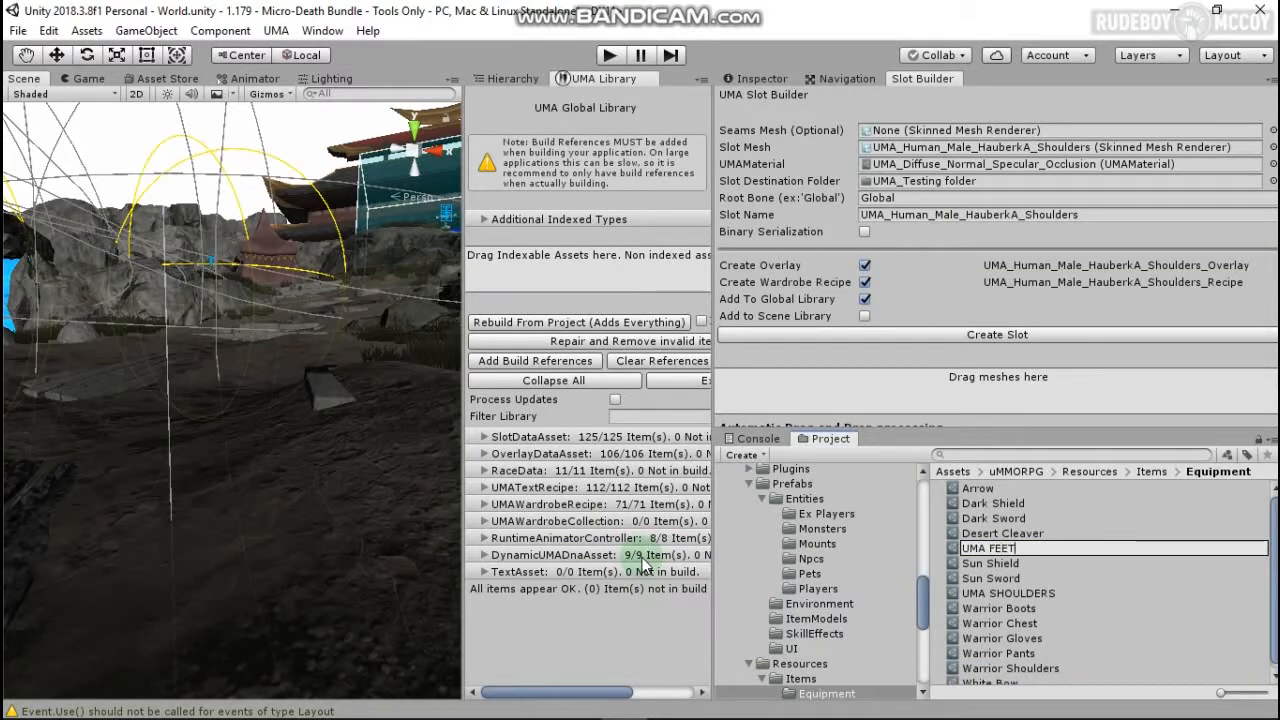
key(Return)
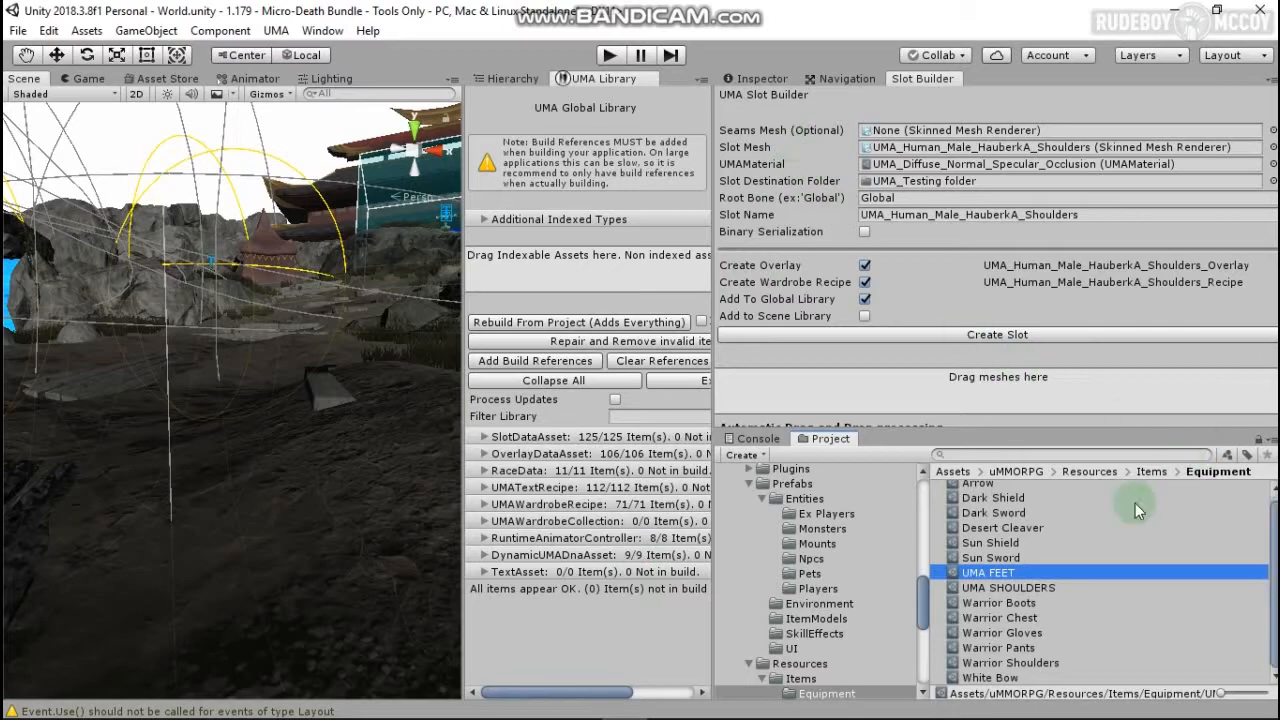
Step: Set UMA FEET's max stack, buy, sell and item mall price to 1
click(762, 78)
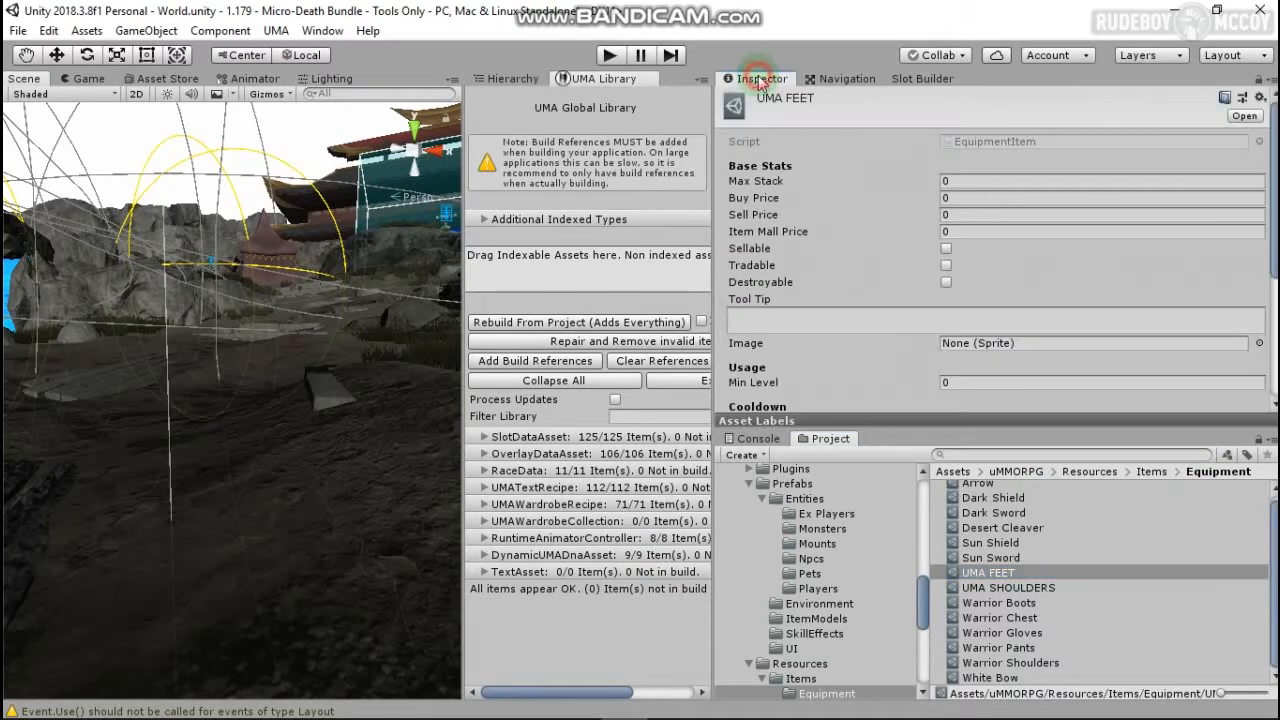
click(946, 180)
text(1)
click(946, 197)
text(1)
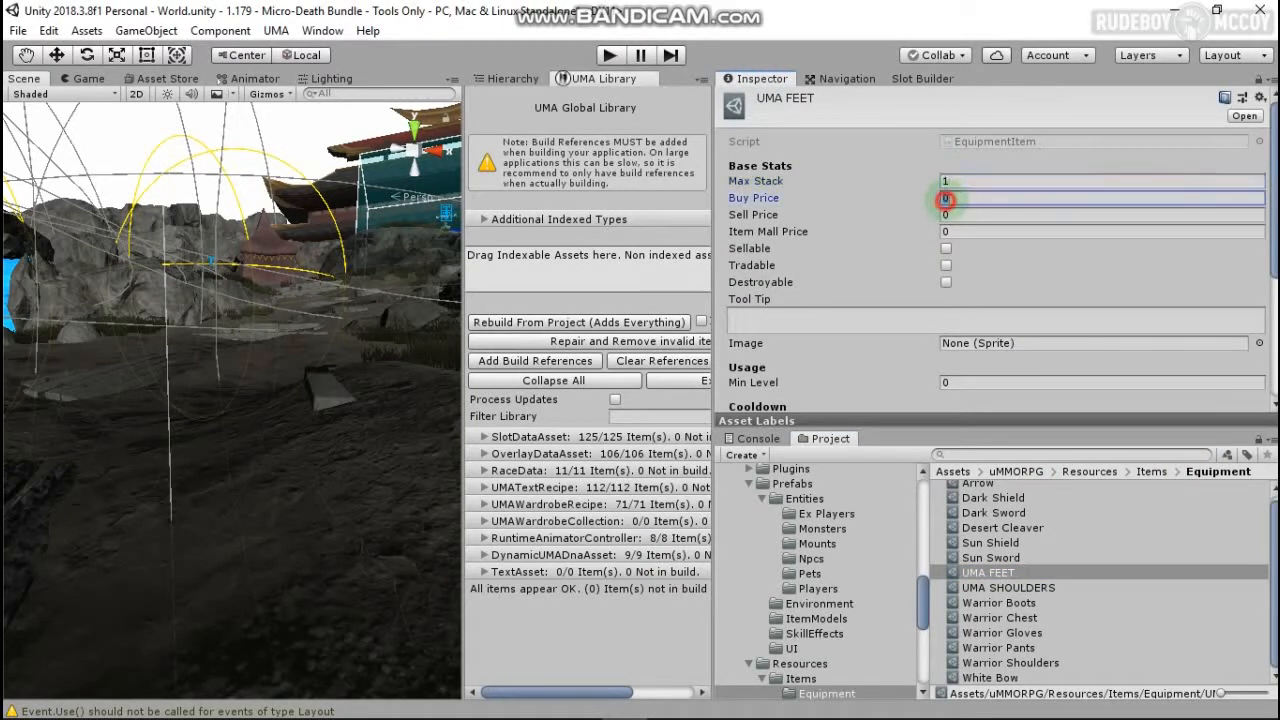
click(946, 214)
text(1)
click(946, 231)
scroll(994, 314, down, 3)
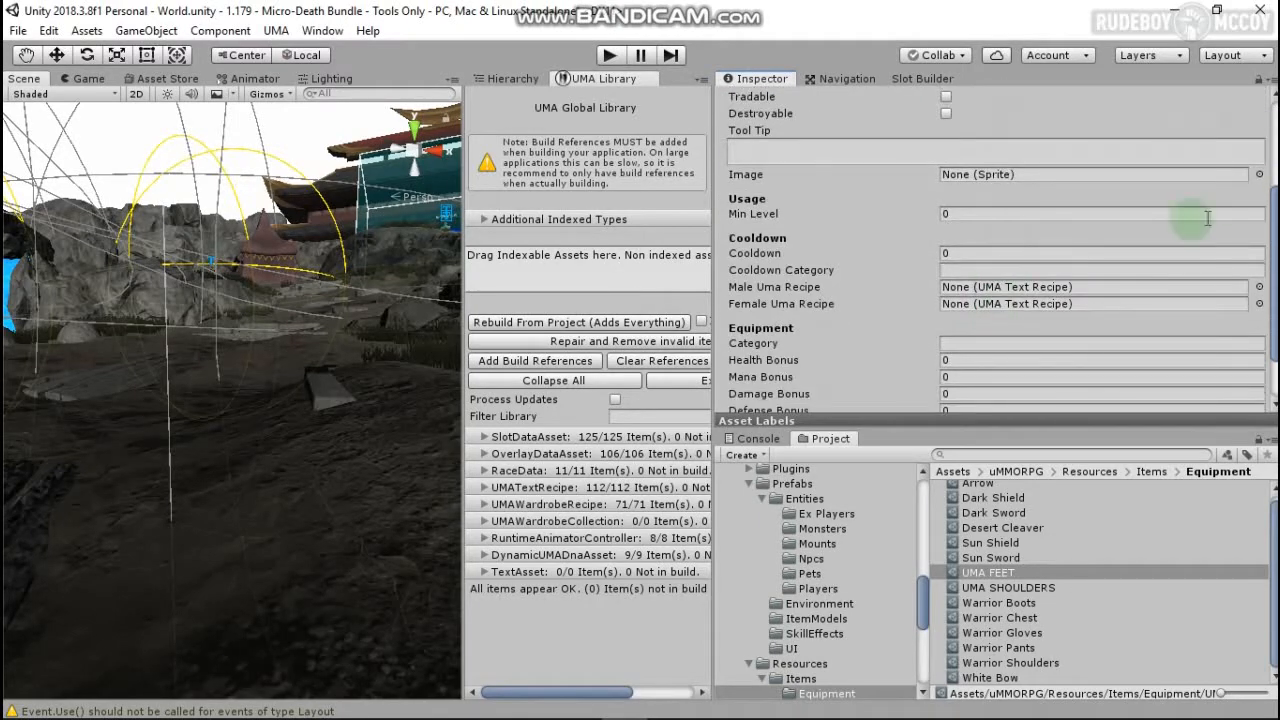
Step: Give UMA FEET the A_Shoes01 icon
click(1259, 175)
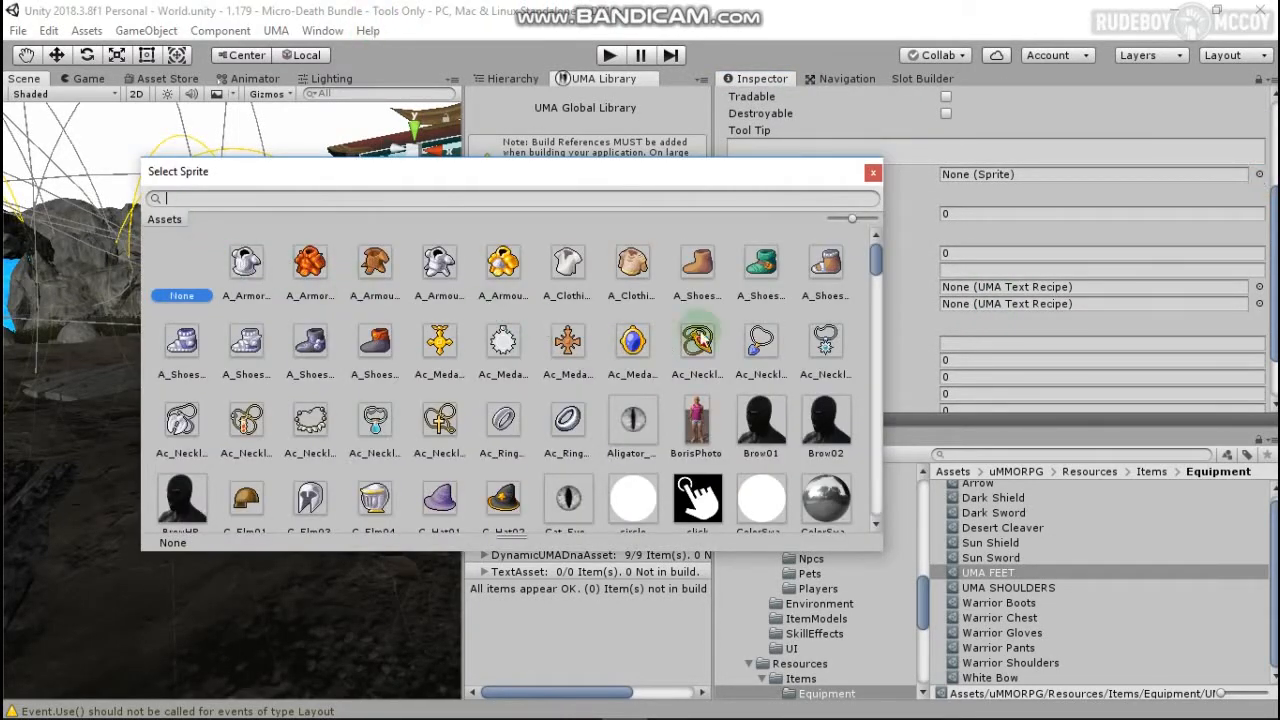
click(697, 262)
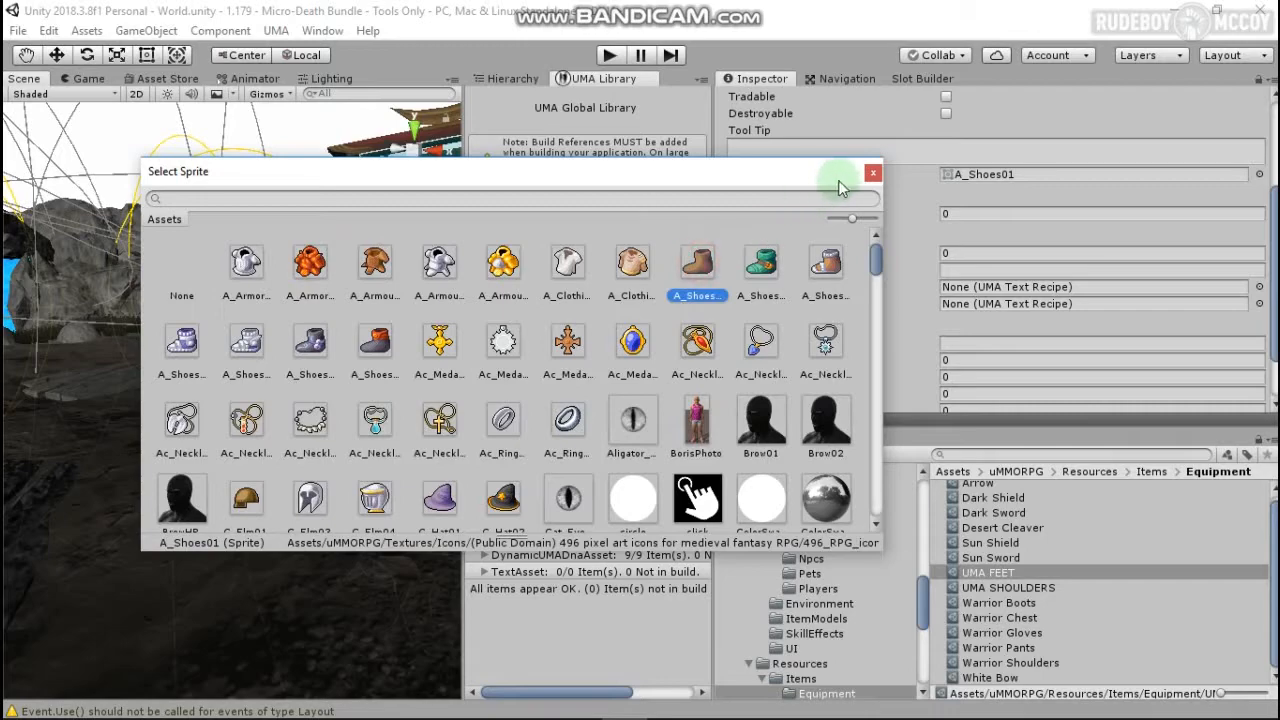
click(873, 172)
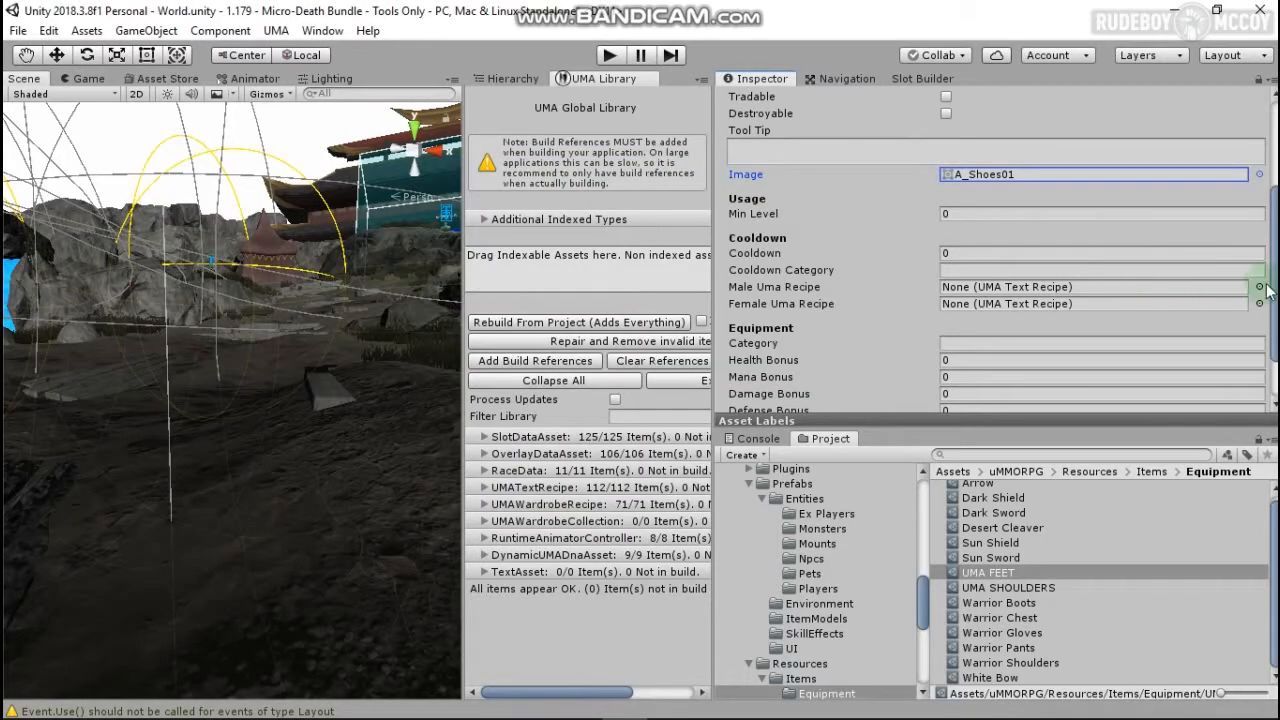
scroll(977, 326, down, 3)
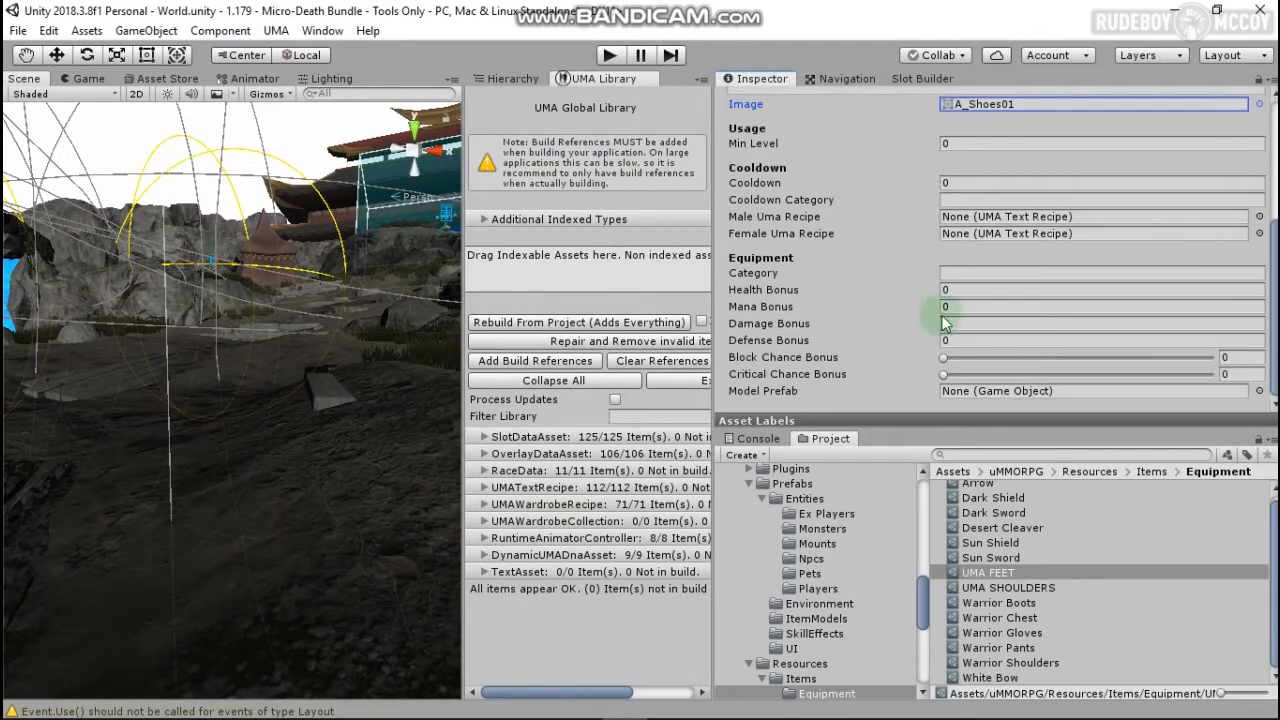
Step: Set the category to Feet and the female UMA recipe to UMAWardrobeRecipePlaceholder
click(1025, 272)
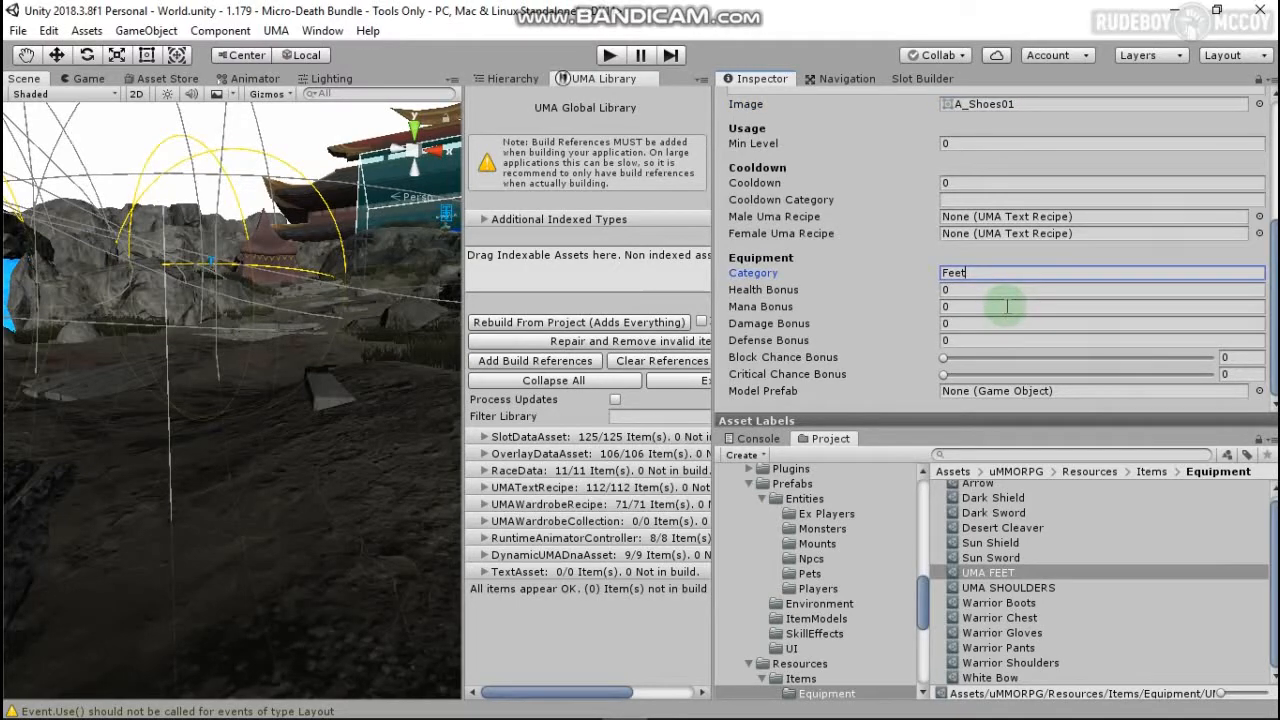
click(1260, 233)
text(place)
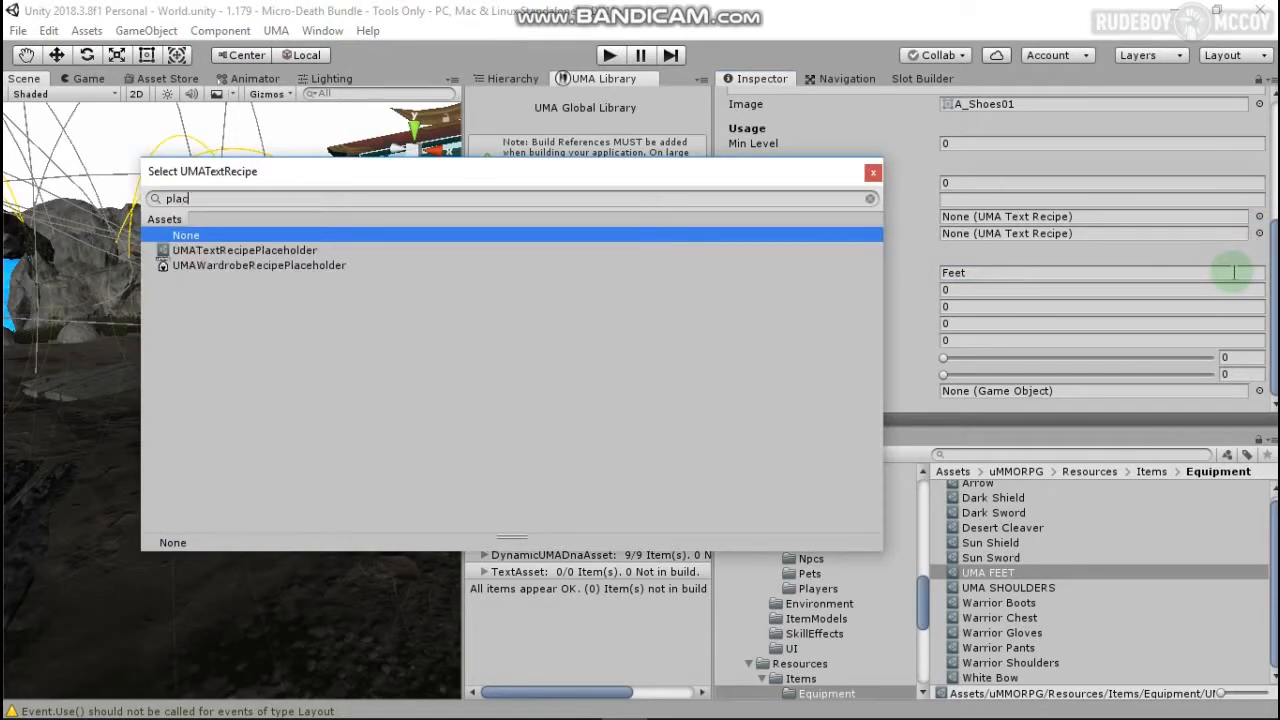
click(258, 265)
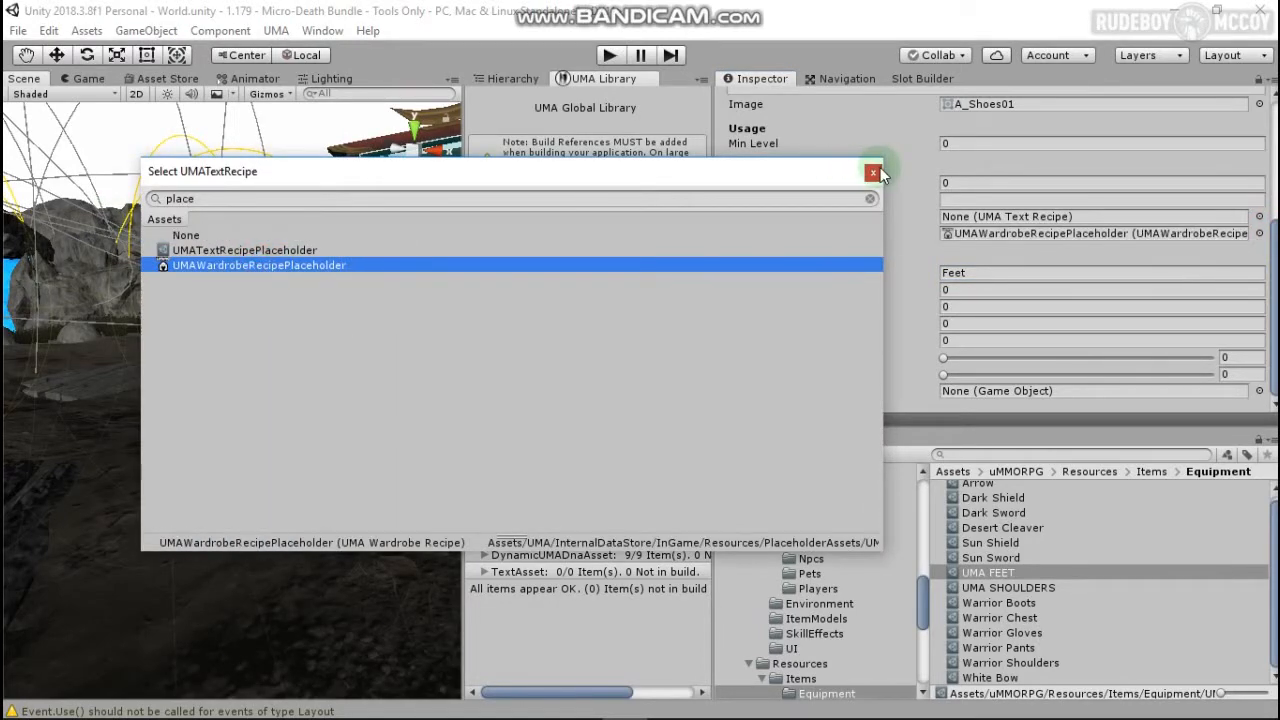
click(873, 172)
scroll(808, 545, up, 10)
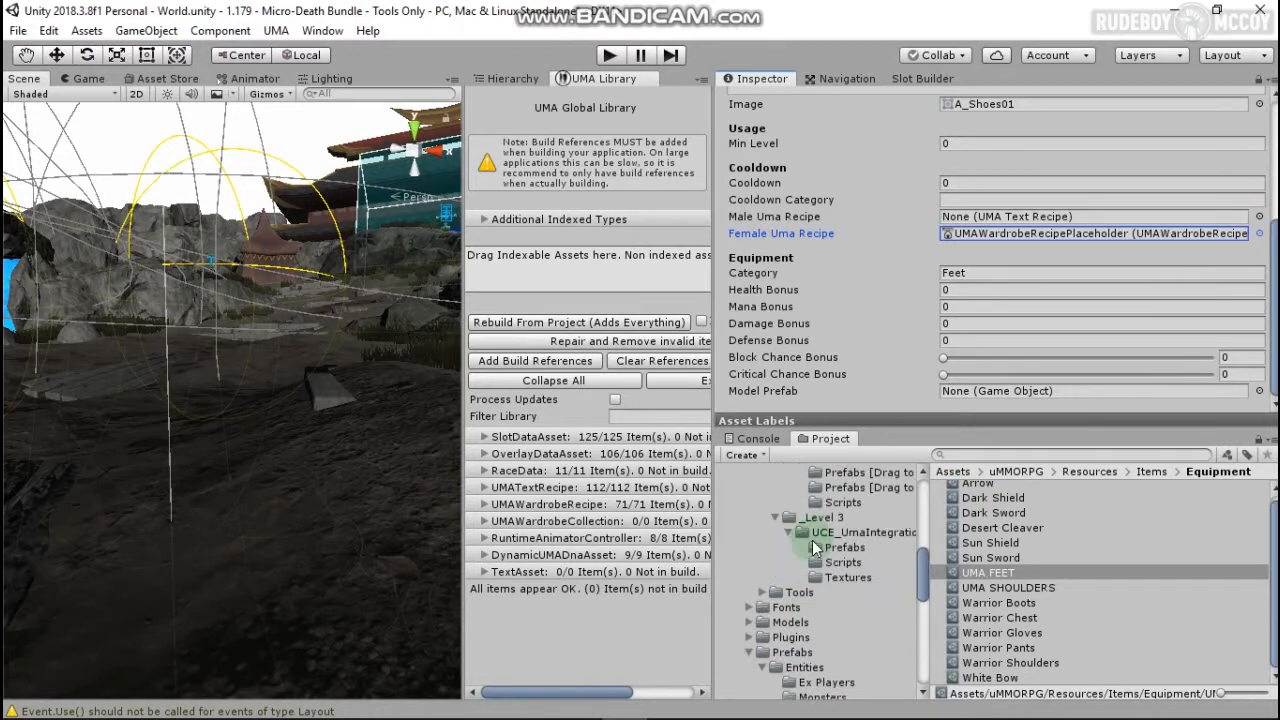
scroll(808, 560, down, 5)
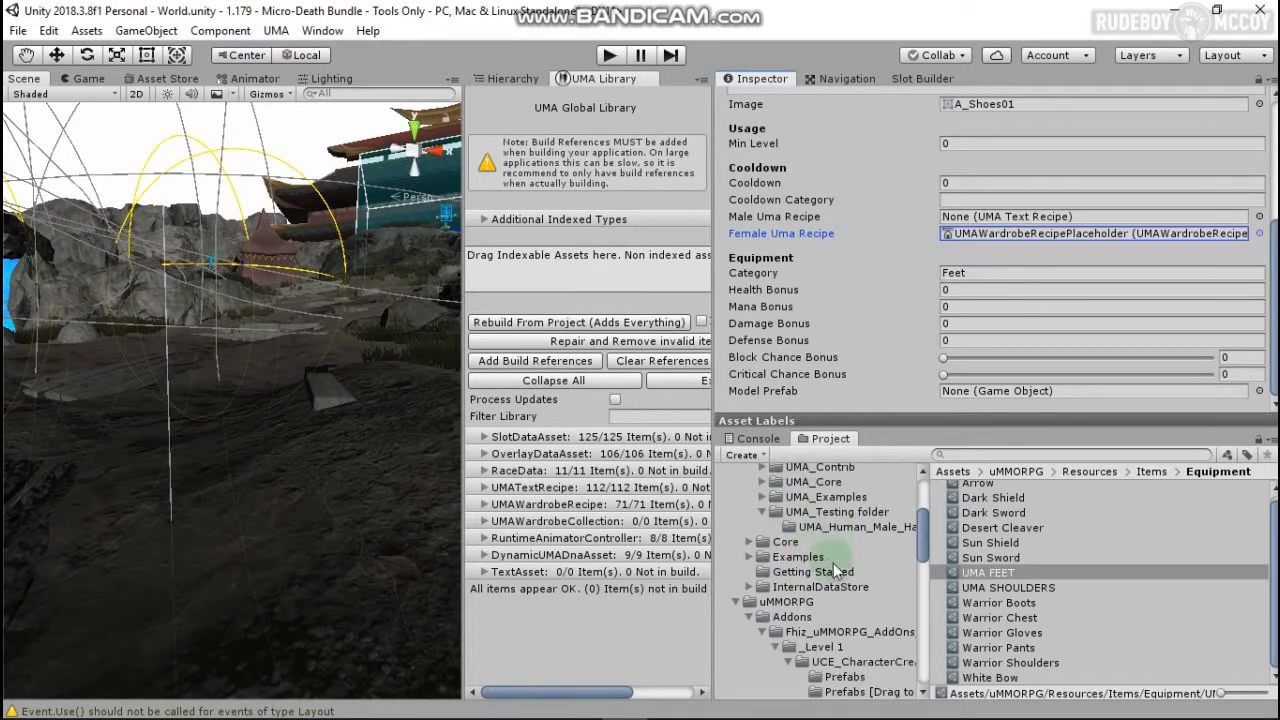
Step: In the Slot Builder, use the UMA_Human_Male_HauberkA_Feet mesh as the Slot Mesh
click(858, 512)
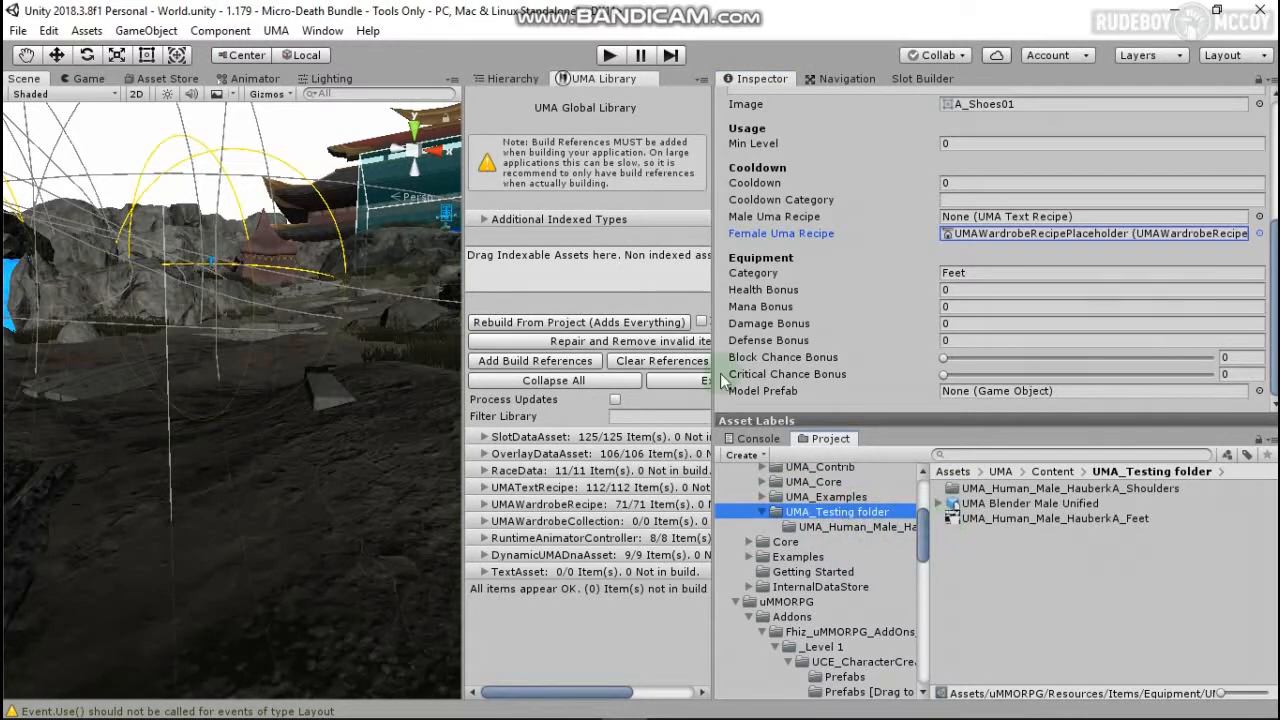
click(912, 79)
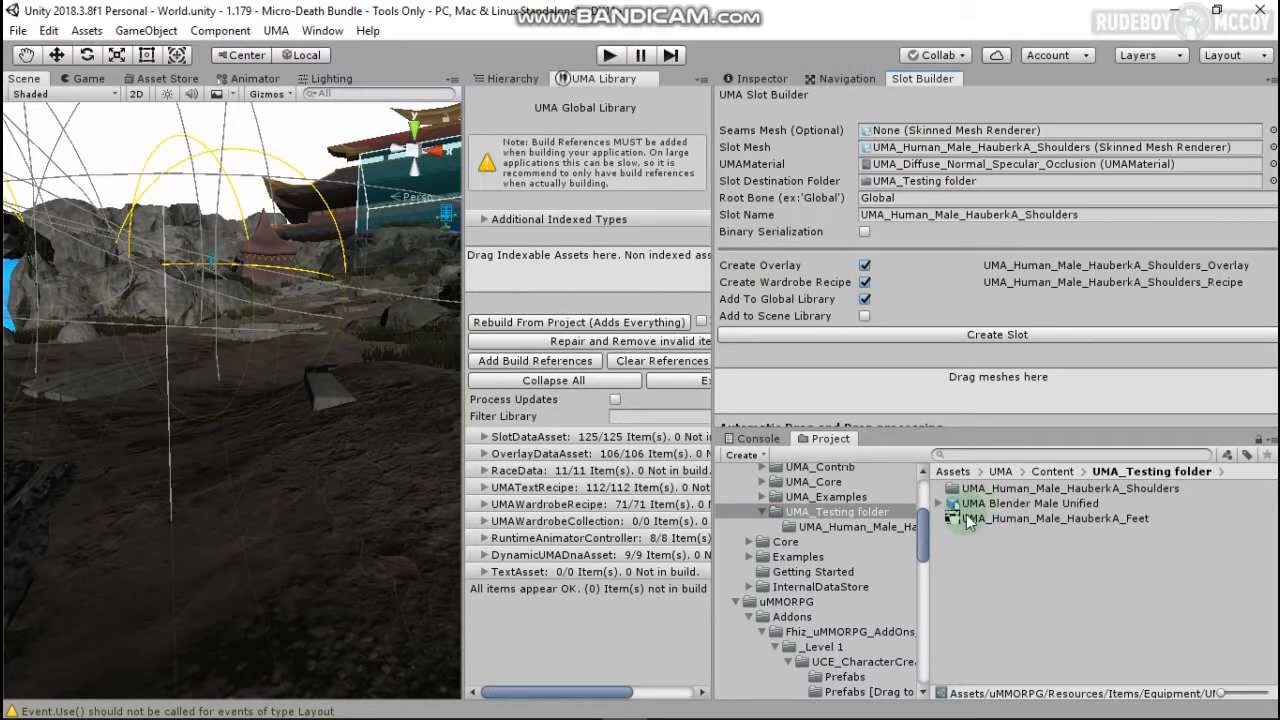
key(alt+Tab)
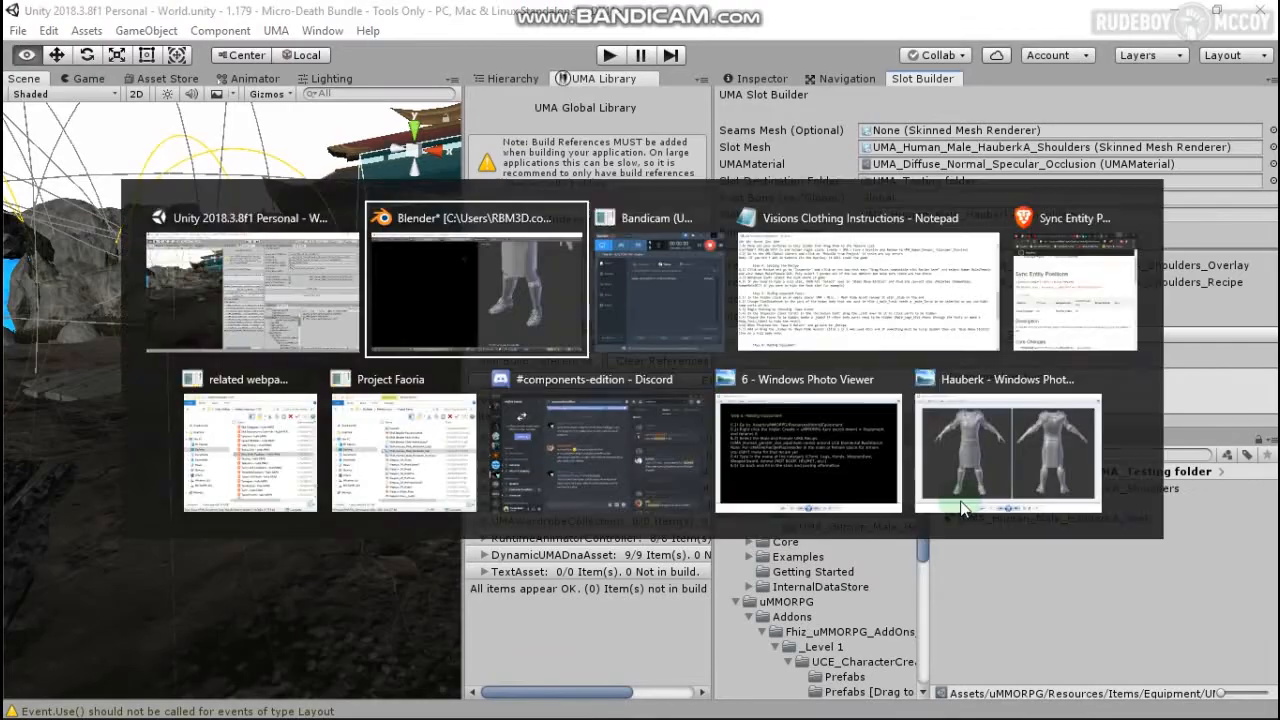
key(alt+Tab)
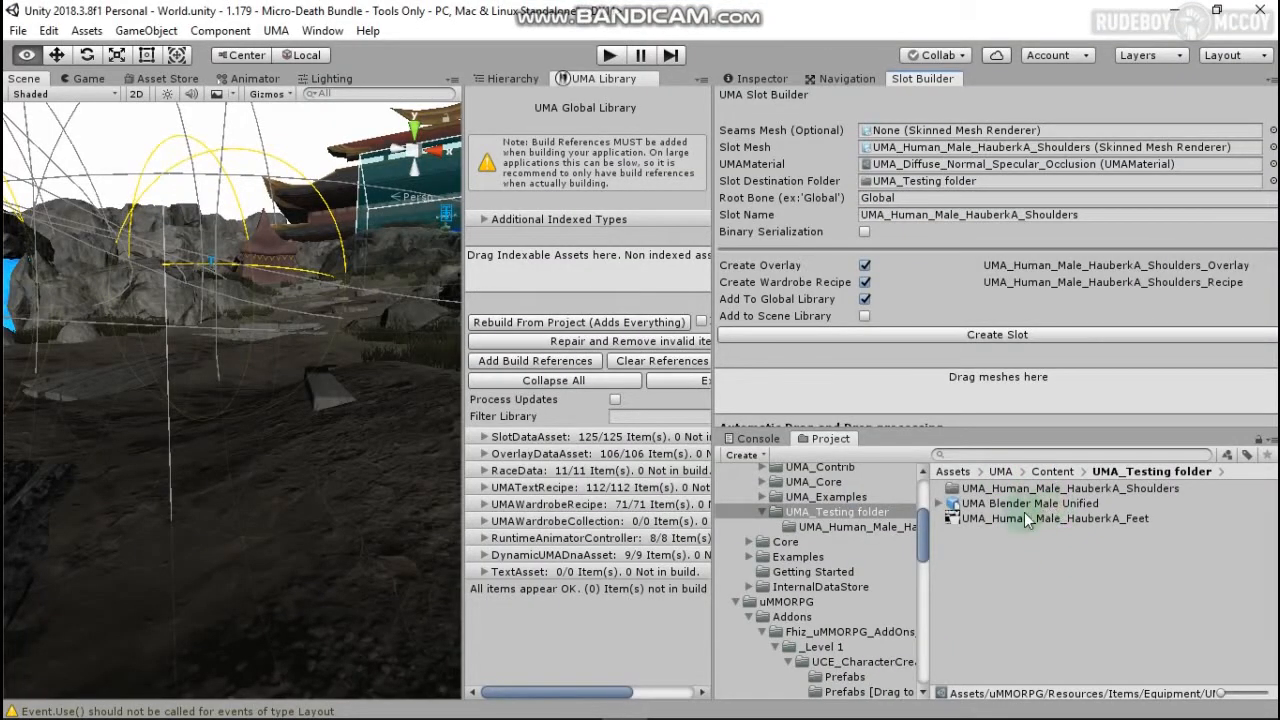
click(940, 504)
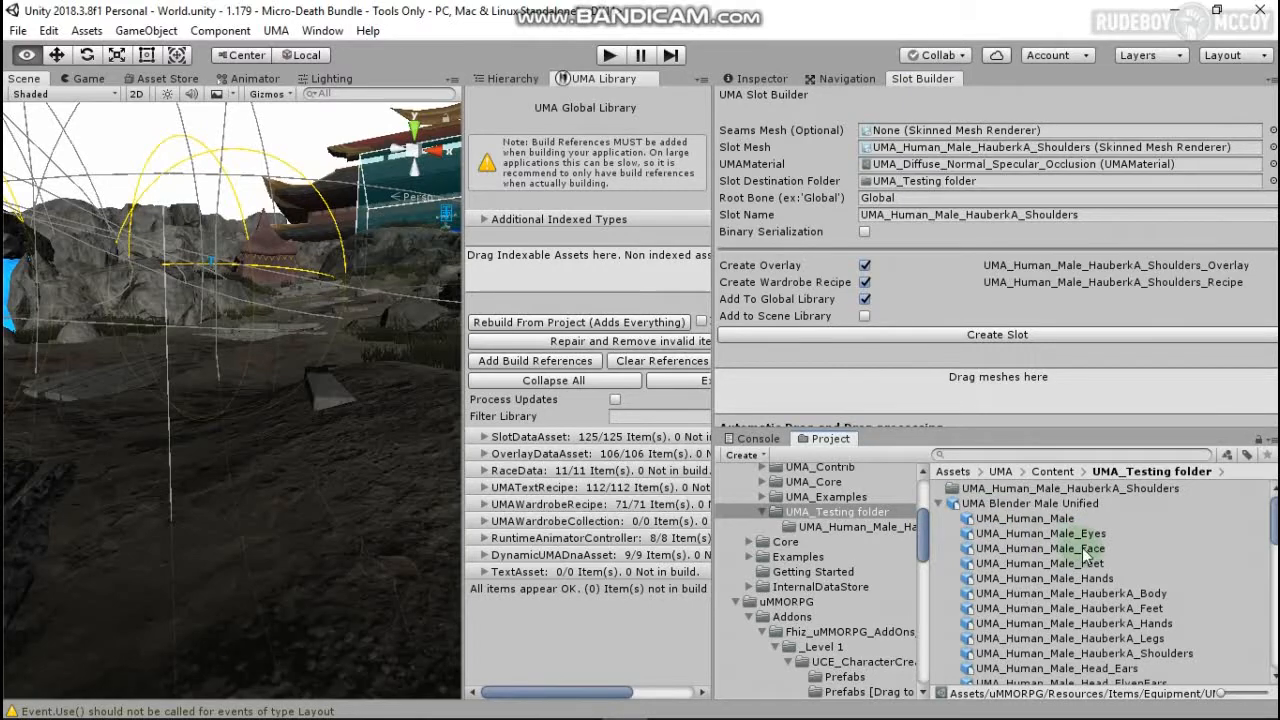
scroll(1120, 556, down, 2)
scroll(1174, 542, up, 2)
click(1172, 546)
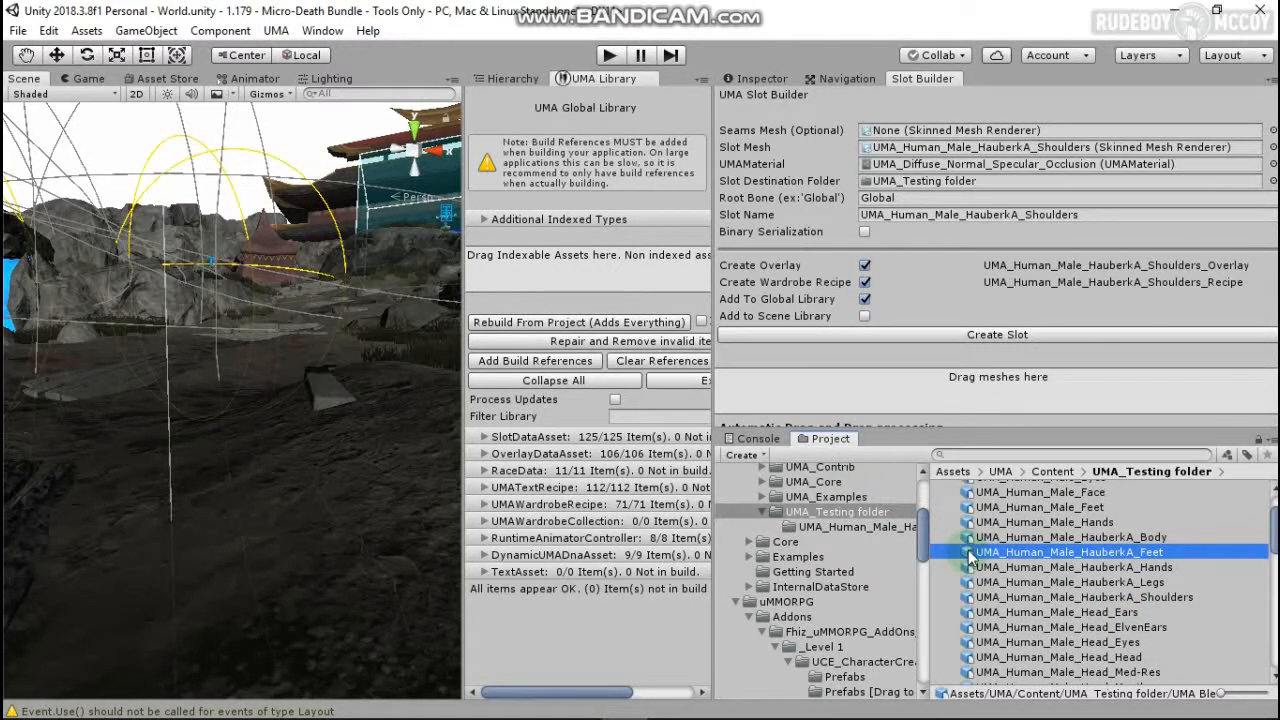
drag(970, 556, 1010, 165)
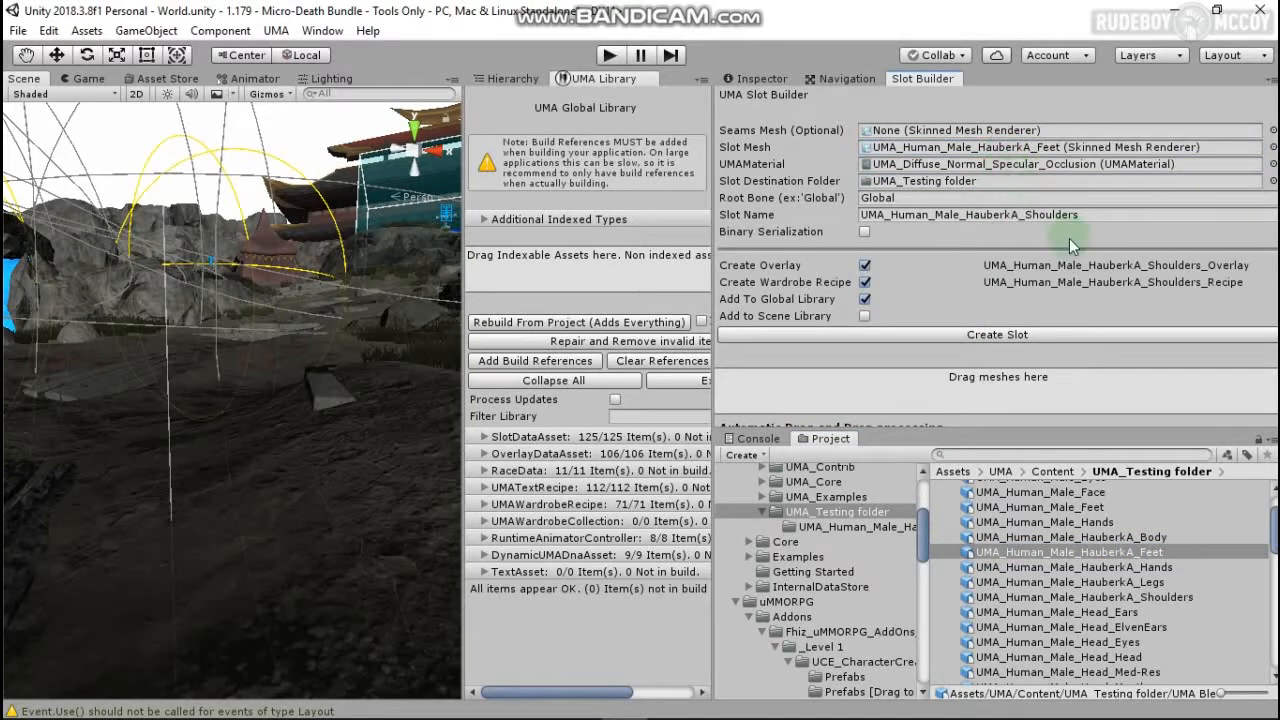
Step: Rename the slot to UMA_Human_Male_HauberkA_Feet and create the slot
click(1088, 214)
key(BackSpace)
key(BackSpace)
key(BackSpace)
key(BackSpace)
key(BackSpace)
key(BackSpace)
key(BackSpace)
key(BackSpace)
key(BackSpace)
key(BackSpace)
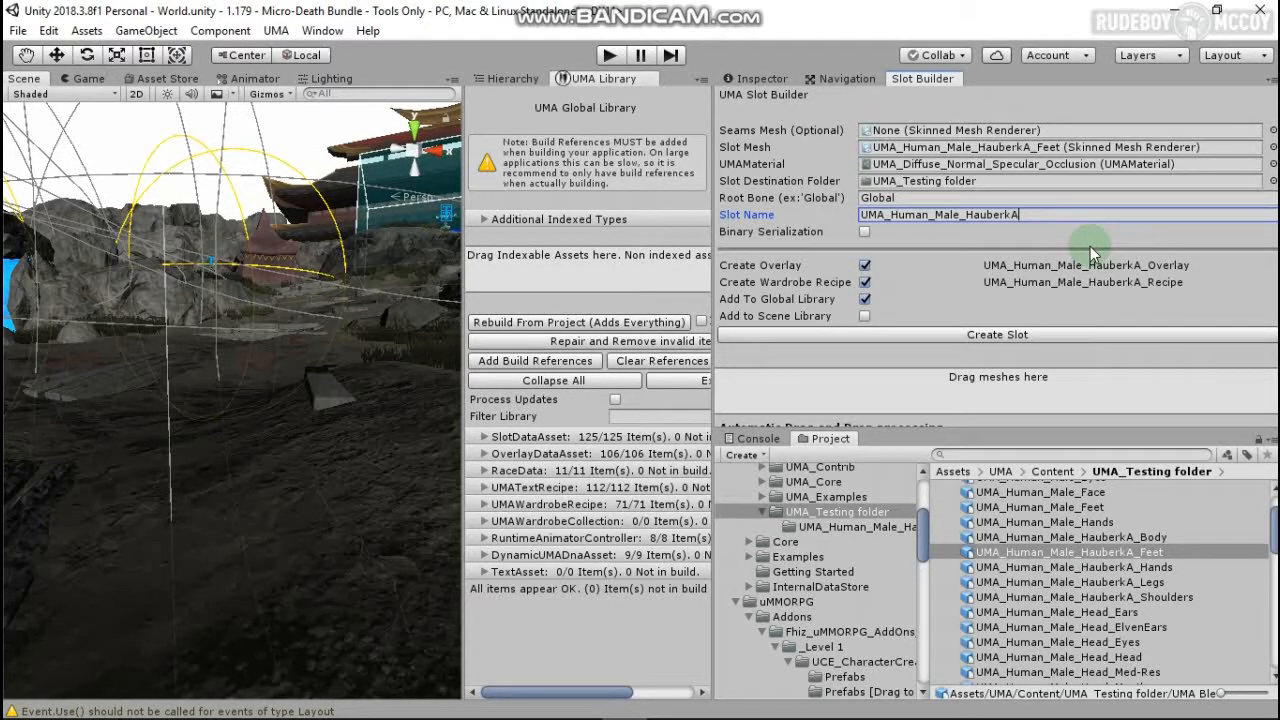
text(_Feet)
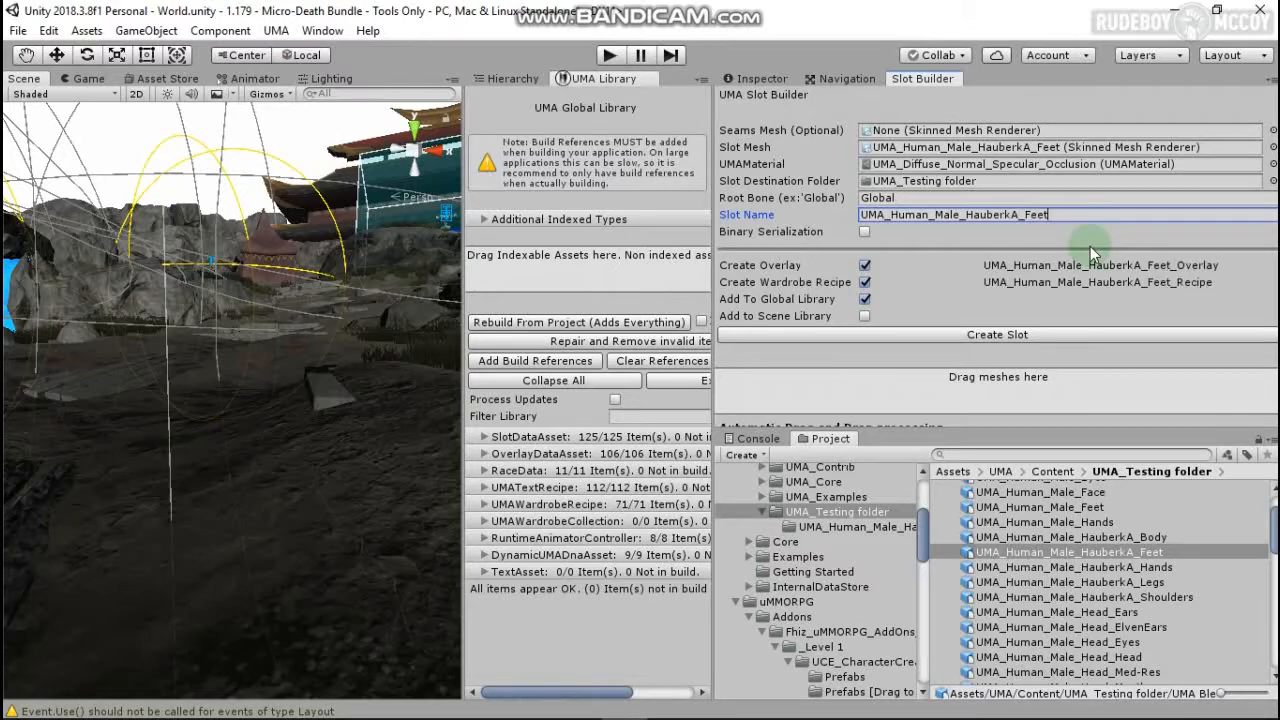
click(958, 335)
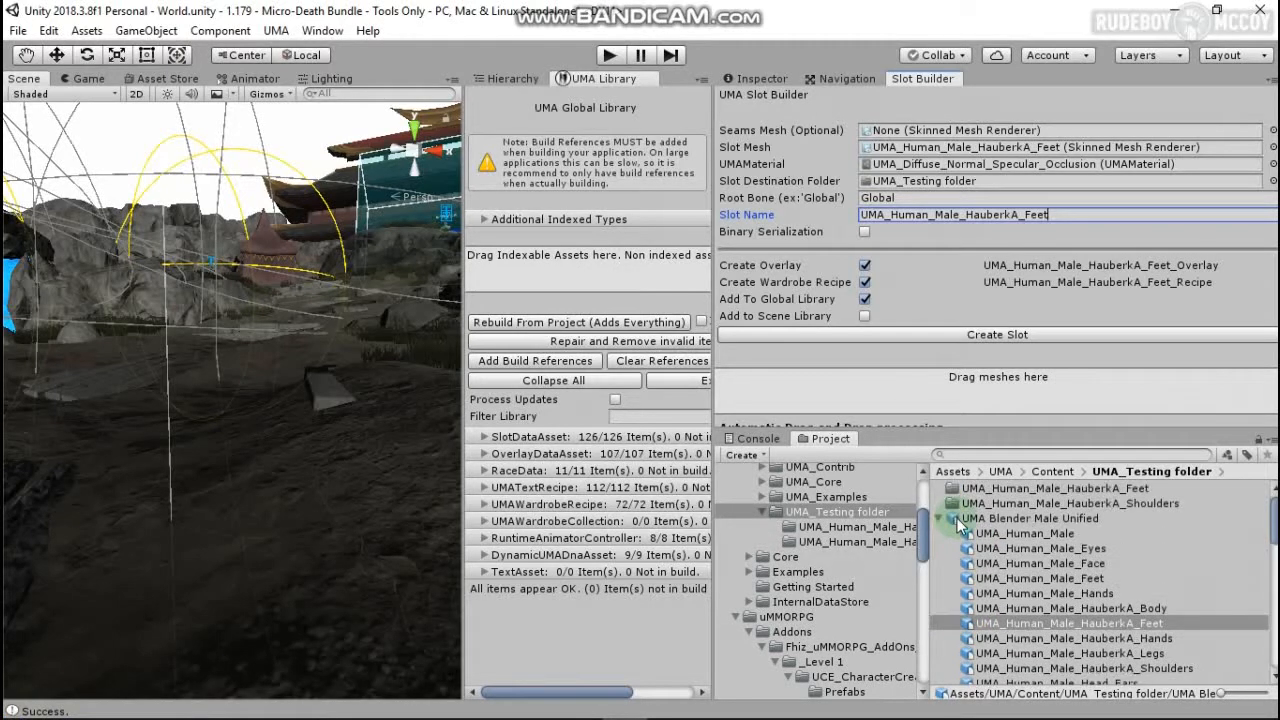
Step: Move the feet mesh asset into the HauberkA feet folder and open that folder
click(938, 518)
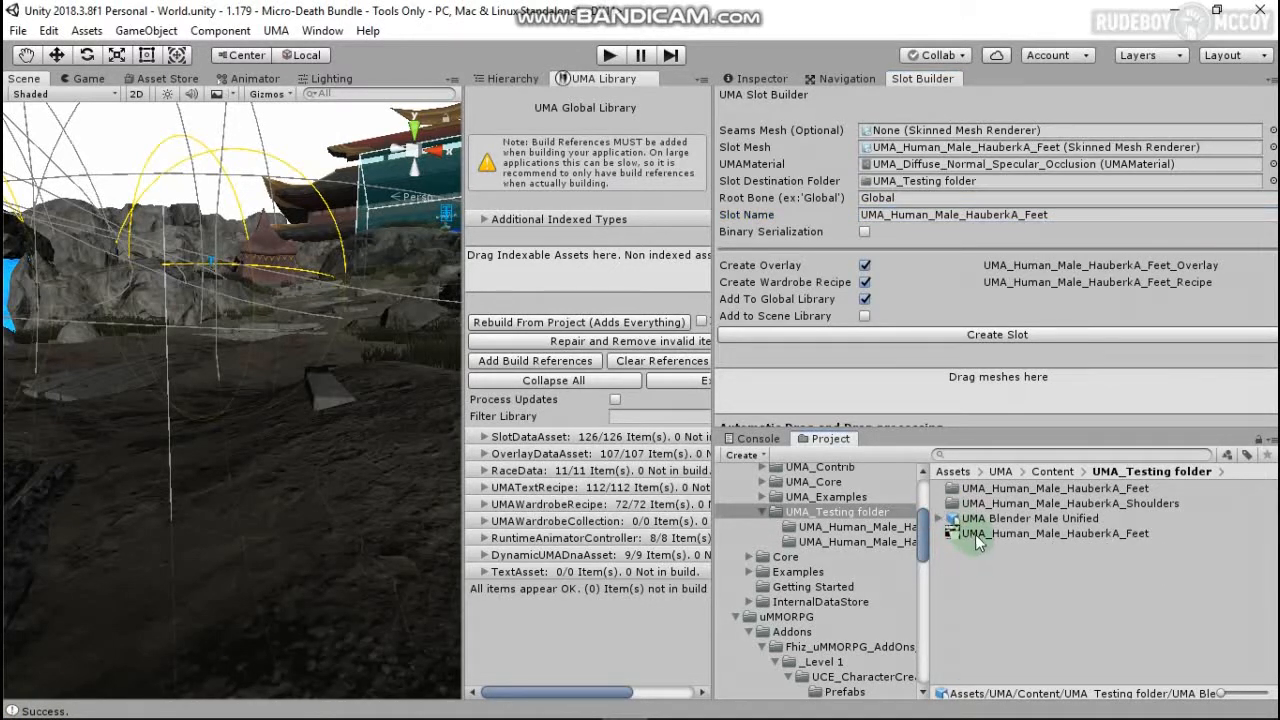
drag(975, 535, 995, 492)
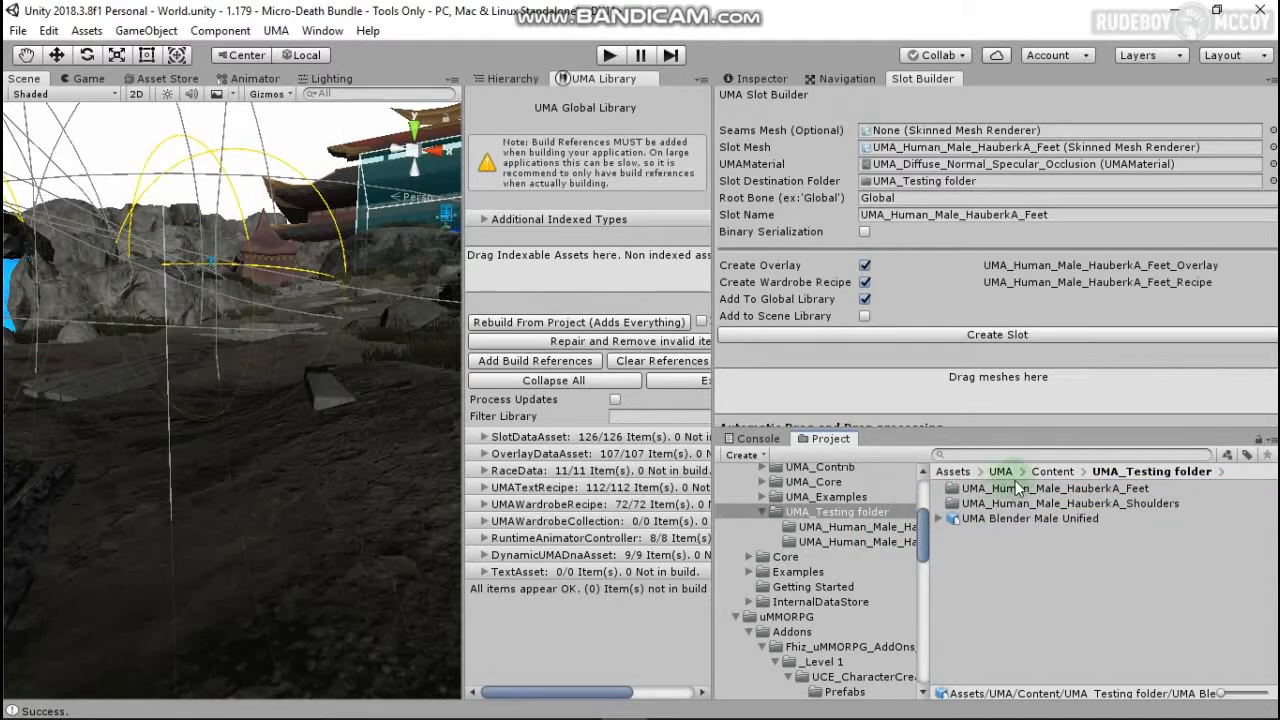
click(878, 544)
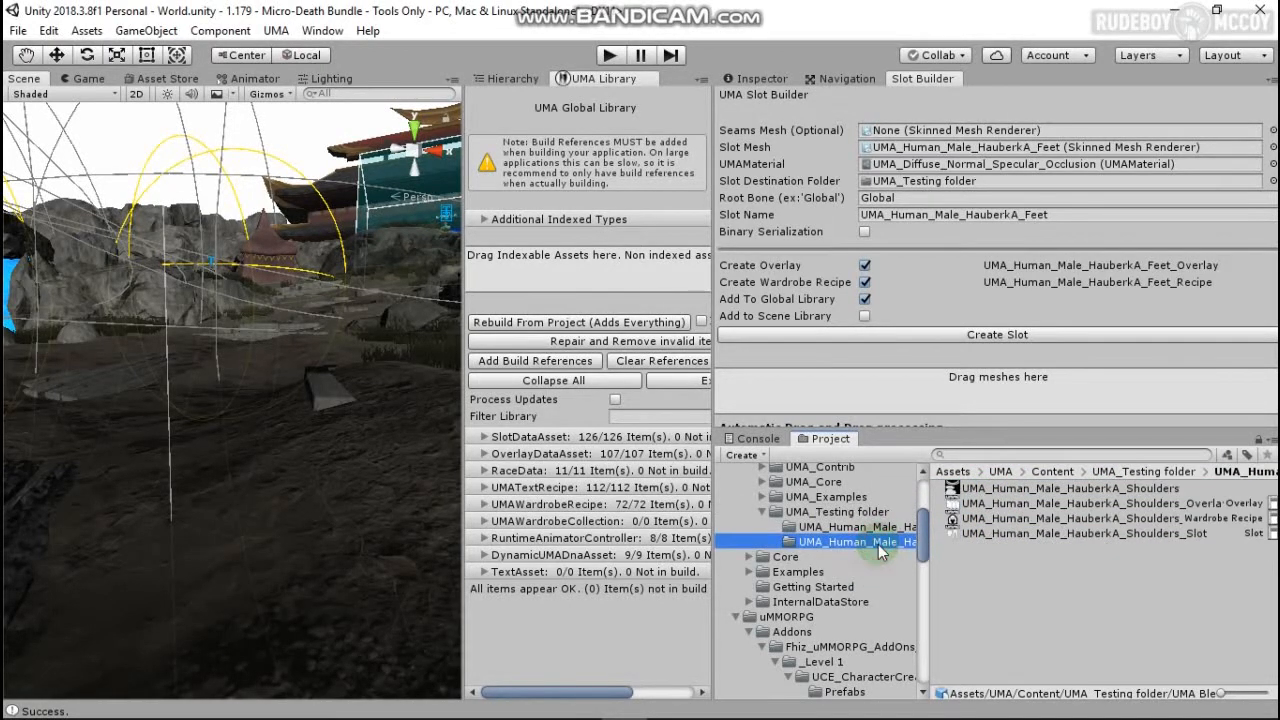
click(878, 529)
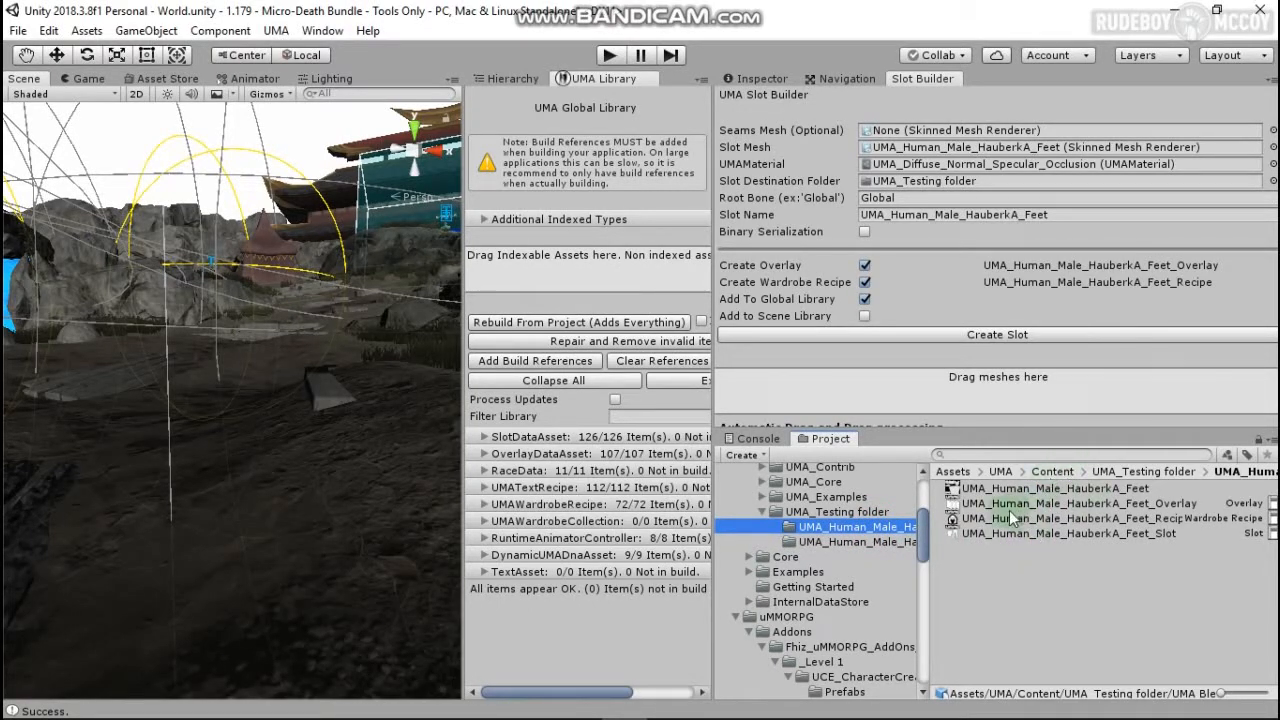
Step: Create two mesh hide assets via UMA > Misc > Mesh Hide Asset
right_click(996, 590)
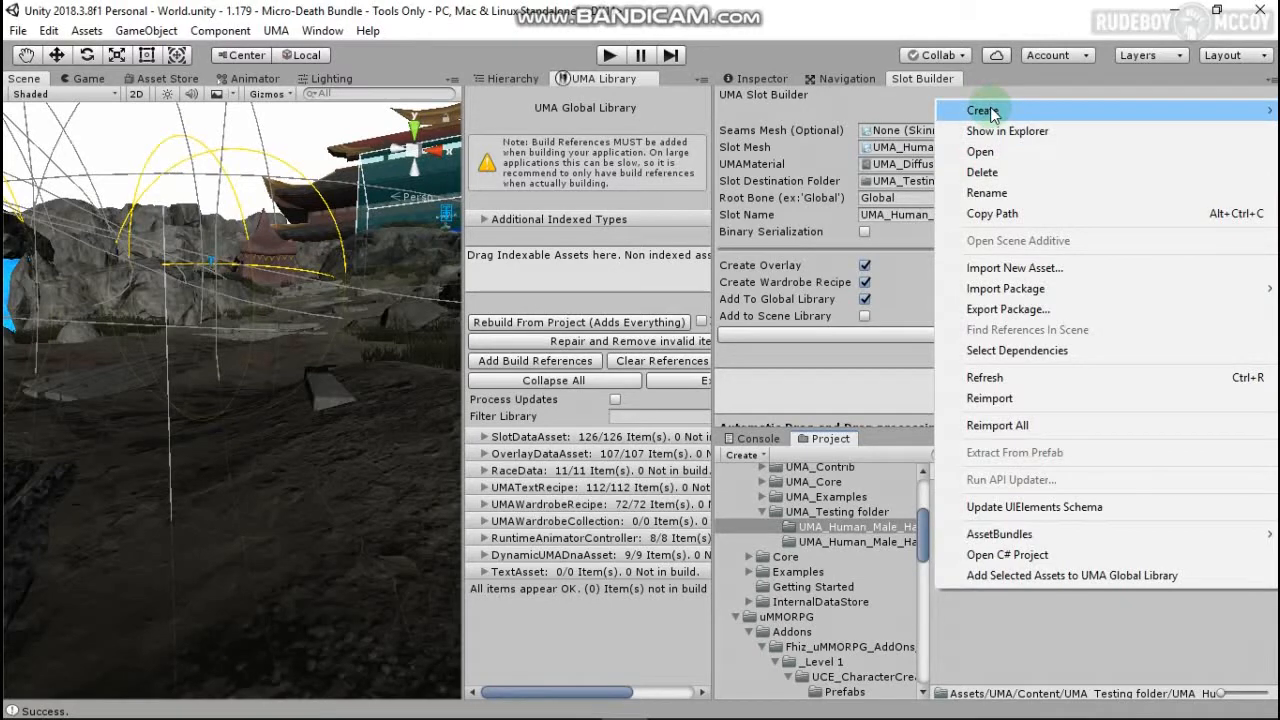
mouse_move(980, 110)
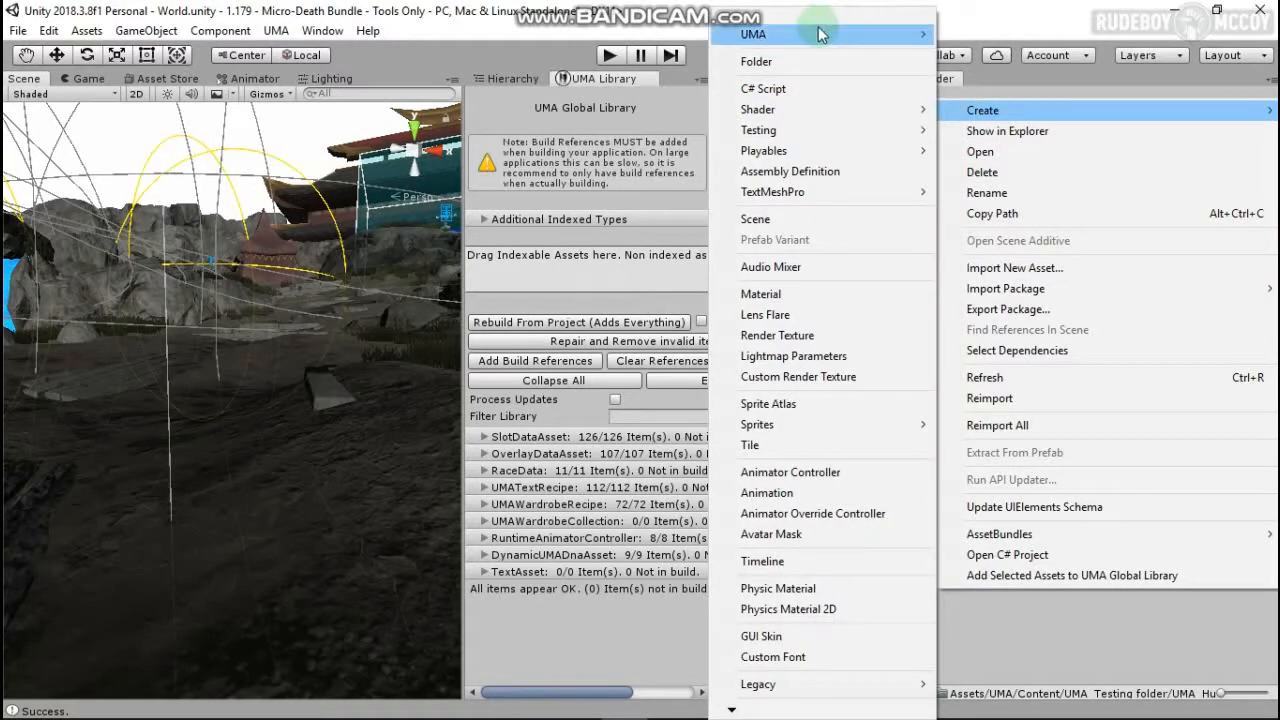
mouse_move(818, 30)
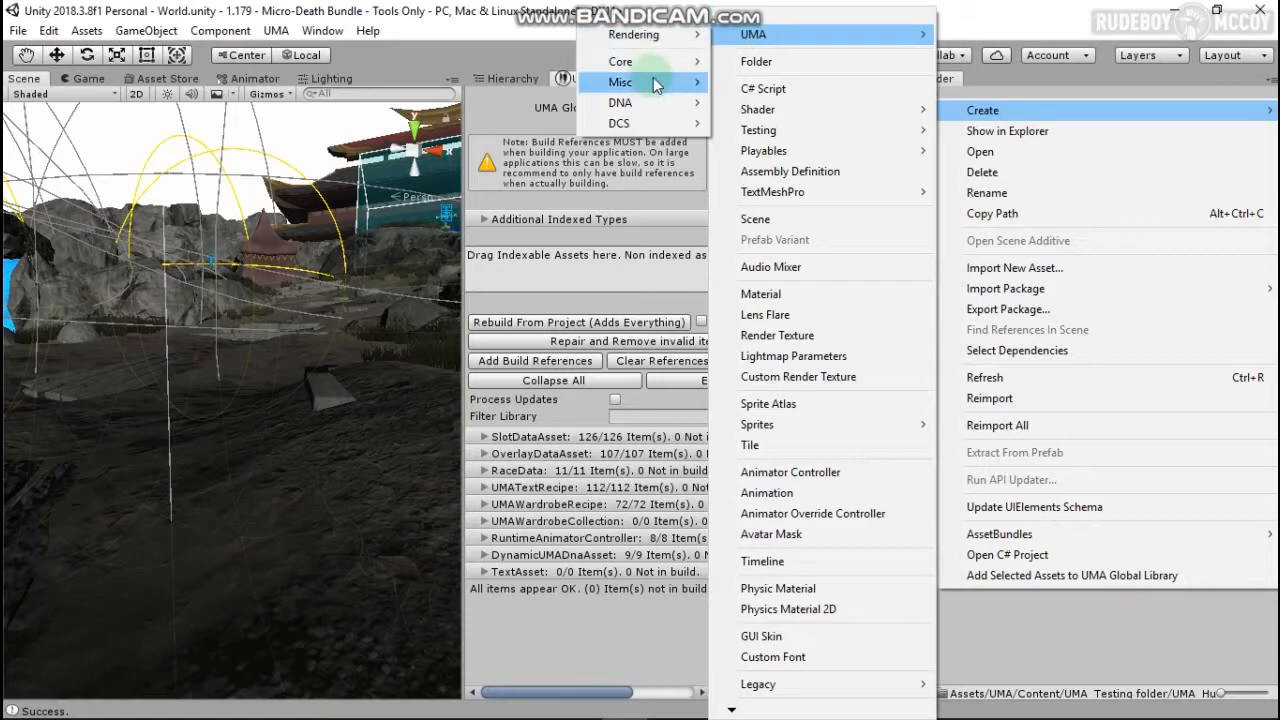
mouse_move(655, 85)
click(470, 102)
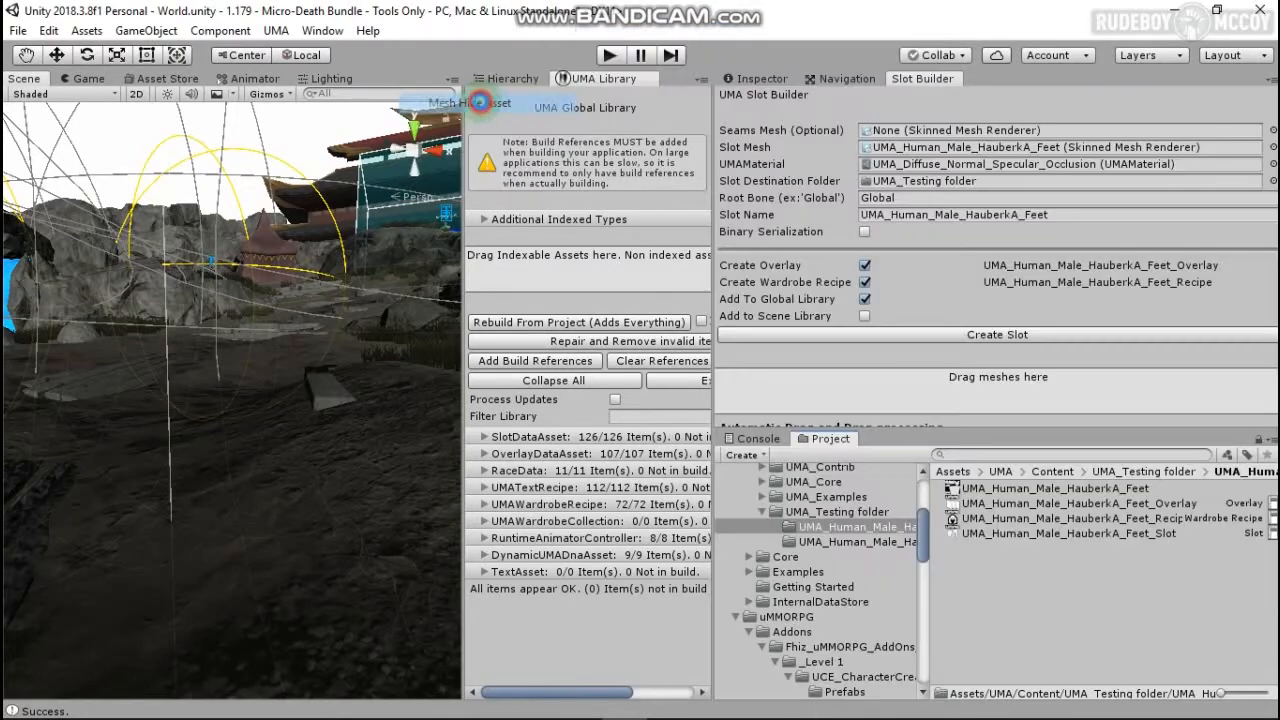
right_click(1028, 585)
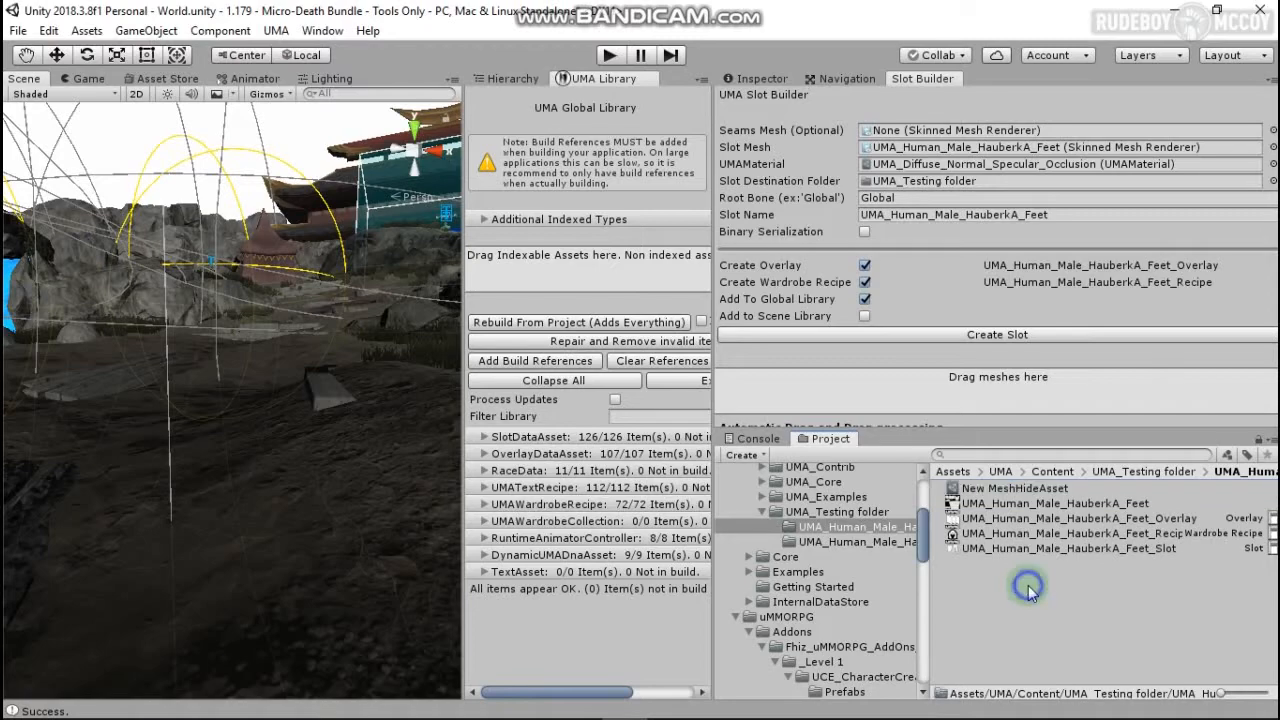
mouse_move(1069, 112)
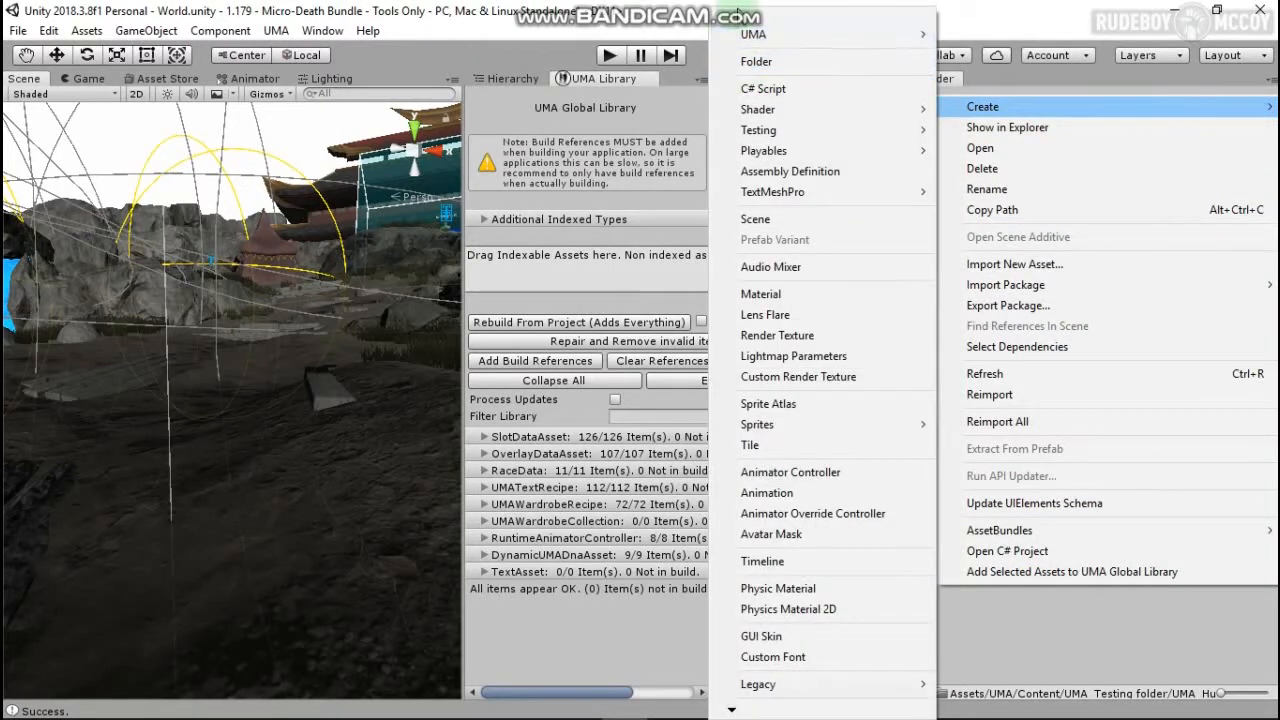
mouse_move(735, 40)
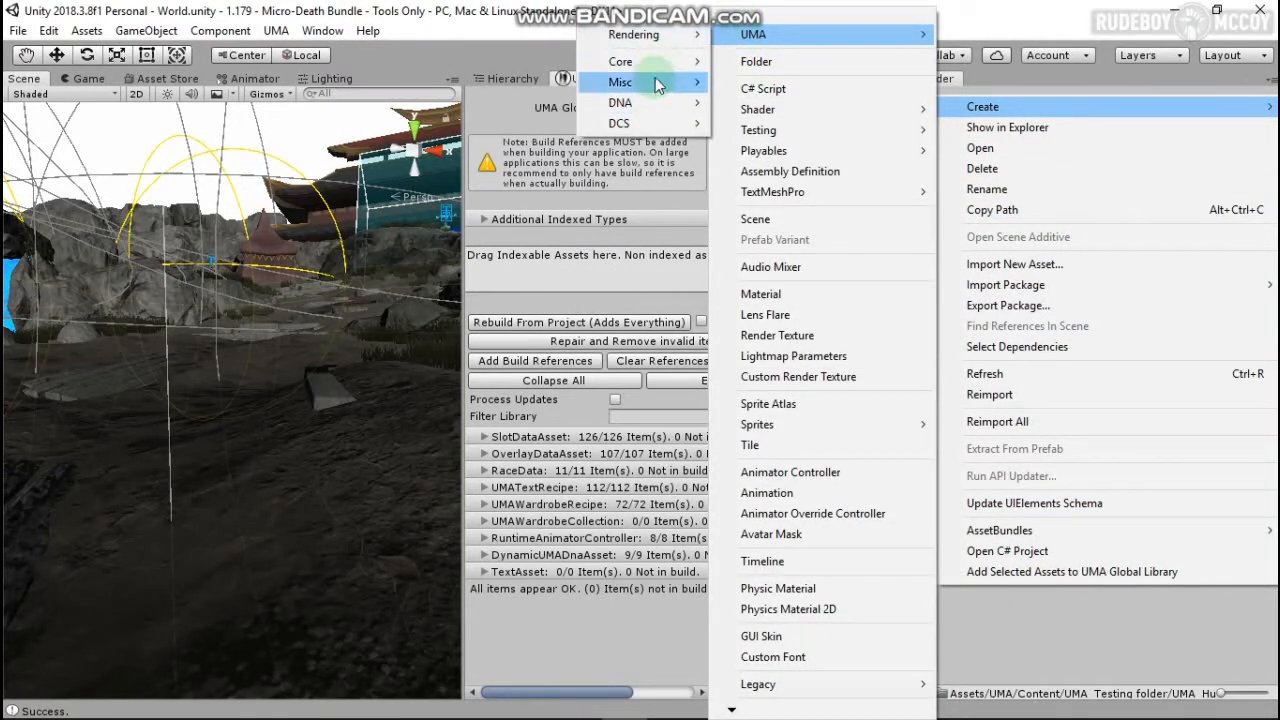
mouse_move(660, 84)
click(476, 103)
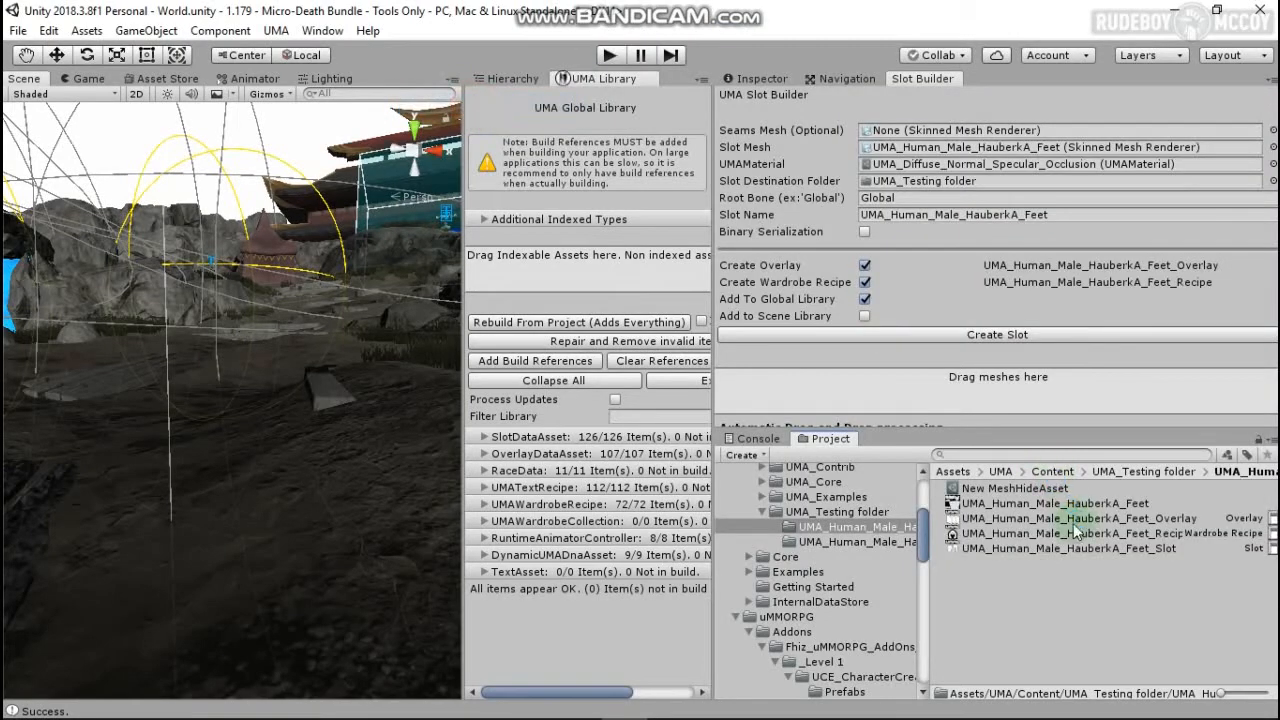
key(Return)
Step: Rename one mesh hide asset to UMA_Human_Male_HauberkA_Feet_Hide
click(985, 504)
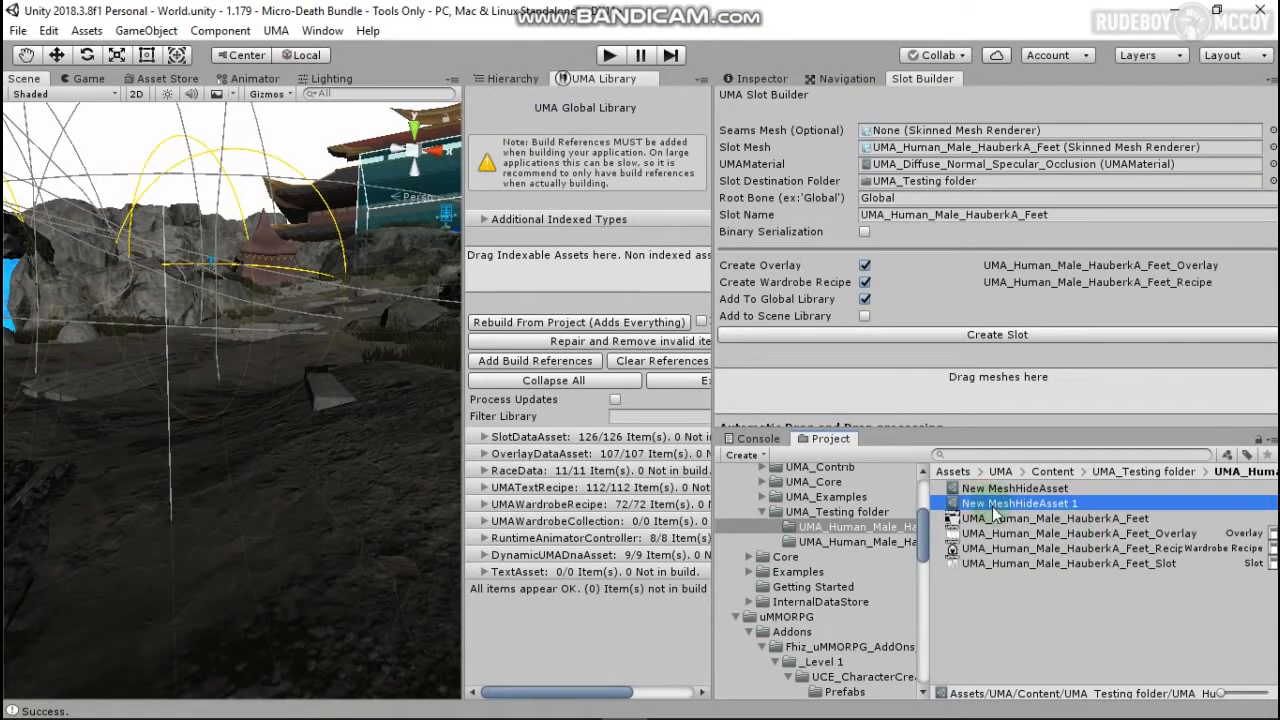
text(UMA_Human_Male_HauberkA_Feet_H)
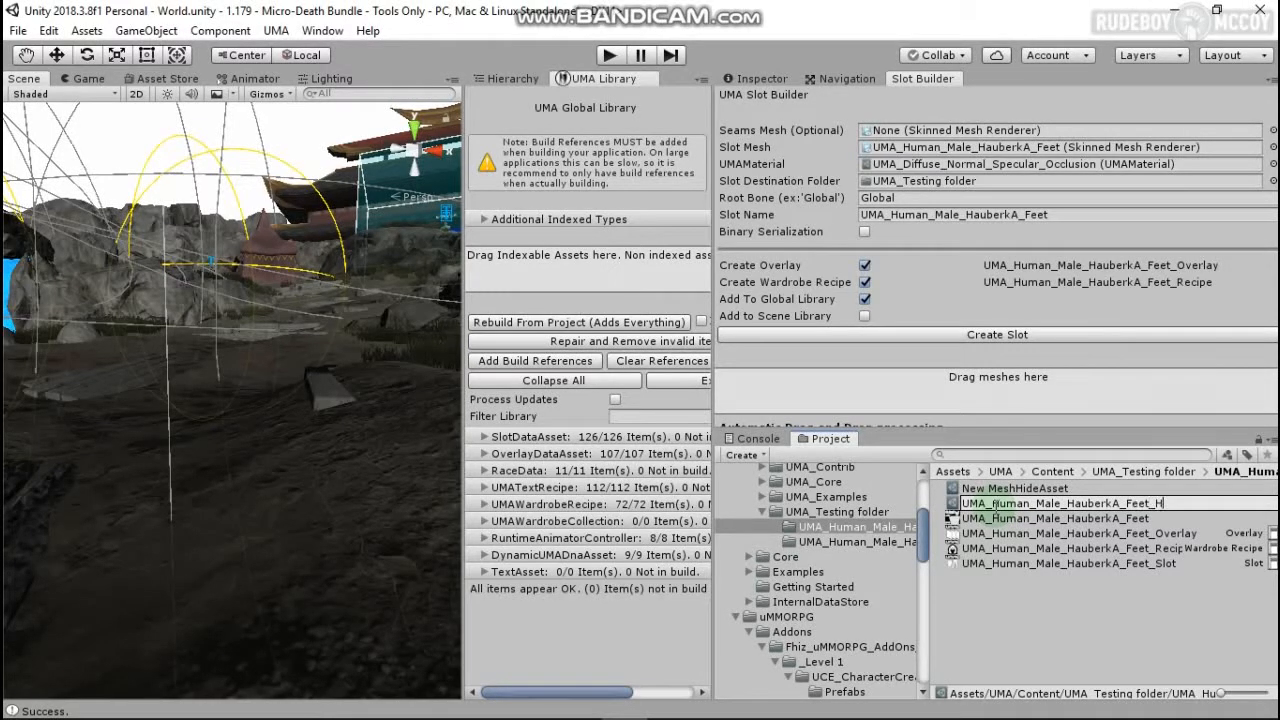
key(Return)
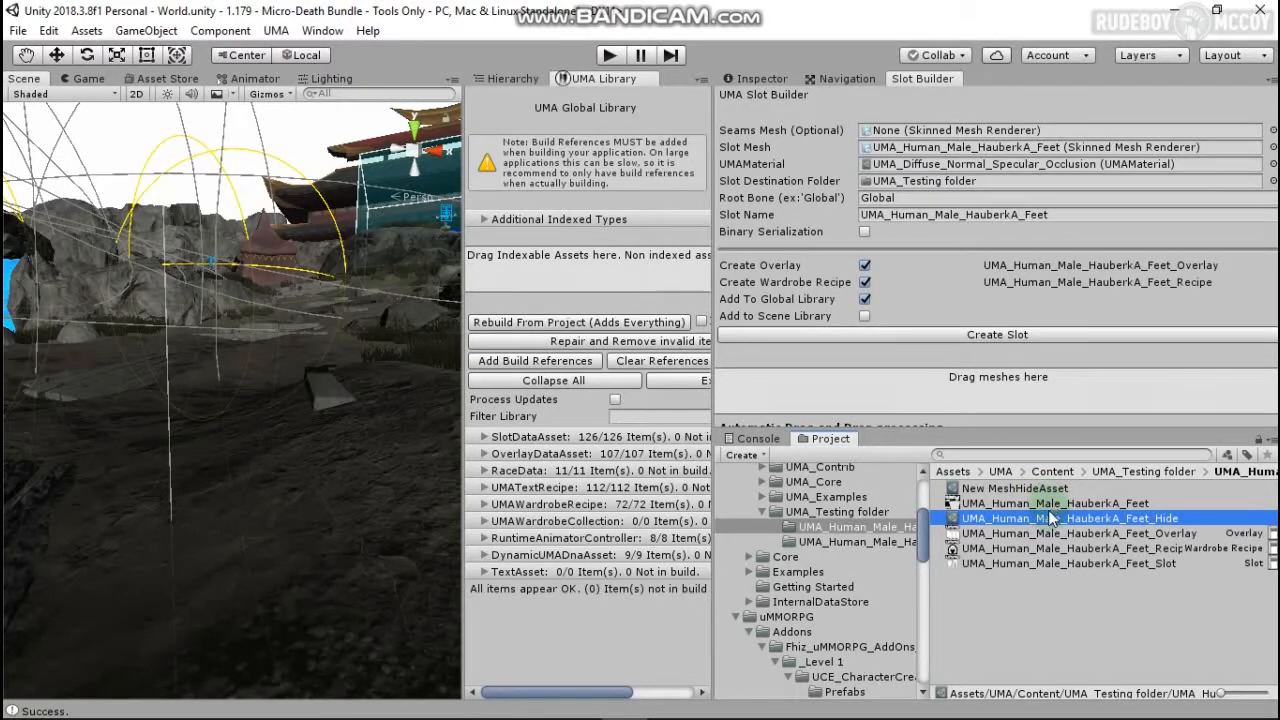
click(1043, 518)
Step: Copy the Feet_Hide name and rename the other asset to UMA_Human_Male_HauberkA_Feet_Hide2
right_click(1046, 518)
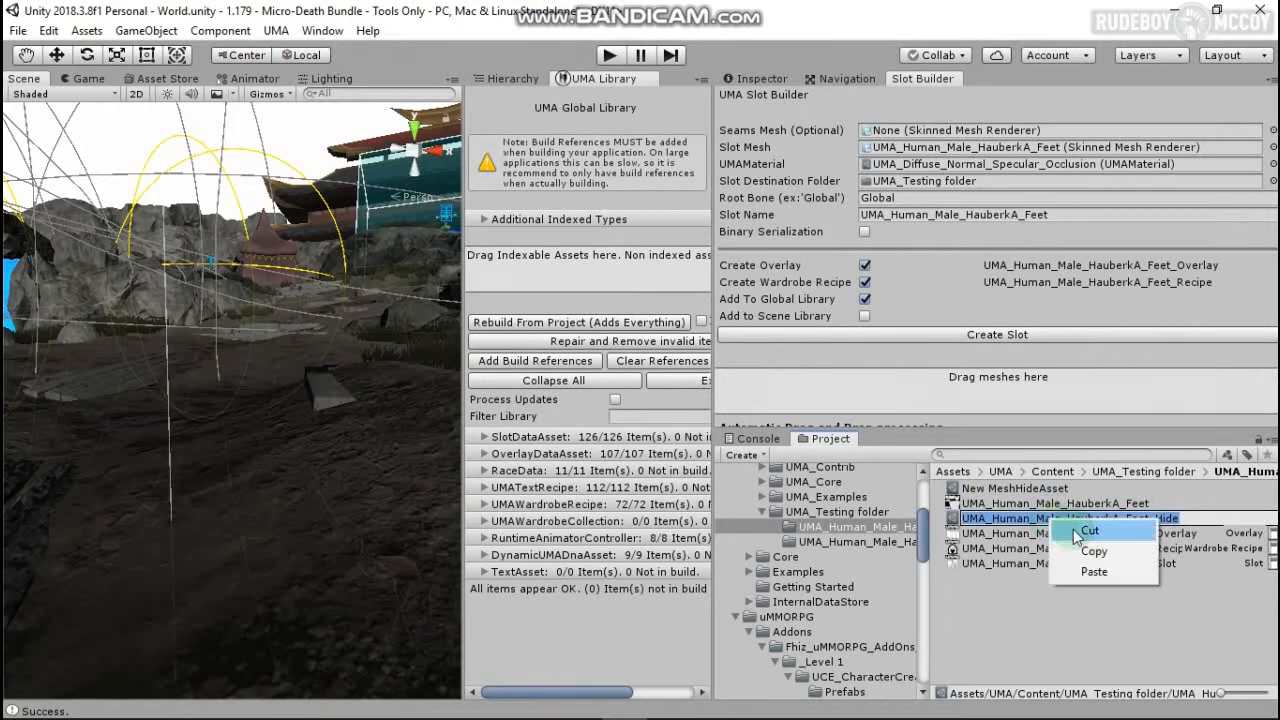
click(1089, 552)
click(1061, 488)
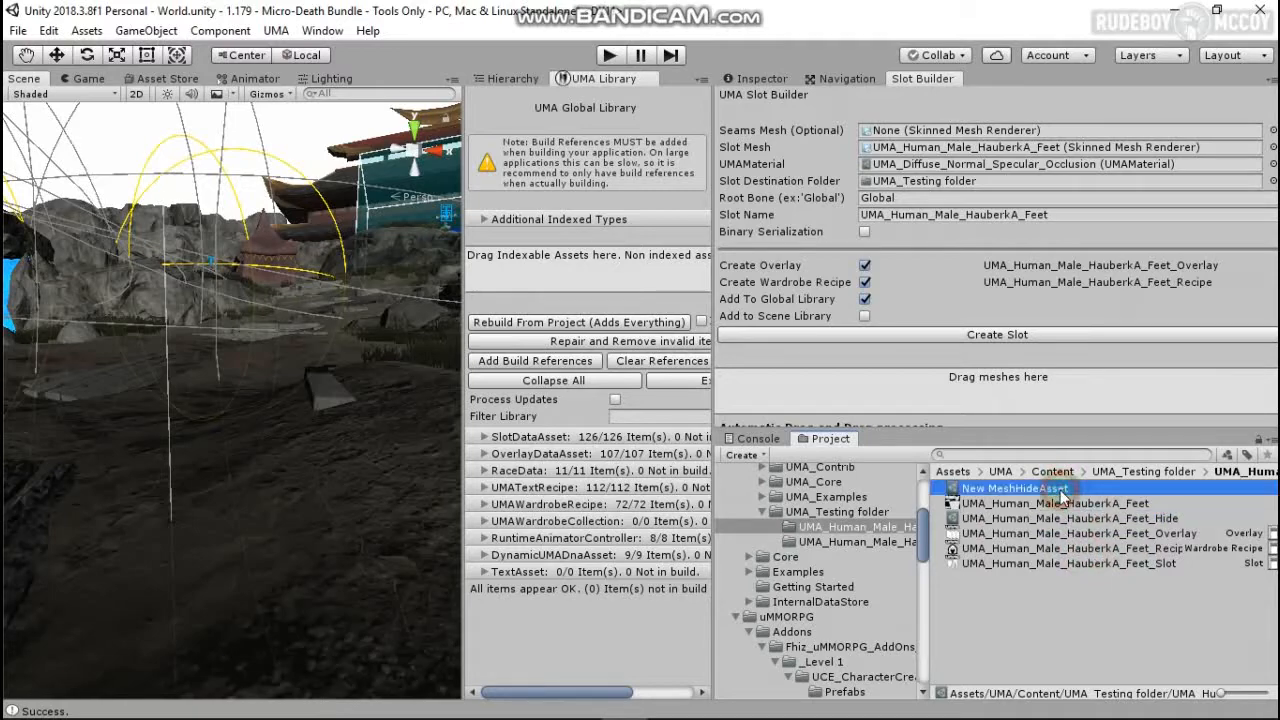
click(1062, 488)
right_click(1068, 488)
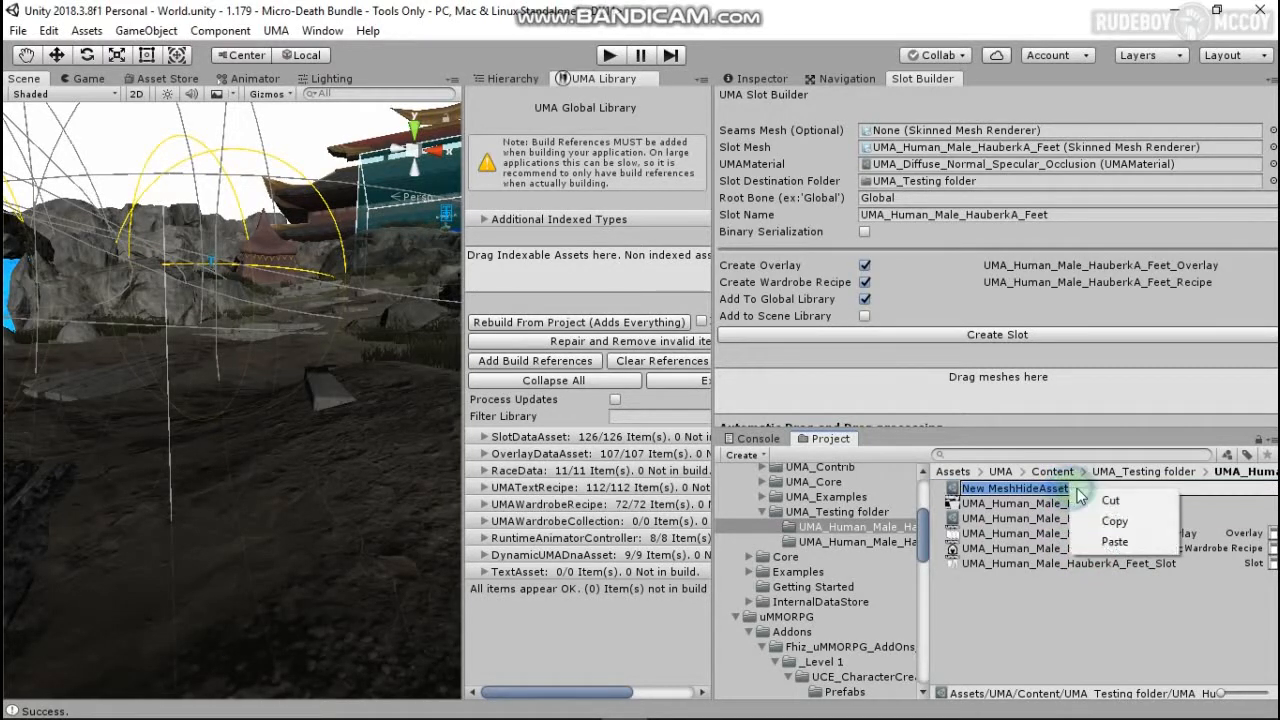
click(1106, 545)
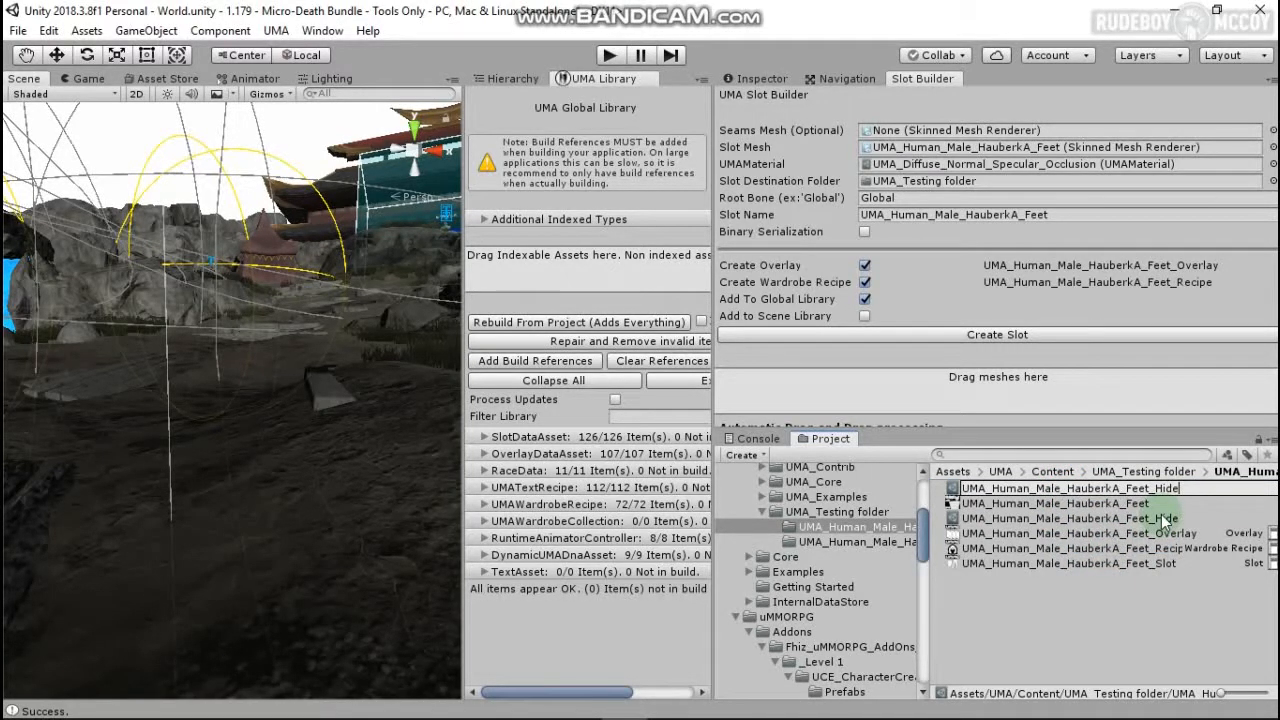
text(2)
key(Return)
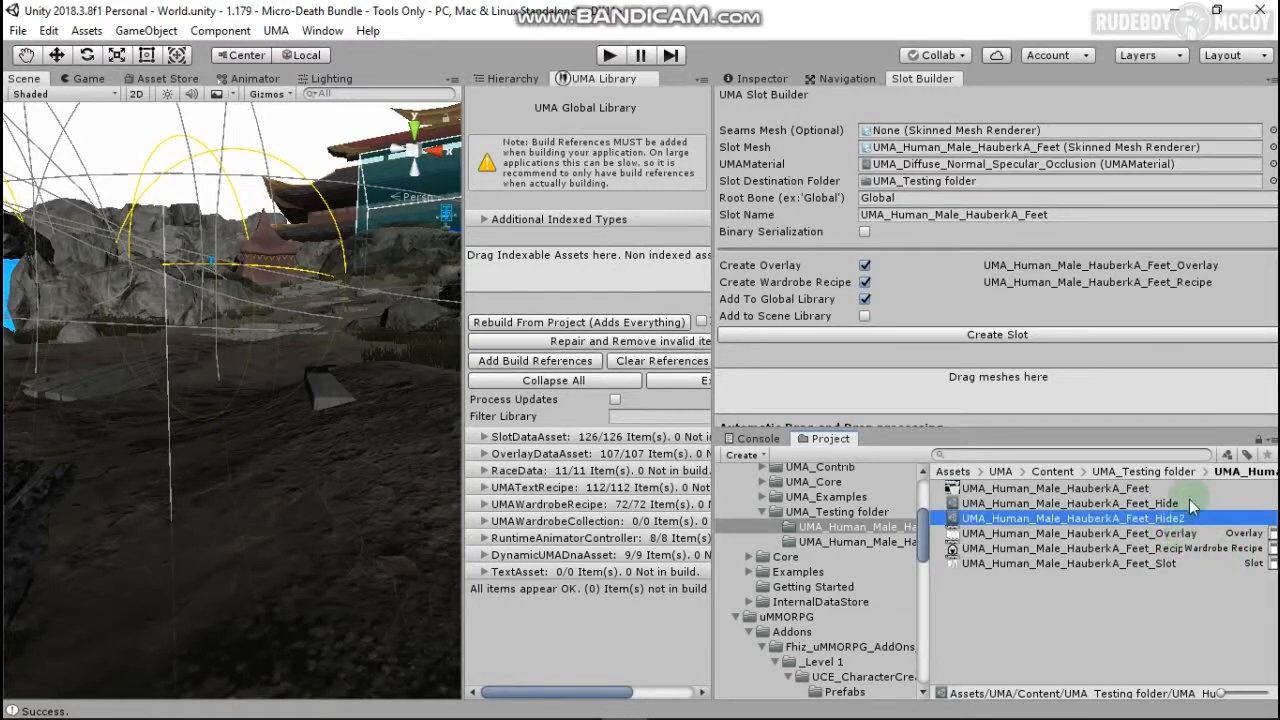
Step: Show the Feet_Hide asset's properties in the Inspector
click(1022, 504)
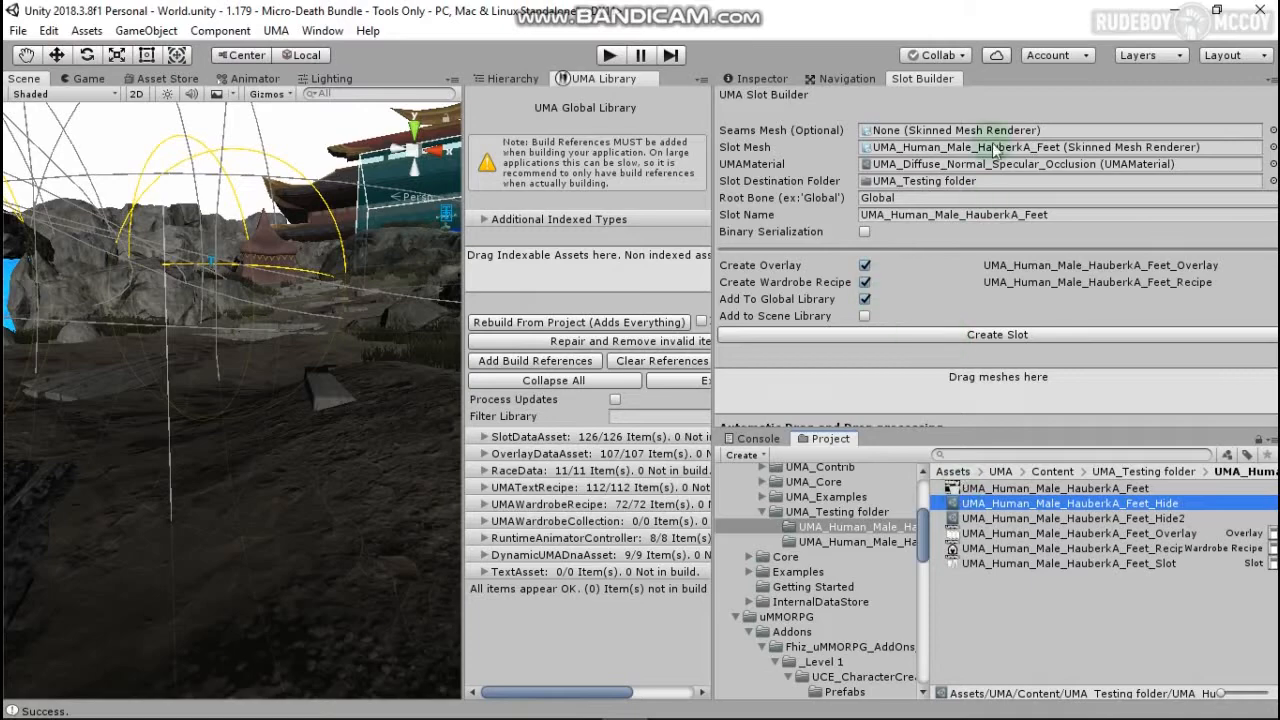
click(762, 80)
scroll(994, 343, up, 3)
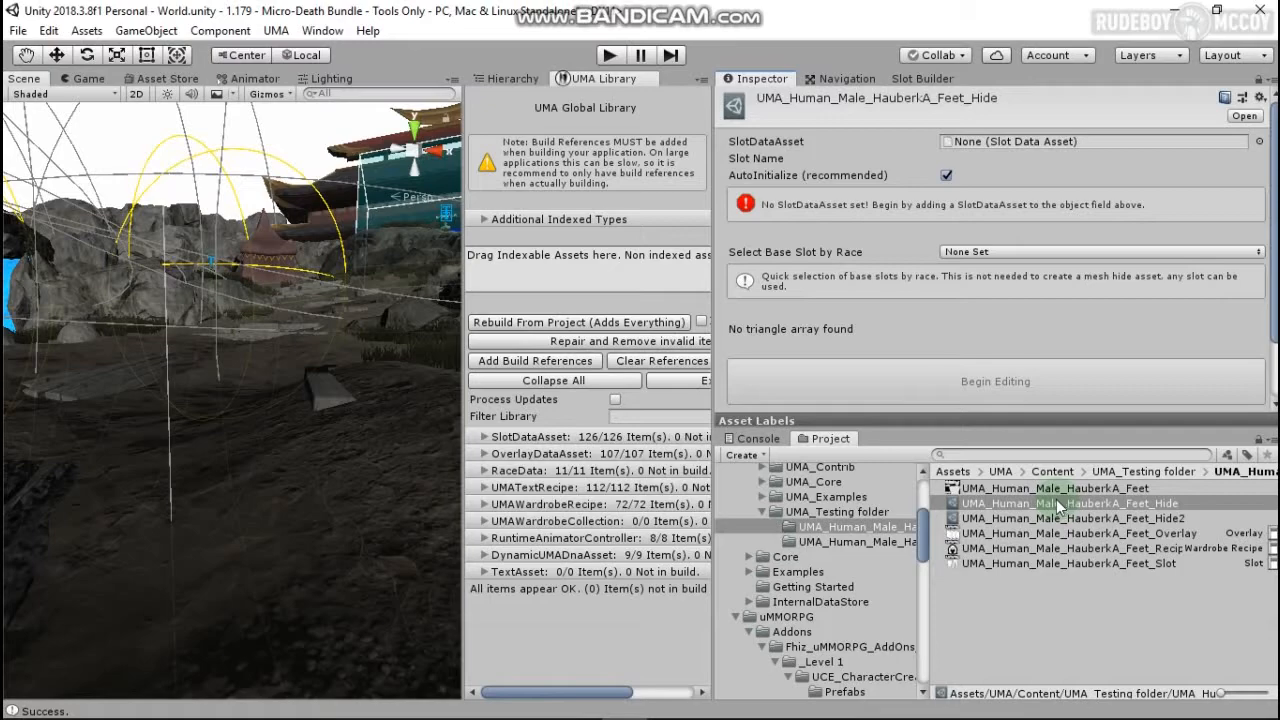
Step: Set Feet_Hide's SlotDataAsset to UMA_Human_Male_Feet_Slot, accepting the clear-data warning
click(1258, 142)
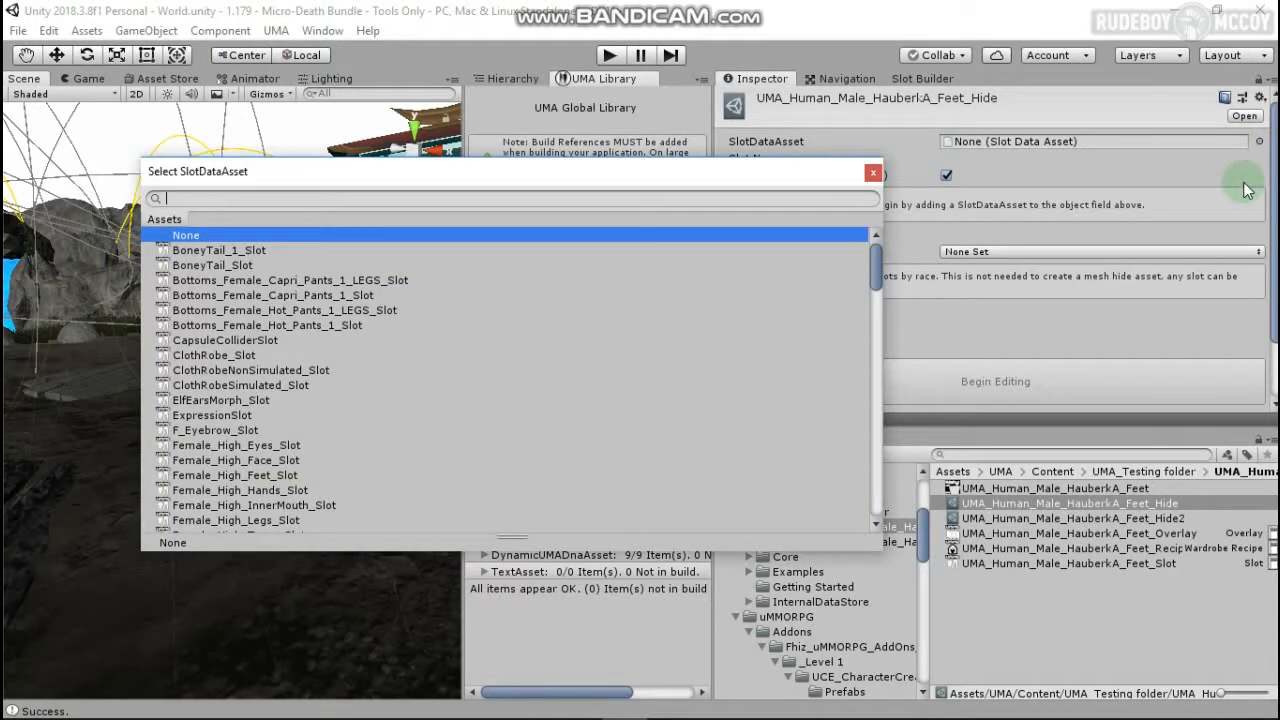
text(male)
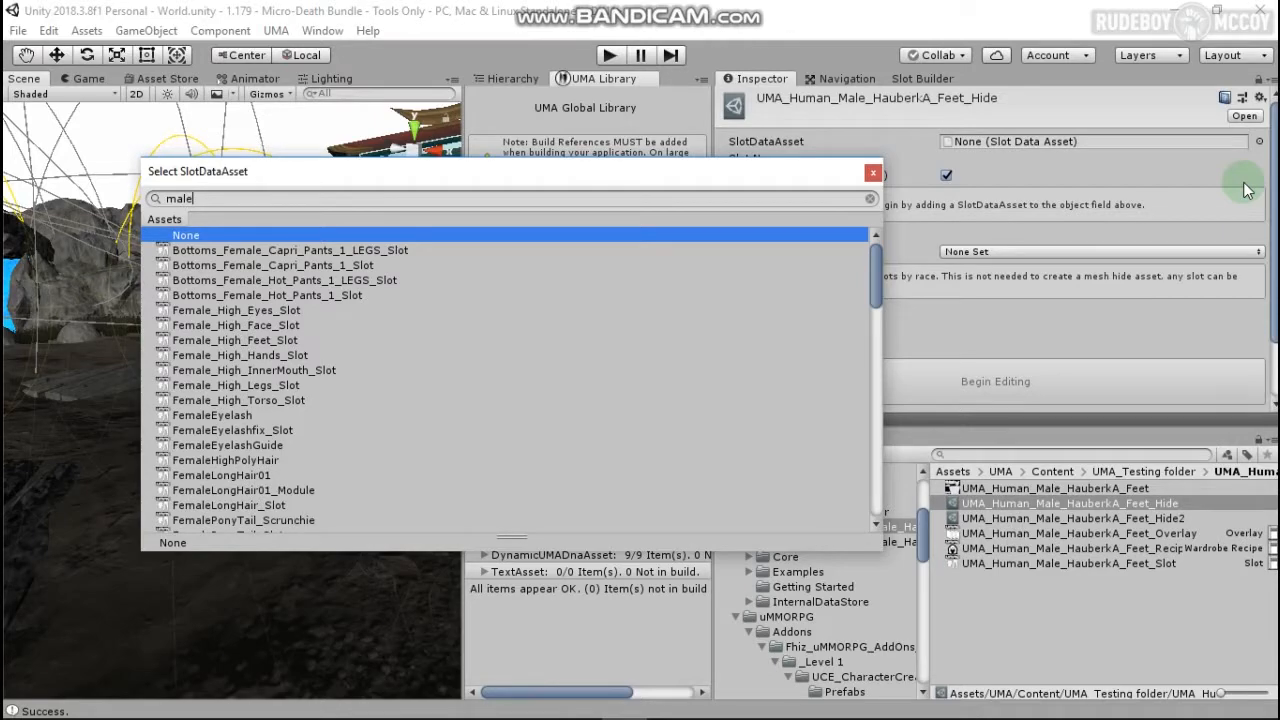
text(_fe)
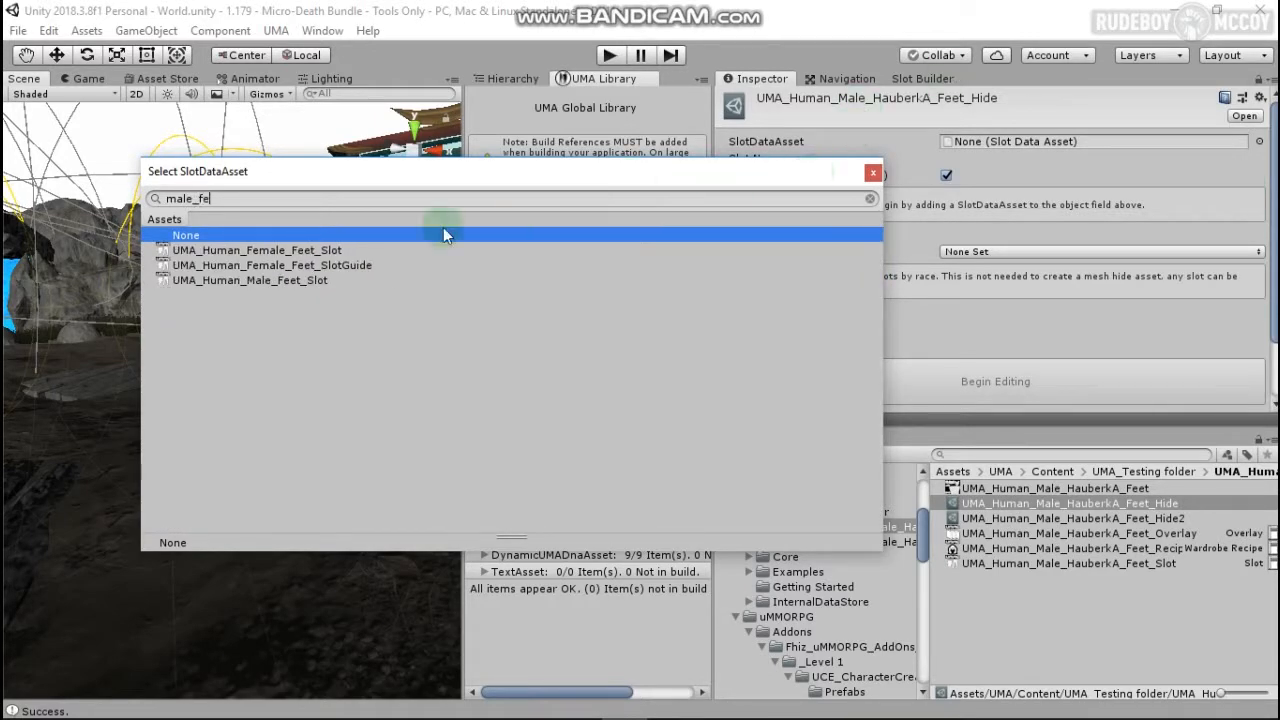
click(283, 280)
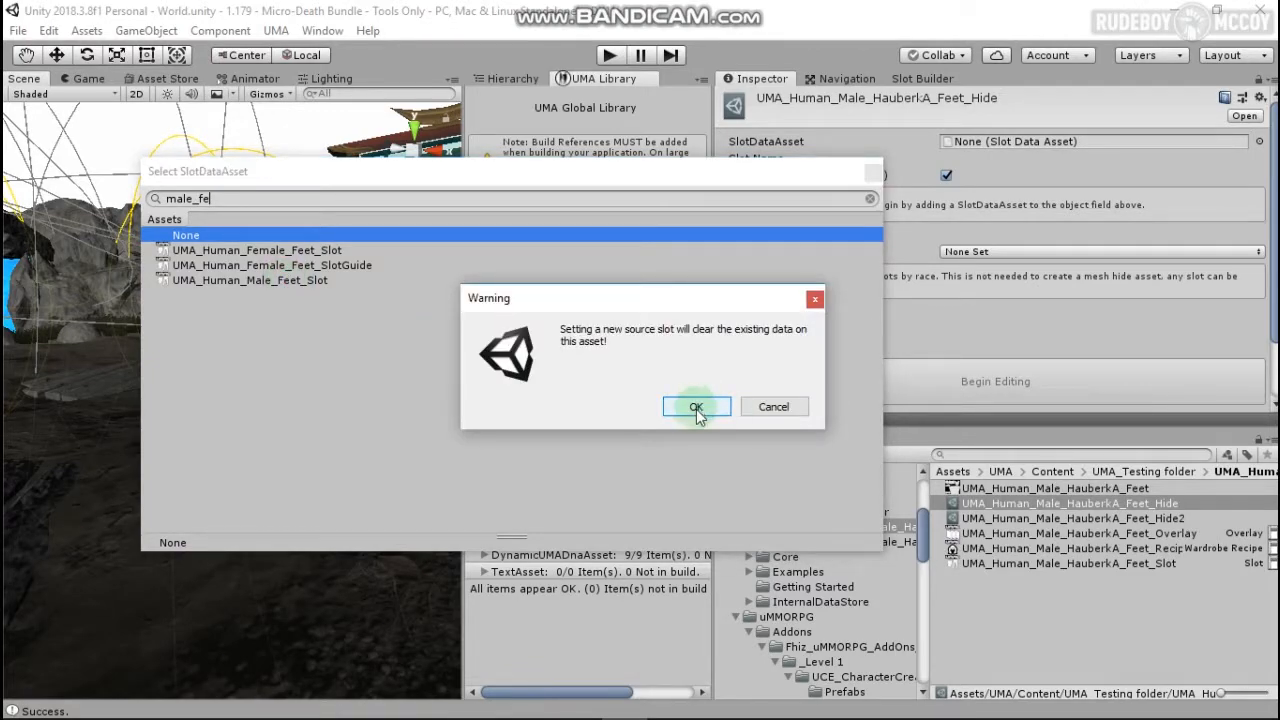
click(692, 407)
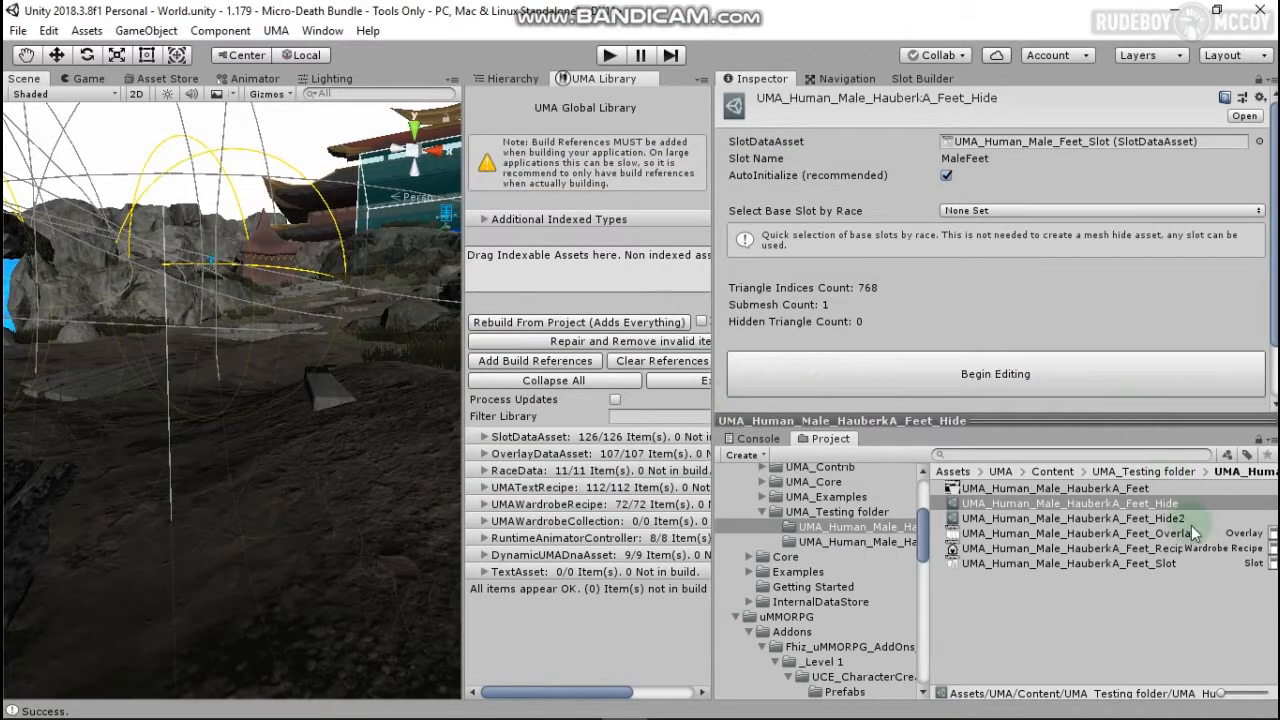
Step: Set Feet_Hide2's SlotDataAsset to UMA_Human_Male_Legs_Slot
click(1160, 517)
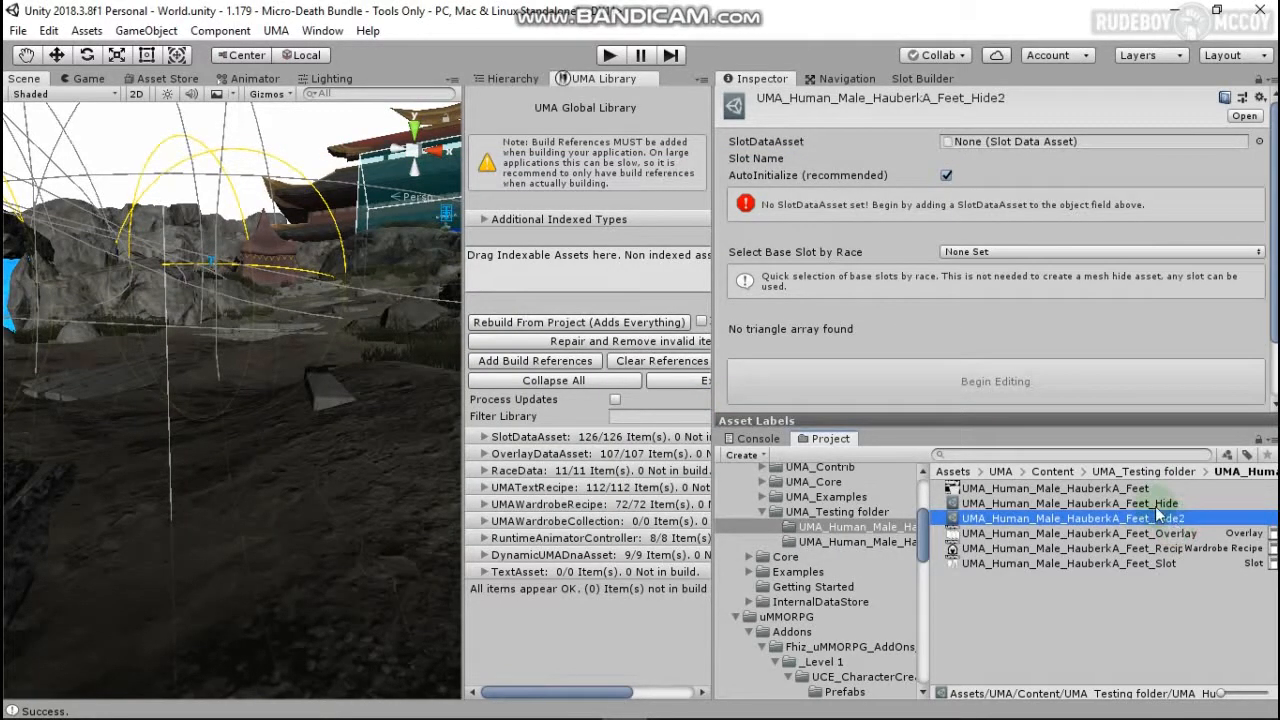
click(1256, 143)
text(male_L)
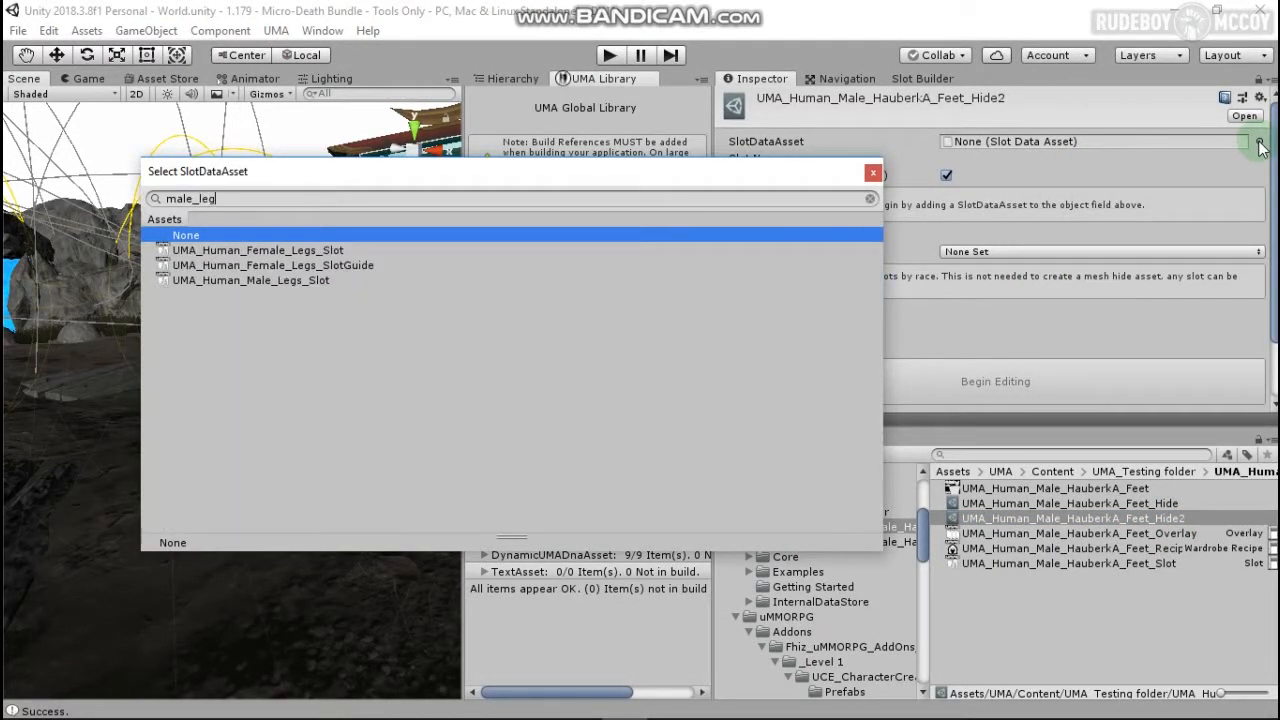
double_click(400, 276)
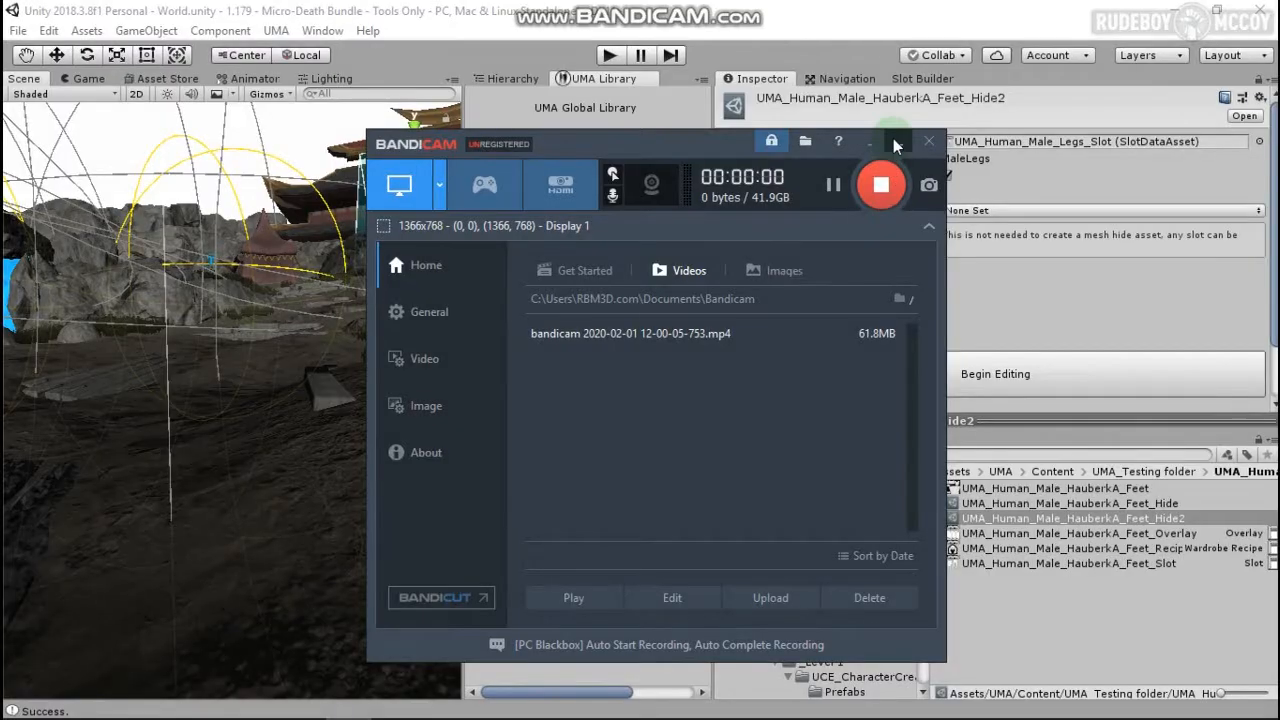
click(896, 146)
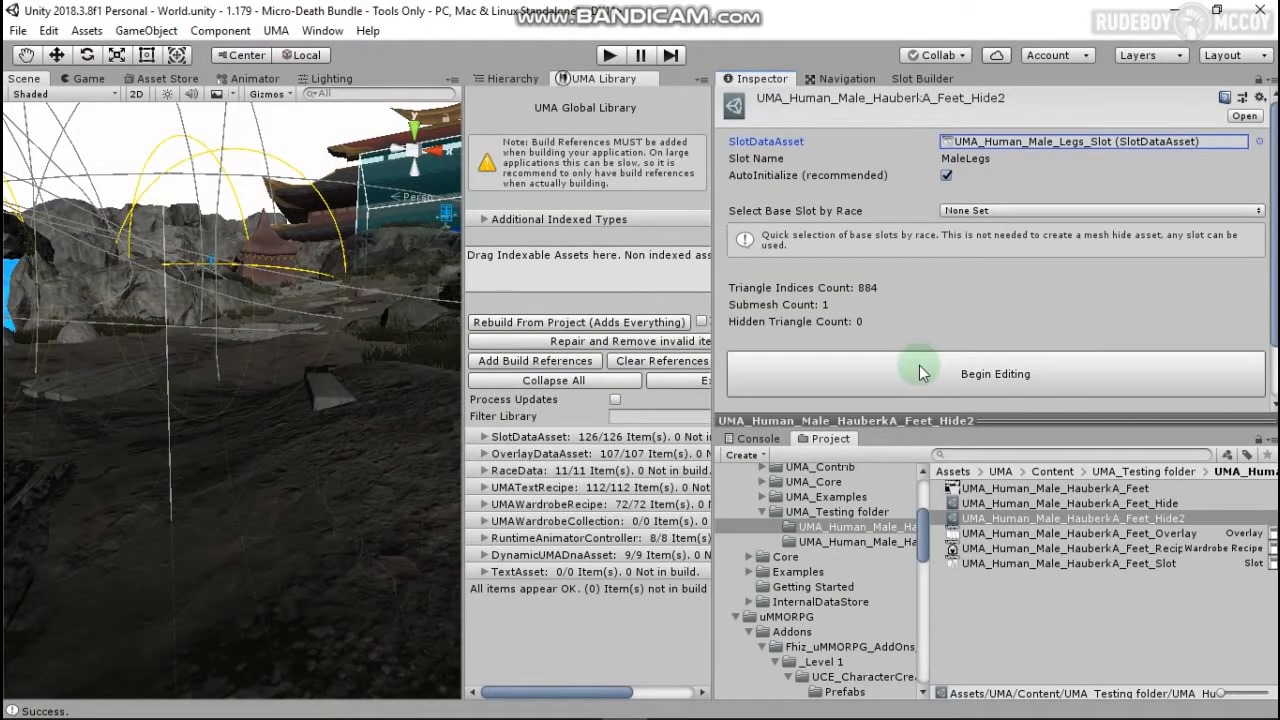
Step: Review both hide assets, then begin editing Feet_Hide's hidden triangles
click(1135, 504)
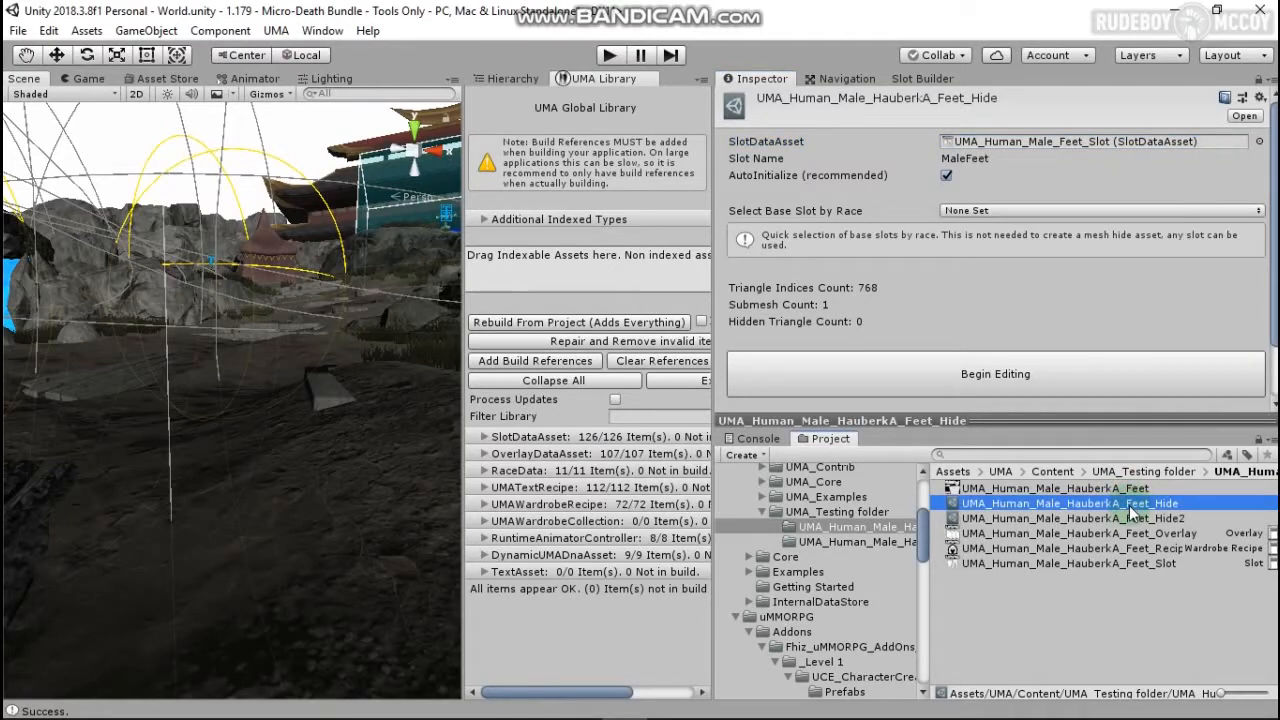
click(1120, 519)
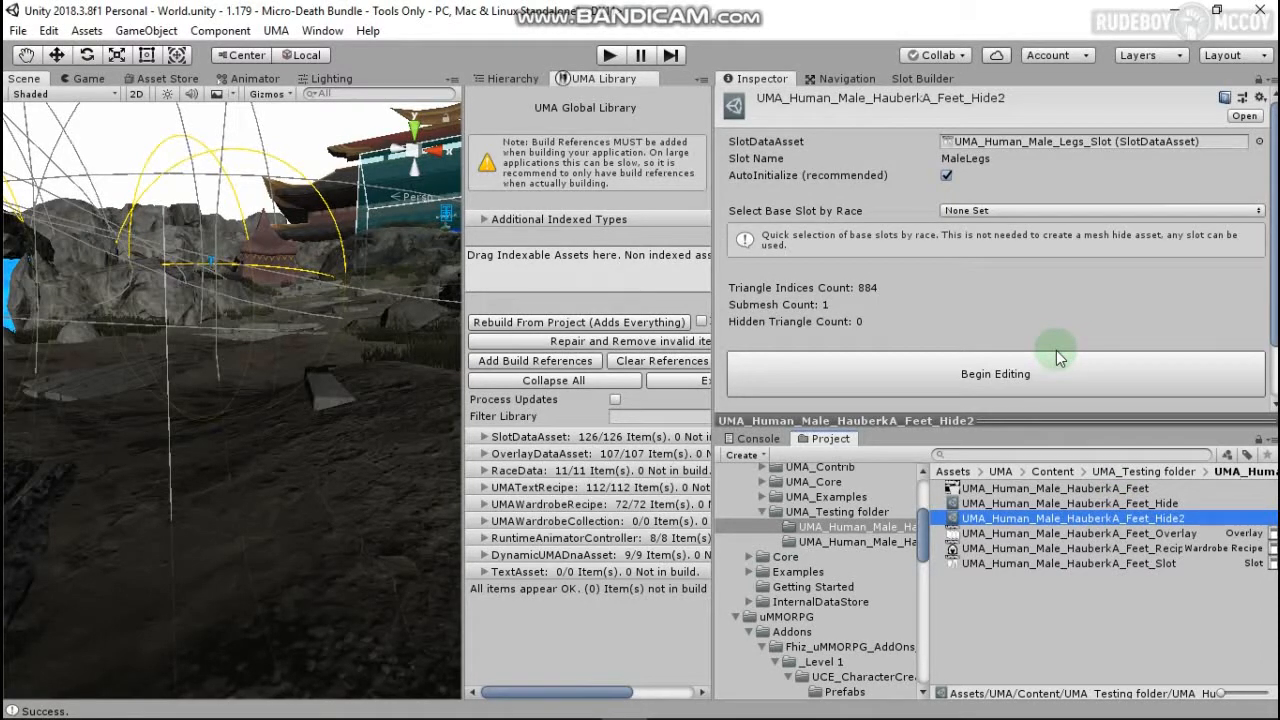
click(1090, 503)
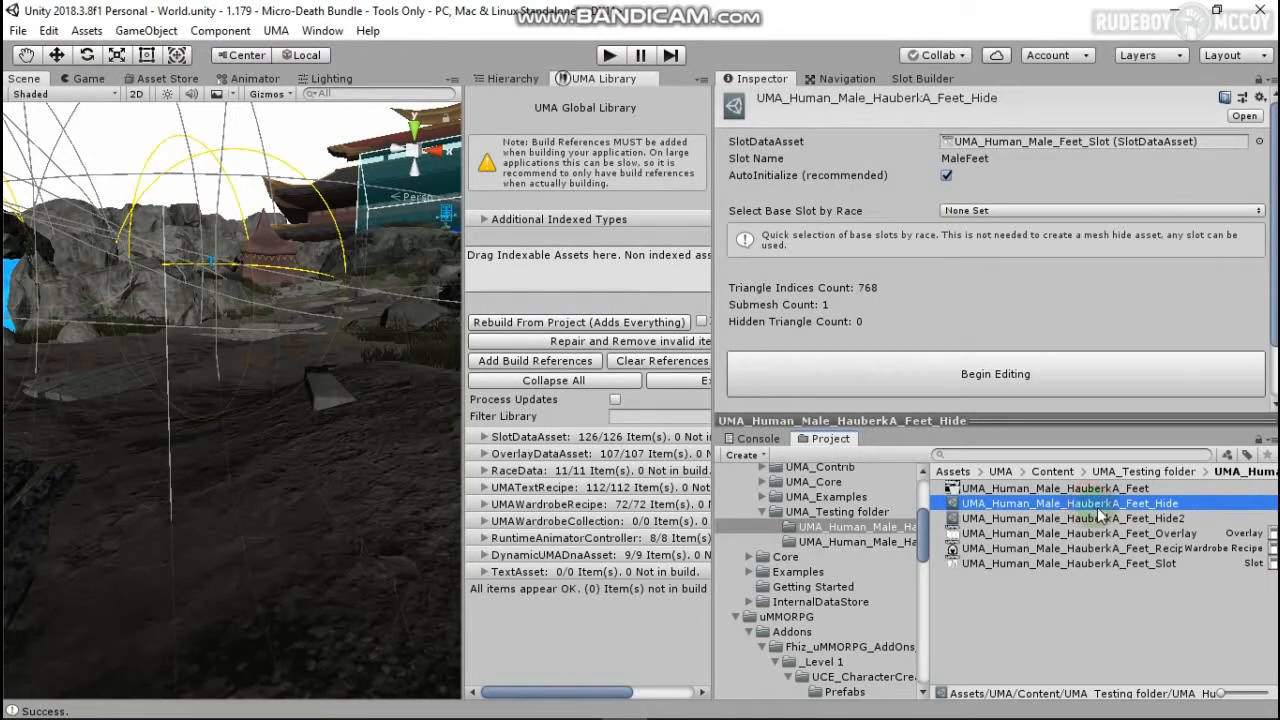
click(990, 372)
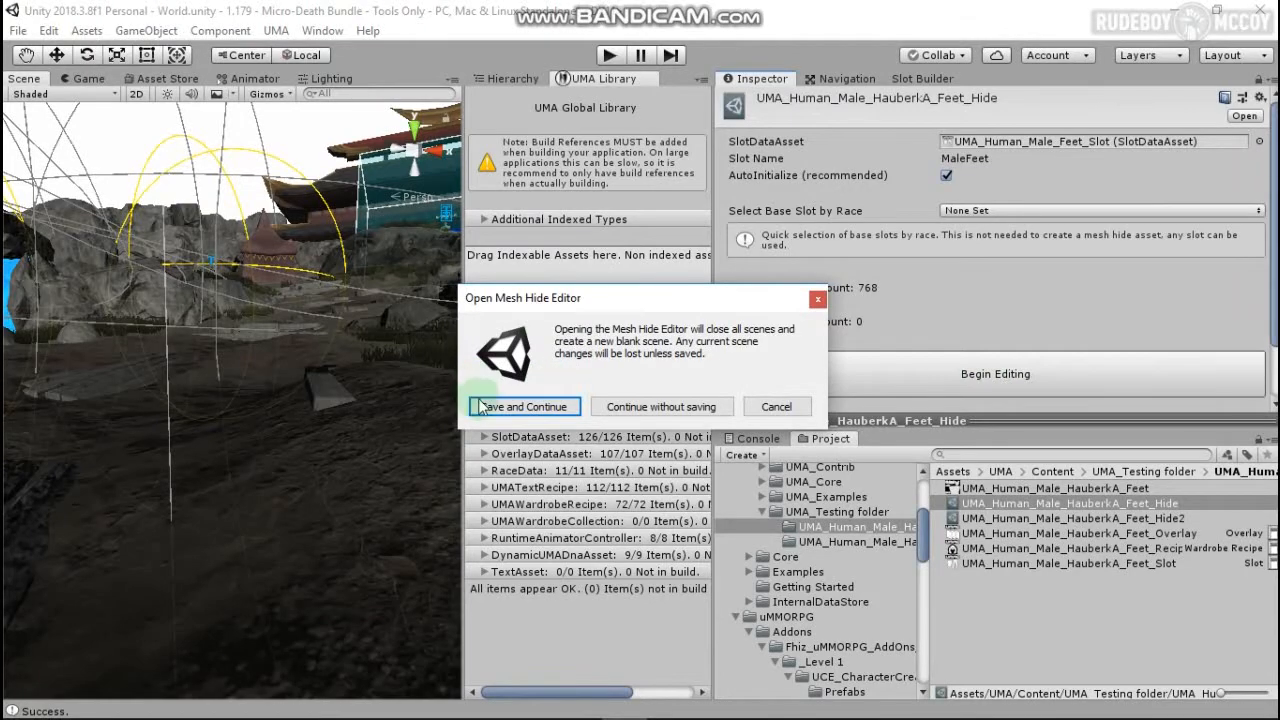
Step: Save the scene and use the HauberkA Feet_Slot as the occlusion slot
click(516, 407)
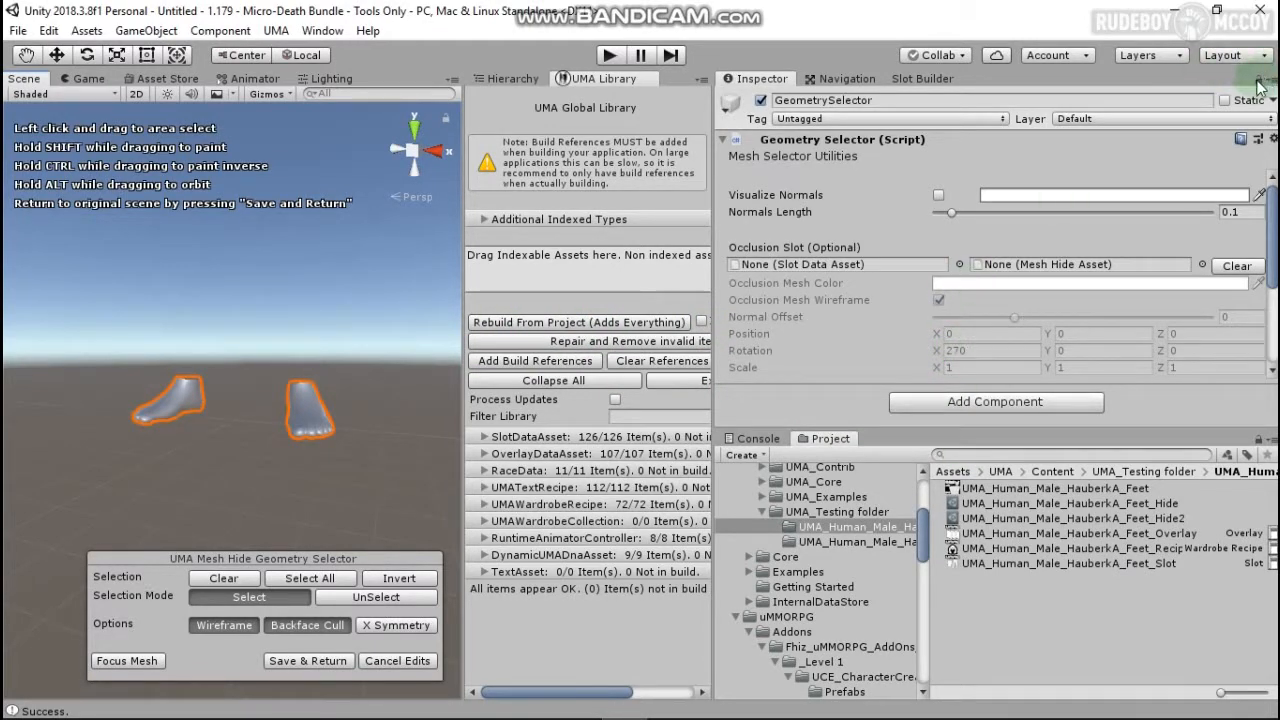
click(1060, 563)
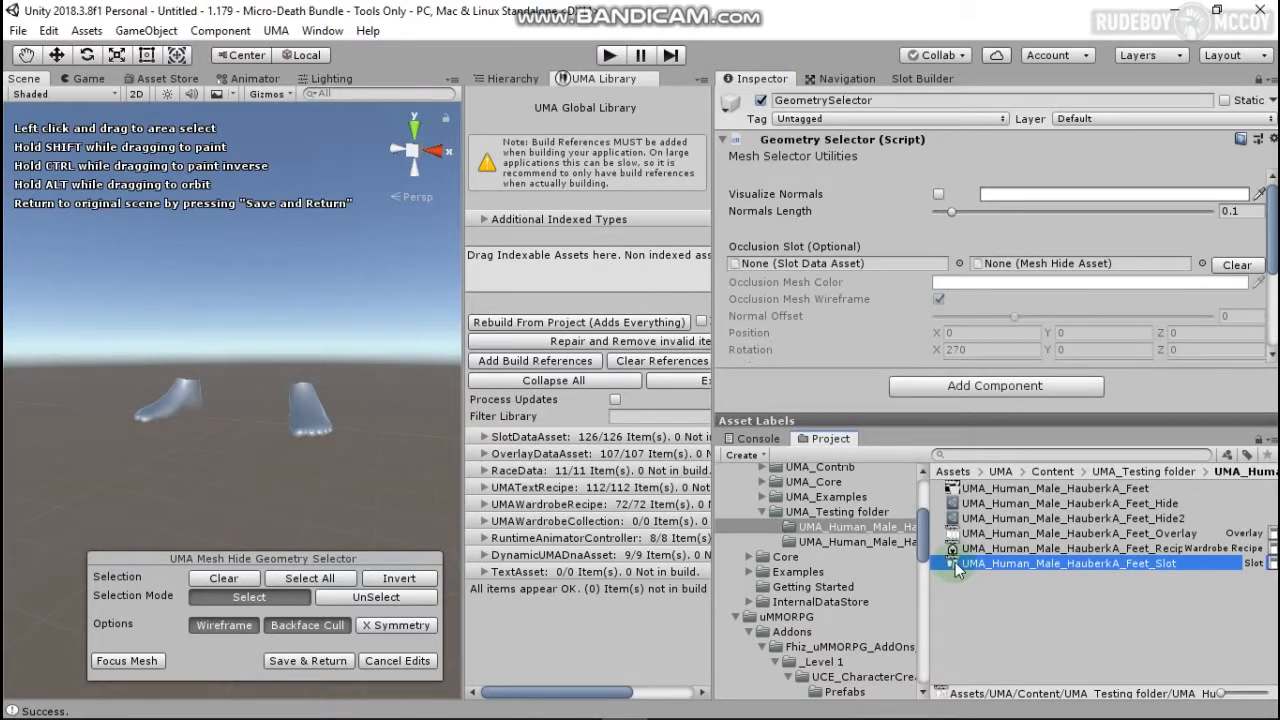
drag(955, 562, 887, 262)
right_drag(357, 391, 327, 424)
middle_drag(351, 314, 345, 350)
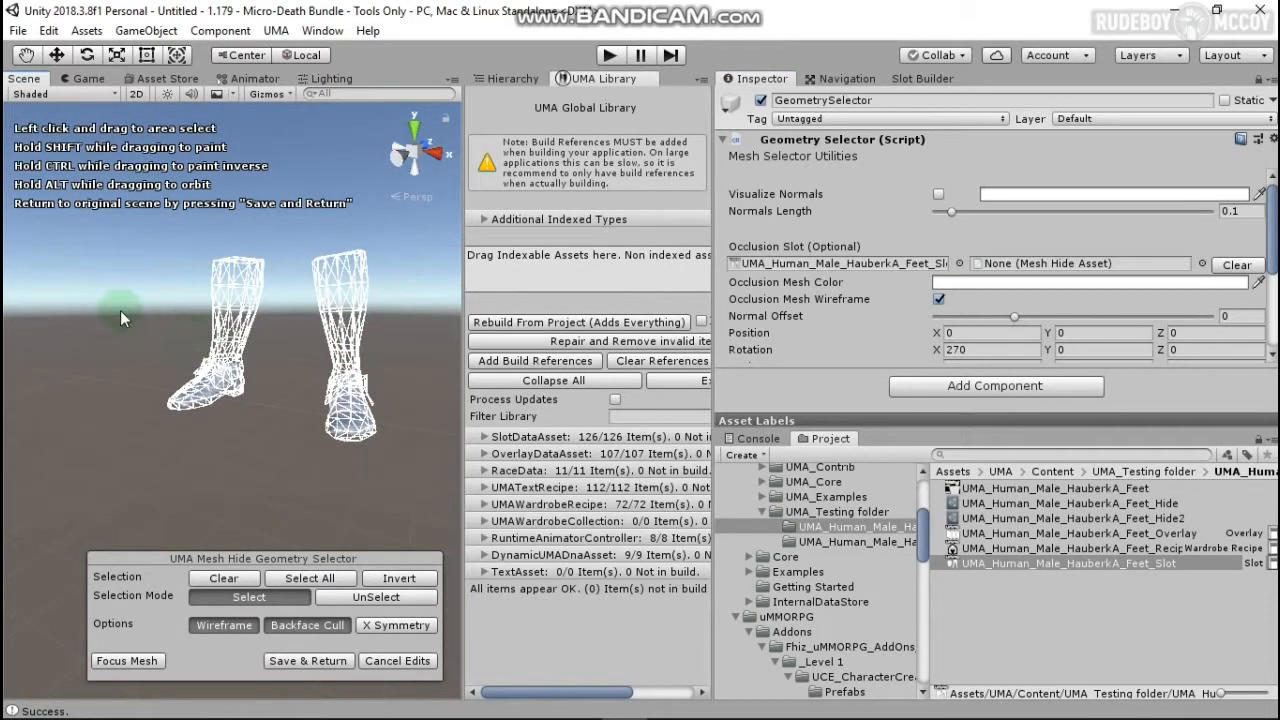
Step: Hide all 768 foot triangles and save back to the scene
click(297, 583)
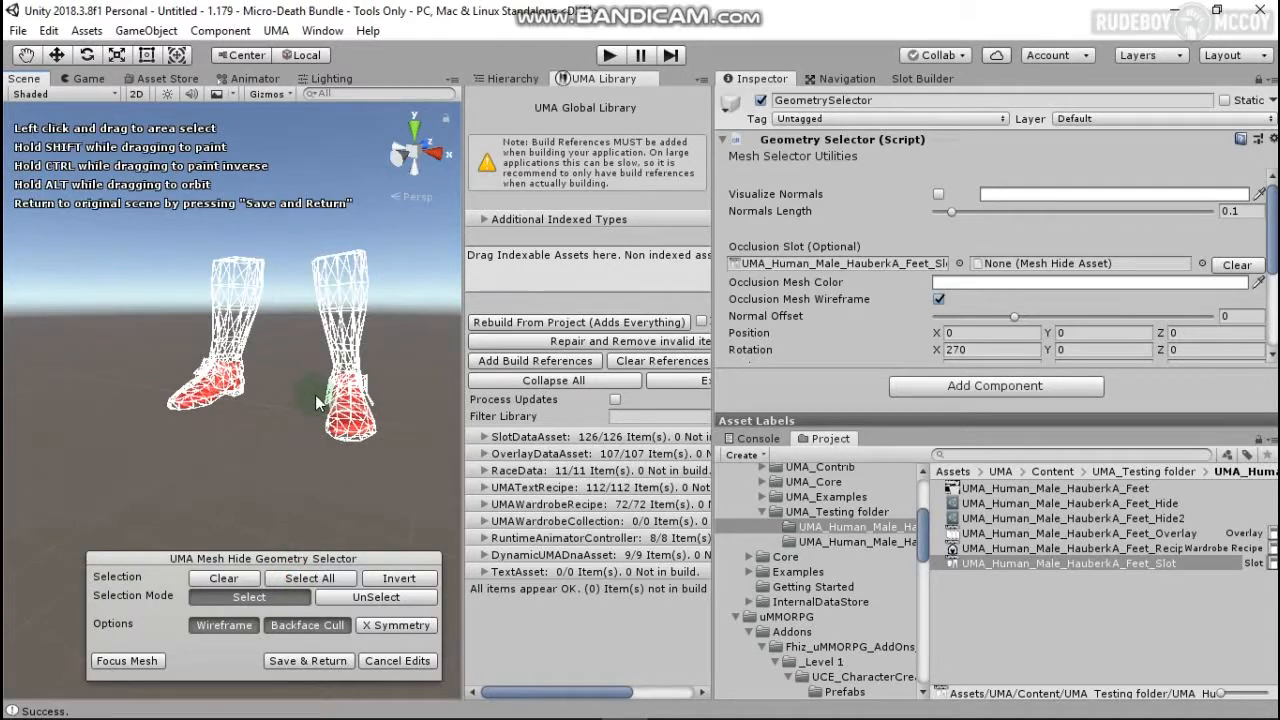
click(303, 666)
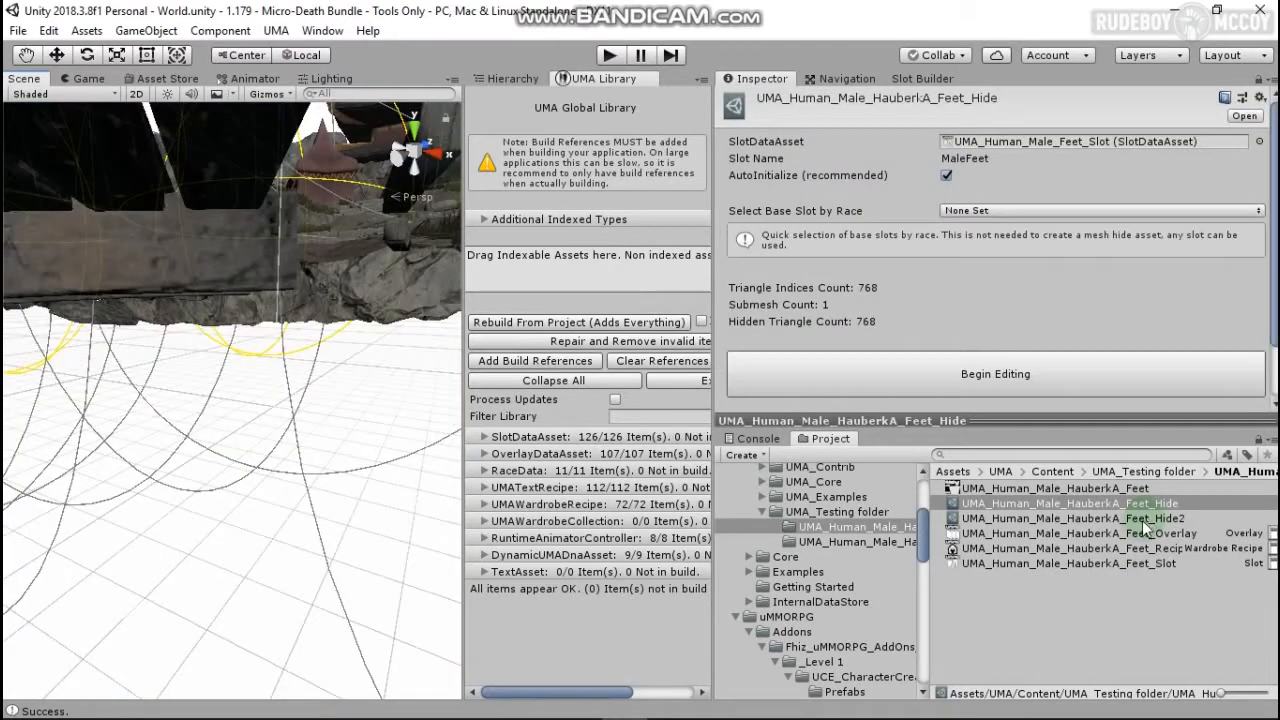
click(1150, 519)
Step: Save the scene and open Feet_Hide2's legs in the hide editor, using HauberkA Feet_Slot for occlusion
click(1004, 374)
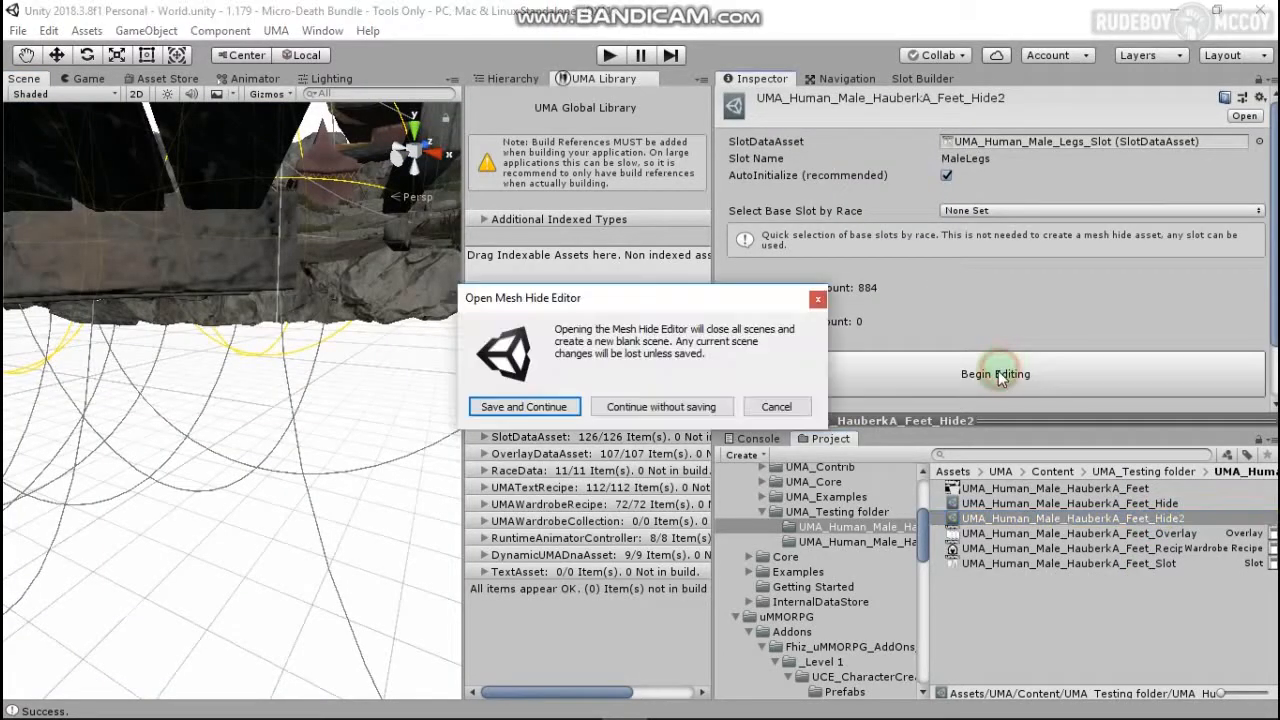
click(556, 404)
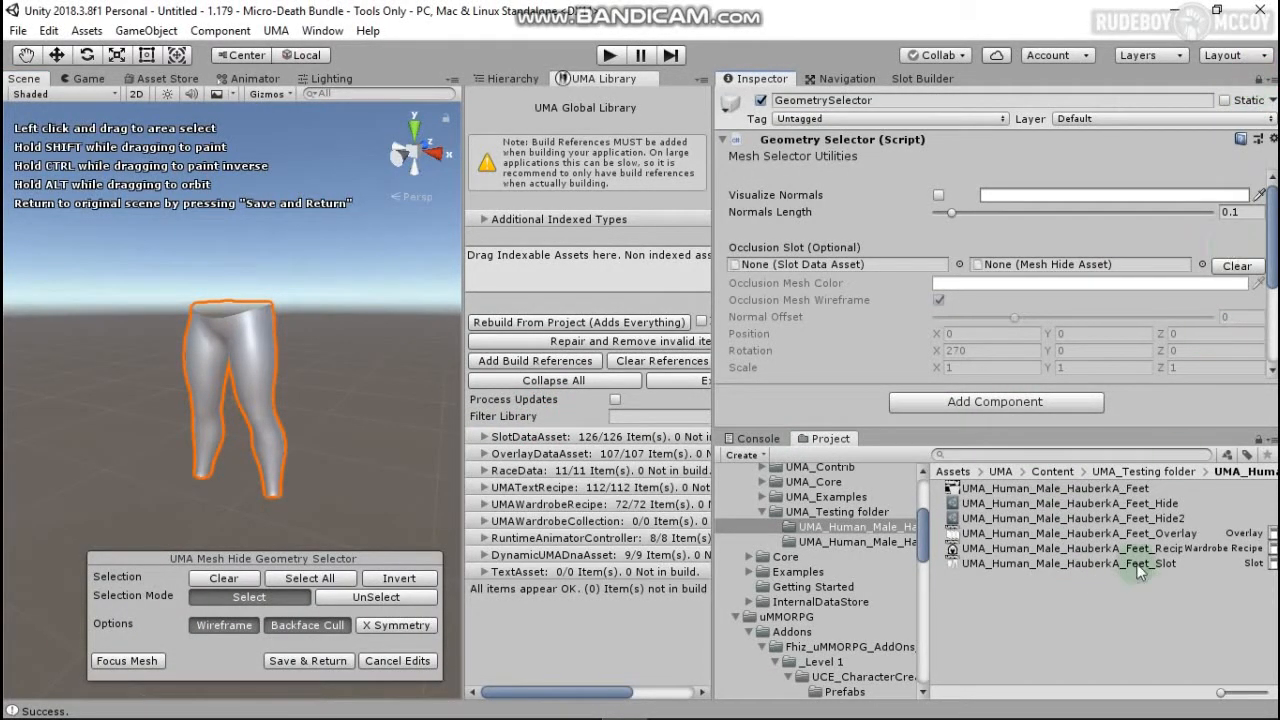
drag(1088, 562, 878, 269)
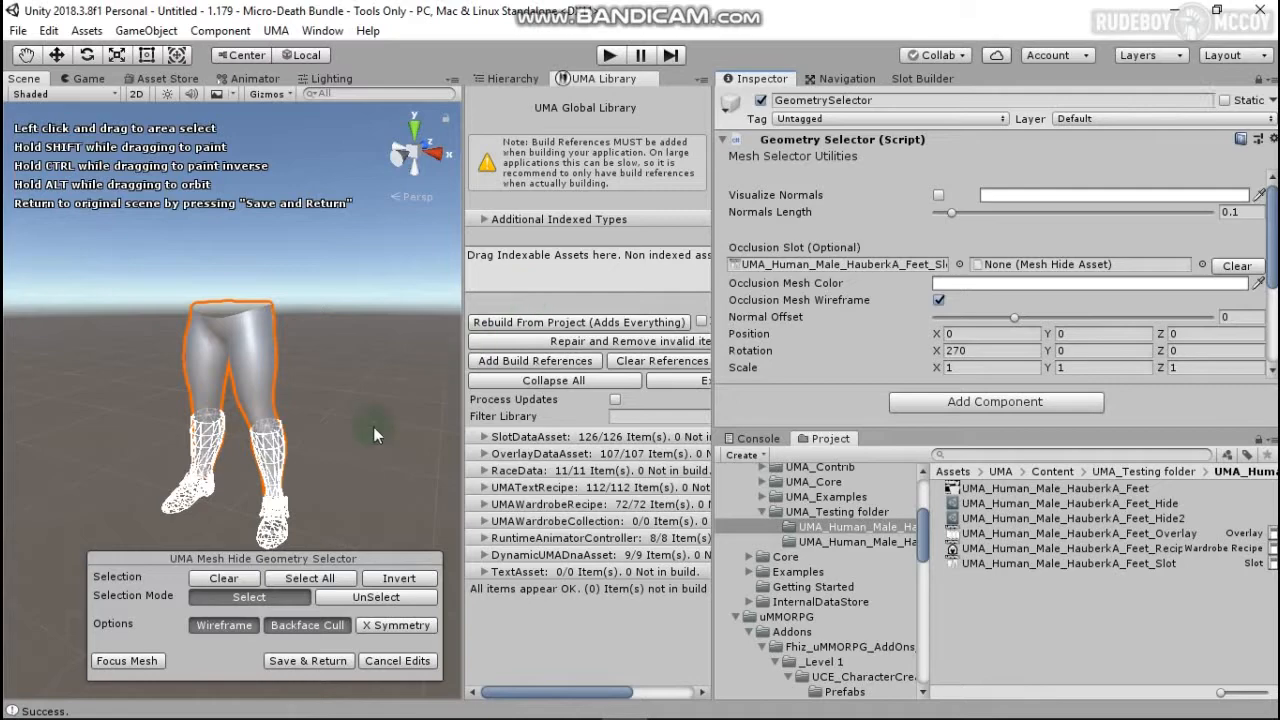
scroll(960, 325, down, 4)
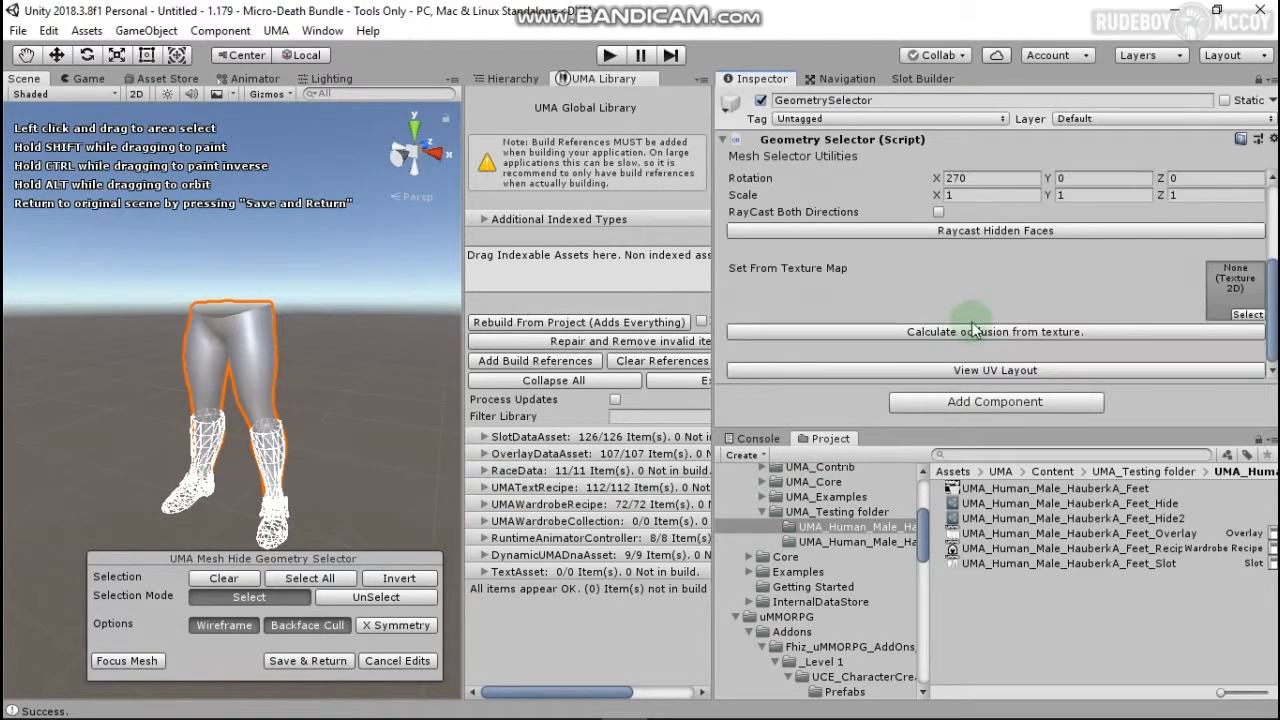
Step: Auto-mark the leg faces covered by the HauberkA boots and view the legs from below
click(1008, 233)
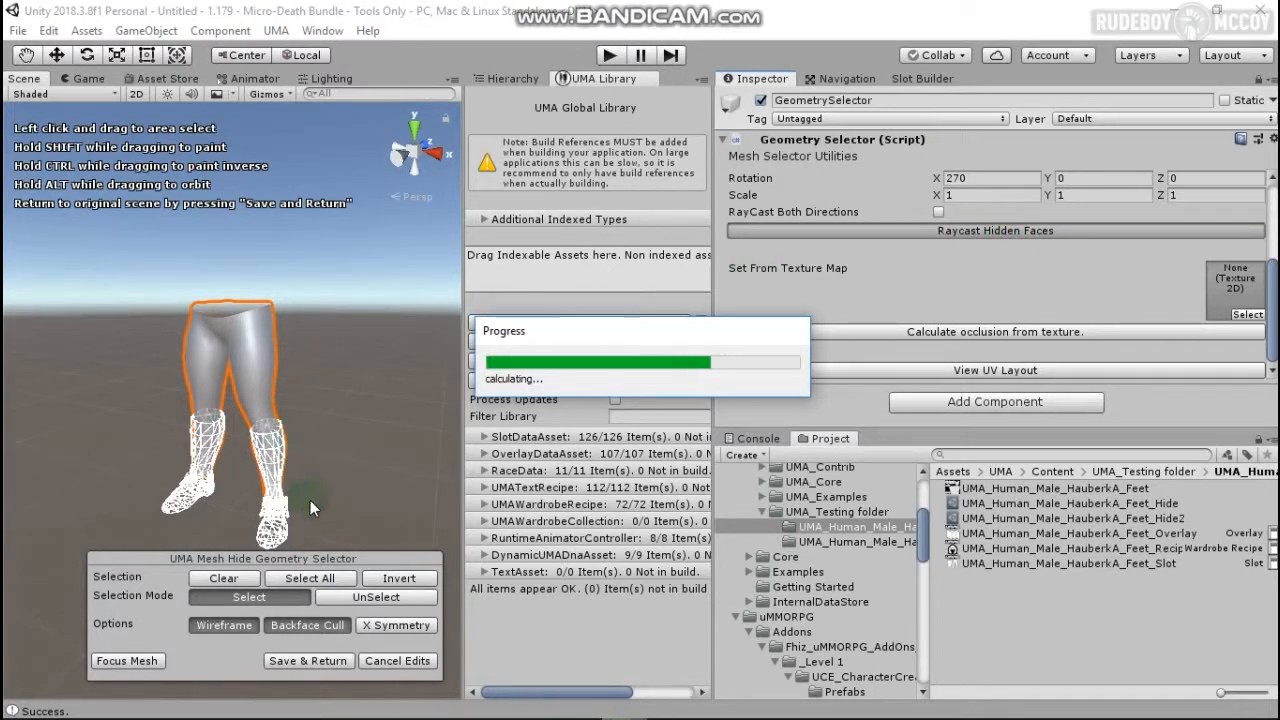
middle_drag(325, 498, 347, 432)
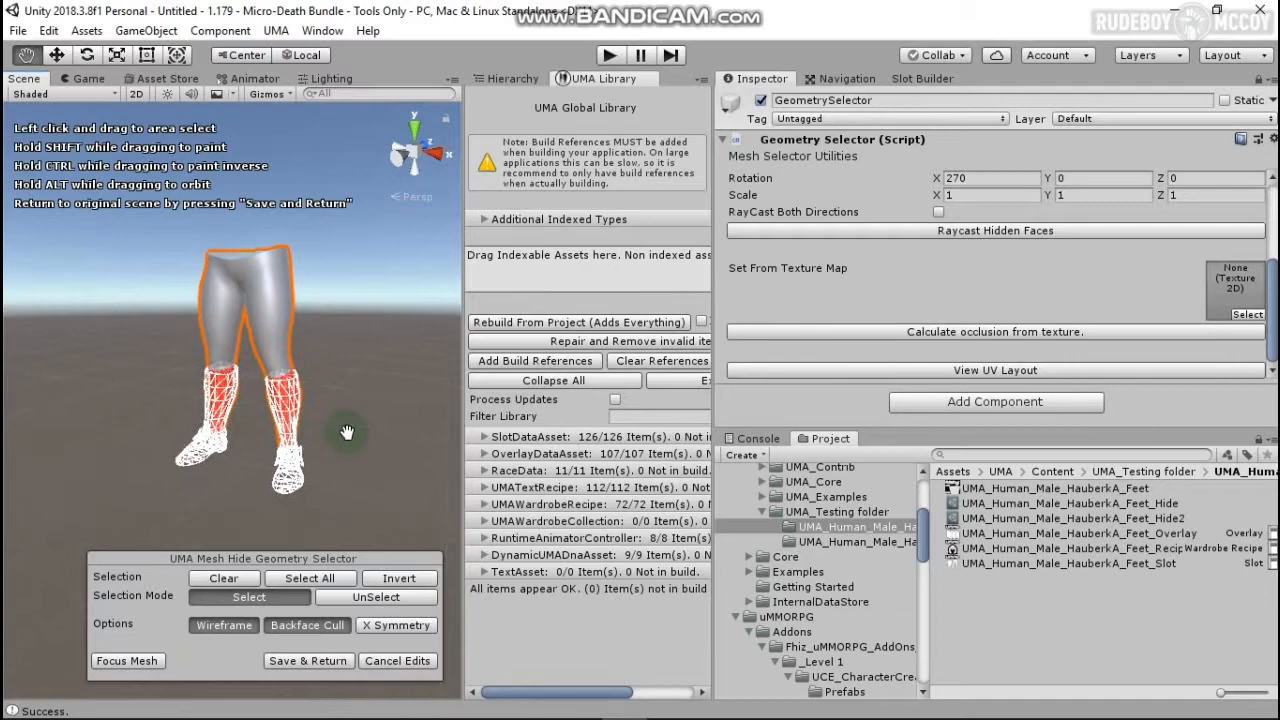
scroll(340, 425, up, 6)
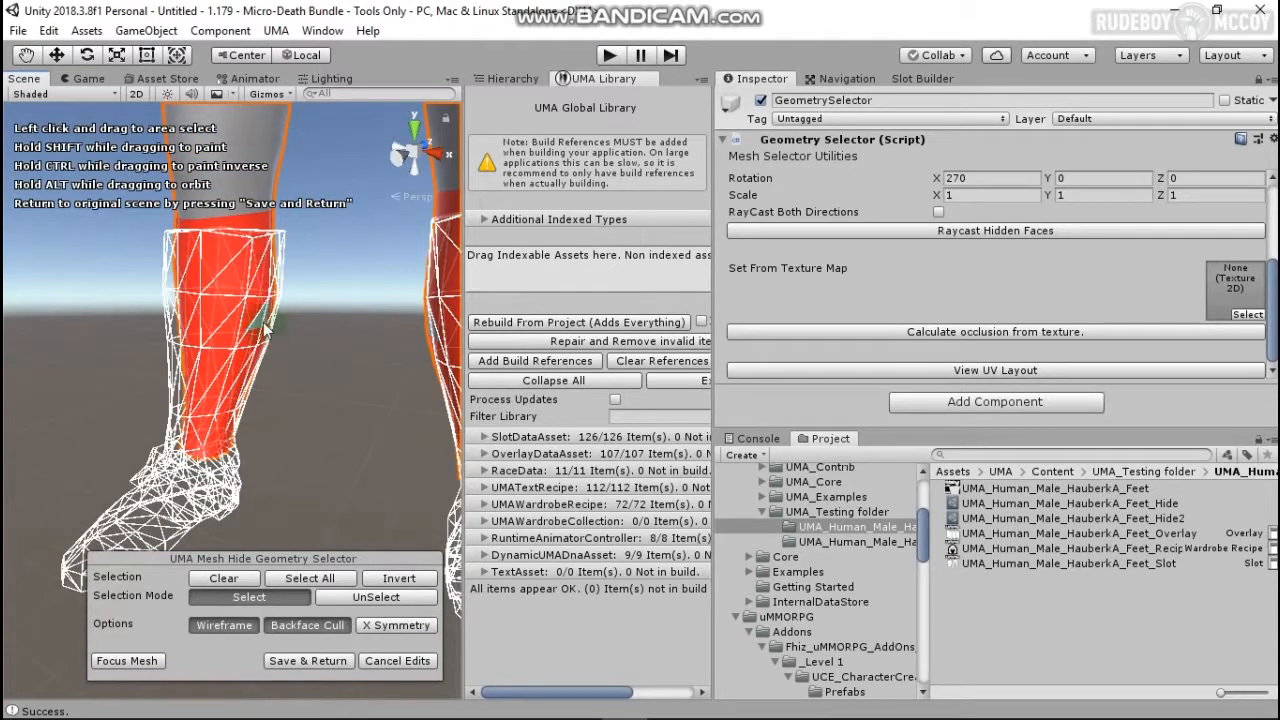
middle_drag(268, 248, 279, 290)
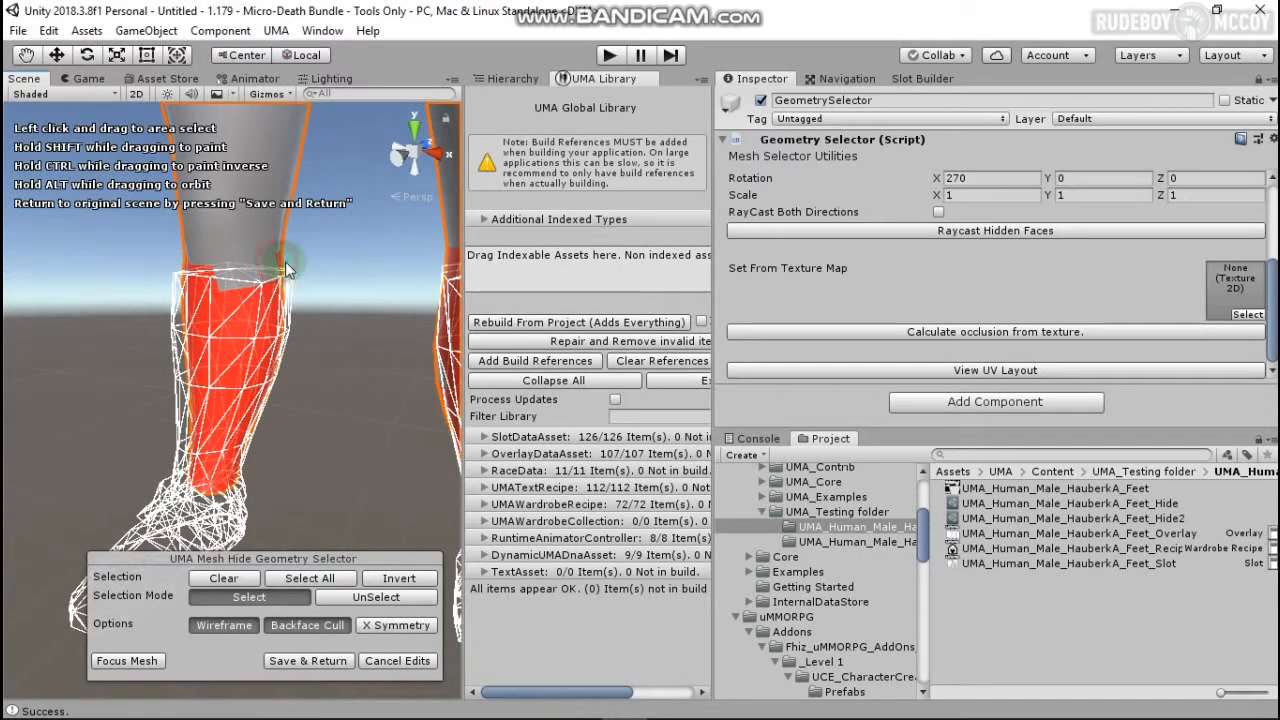
middle_drag(245, 295, 305, 333)
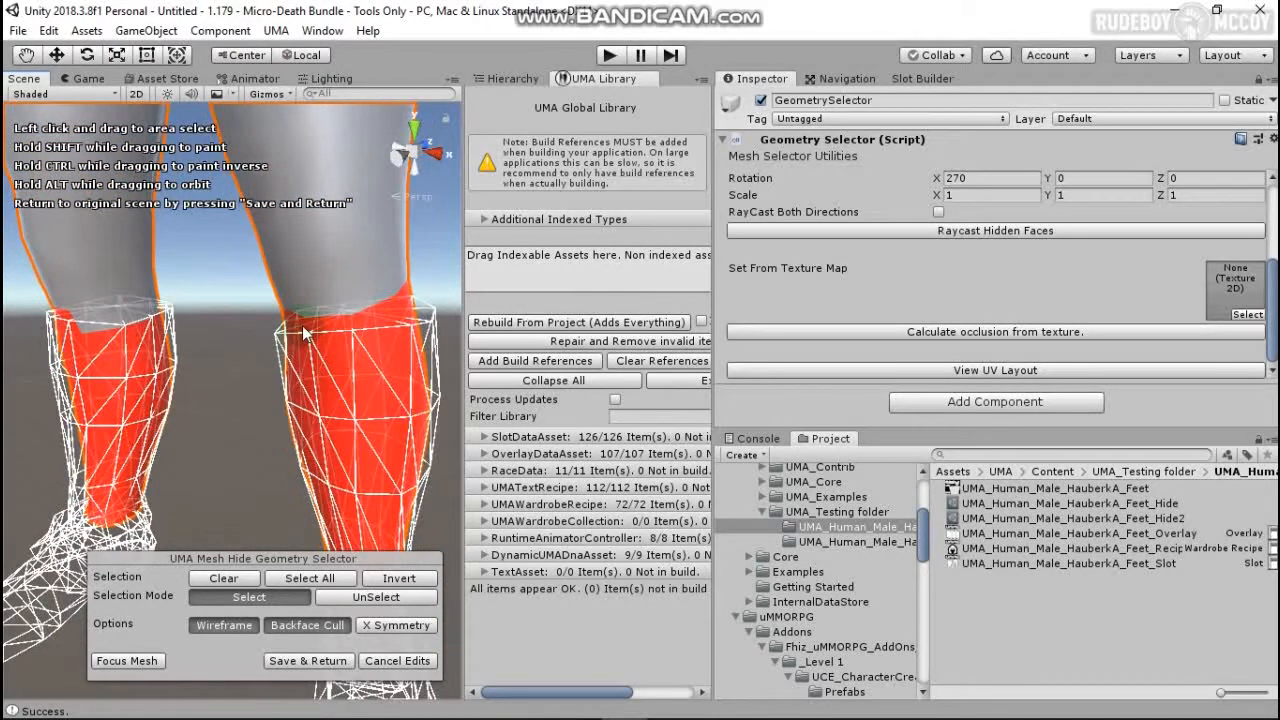
alt+drag(338, 393, 392, 328)
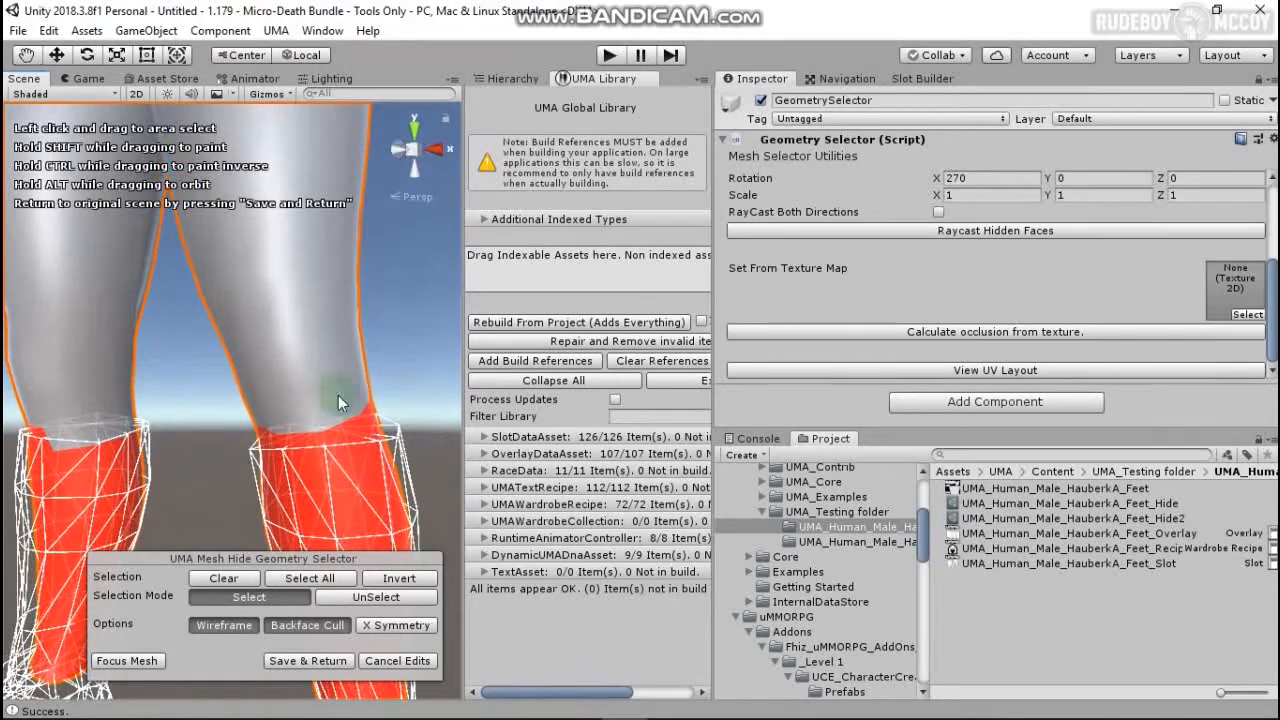
middle_drag(339, 398, 305, 373)
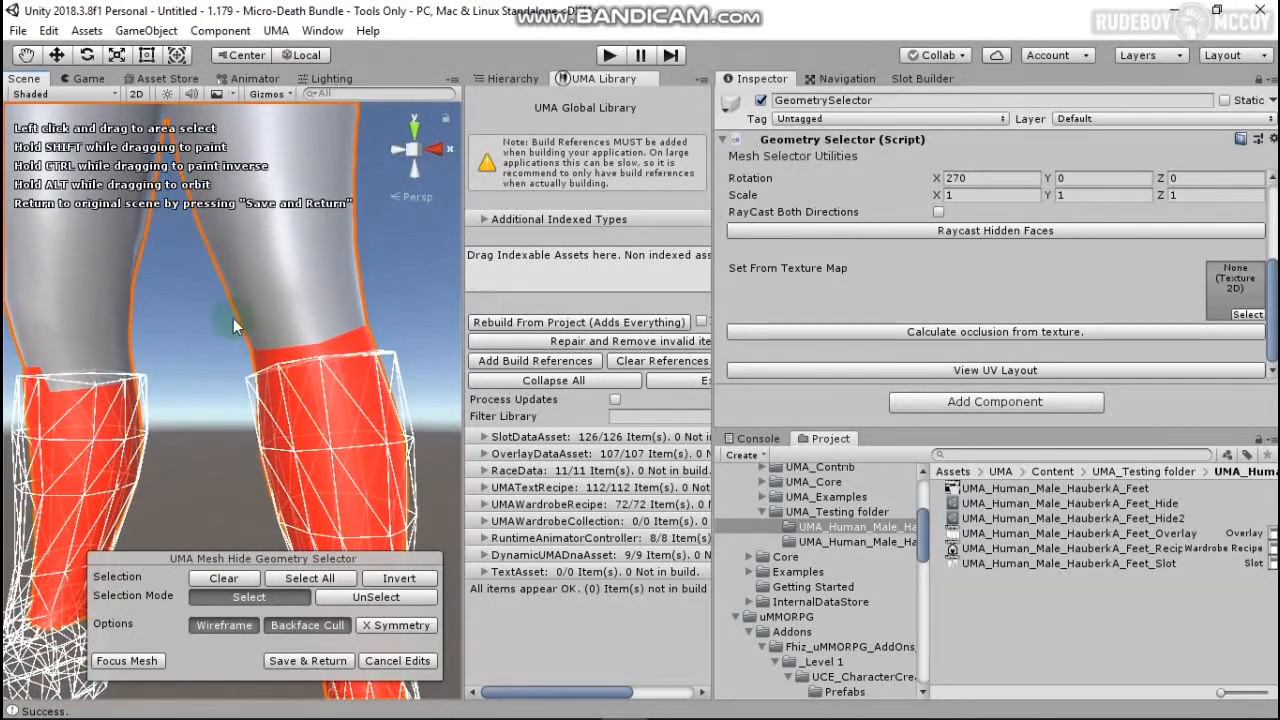
Step: Deselect the red faces near the top of the right leg, then orbit to inspect both legs
click(356, 596)
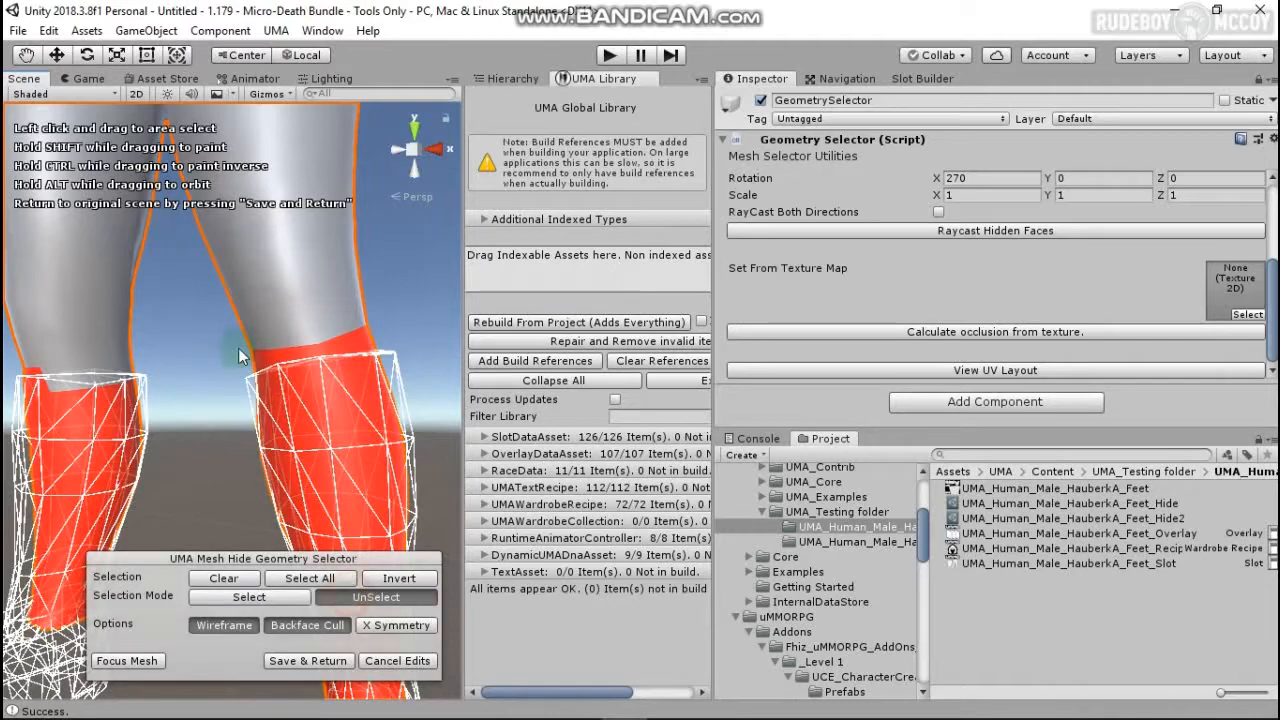
drag(274, 320, 409, 323)
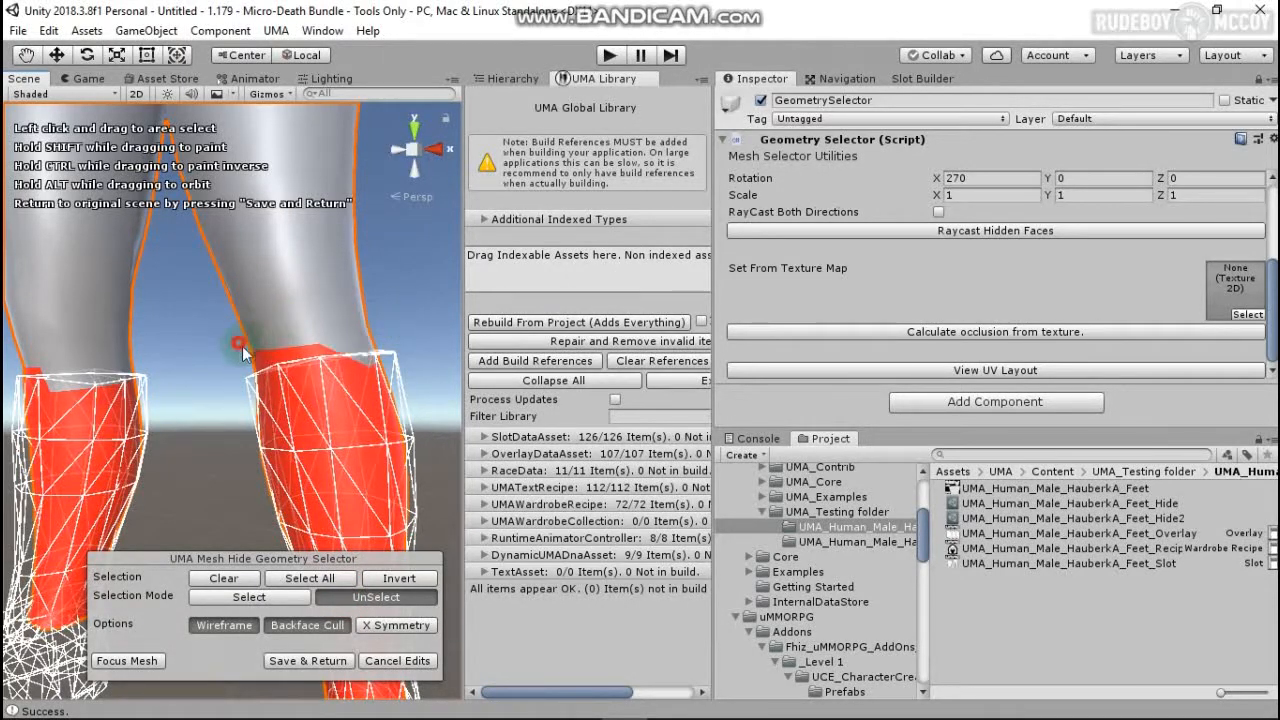
shift+drag(306, 354, 337, 356)
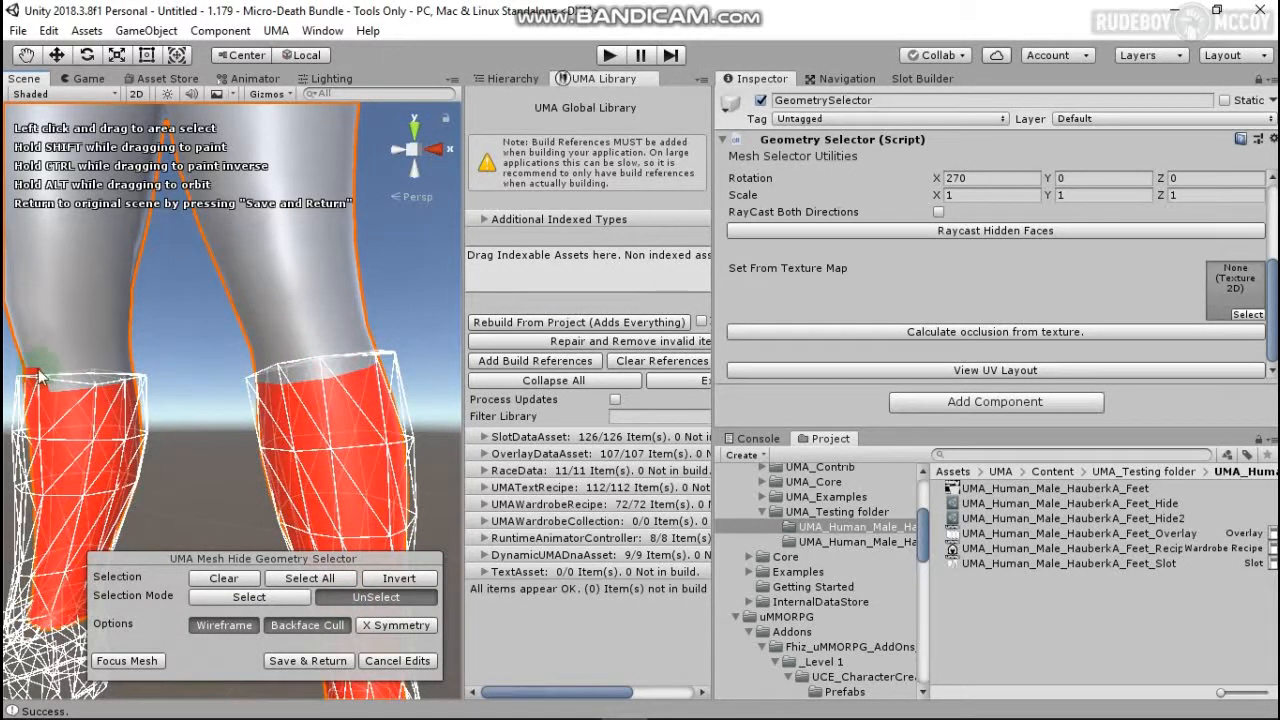
scroll(349, 440, down, 4)
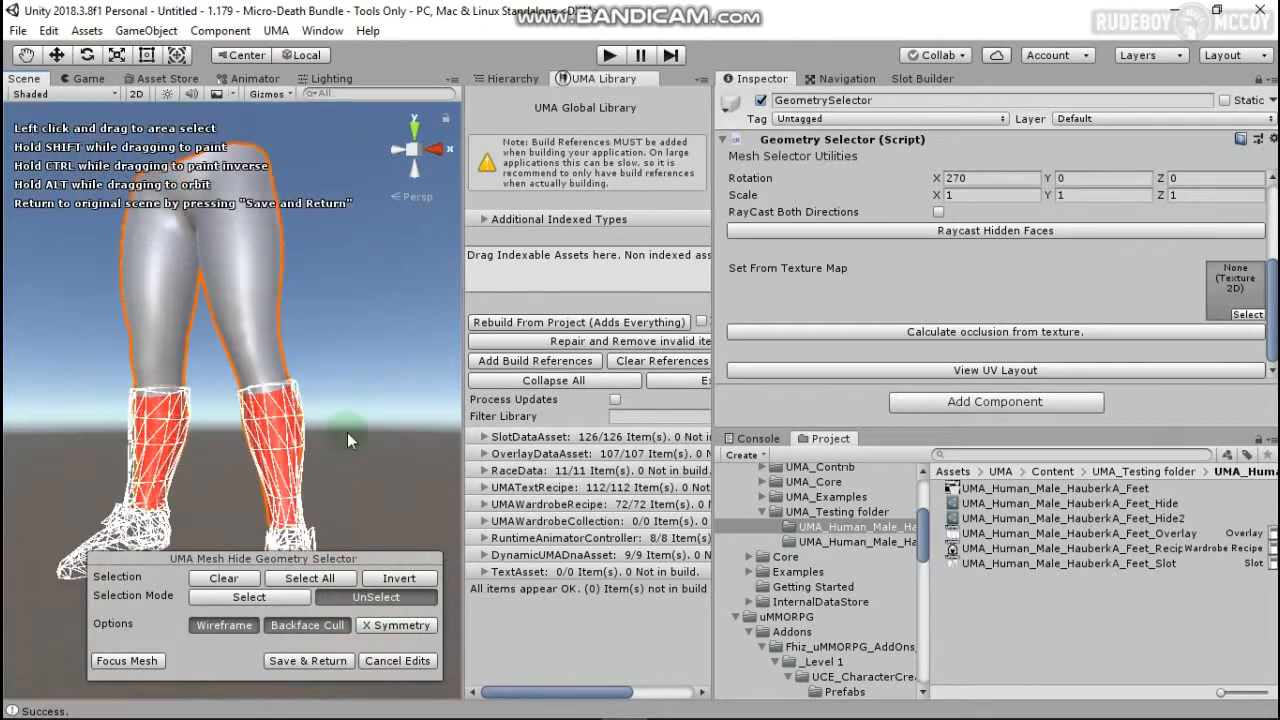
middle_drag(334, 449, 295, 412)
alt+drag(295, 412, 186, 447)
middle_drag(386, 438, 168, 442)
alt+drag(376, 432, 86, 423)
middle_drag(392, 457, 83, 434)
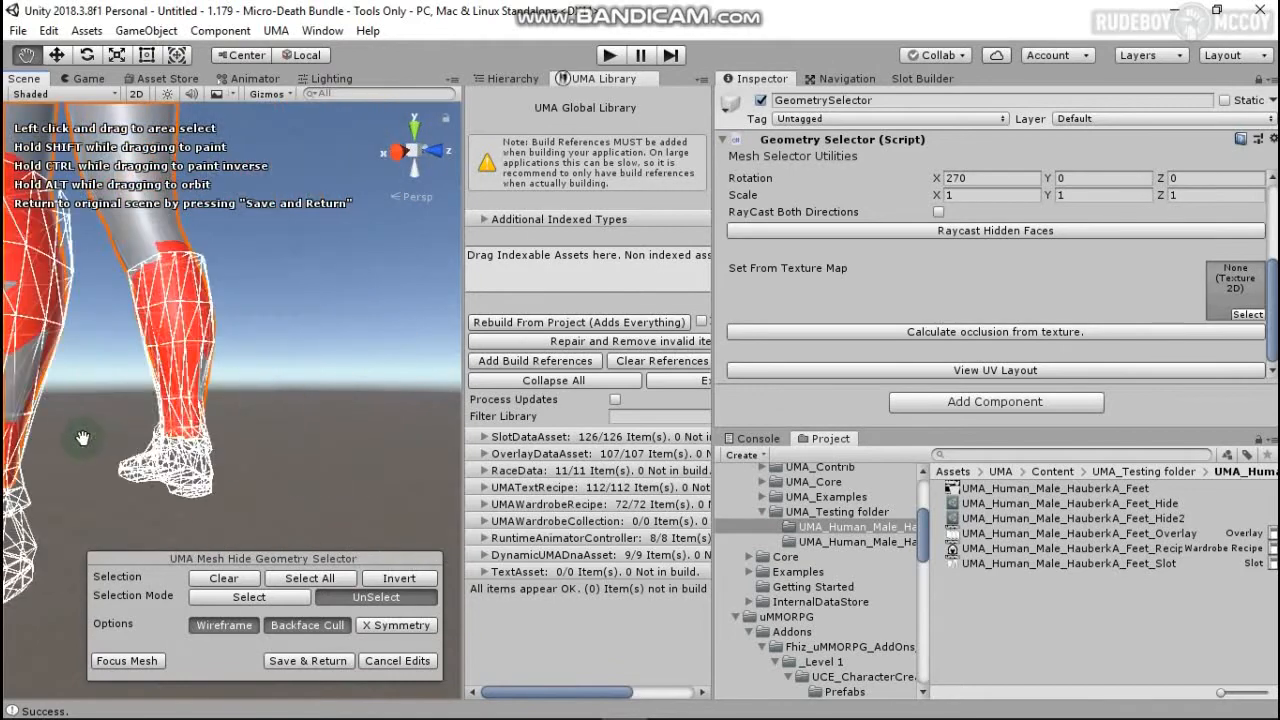
middle_drag(165, 428, 279, 429)
alt+drag(312, 425, 203, 425)
middle_drag(335, 428, 148, 436)
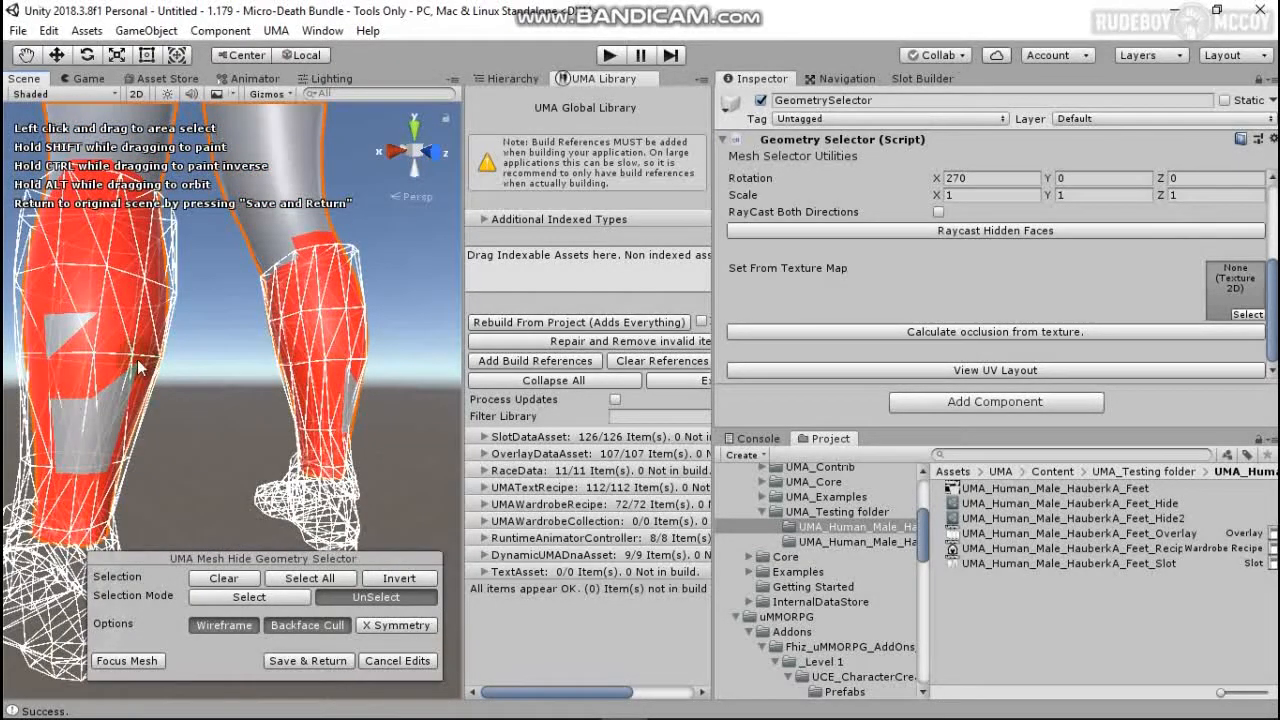
Step: Add all the remaining gray triangles on the left calf to the hide selection
click(249, 597)
click(60, 330)
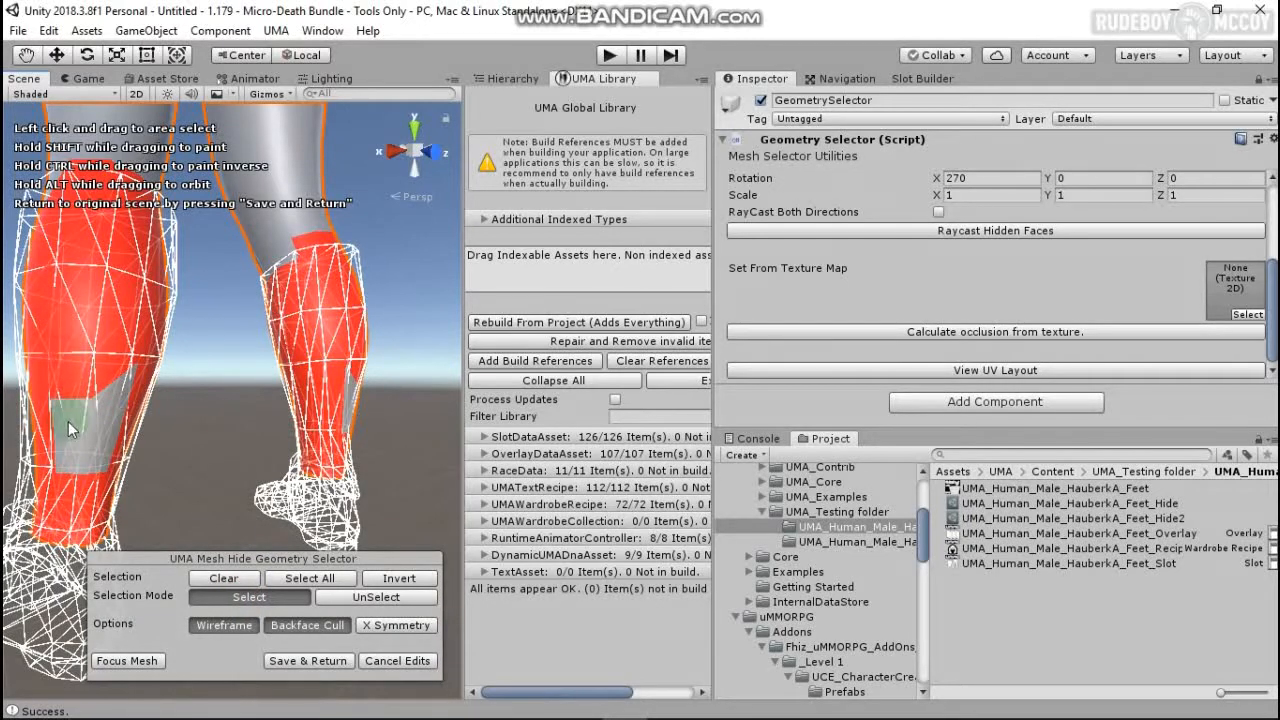
click(69, 421)
click(73, 458)
click(76, 452)
click(92, 458)
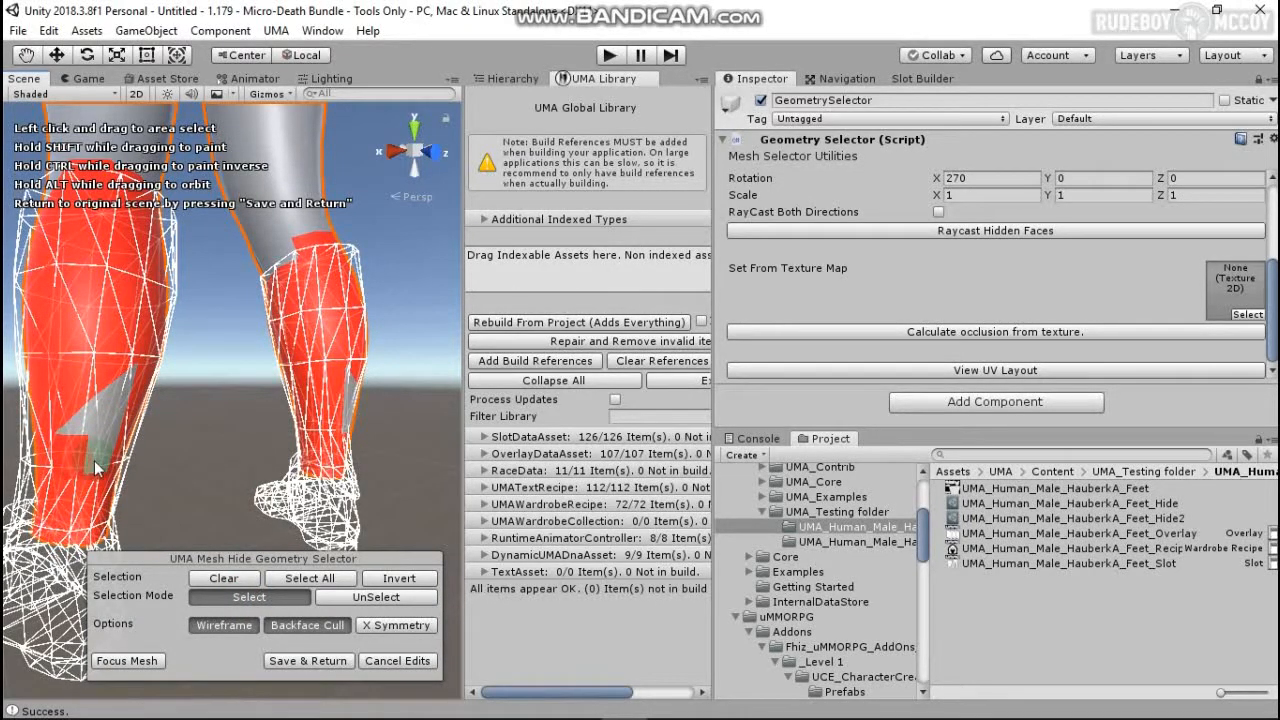
click(82, 422)
click(100, 409)
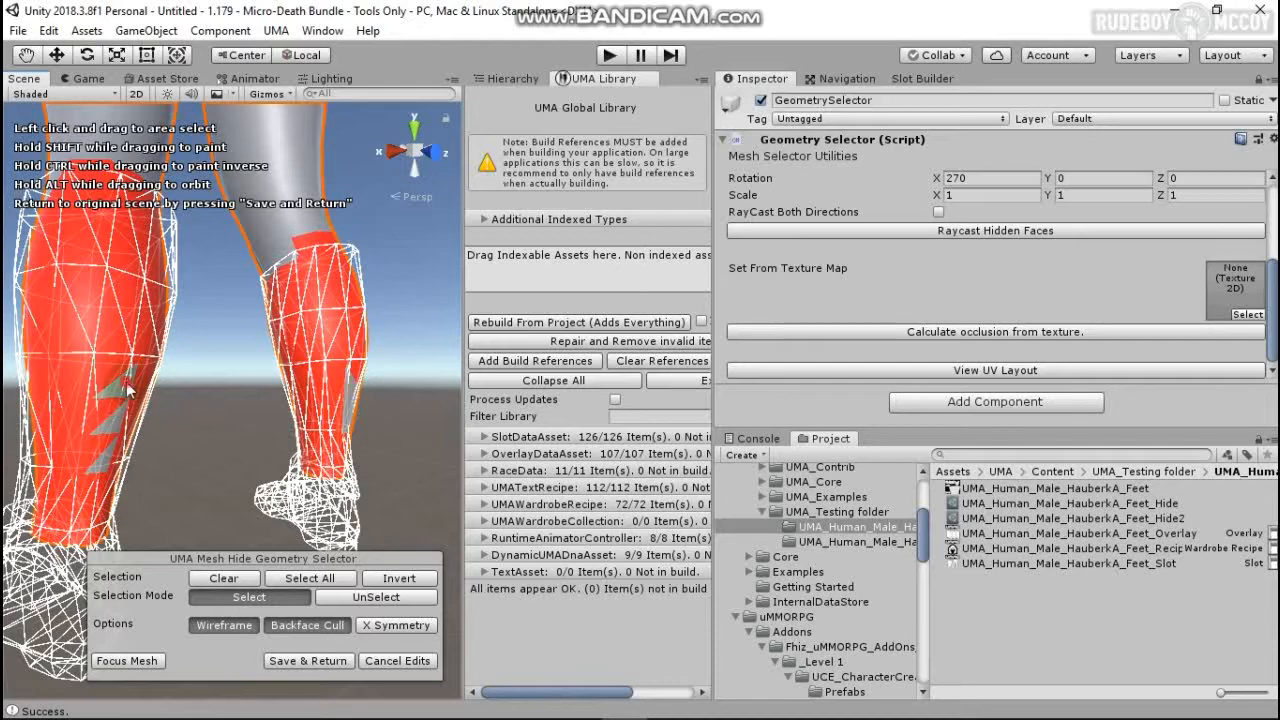
click(122, 384)
click(112, 420)
click(105, 460)
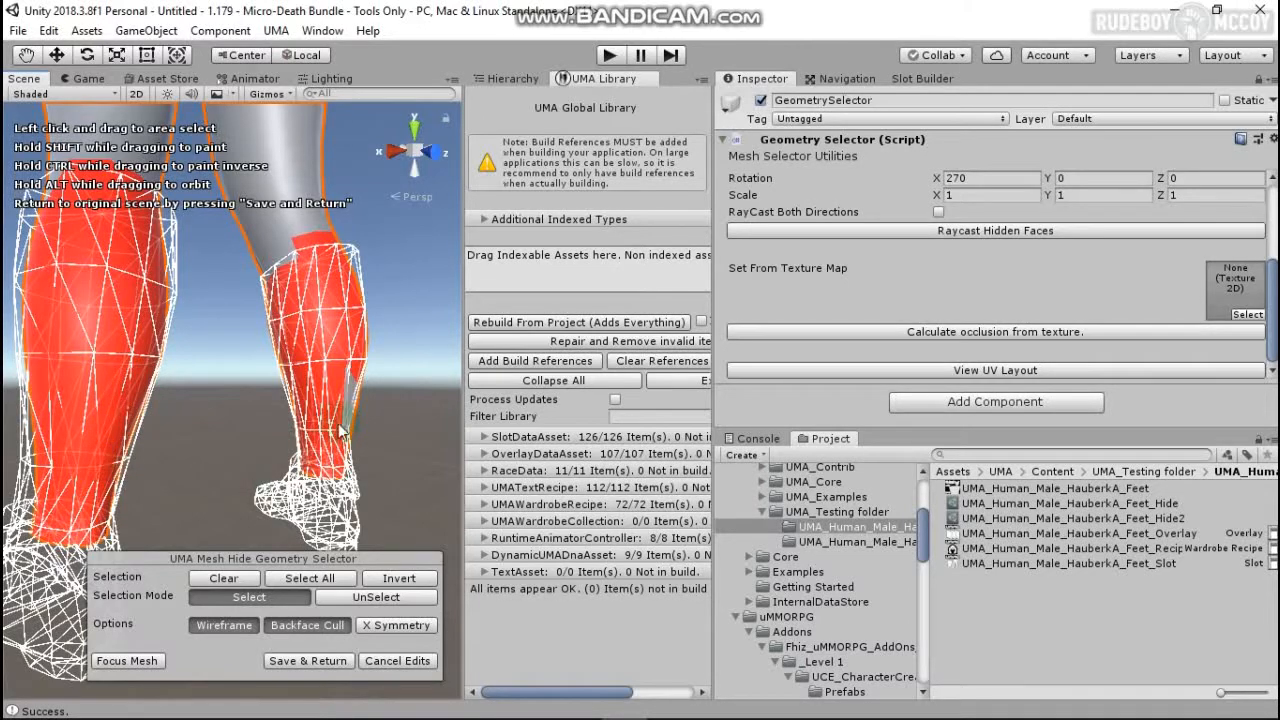
Step: Add the right calf's gray triangles and remove the strips above both boots
click(349, 402)
drag(391, 436, 287, 364)
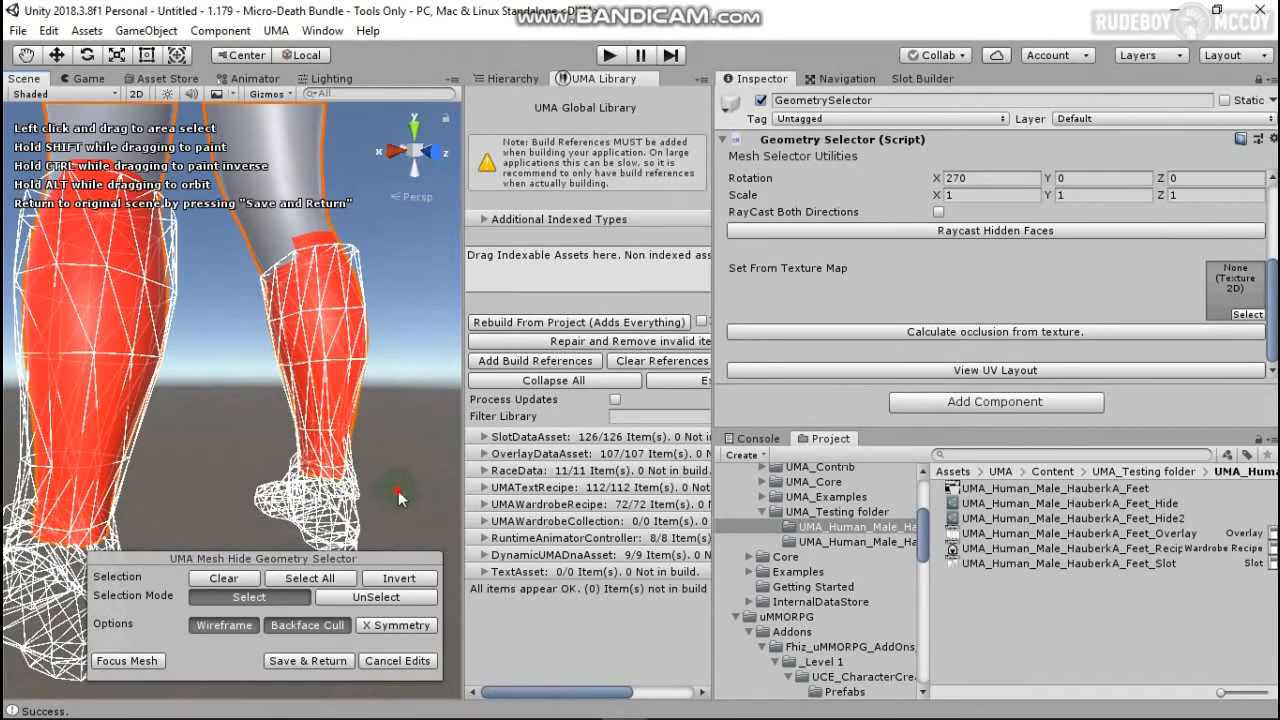
drag(398, 490, 212, 363)
middle_drag(298, 322, 318, 408)
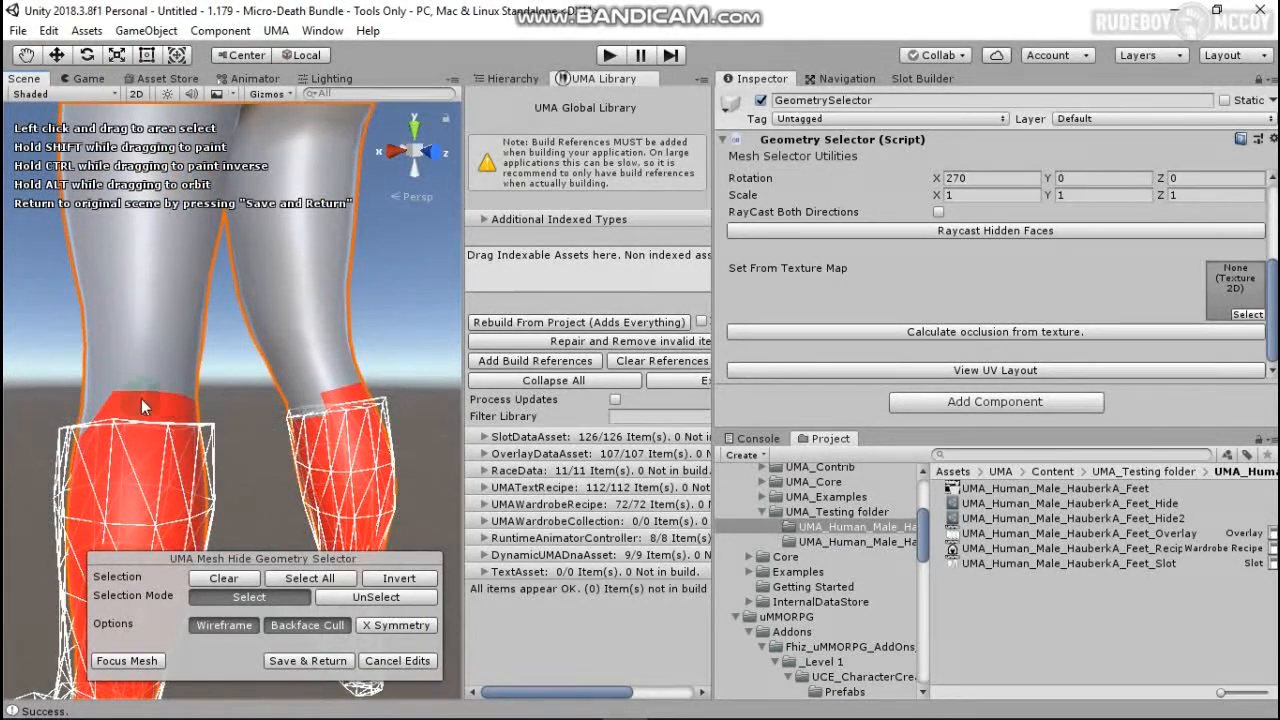
ctrl+drag(98, 409, 196, 416)
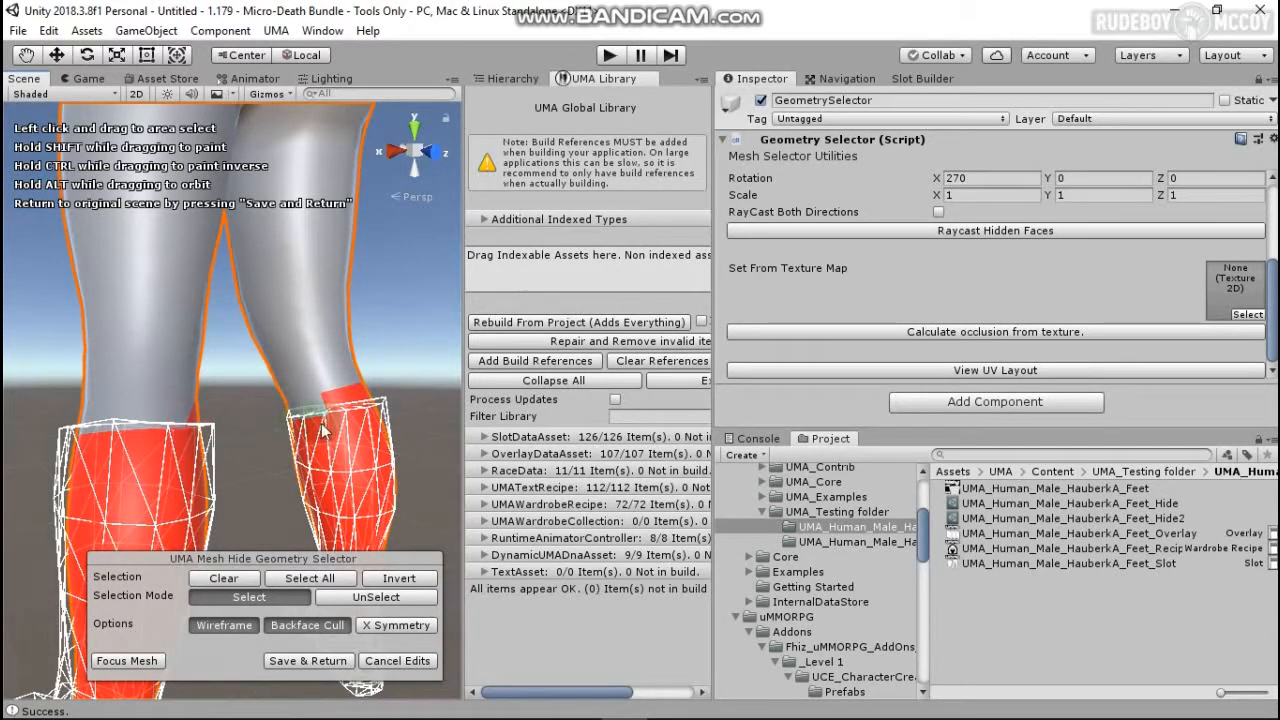
mouse_move(331, 410)
ctrl+mouse_down()
mouse_move(366, 397)
mouse_move(270, 412)
mouse_move(276, 436)
mouse_move(194, 434)
mouse_move(197, 418)
mouse_move(104, 385)
ctrl+mouse_up()
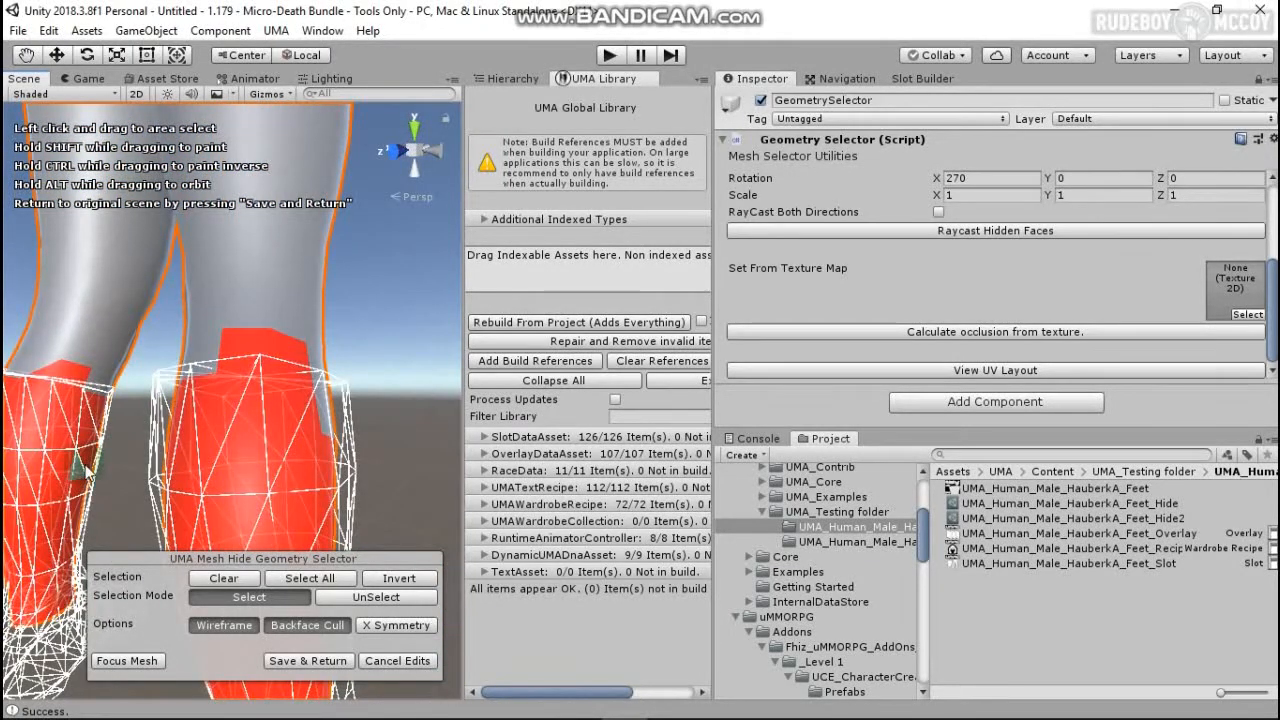
mouse_move(313, 354)
shift+mouse_down()
mouse_move(318, 412)
mouse_move(312, 392)
mouse_move(334, 437)
mouse_move(296, 352)
mouse_move(65, 378)
mouse_move(340, 446)
mouse_move(157, 436)
shift+mouse_up()
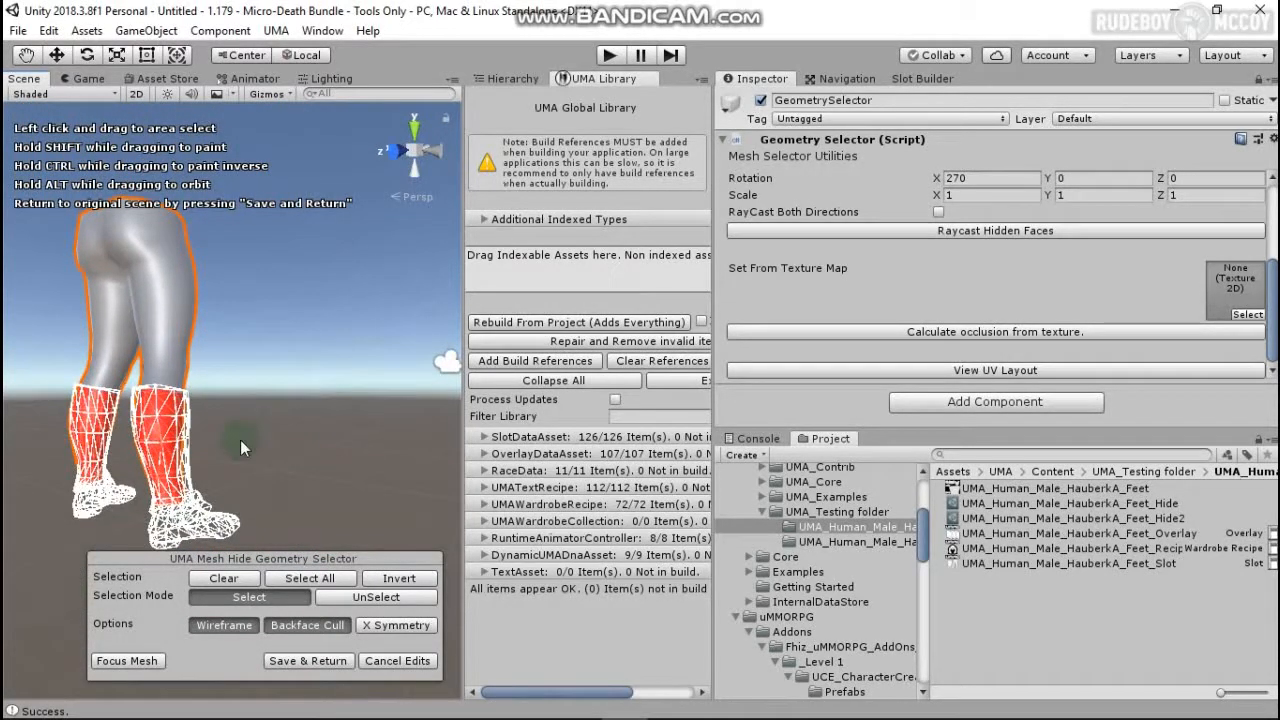
Step: Check the leg selection, save it to Feet_Hide2, and select the HauberkA Feet recipe
mouse_move(240, 447)
alt+mouse_down()
mouse_move(330, 450)
mouse_move(178, 434)
alt+mouse_up()
alt+drag(323, 408, 227, 375)
scroll(227, 373, up, 3)
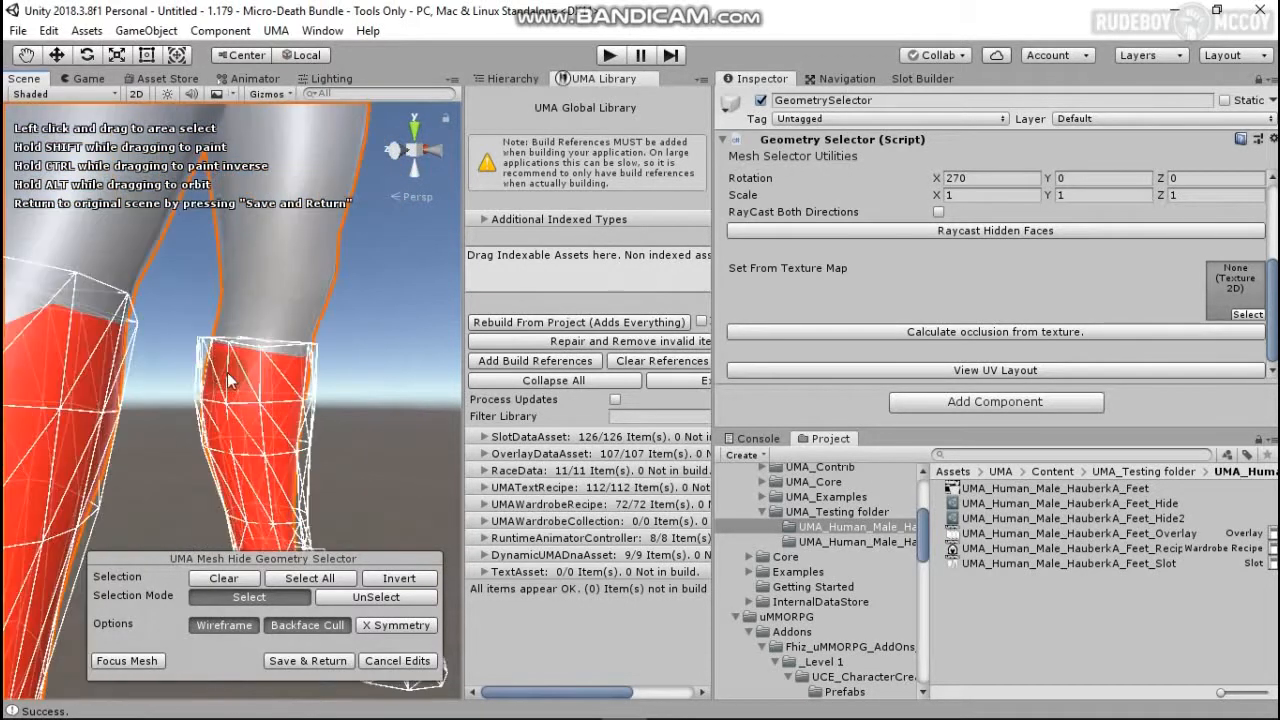
middle_drag(117, 362, 159, 385)
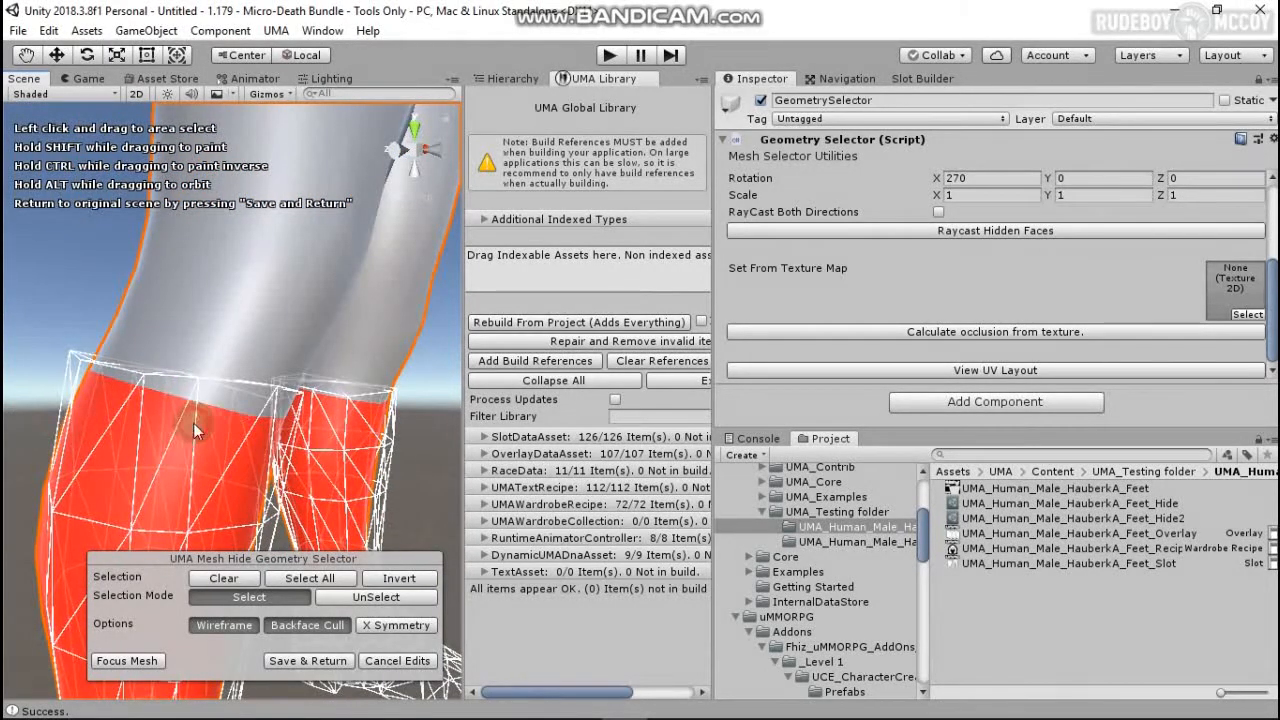
scroll(201, 425, down, 5)
scroll(244, 477, up, 3)
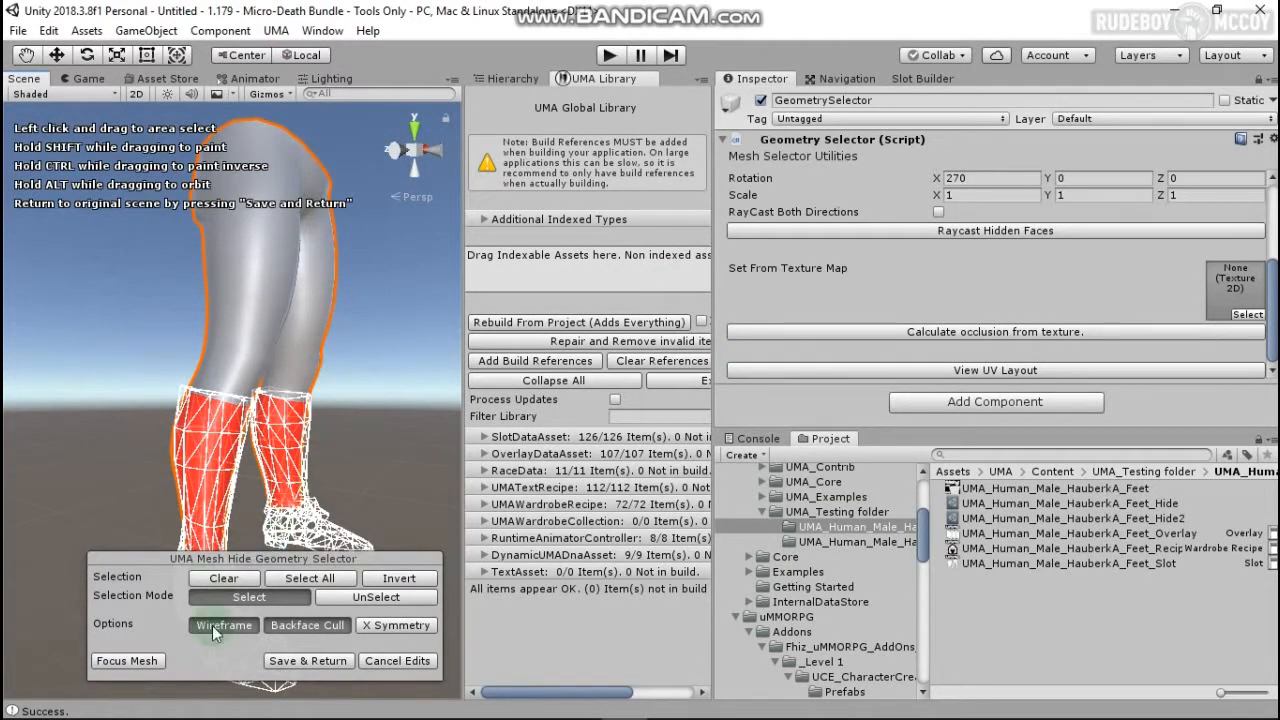
click(304, 664)
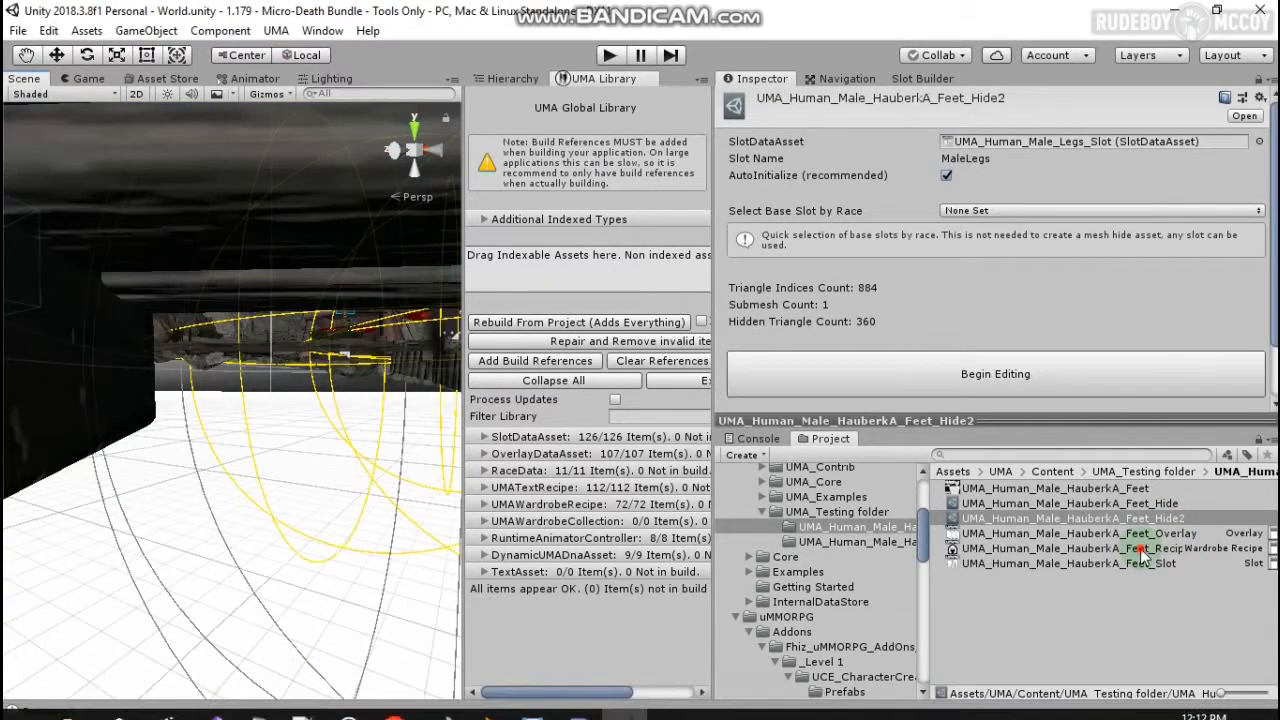
click(1142, 549)
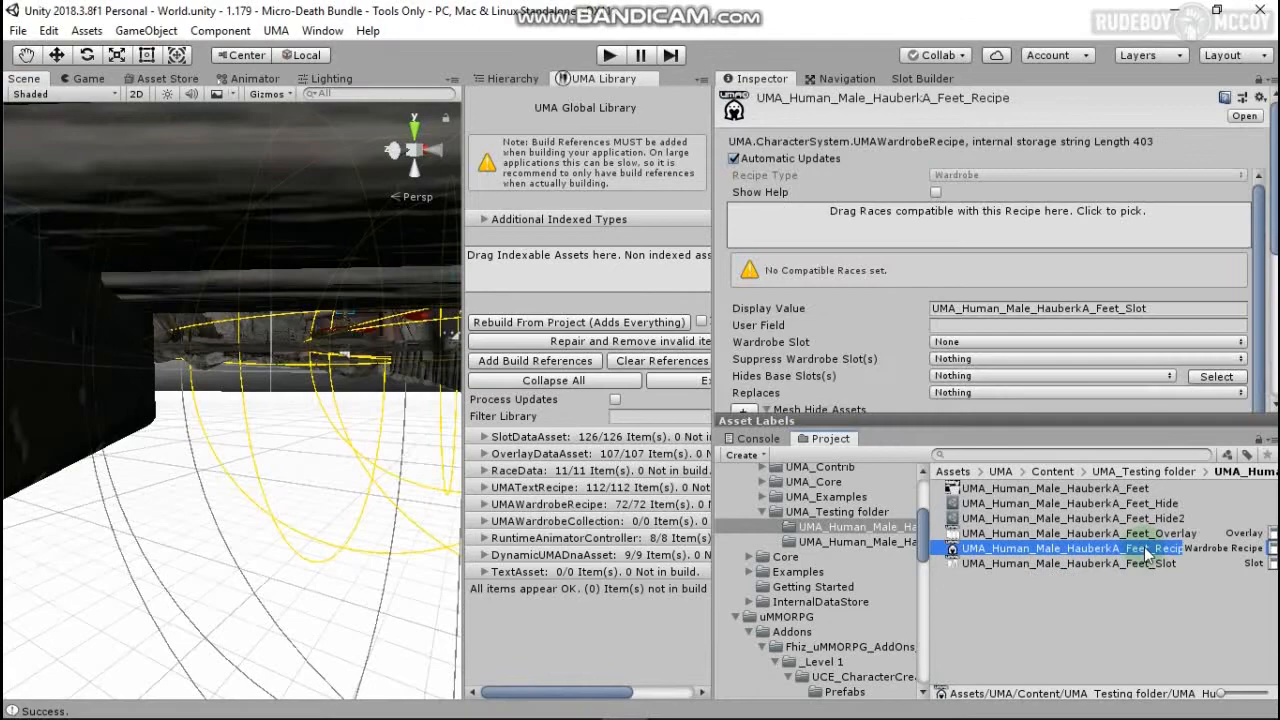
Step: Set the recipe's wardrobe slot to Feet and give it 2 mesh hide asset entries
click(958, 341)
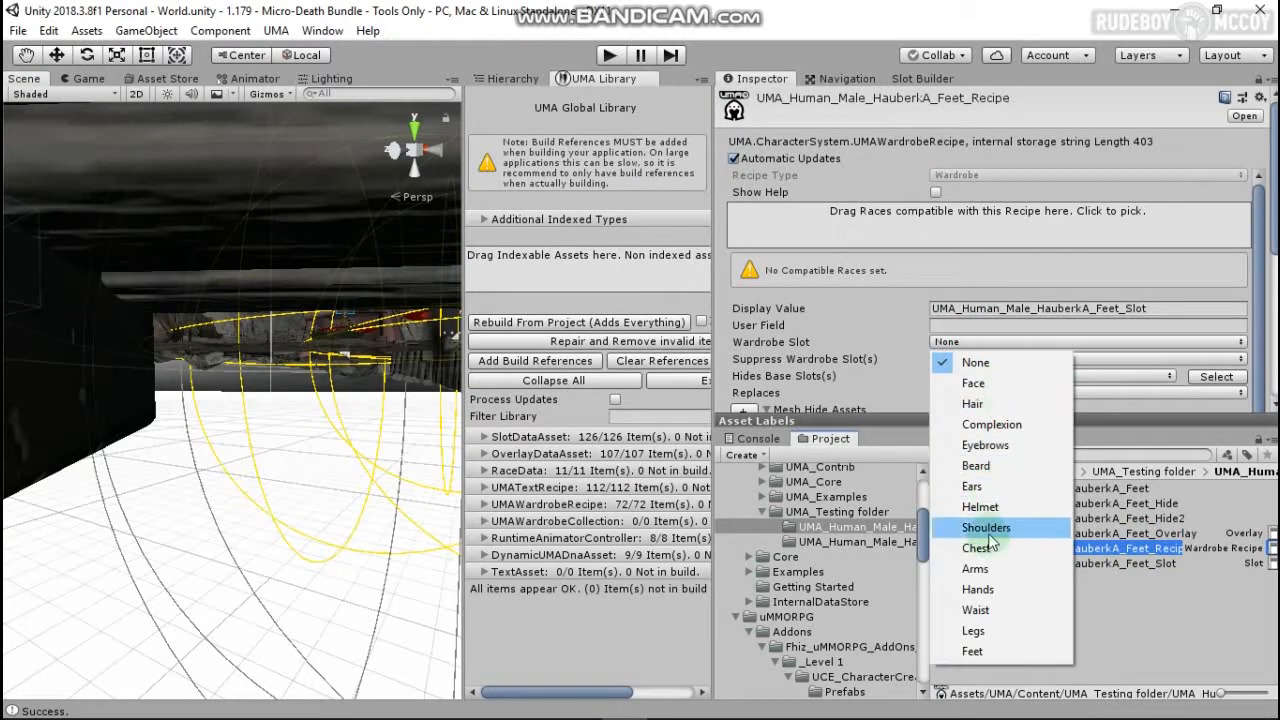
click(985, 650)
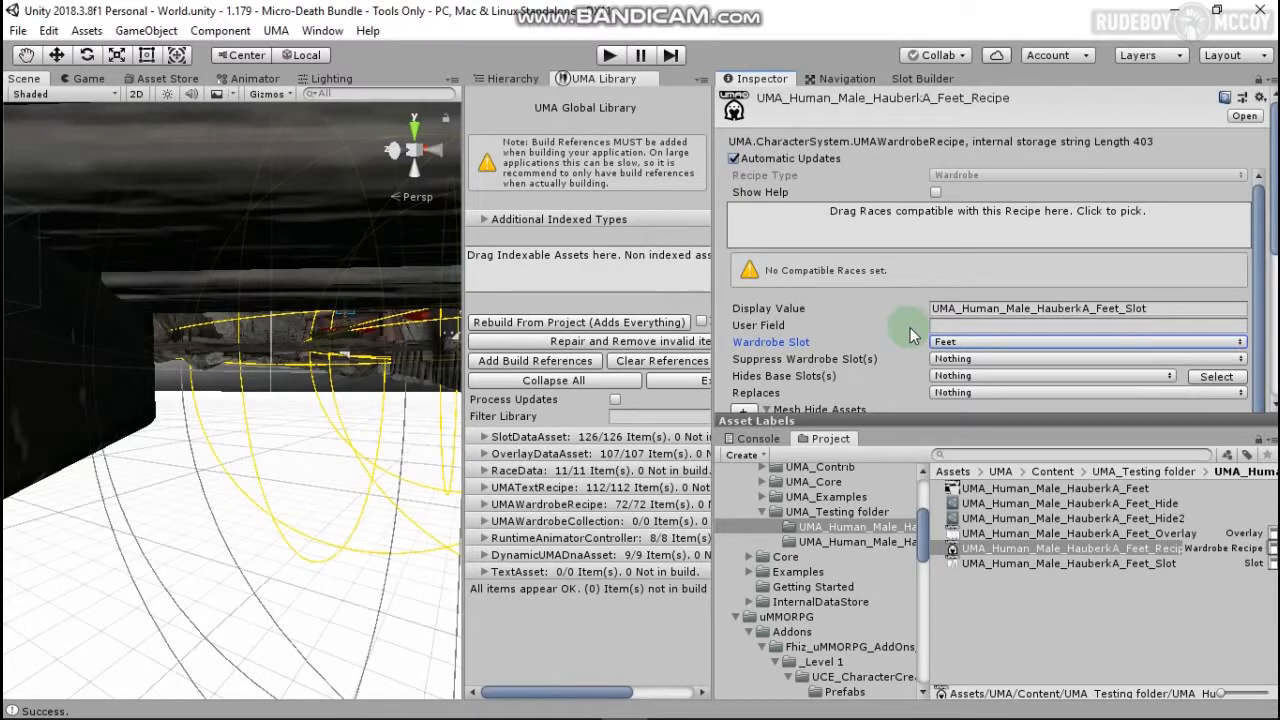
scroll(910, 318, down, 3)
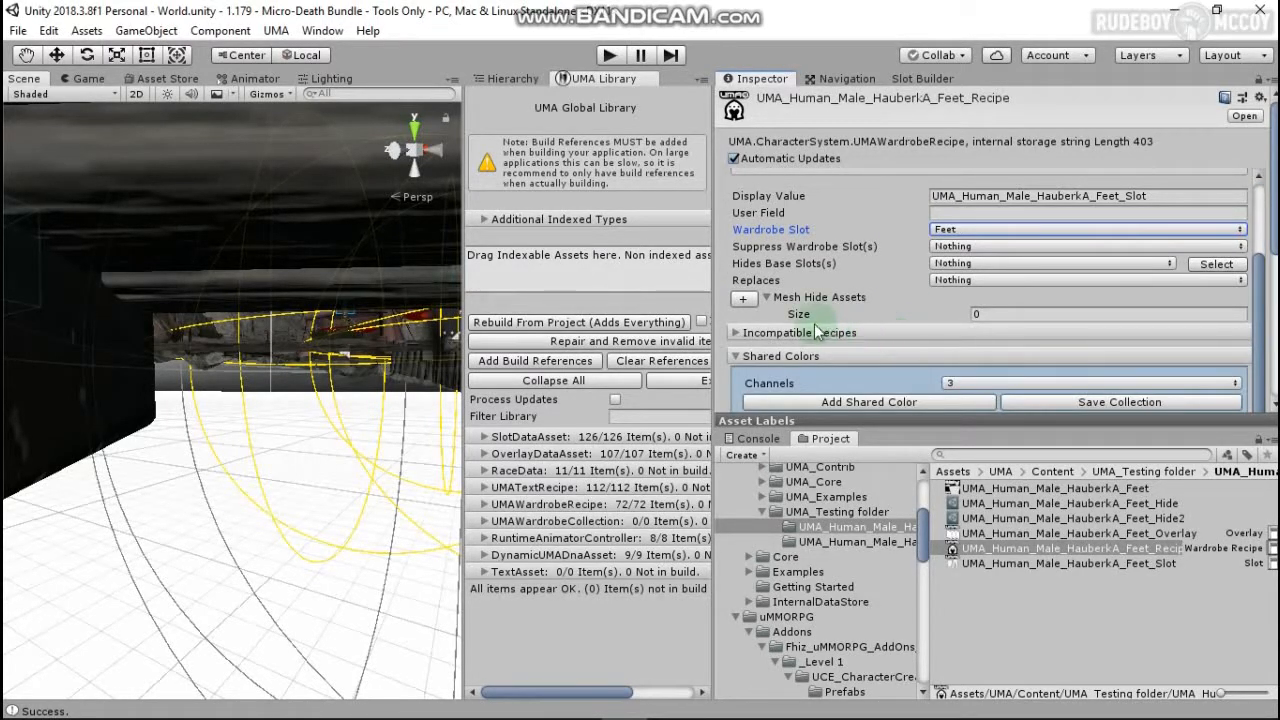
click(990, 315)
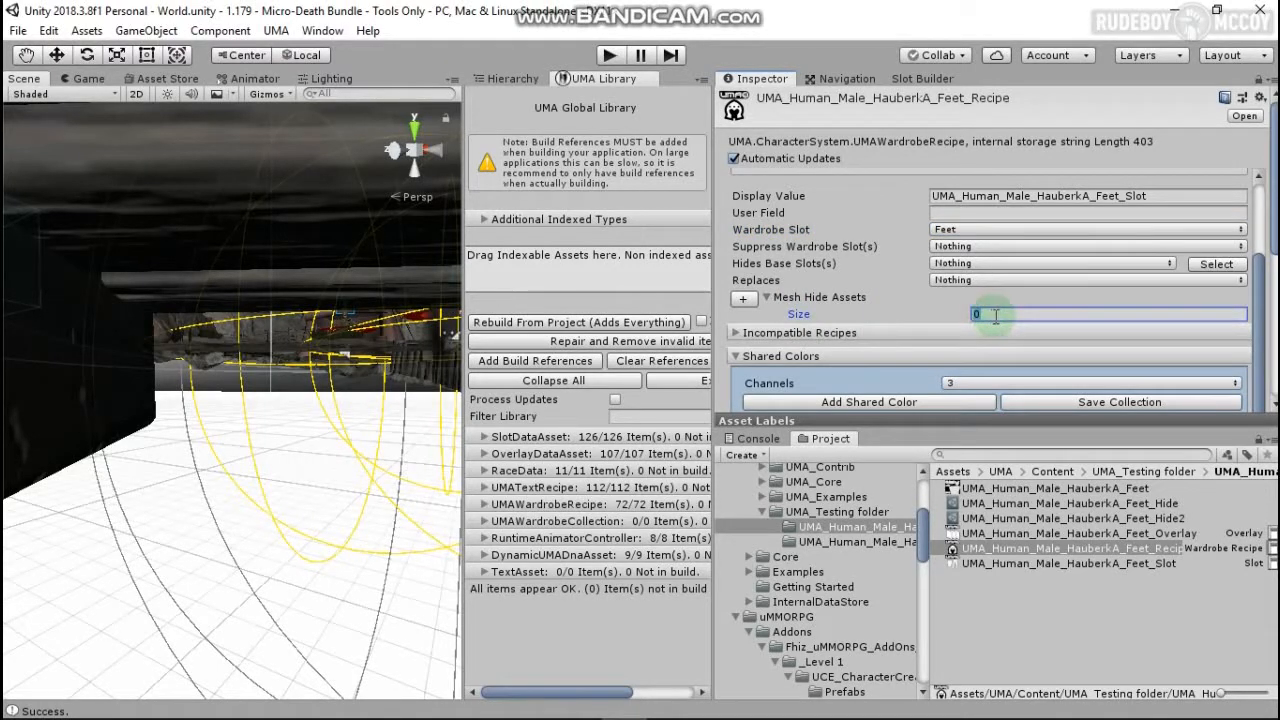
text(2)
key(Return)
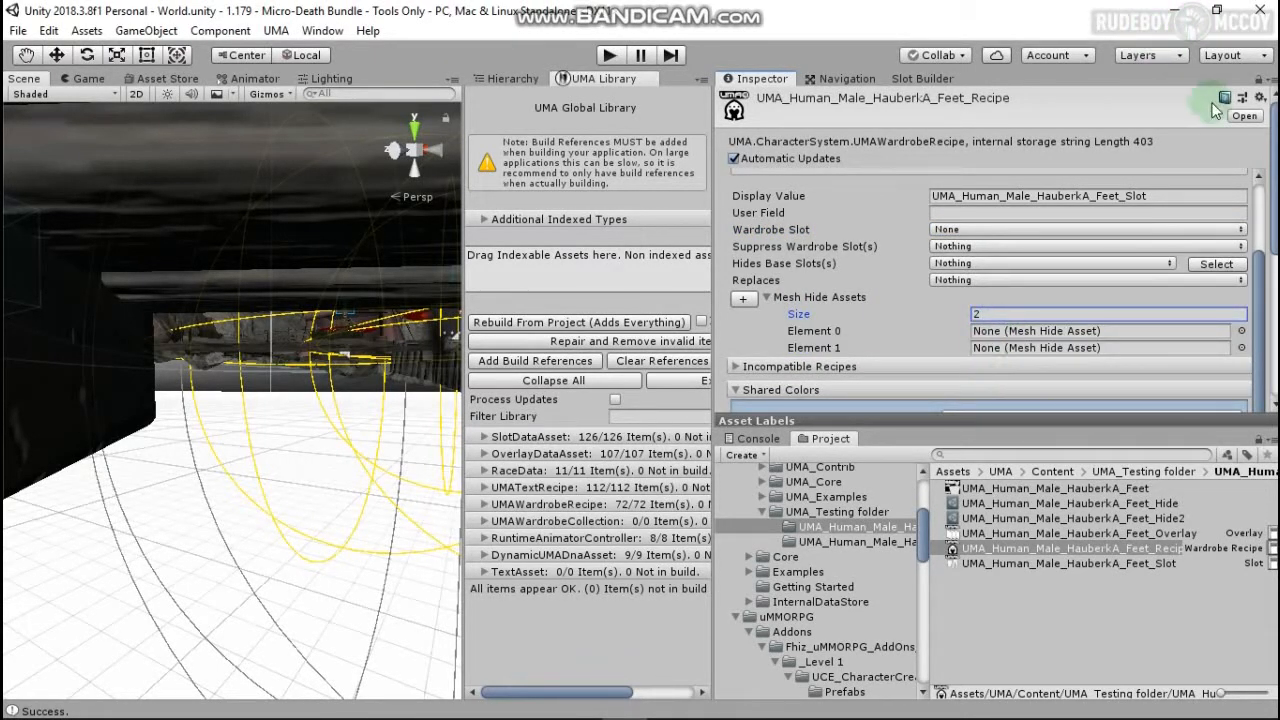
Step: Assign Feet_Hide and Feet_Hide2 to the two mesh hide asset entries
click(1125, 504)
drag(960, 504, 1002, 338)
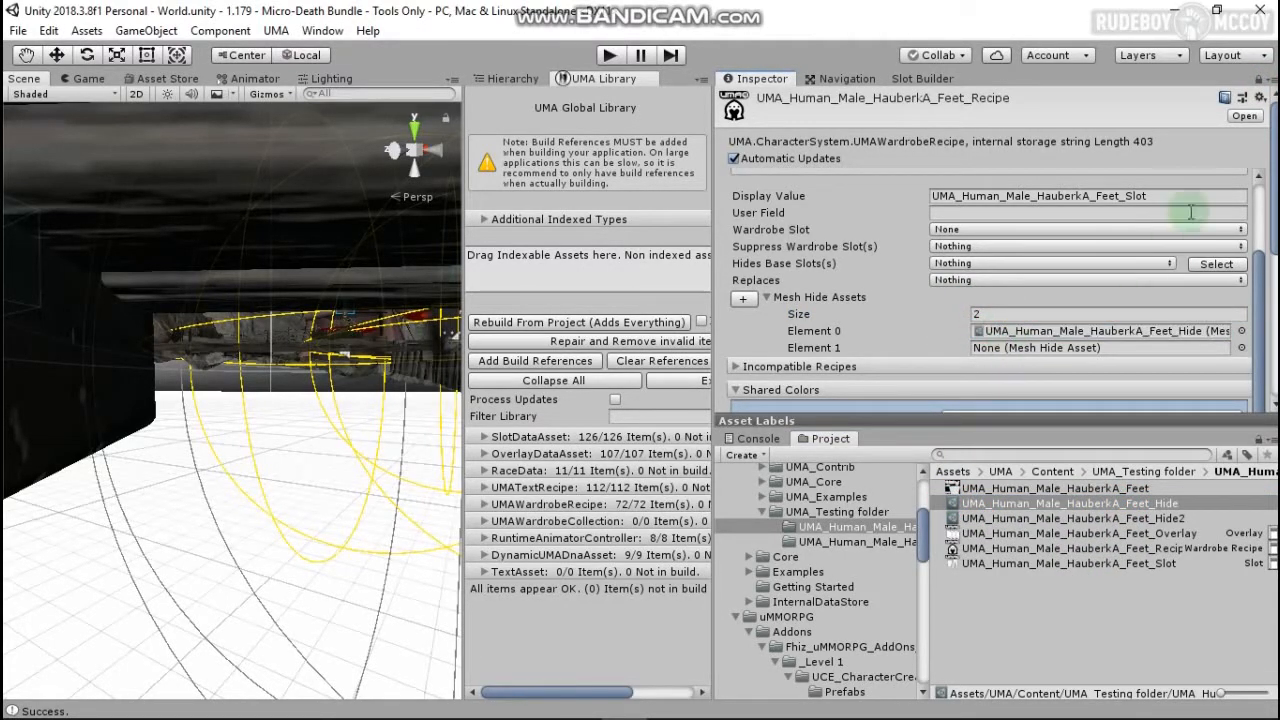
click(952, 520)
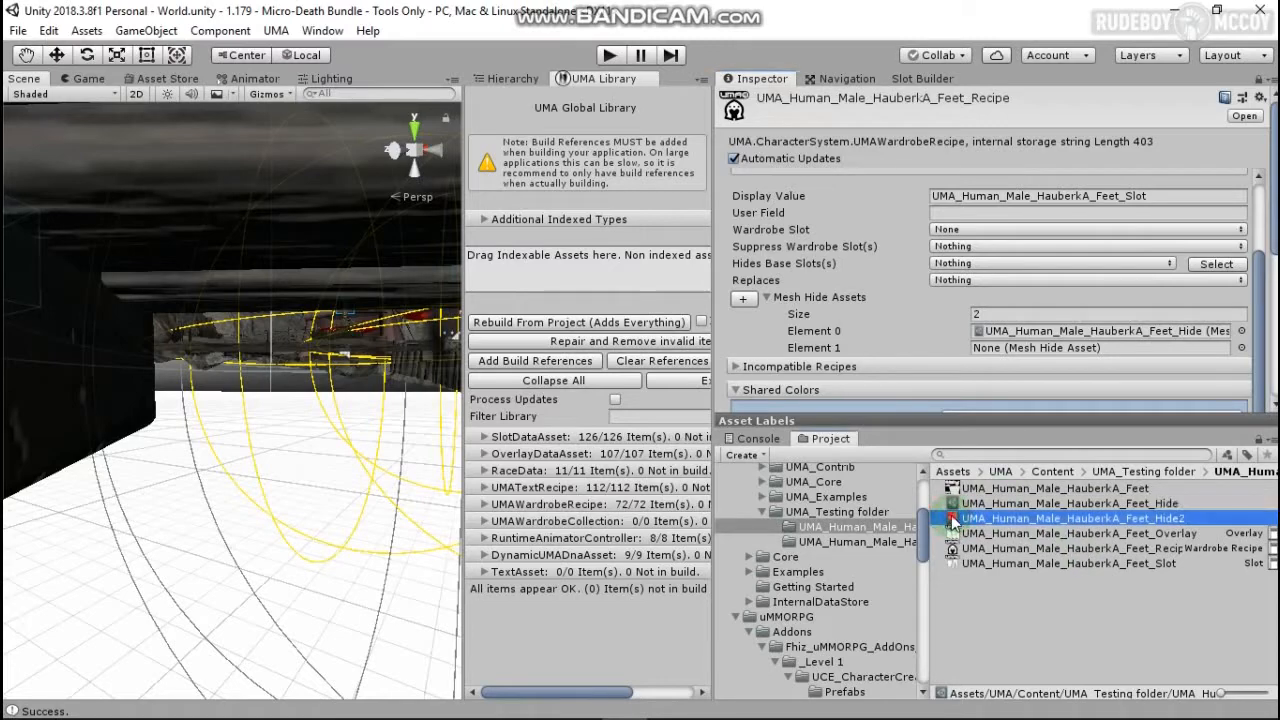
drag(952, 522, 1002, 300)
drag(1030, 352, 1032, 350)
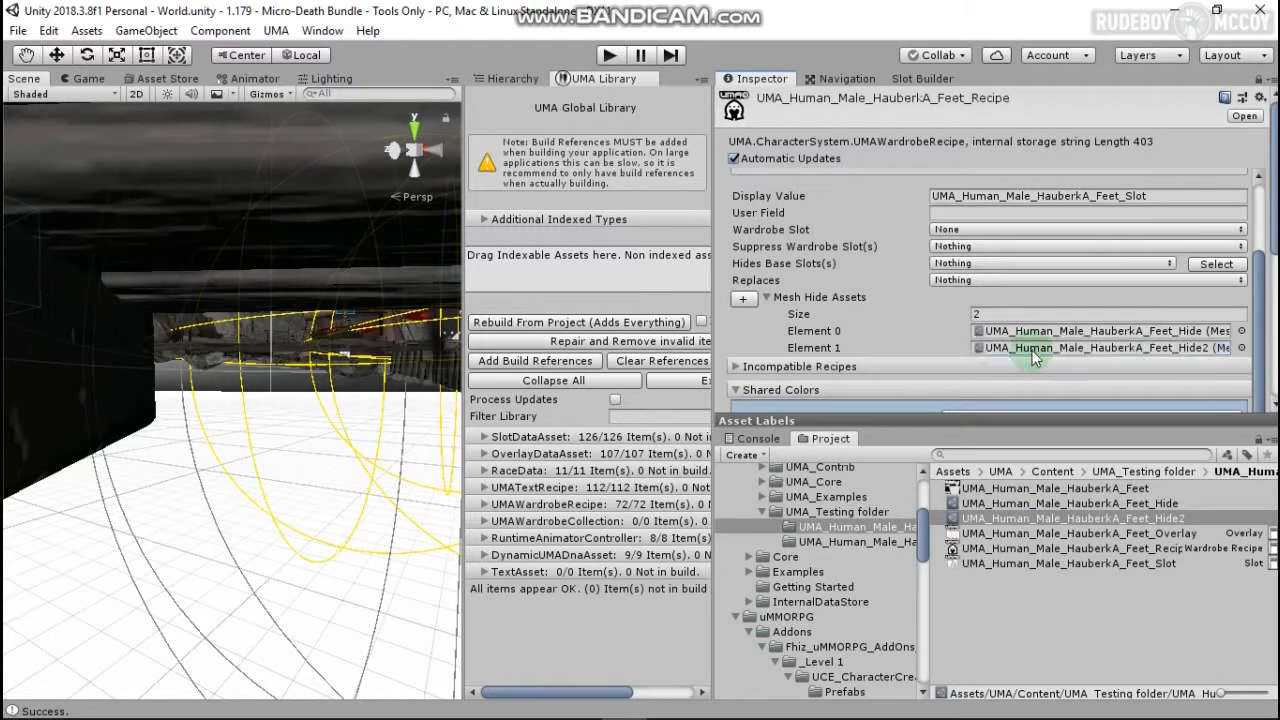
Step: Reselect the HauberkA Feet recipe and set its wardrobe slot to Feet again
click(1260, 80)
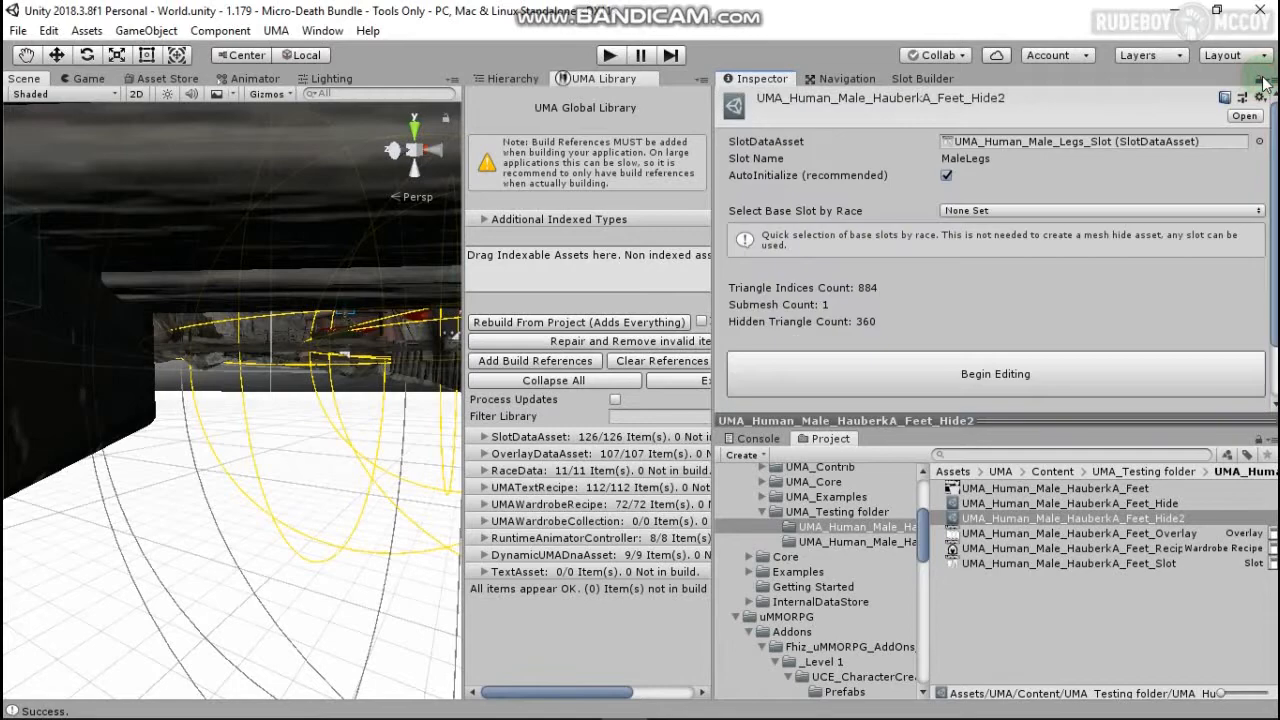
click(1073, 549)
scroll(913, 348, down, 3)
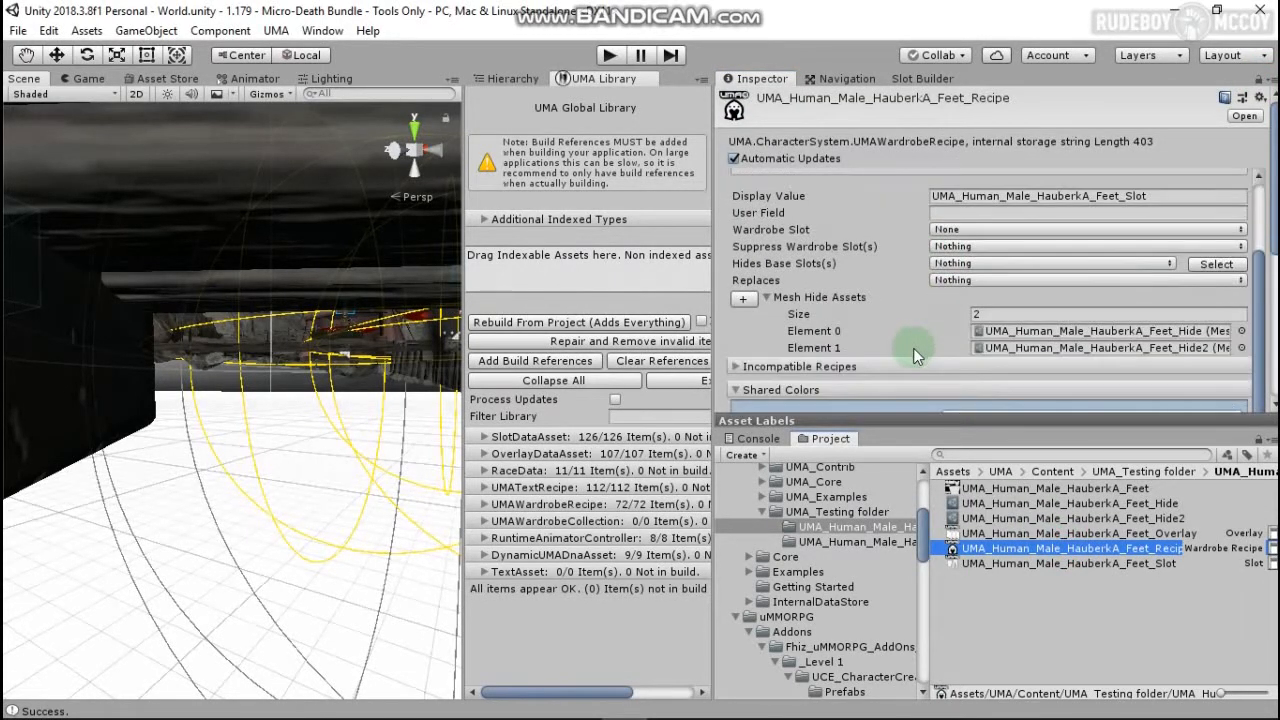
scroll(923, 285, down, 1)
scroll(934, 257, up, 1)
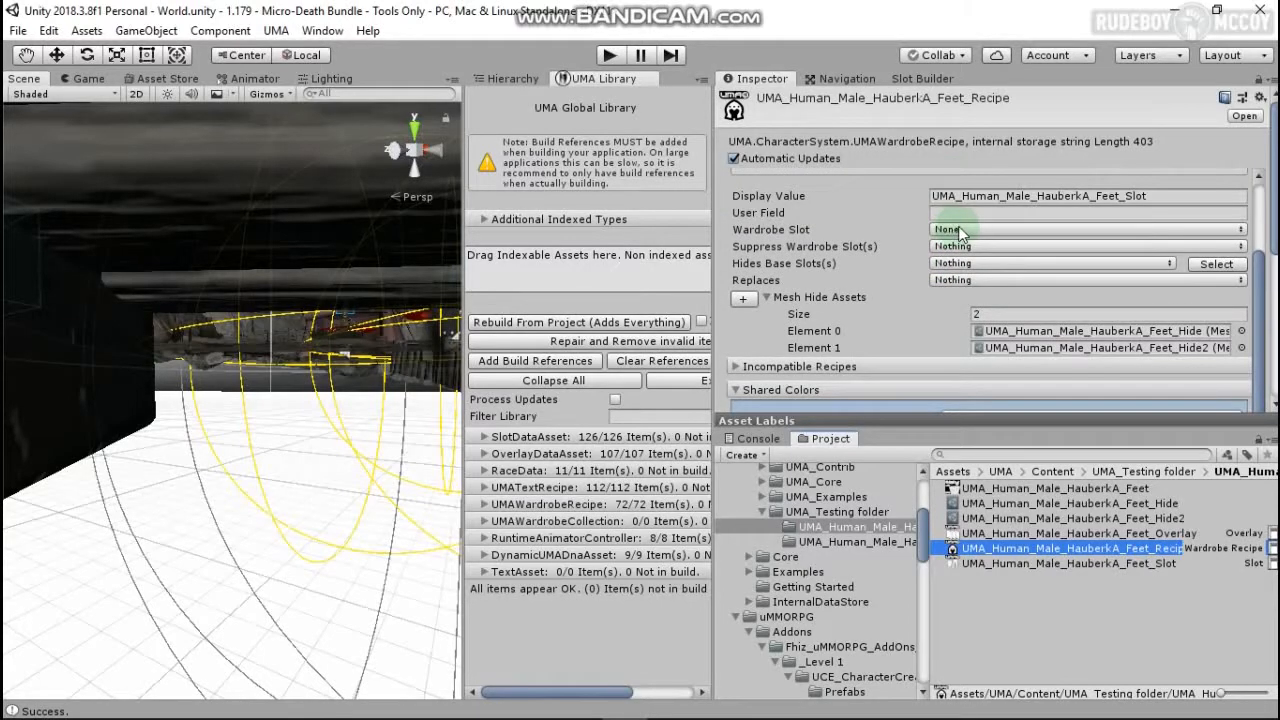
click(960, 230)
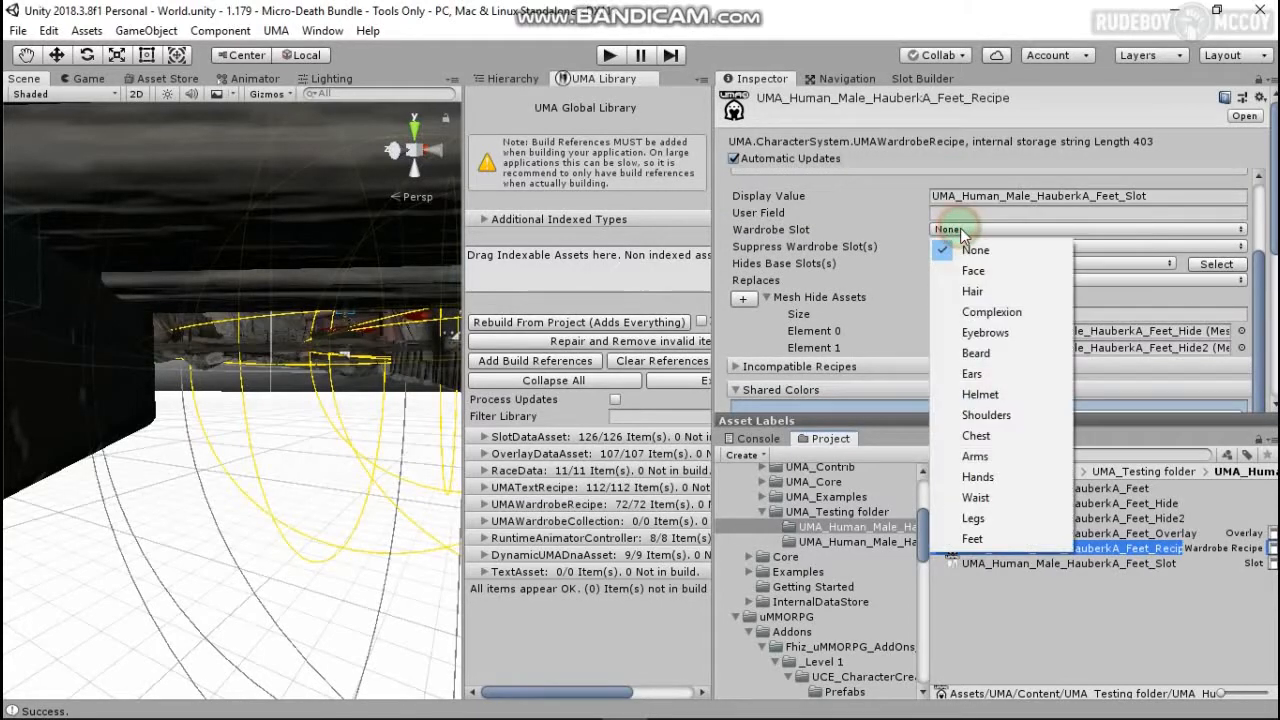
click(988, 540)
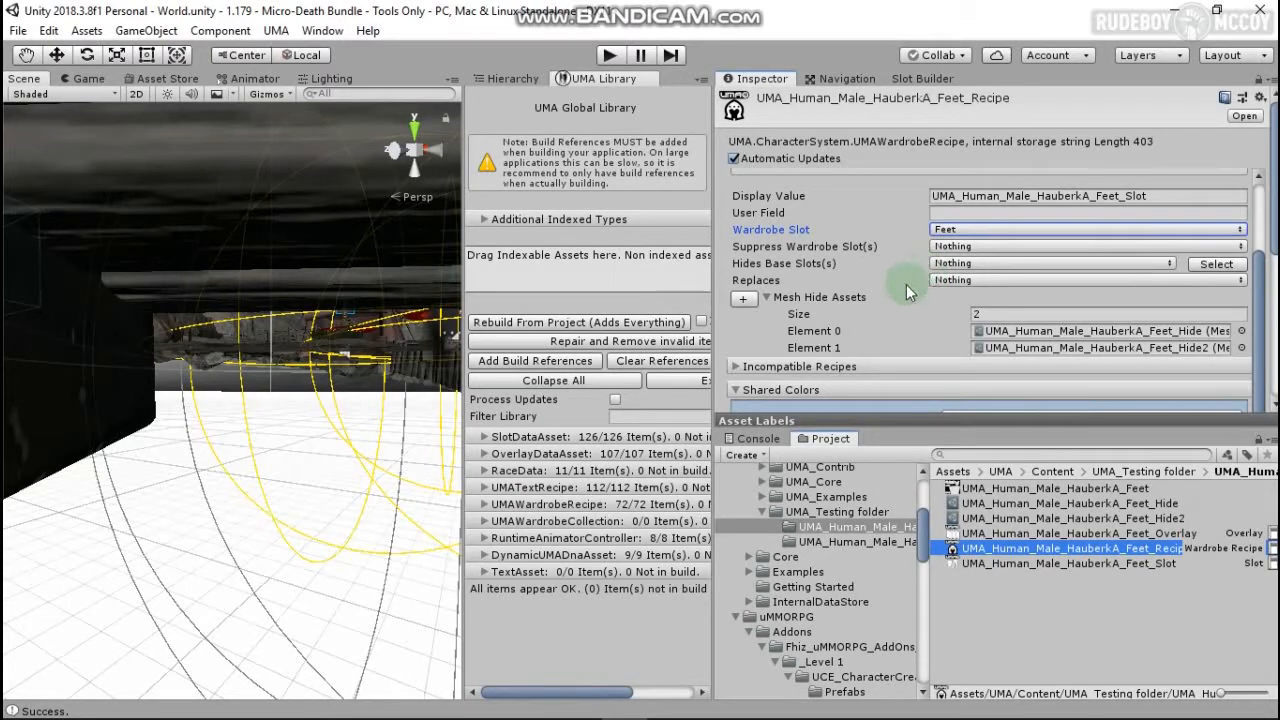
scroll(895, 296, down, 4)
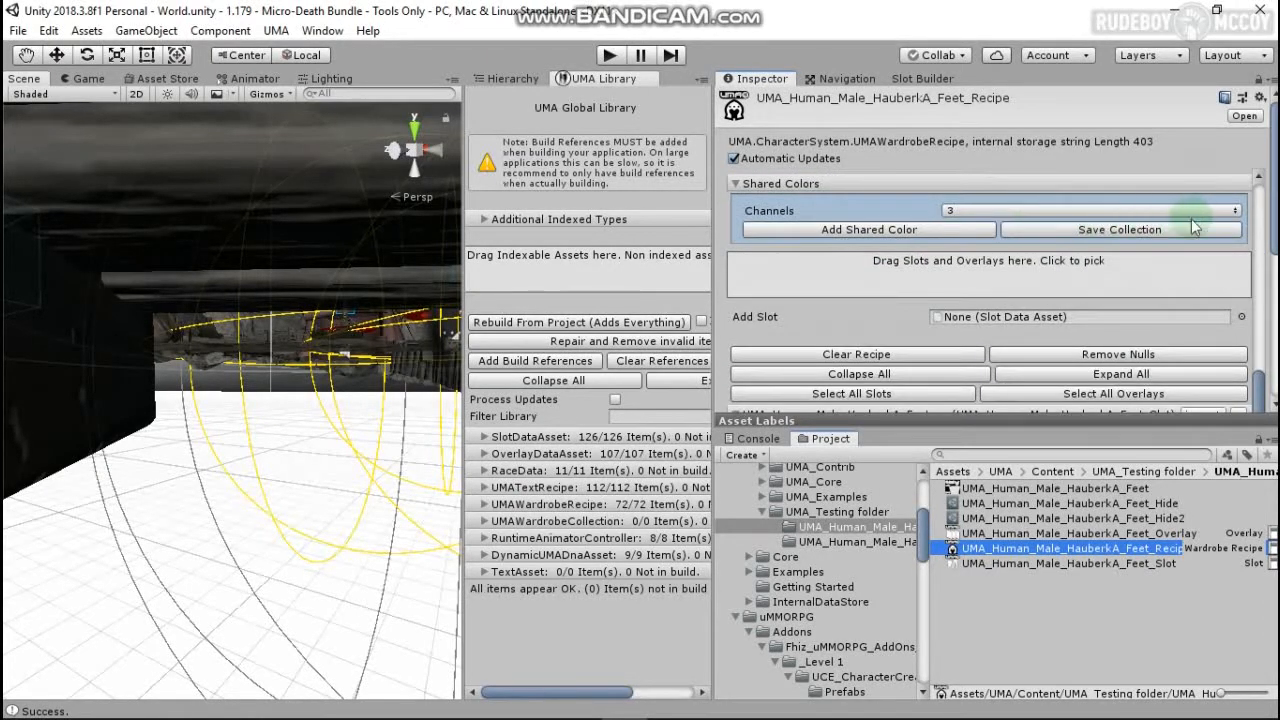
scroll(895, 296, down, 5)
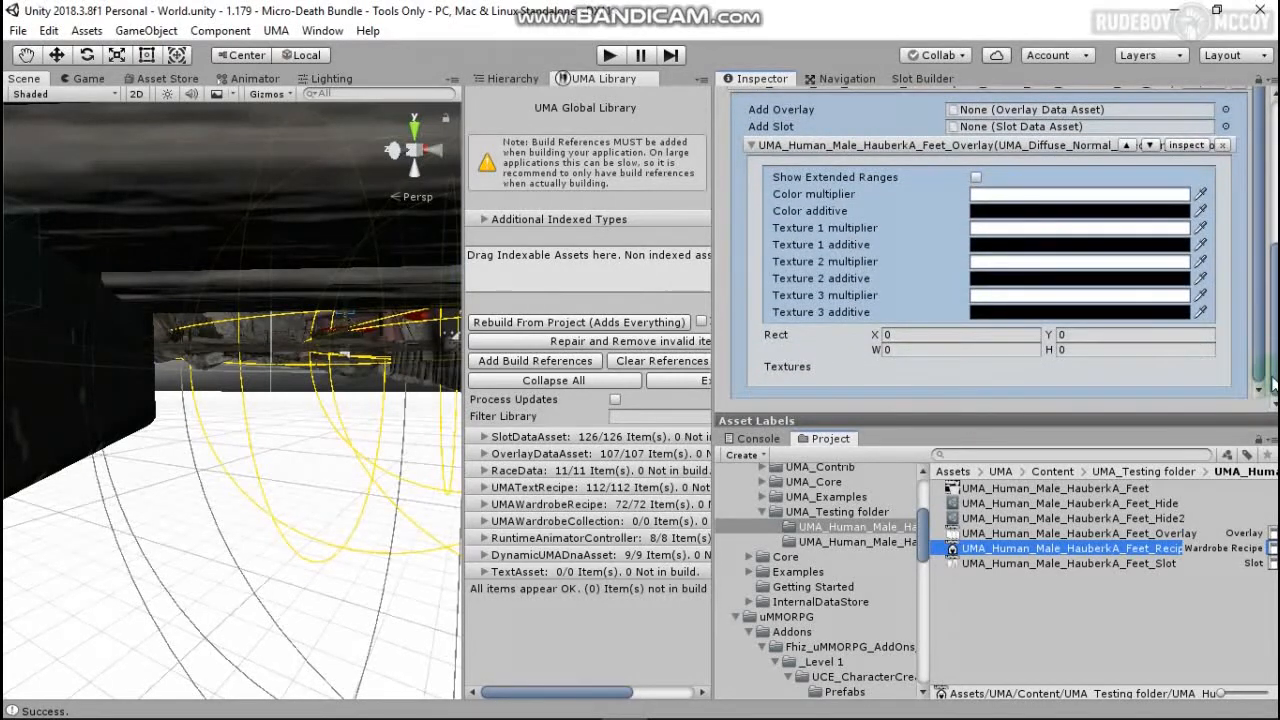
Step: Set Feet_Overlay's texture list size to 4 and fill every slot with the HauberkA_Feet texture
click(1168, 533)
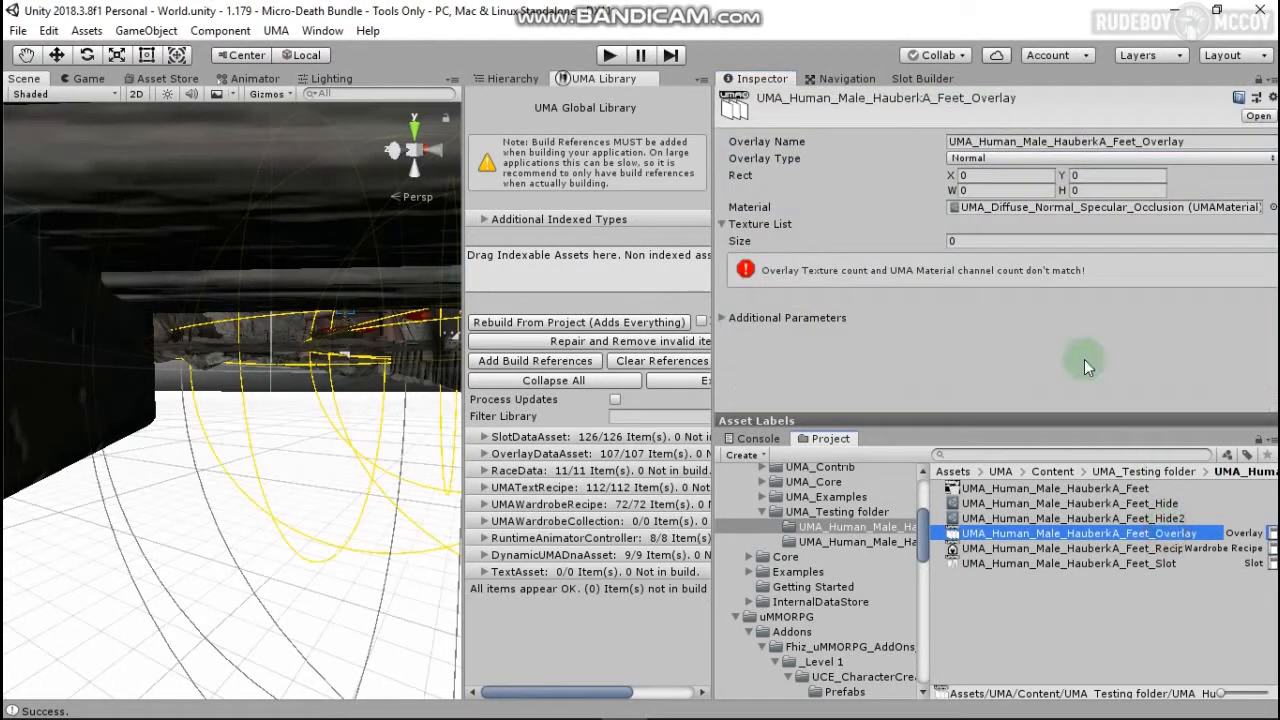
click(994, 244)
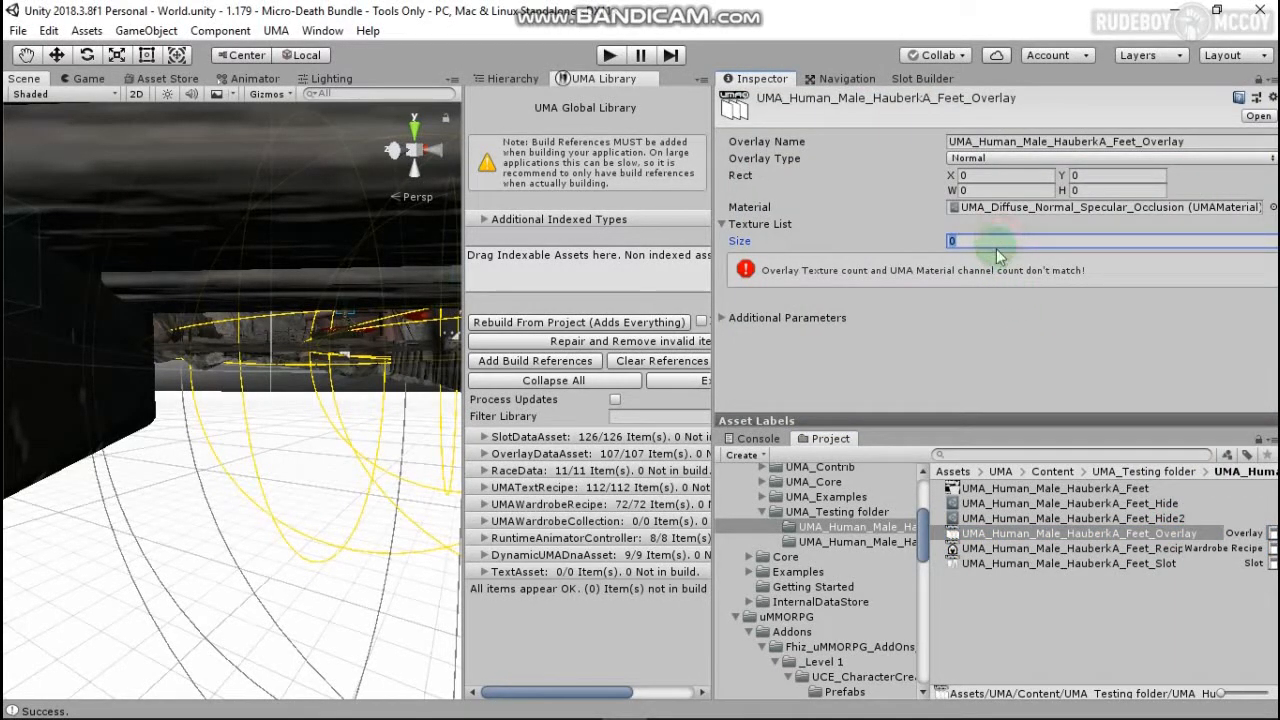
text(4)
key(Return)
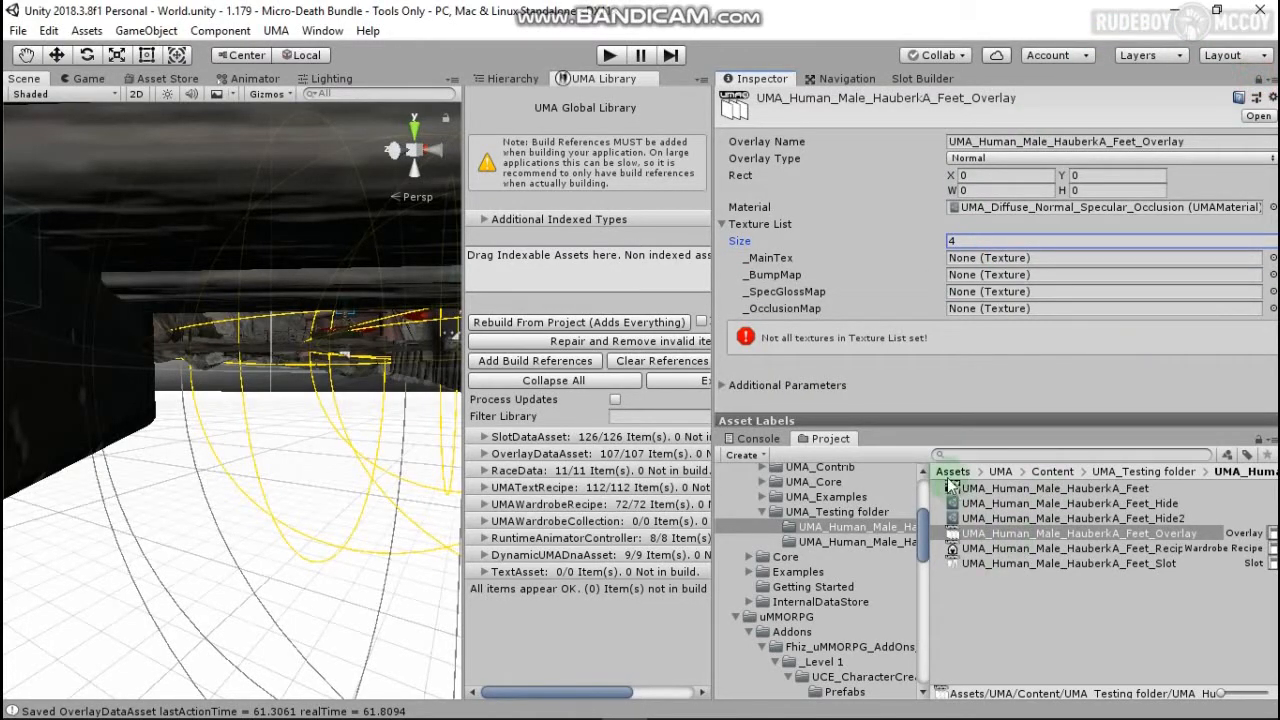
drag(960, 488, 958, 262)
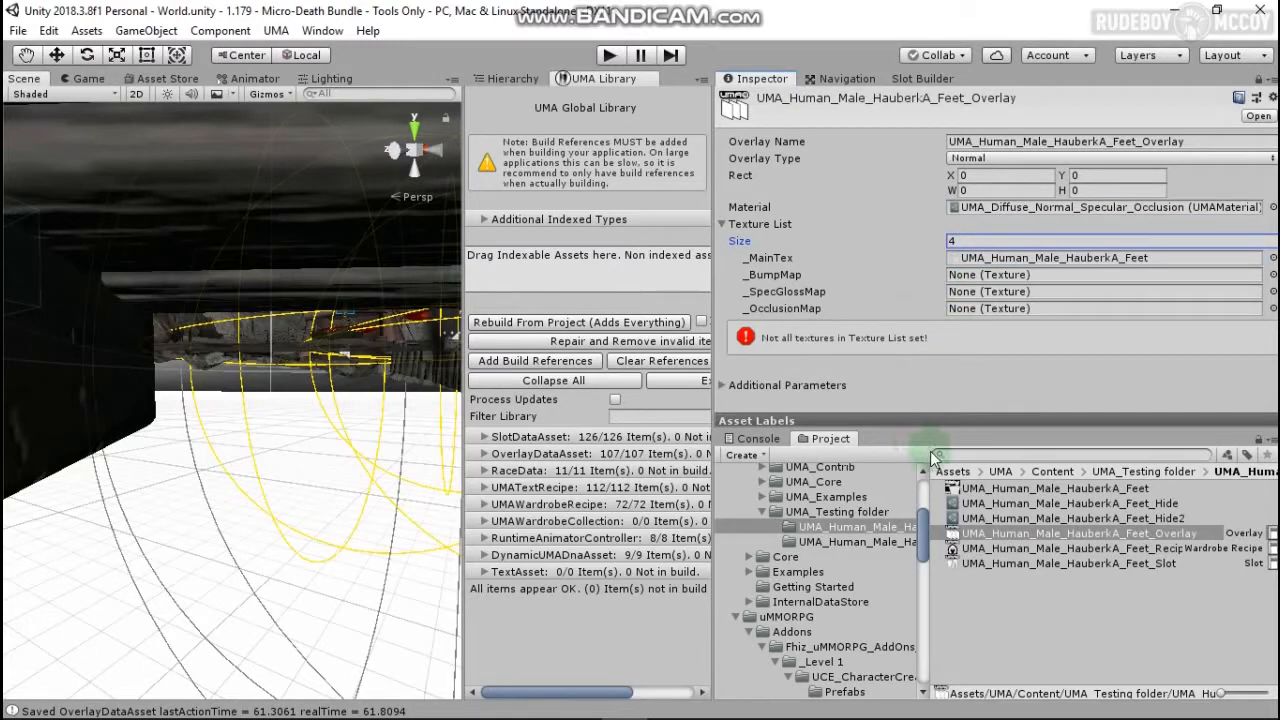
drag(960, 488, 1000, 277)
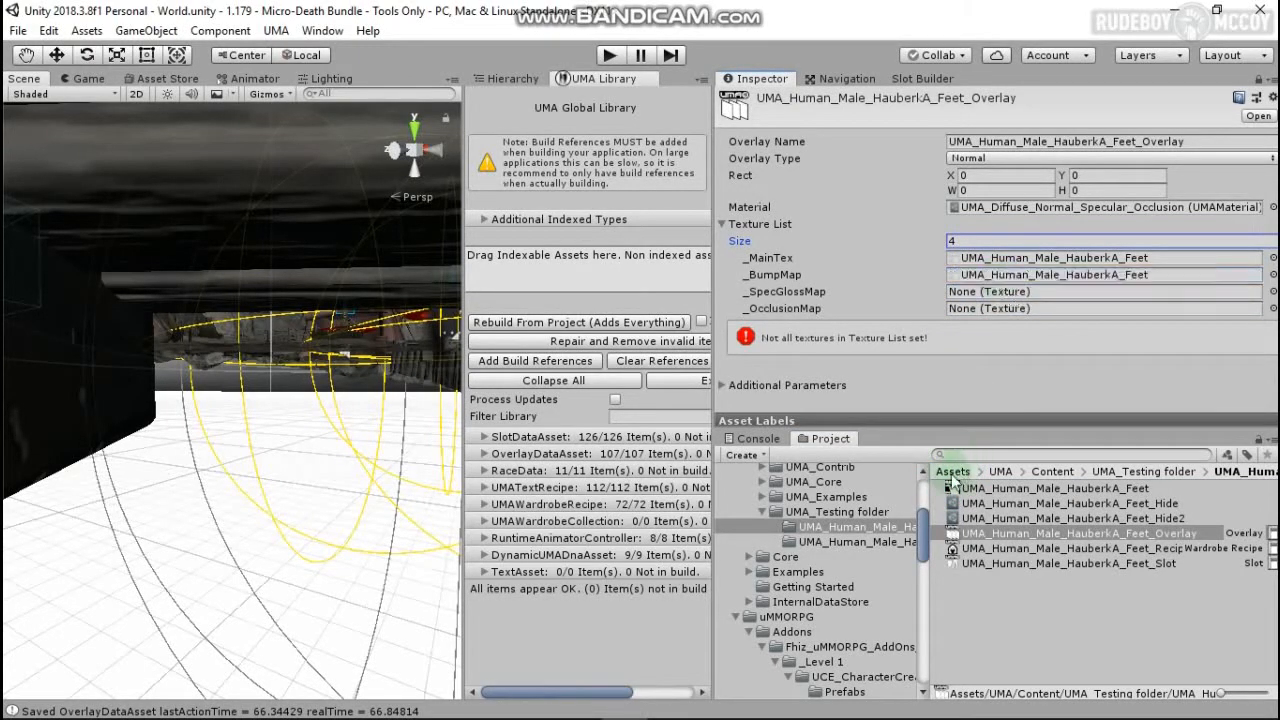
drag(957, 503, 1012, 292)
drag(955, 488, 1005, 312)
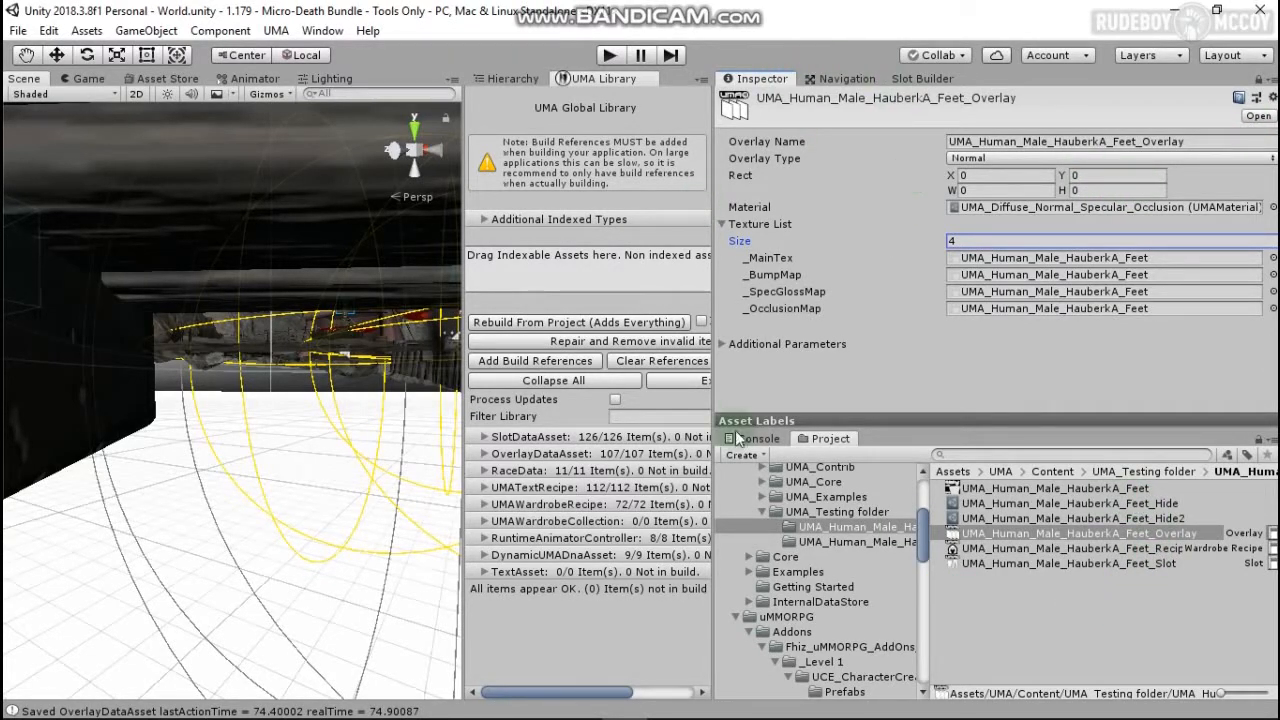
Step: Select the UMA FEET item in the uMMORPG Equipment folder and show its settings
scroll(868, 592, down, 8)
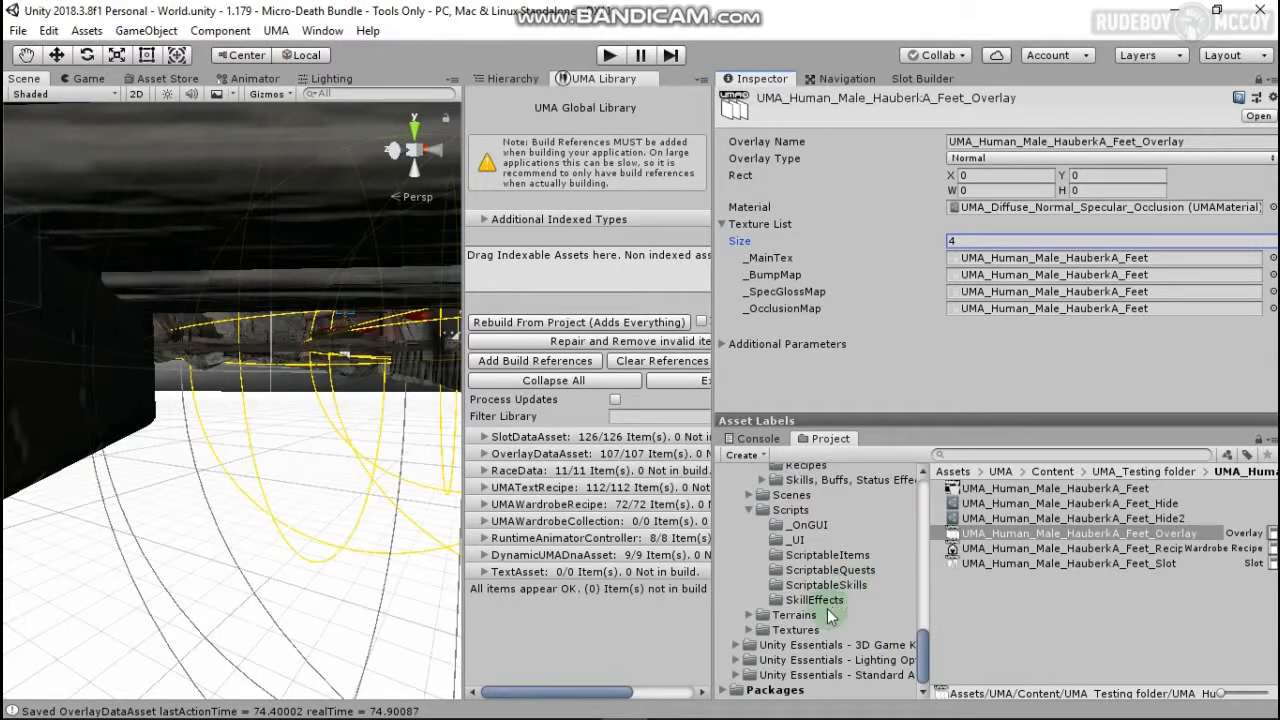
scroll(828, 600, up, 3)
click(840, 545)
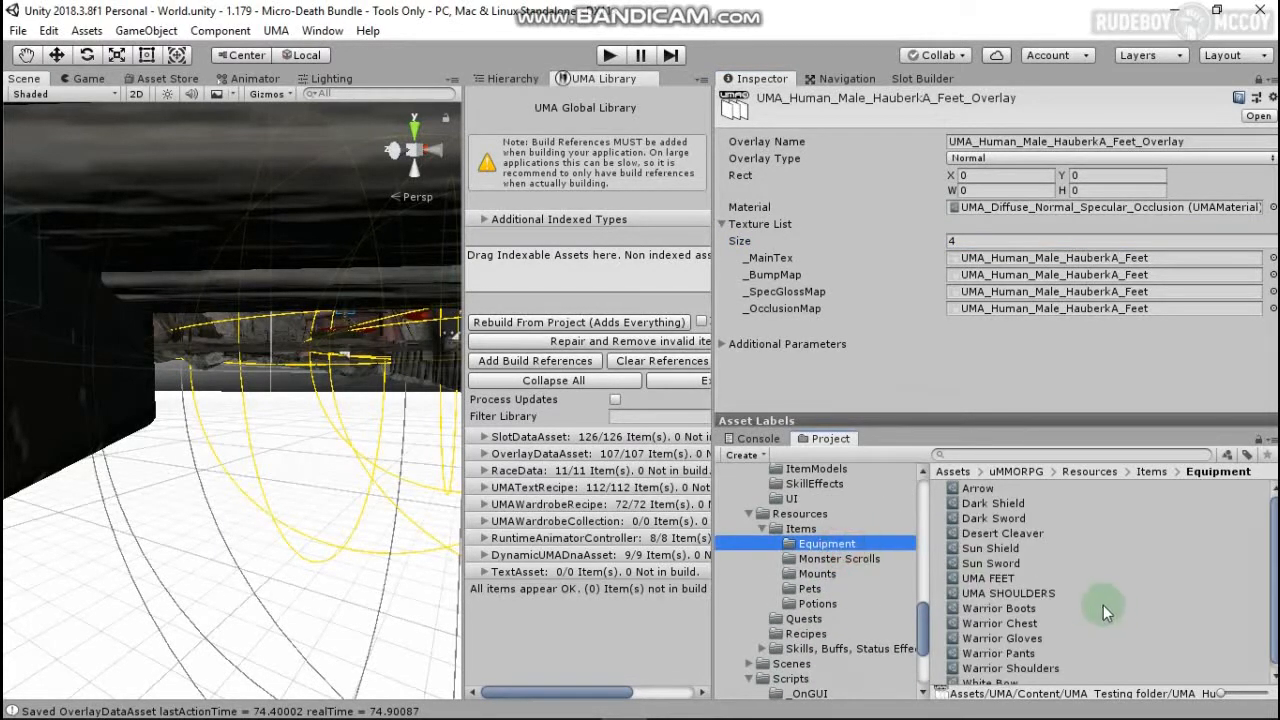
scroll(1015, 640, up, 1)
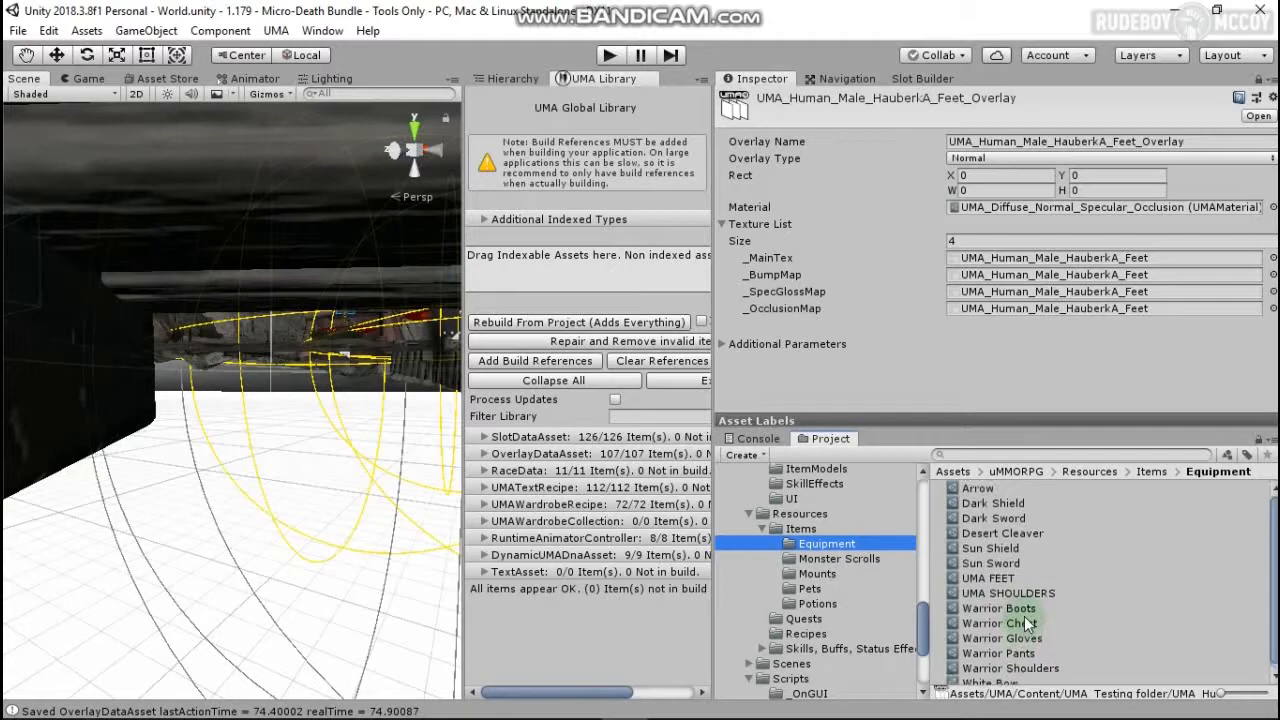
click(991, 580)
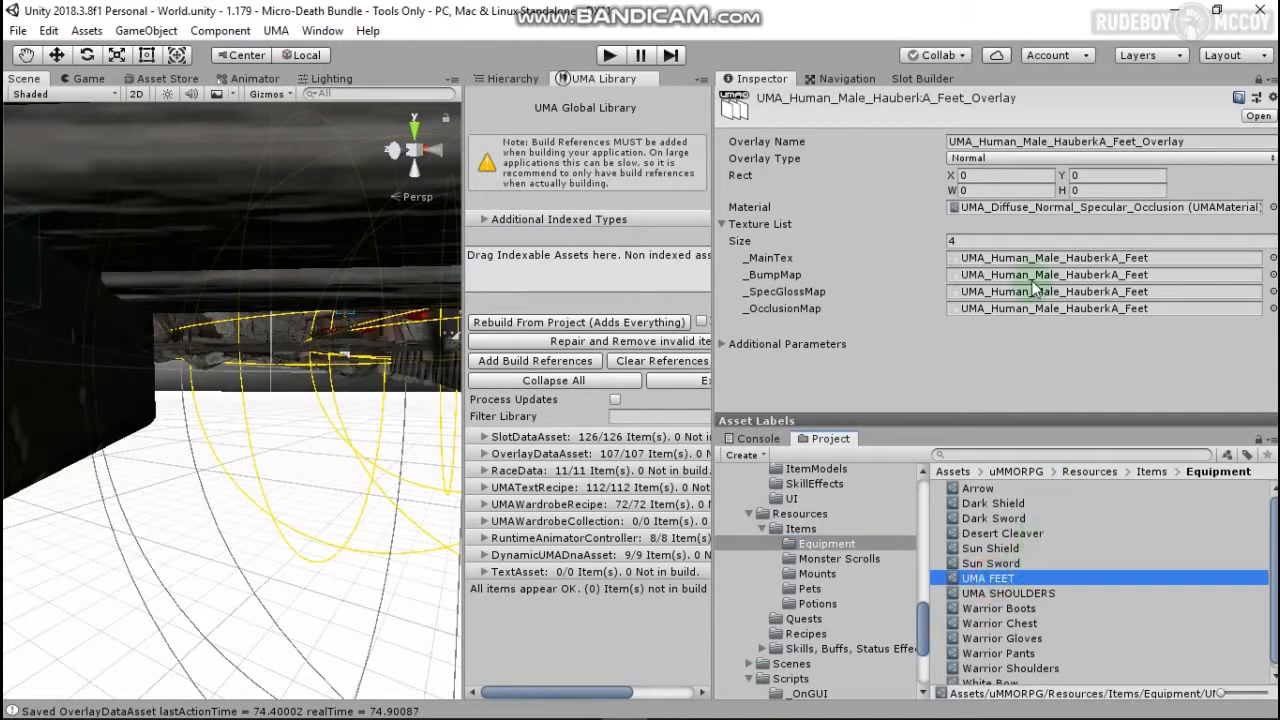
click(1261, 83)
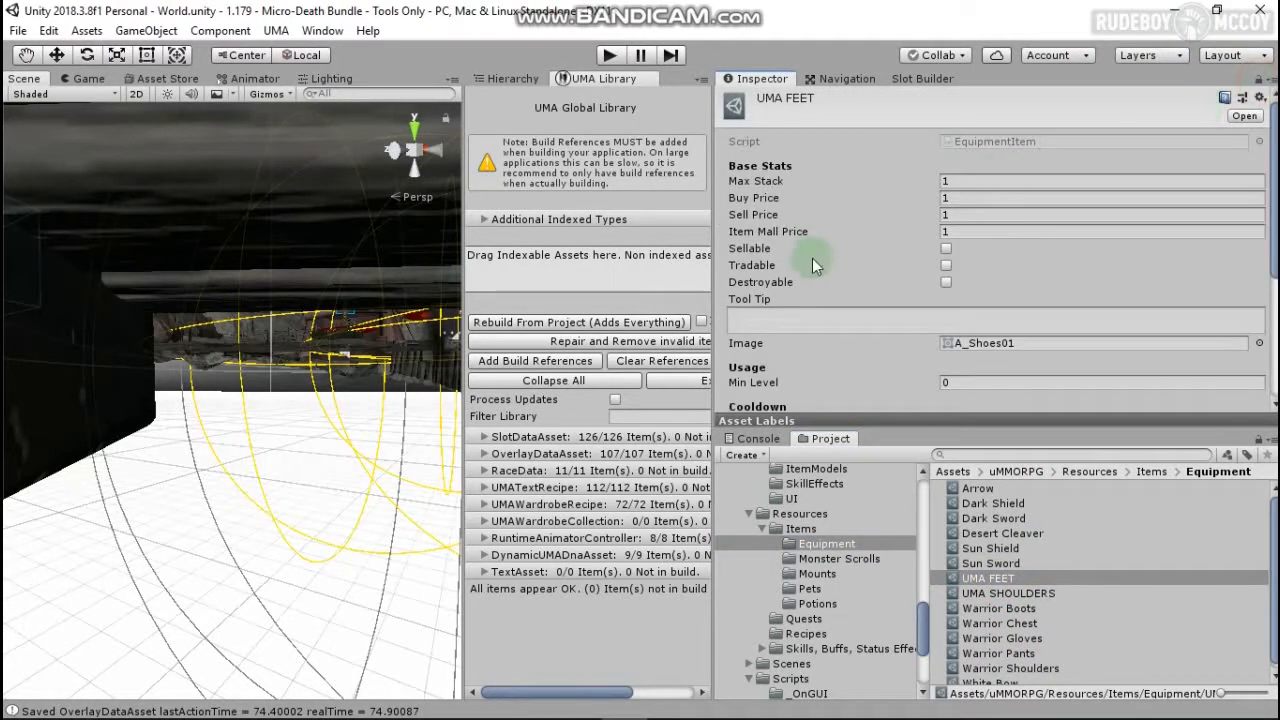
scroll(943, 351, down, 5)
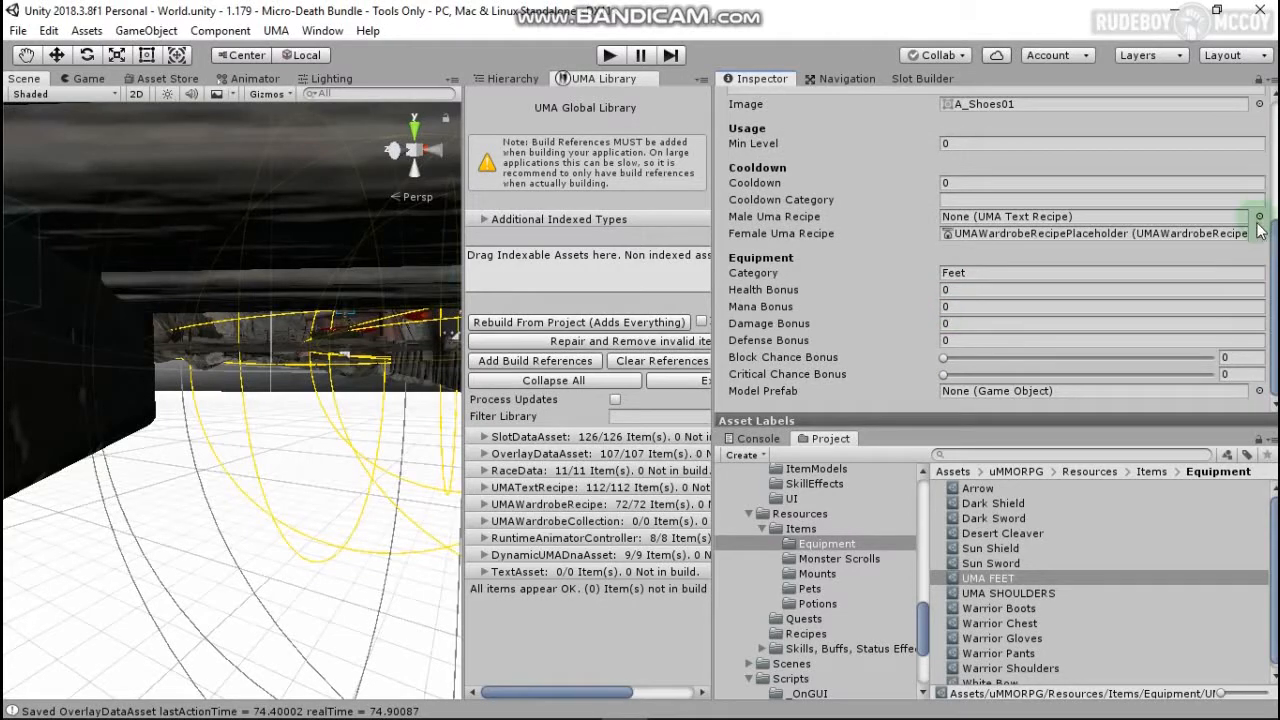
Step: Choose UMA_Human_Male_HauberkA_Feet_Recipe as the Male Uma Recipe by searching 'hau'
click(1259, 217)
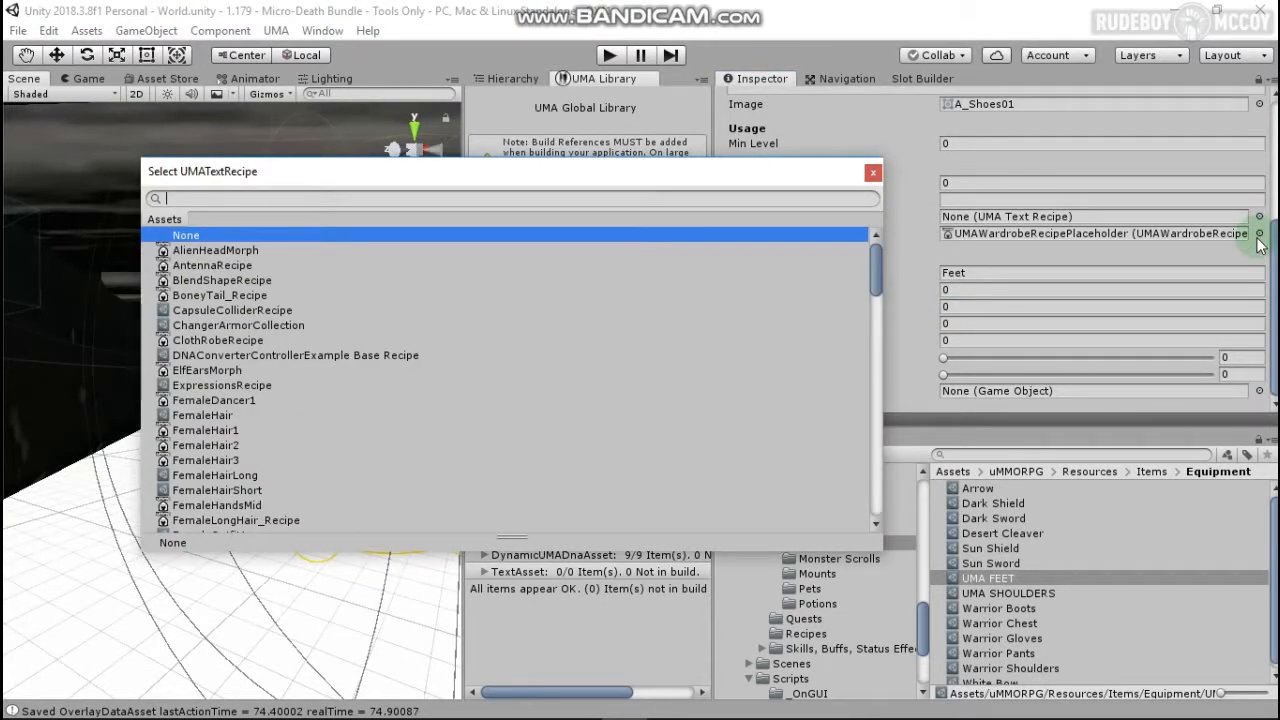
text(haube)
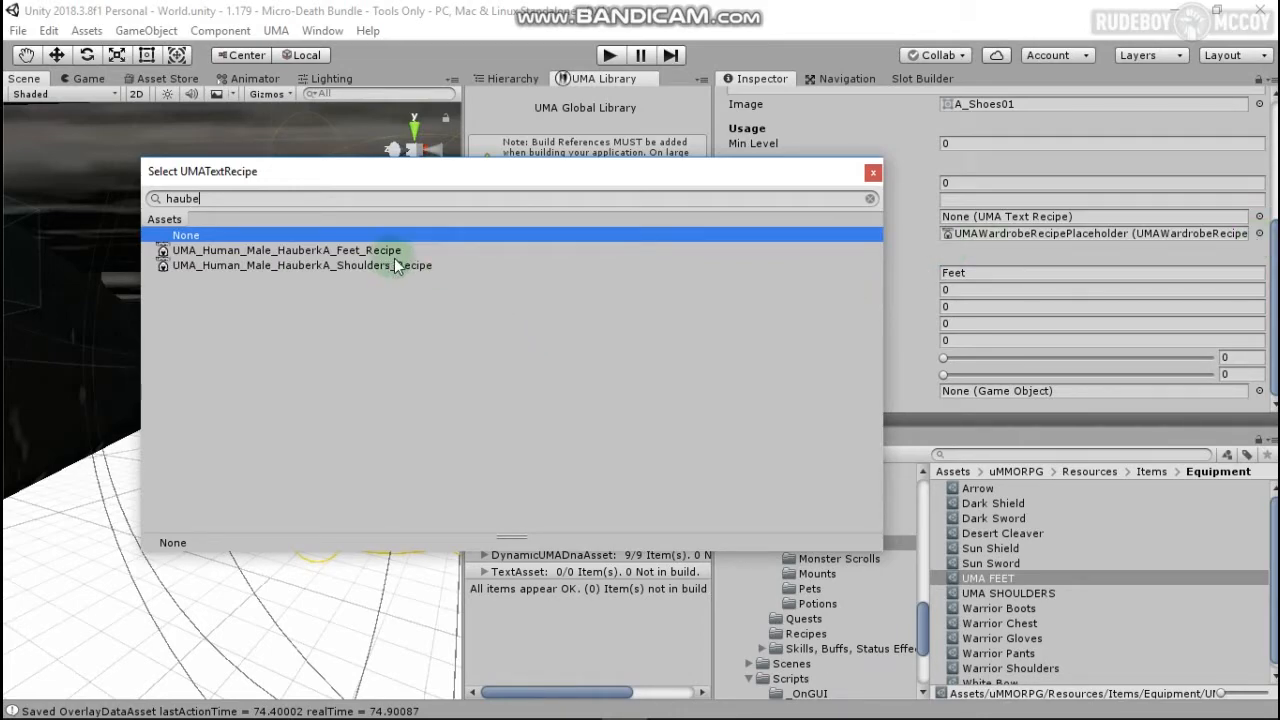
key(Down)
key(Return)
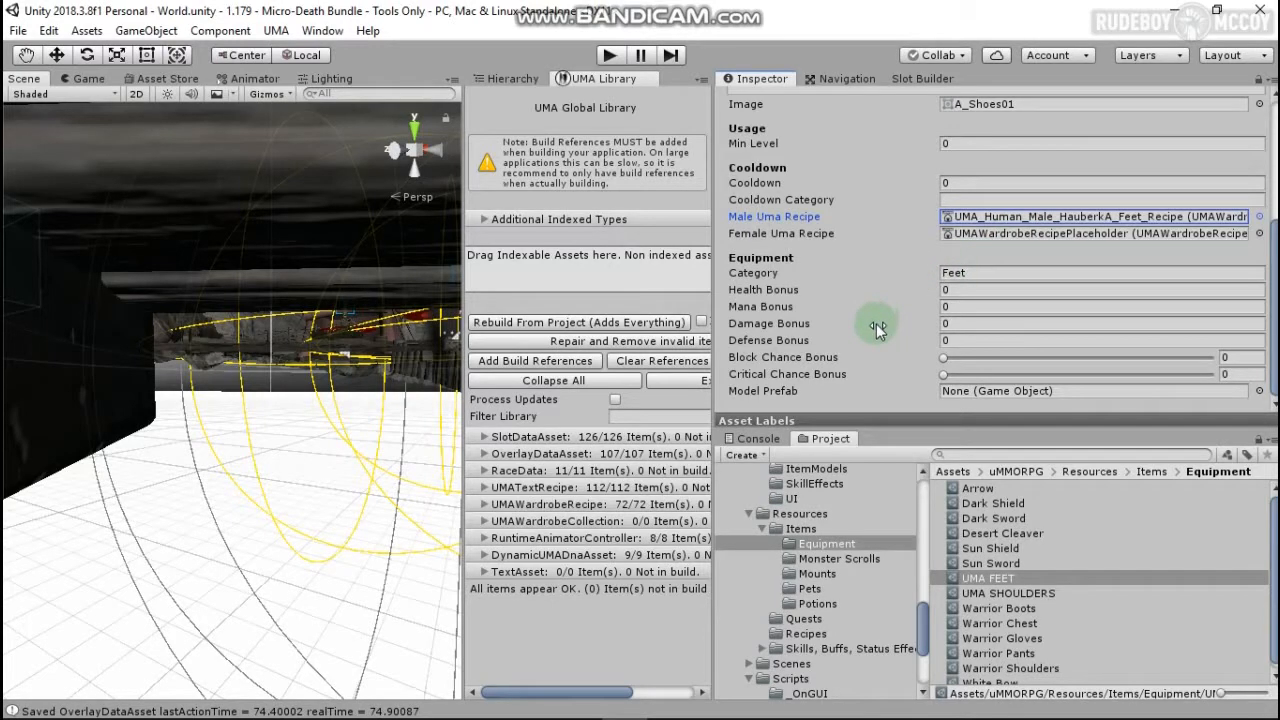
scroll(876, 324, up, 4)
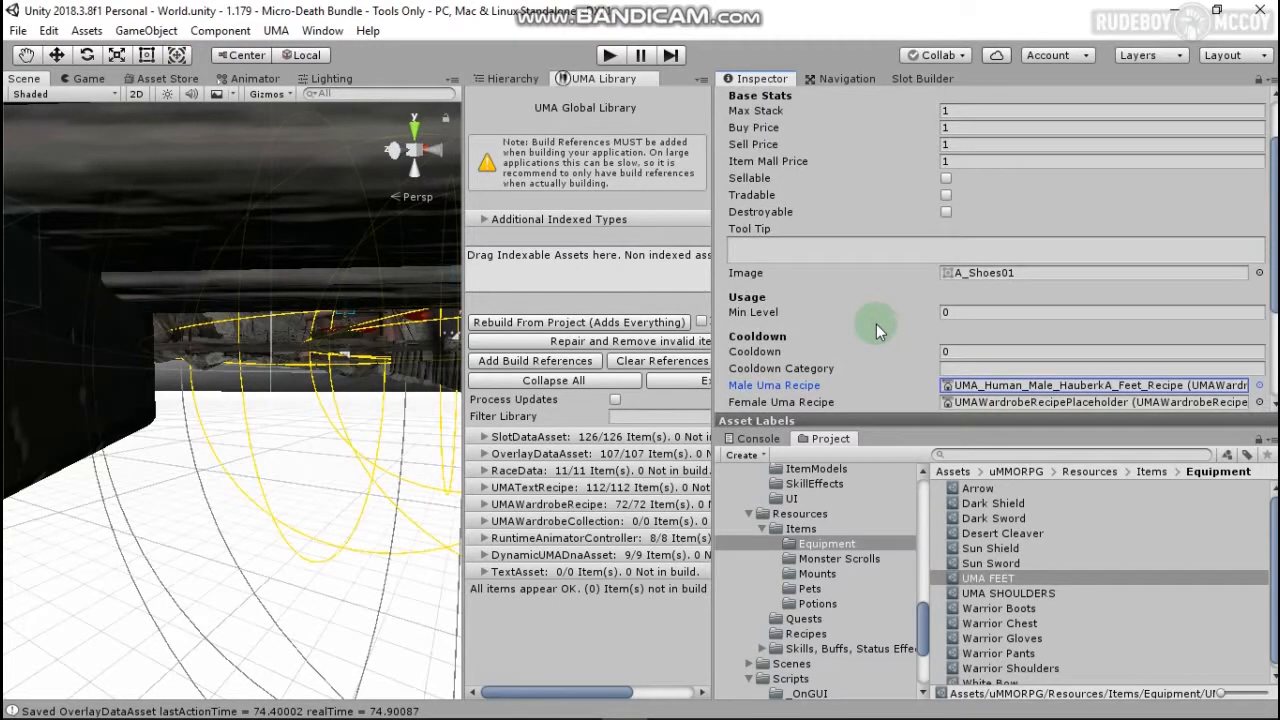
scroll(876, 324, up, 2)
Step: Edit the UMA FEET tooltip and mark the item destroyable and sellable, referencing UMA SHOULDERS
click(877, 324)
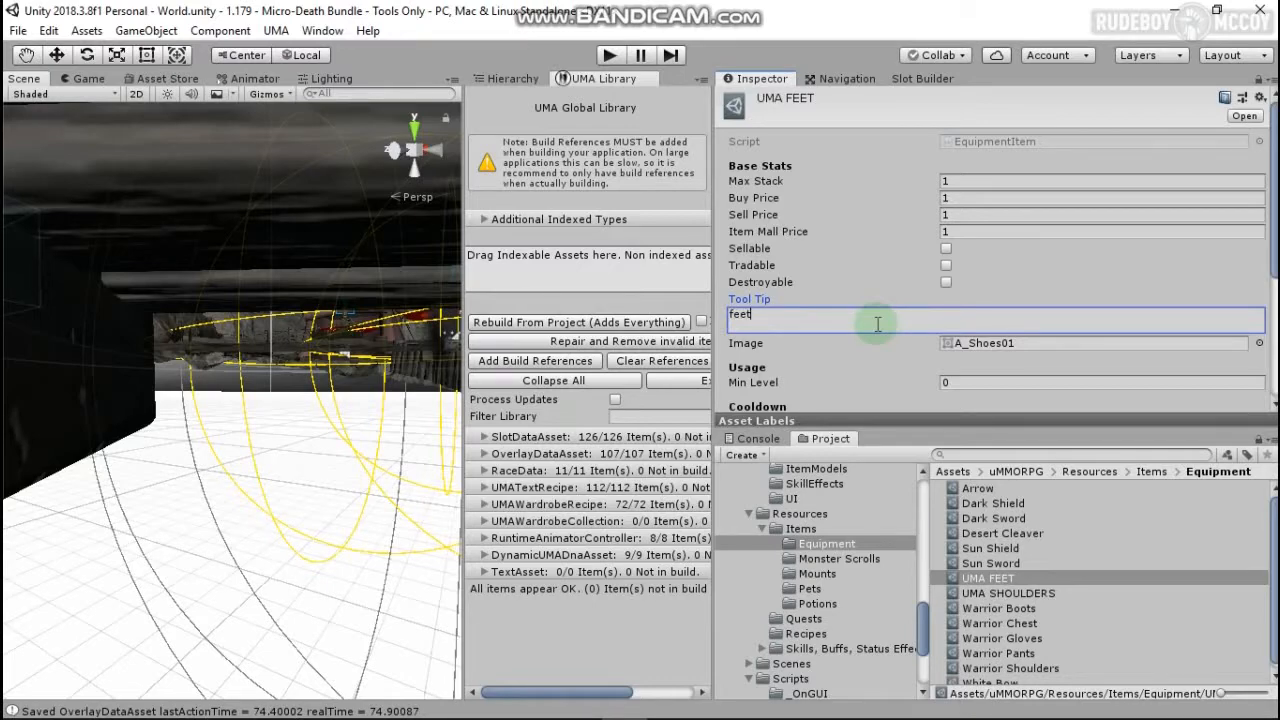
click(1006, 596)
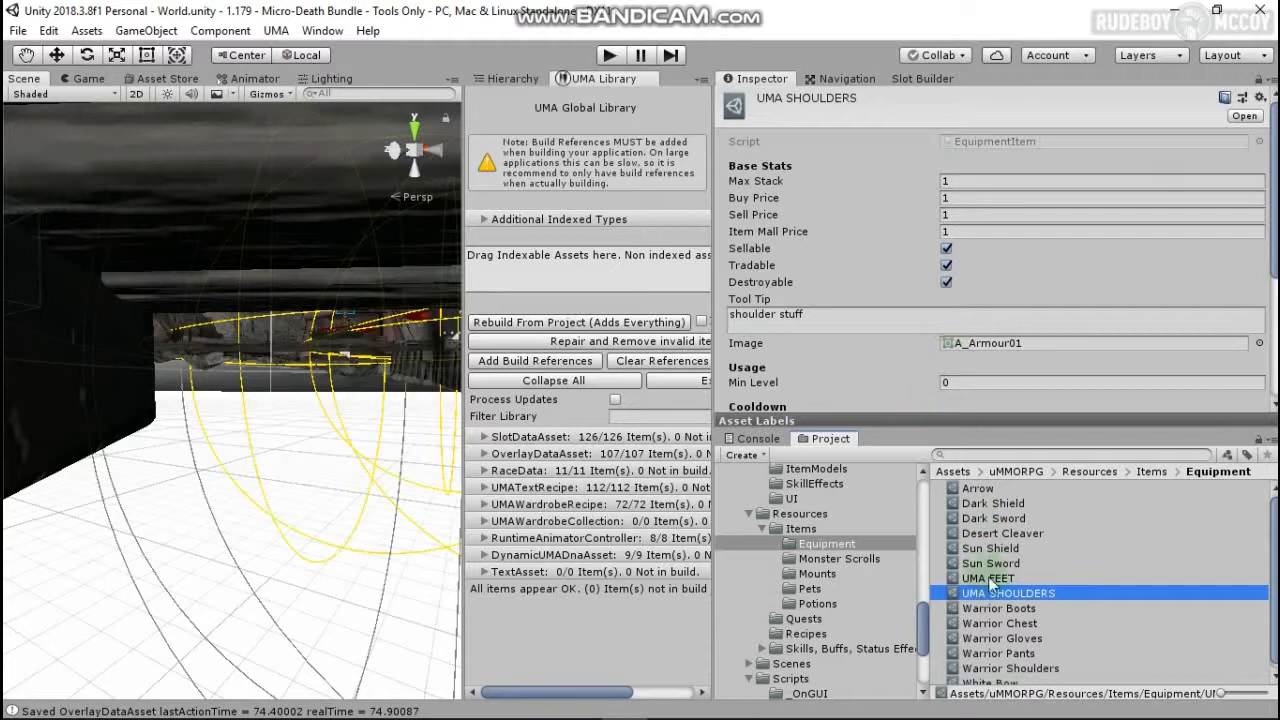
click(988, 579)
click(946, 282)
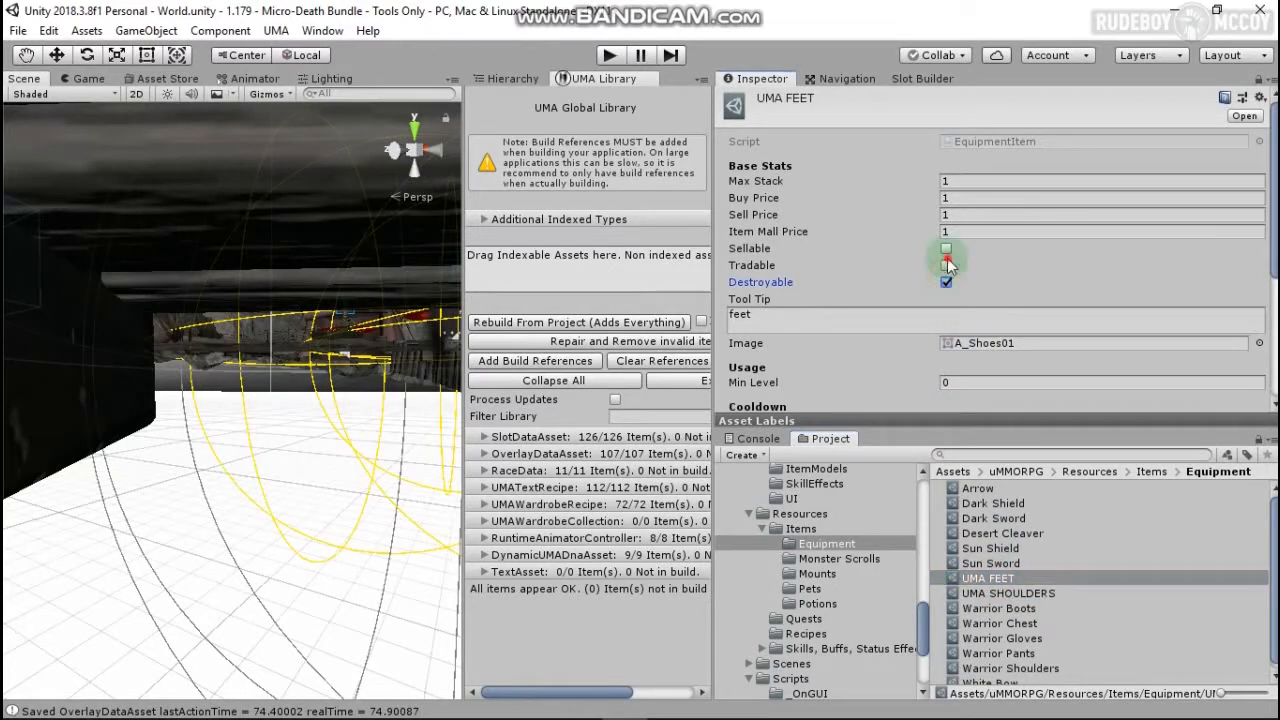
click(946, 249)
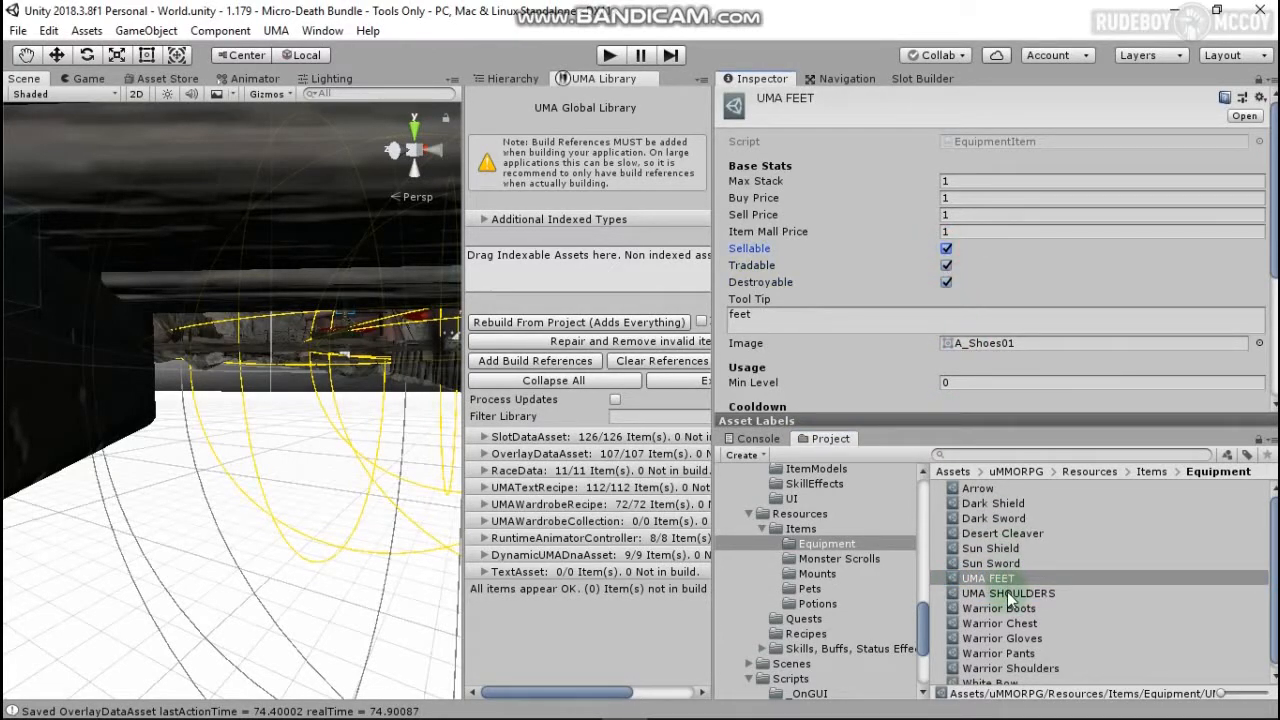
Step: Compare with the UMA SHOULDERS item's settings and run the scene in Play mode
click(1008, 594)
scroll(930, 320, down, 2)
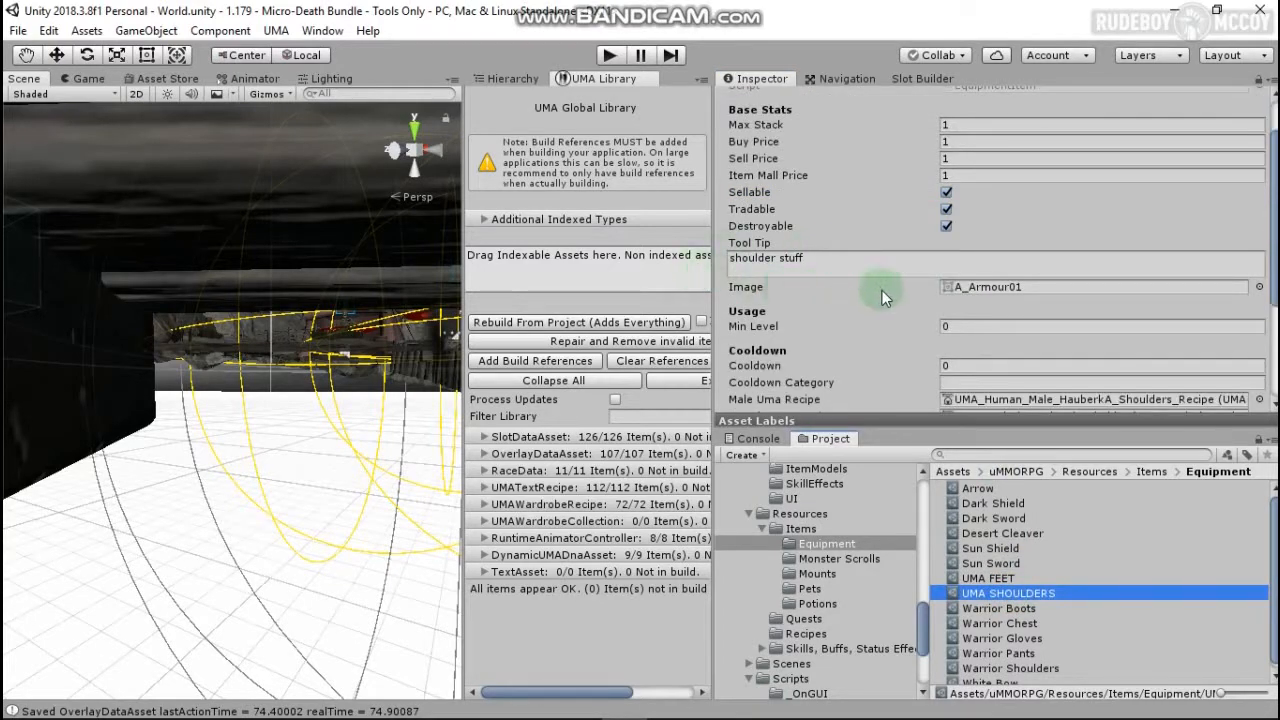
scroll(870, 285, down, 6)
click(610, 56)
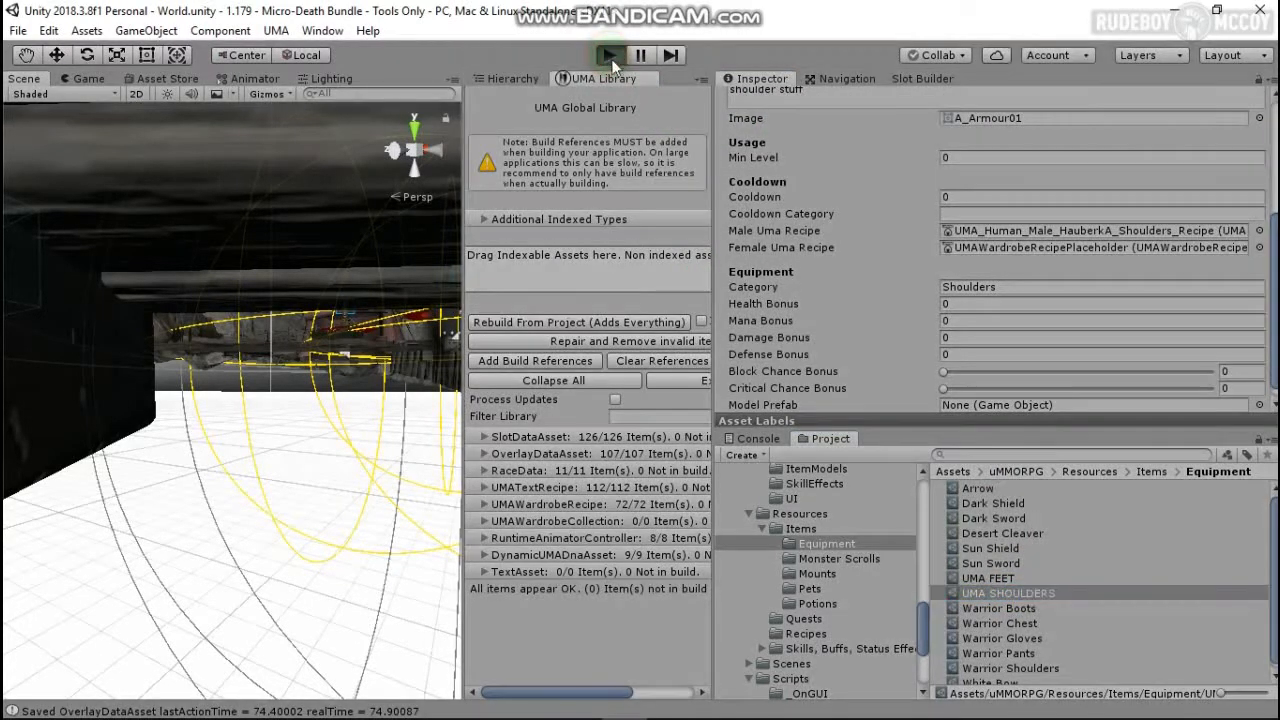
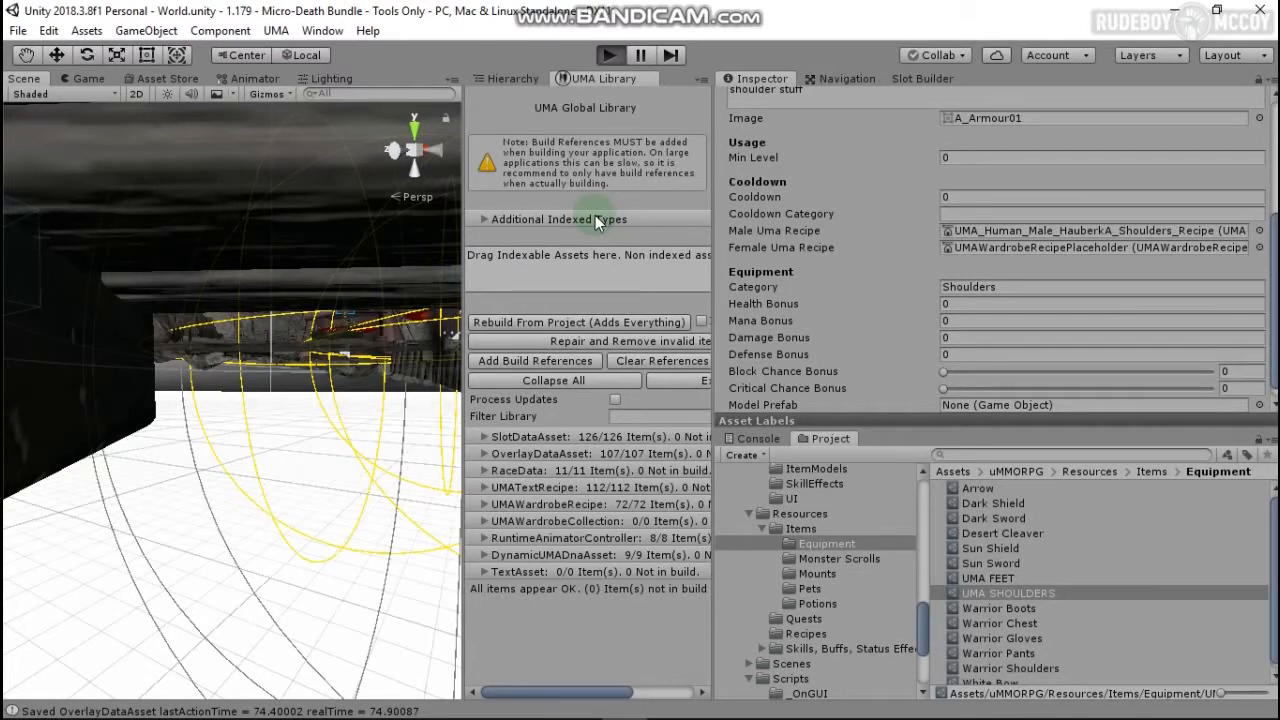
Step: Run the game, start a local server and enter the world as the right-hand character
key(ctrl+p)
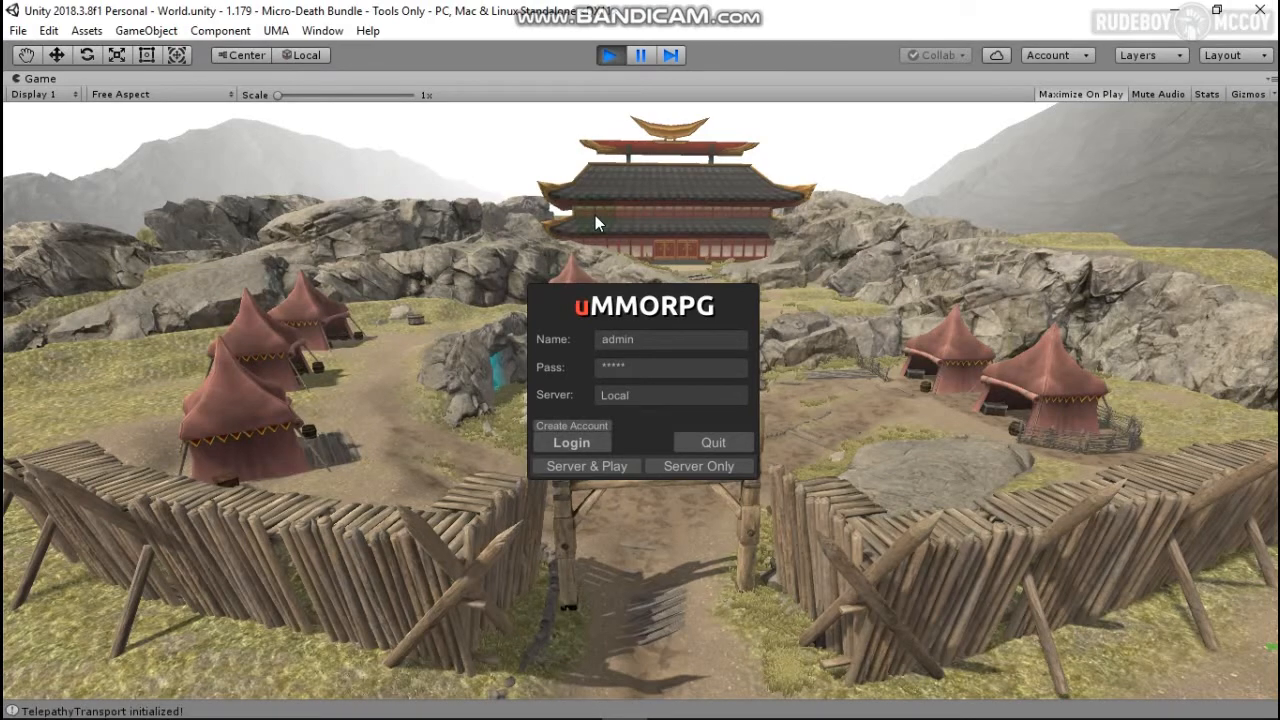
click(636, 484)
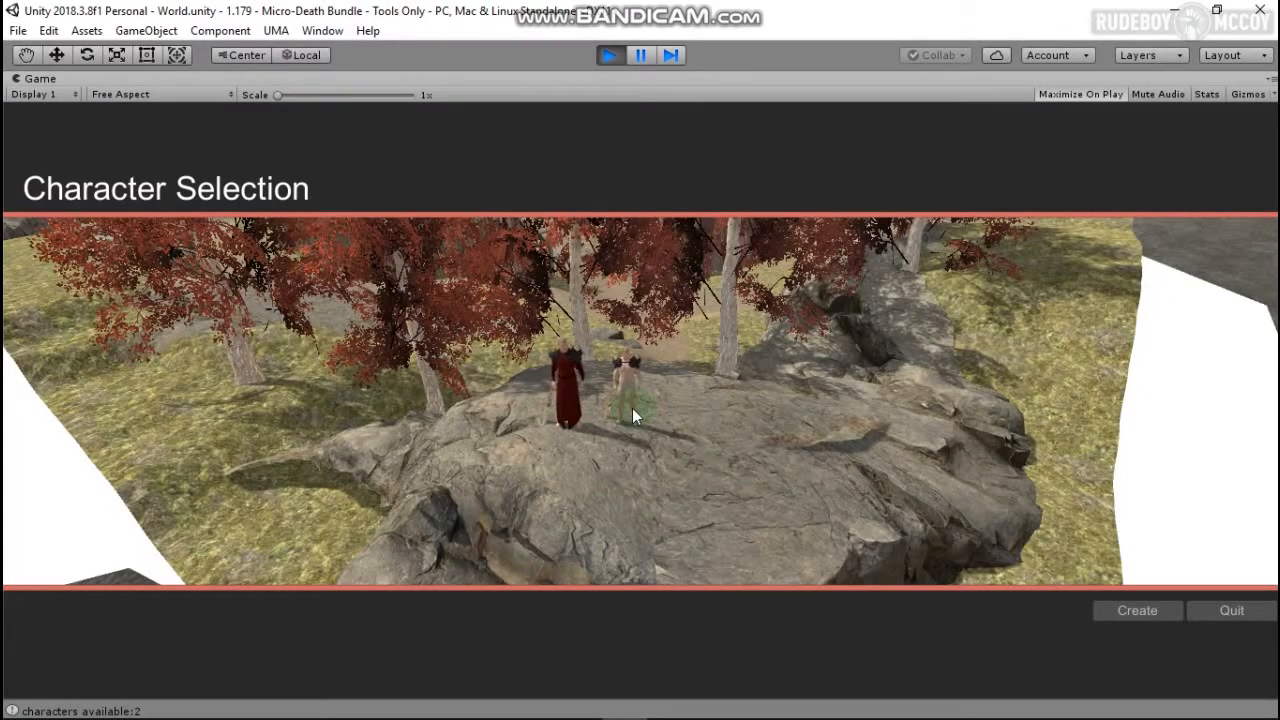
click(632, 410)
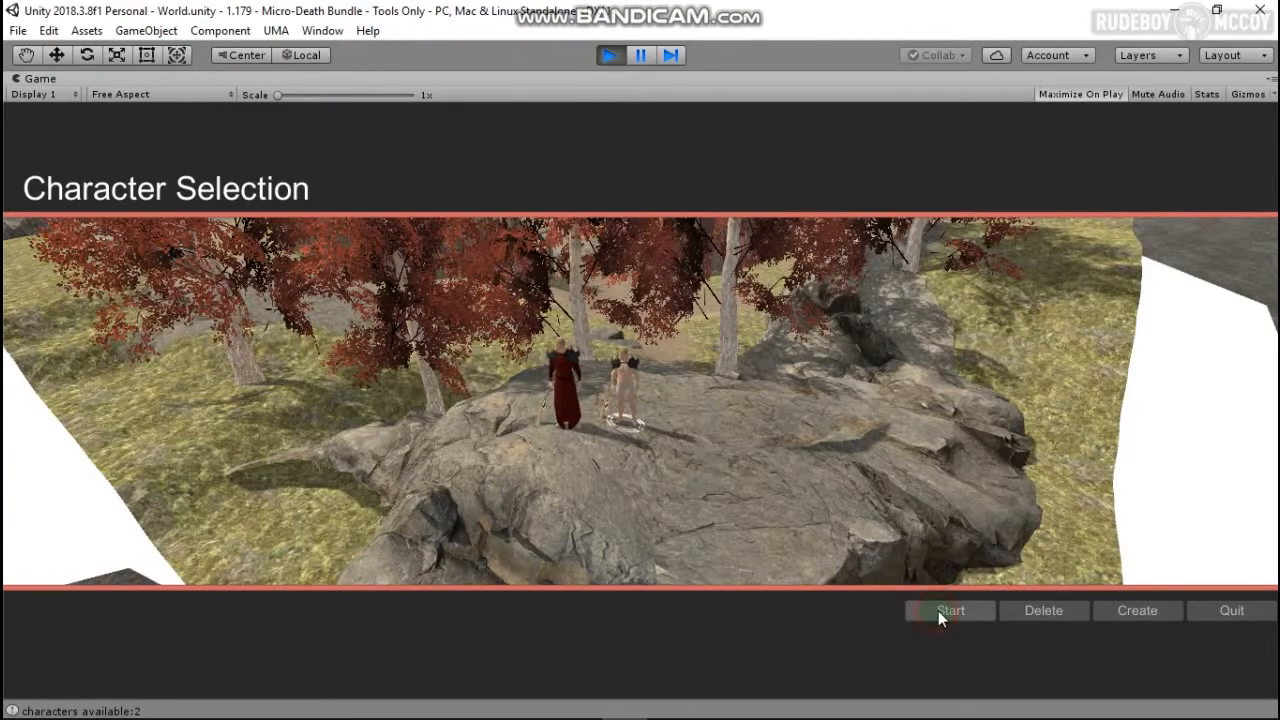
click(940, 611)
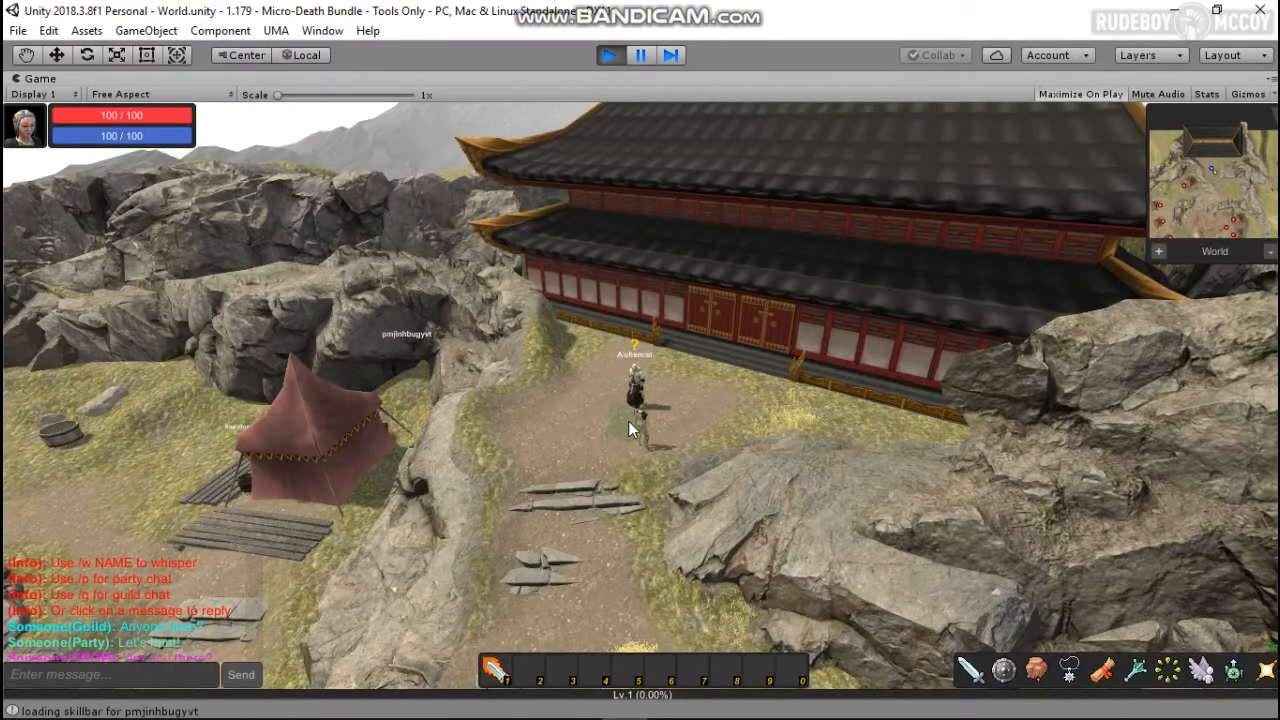
scroll(629, 422, up, 10)
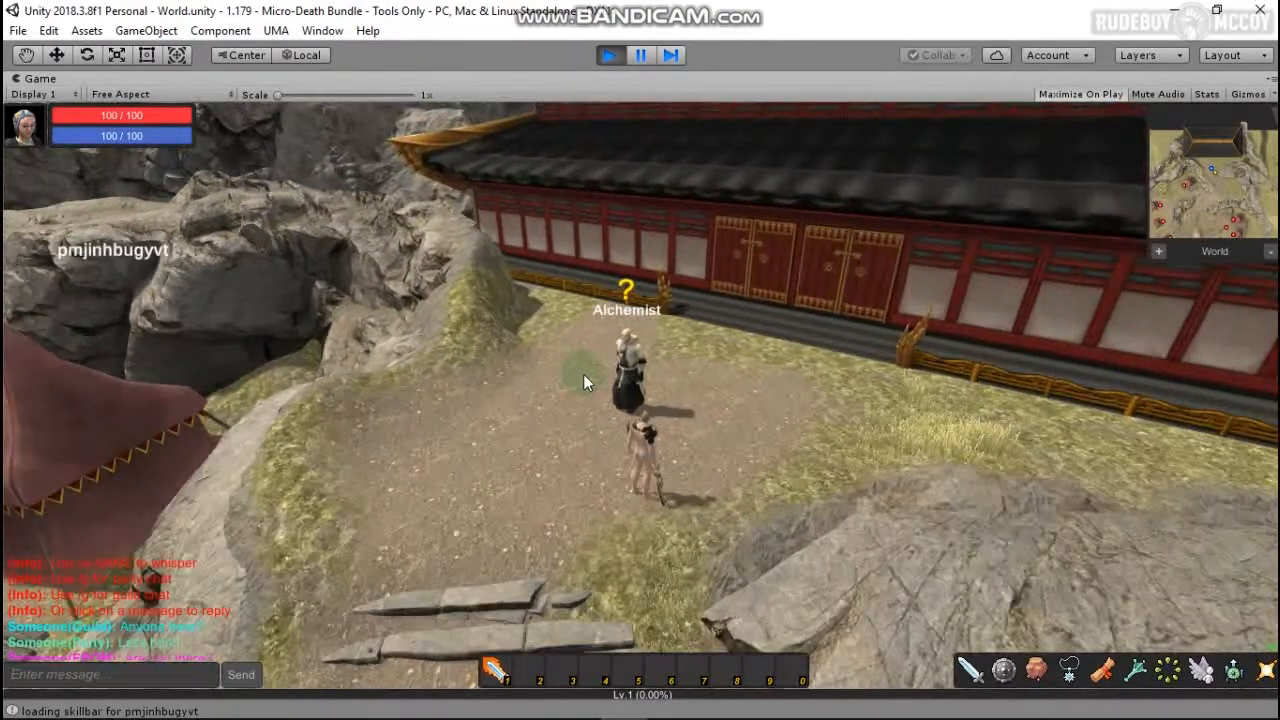
scroll(583, 374, up, 5)
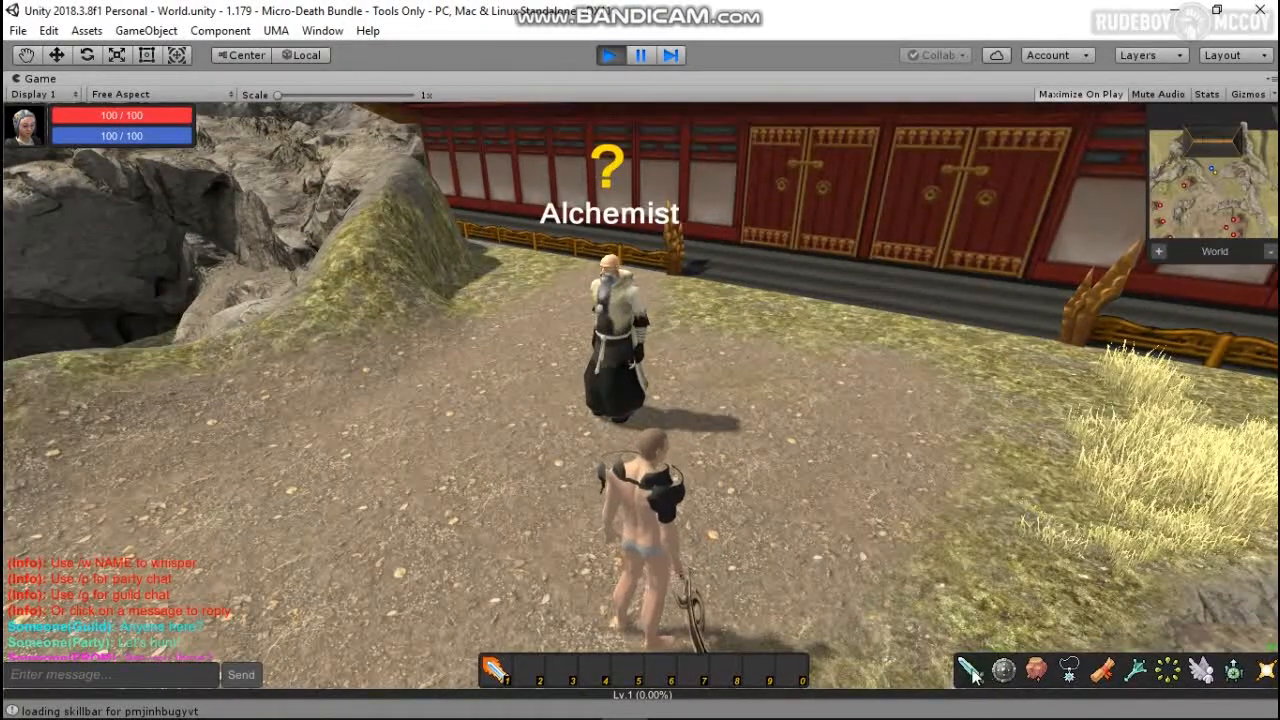
Step: Talk to the Alchemist, open his Buy/Sell Items list, then pause the game
click(972, 675)
click(1003, 671)
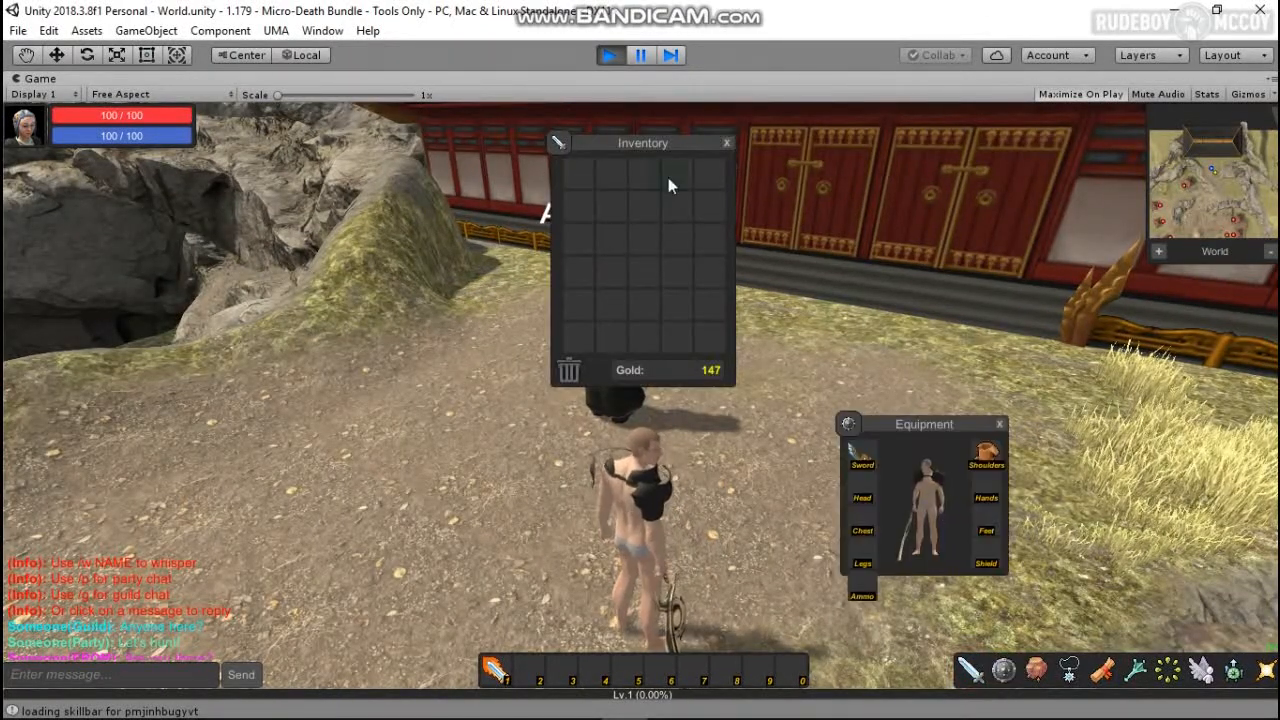
click(681, 147)
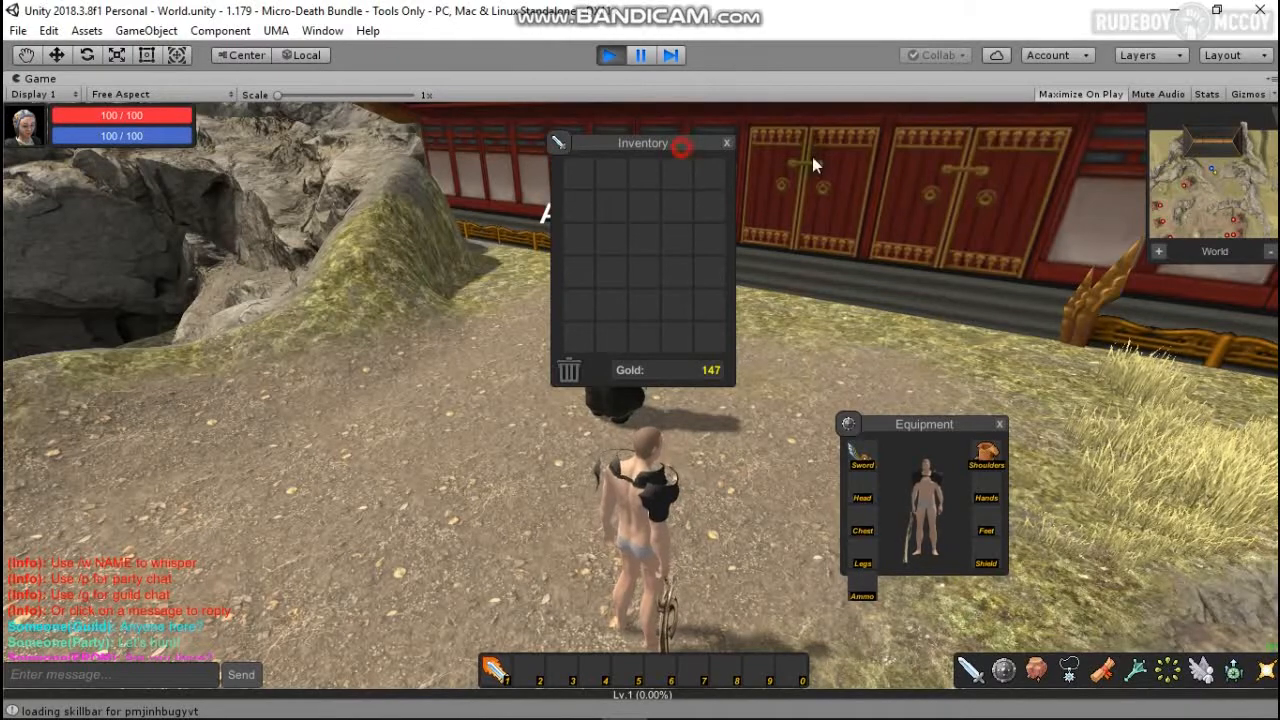
drag(812, 165, 861, 175)
double_click(614, 322)
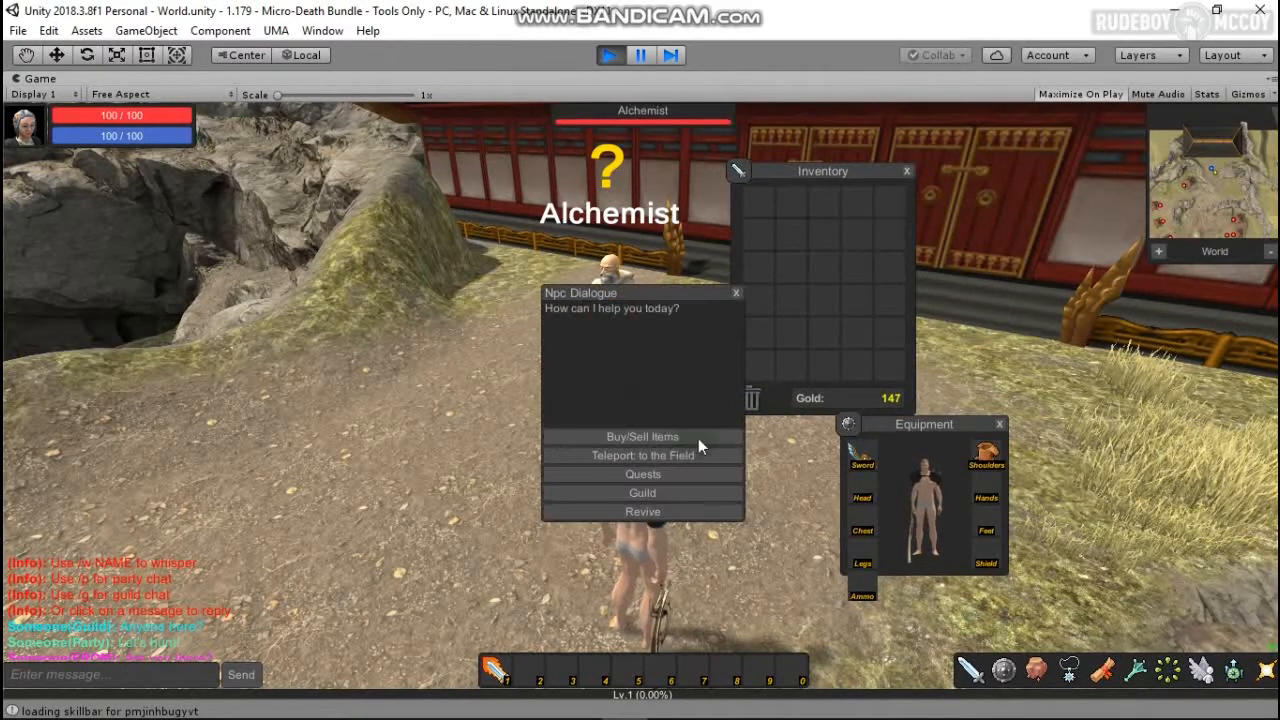
click(673, 437)
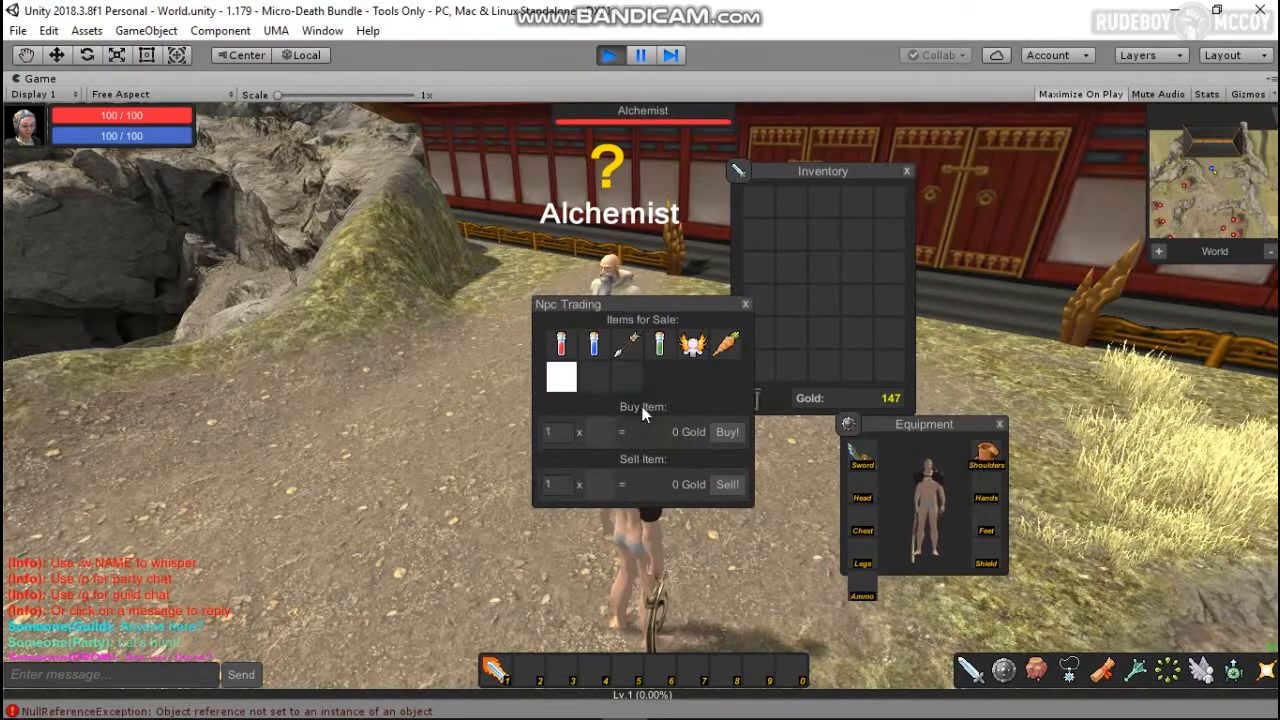
click(641, 56)
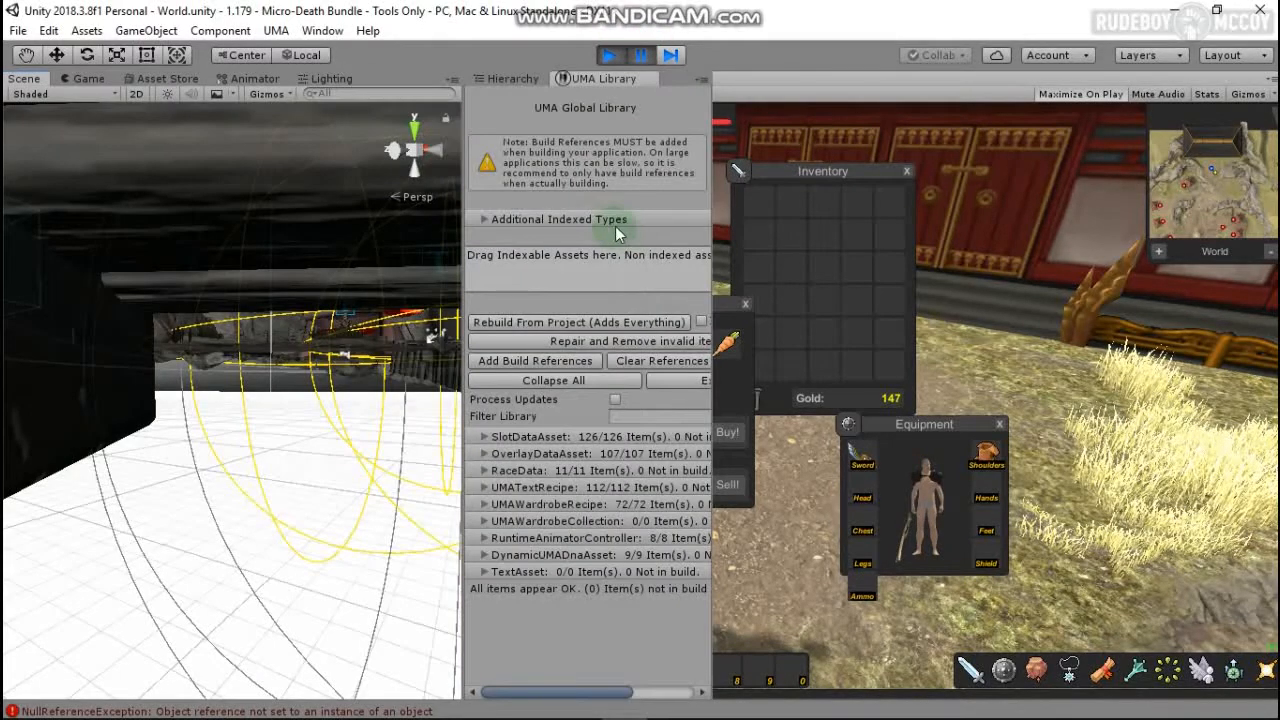
Step: Select the Alchemist in the Hierarchy and set sale item Element 6 to UMA FEET
click(506, 79)
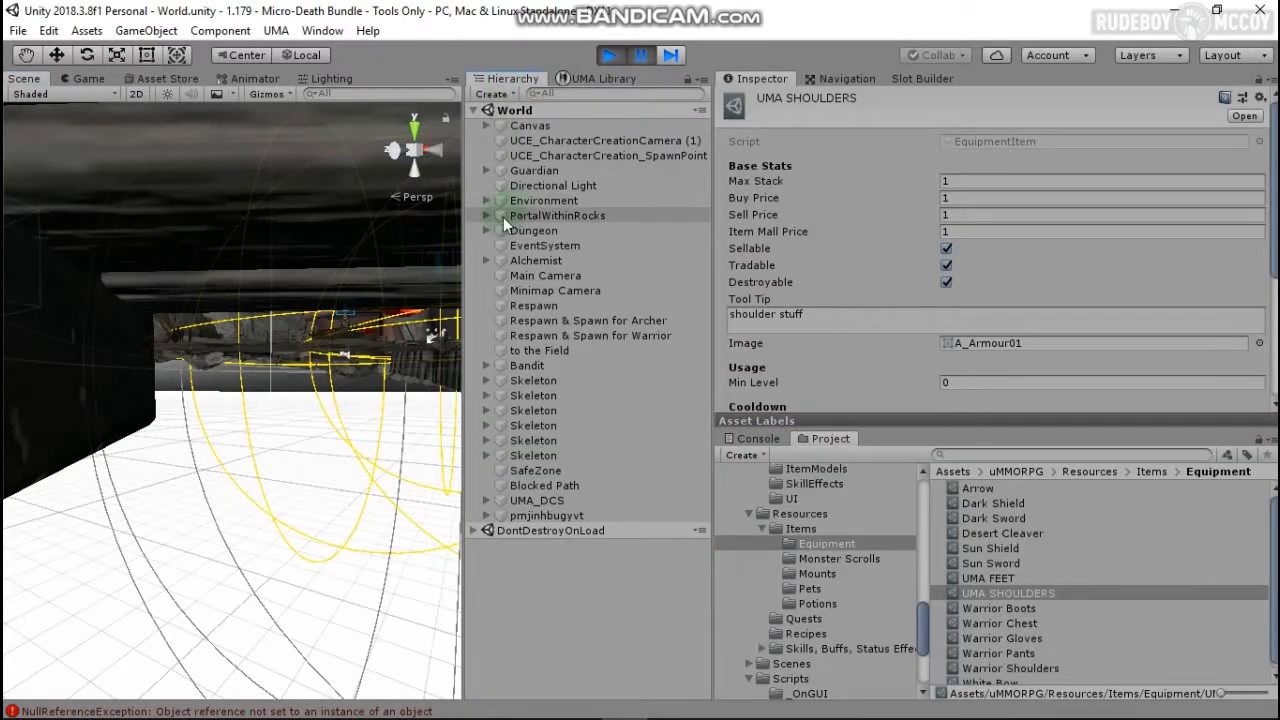
click(568, 260)
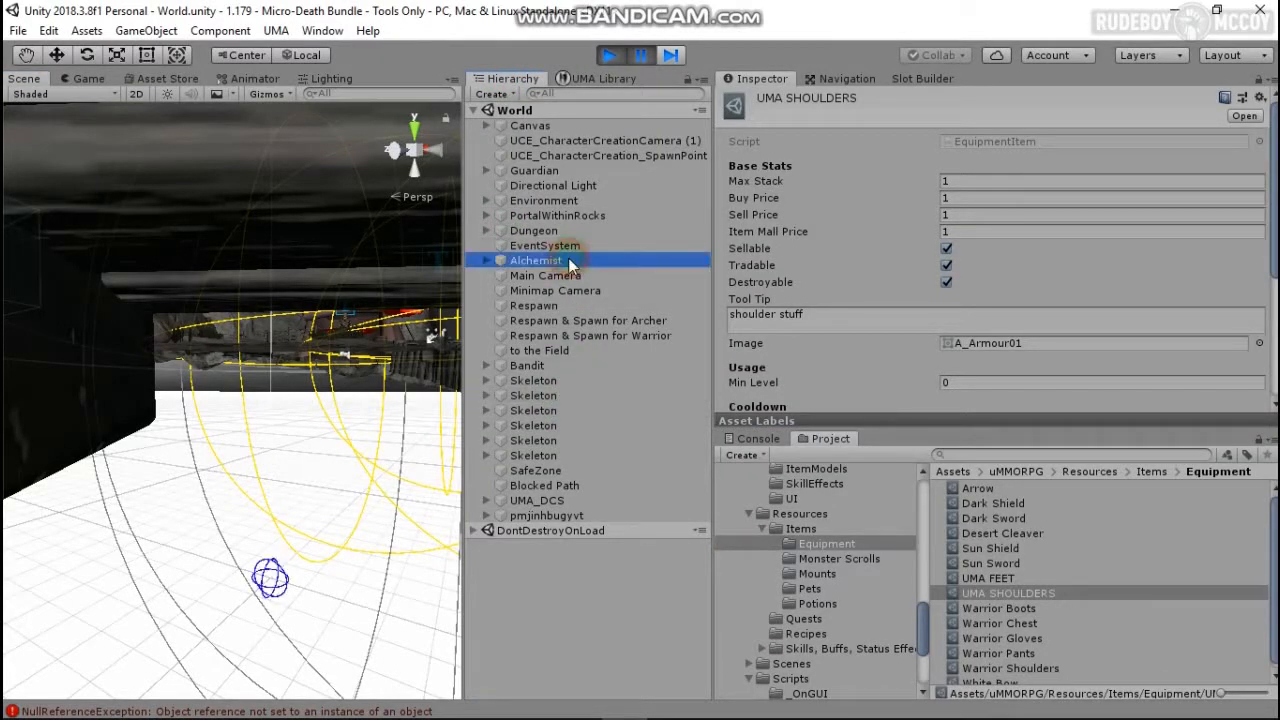
scroll(960, 300, down, 15)
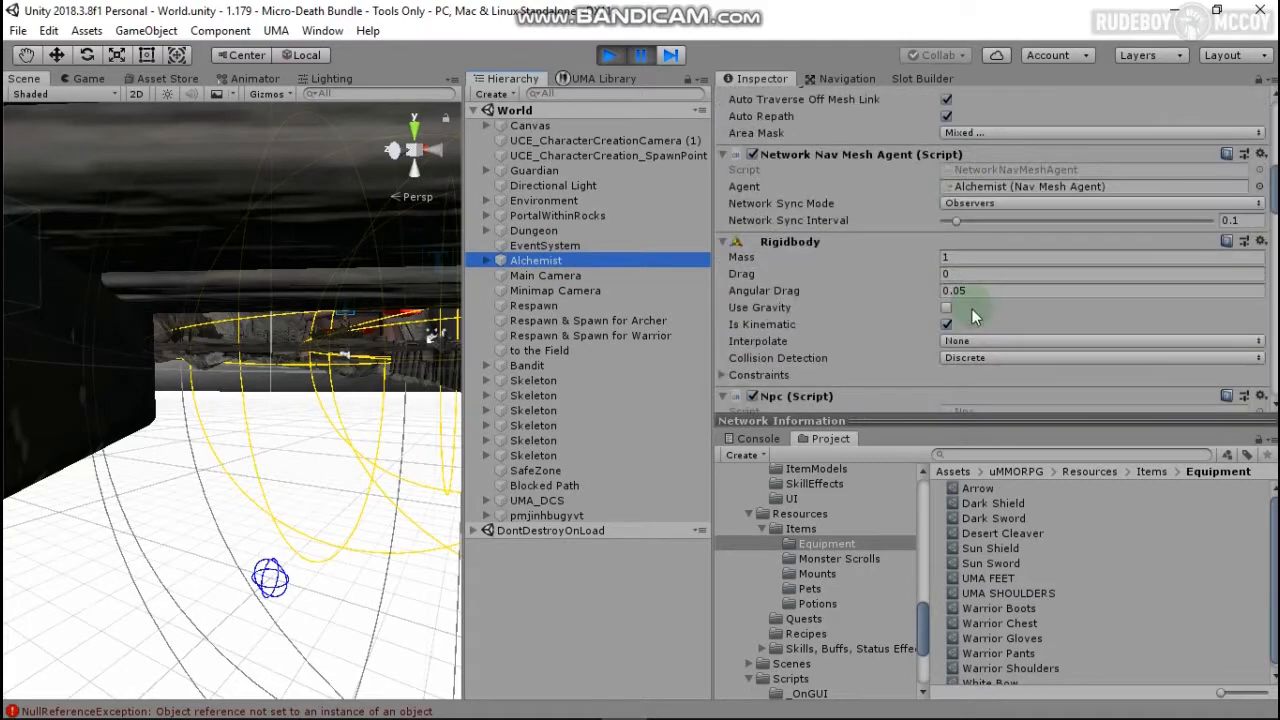
scroll(980, 310, down, 15)
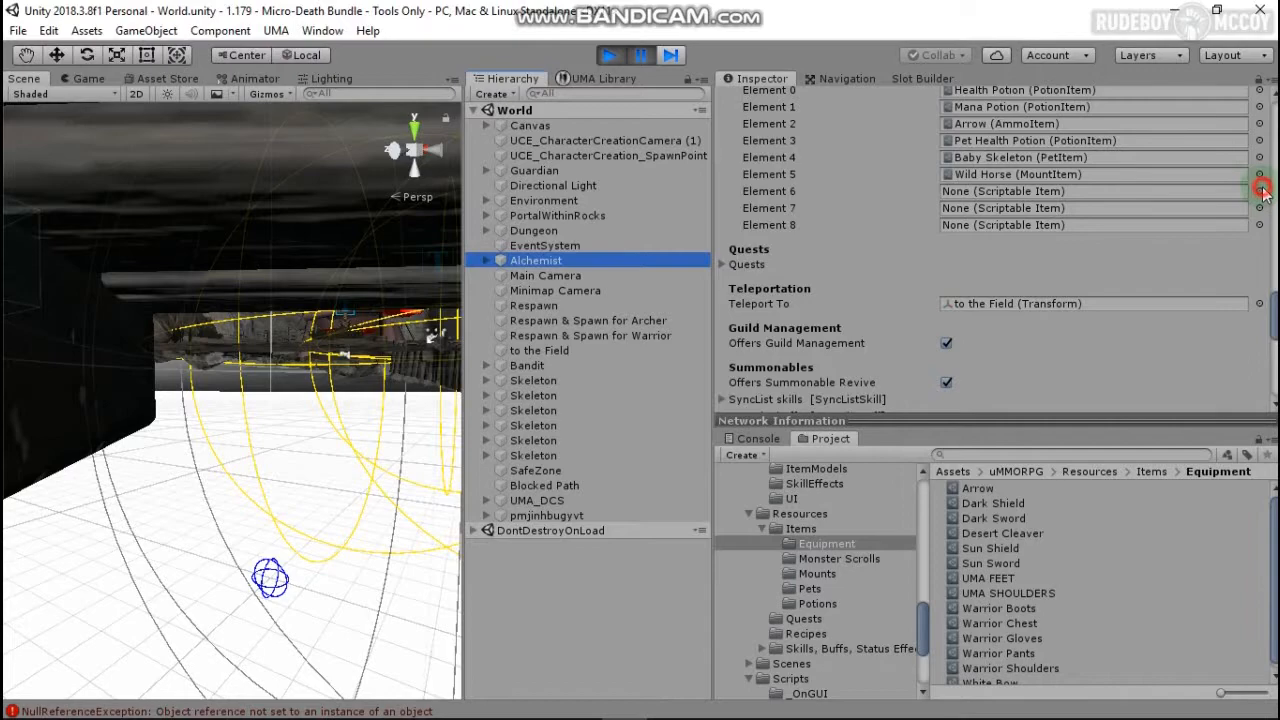
click(1261, 191)
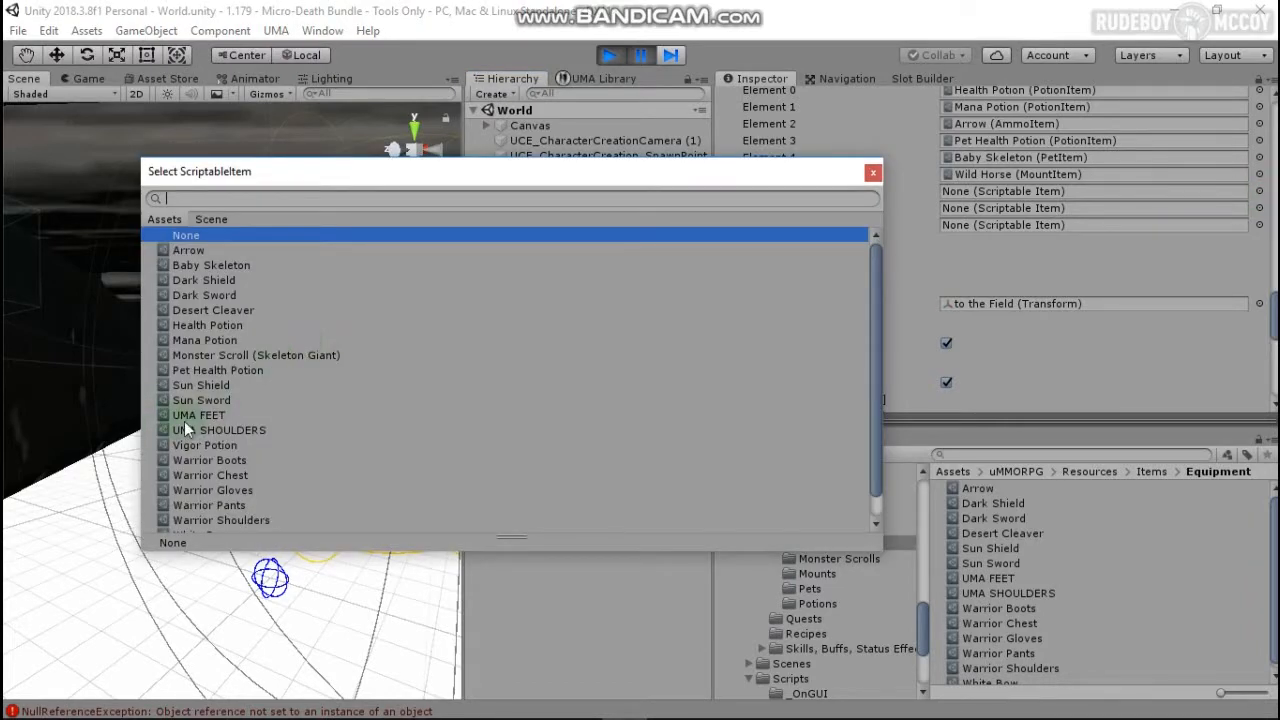
key(Down)
key(Down)
key(Down)
key(Down)
key(Down)
key(Down)
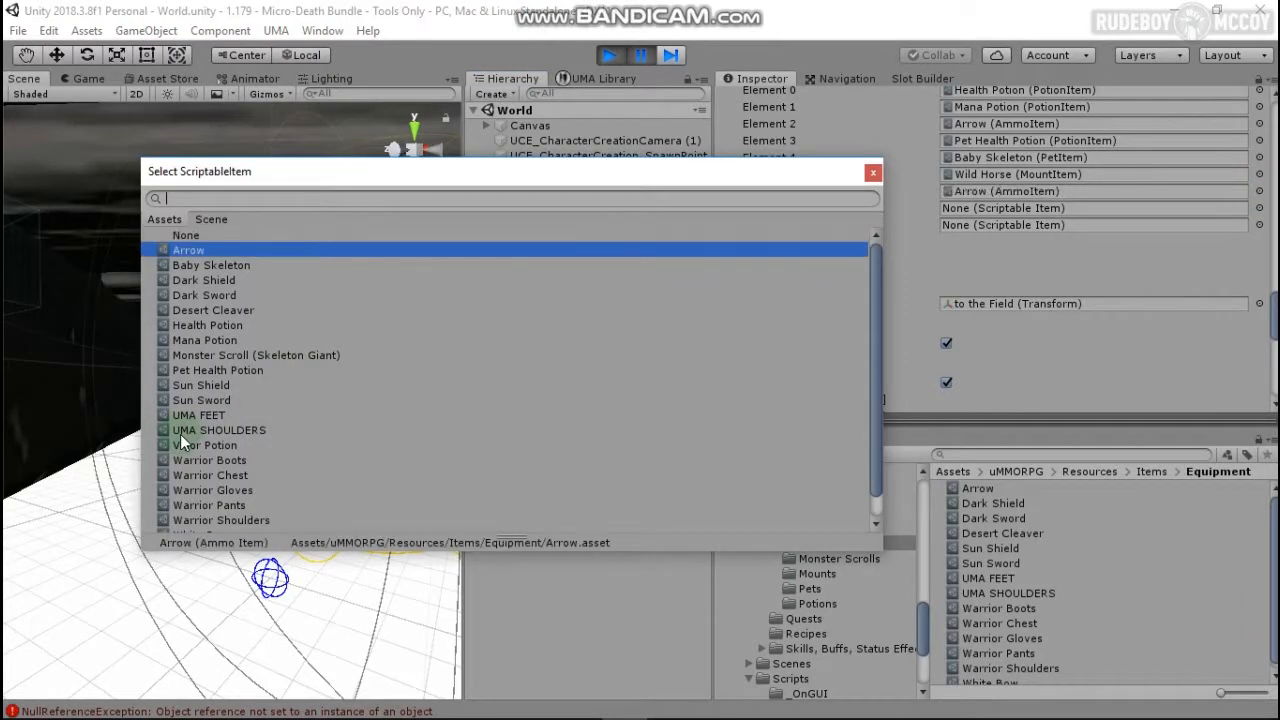
key(Down)
key(Down)
key(Down)
key(Down)
key(Down)
key(Down)
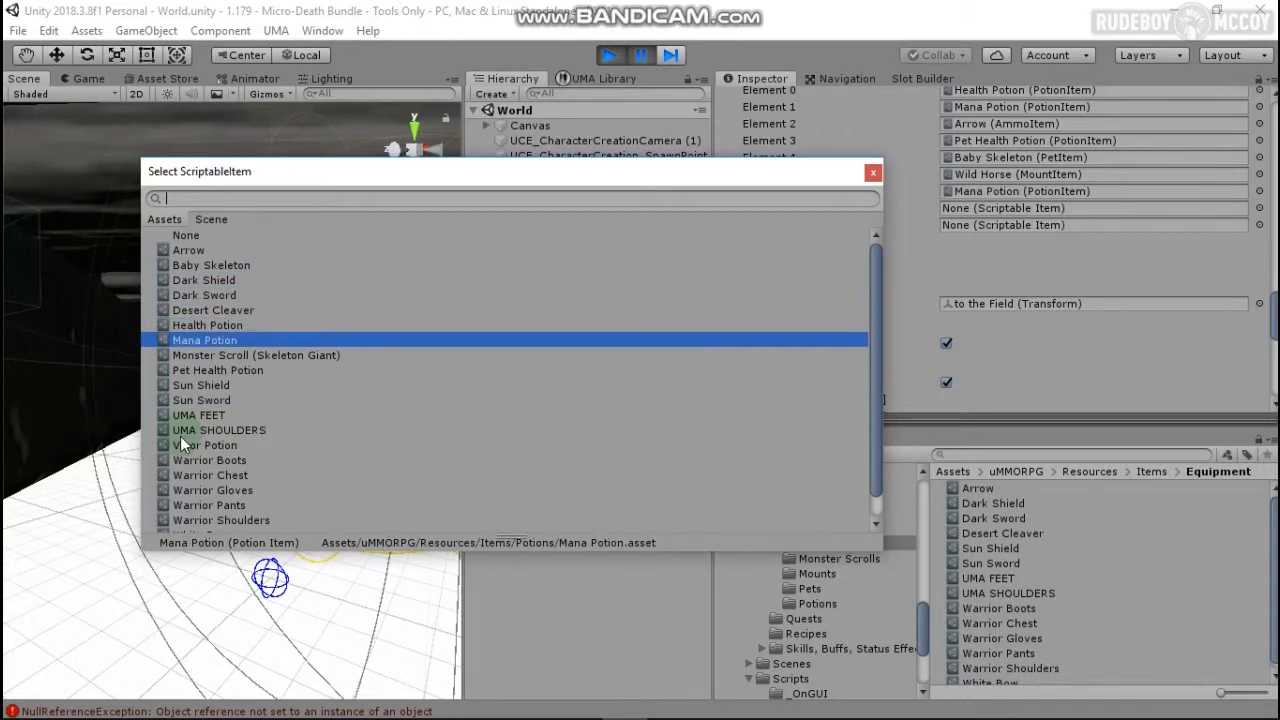
key(Down)
key(Down)
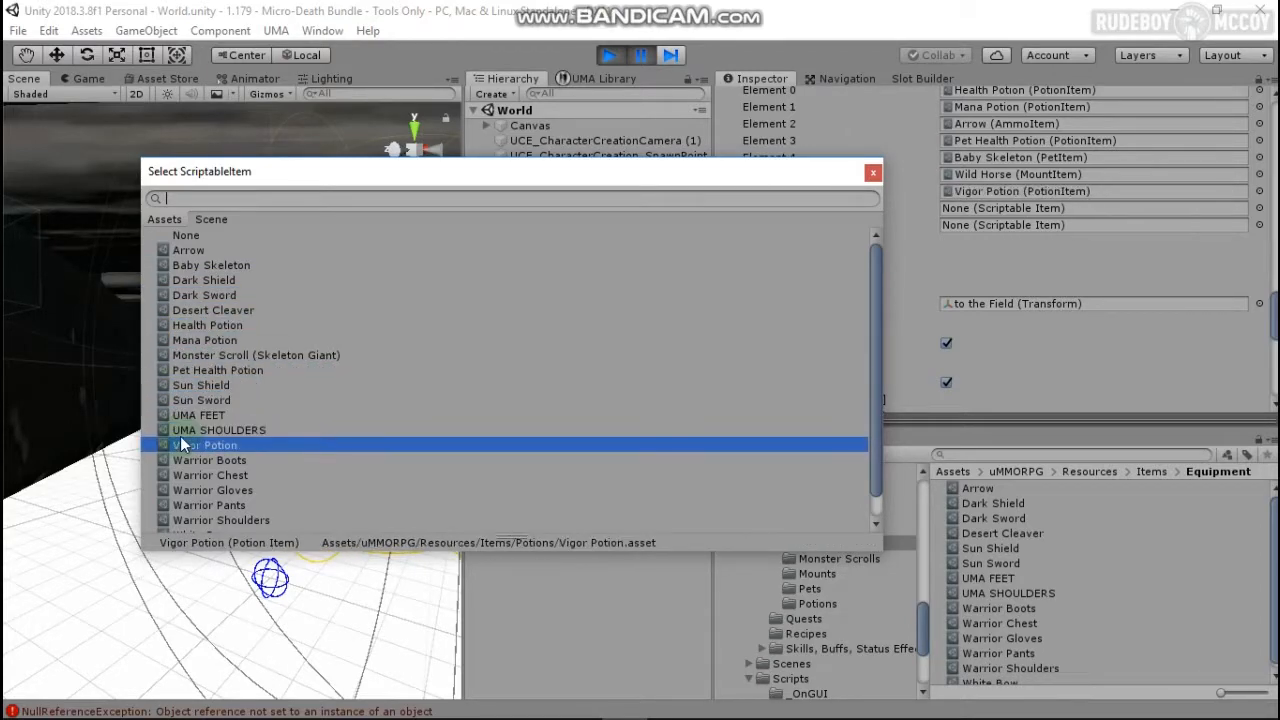
key(Up)
key(Up)
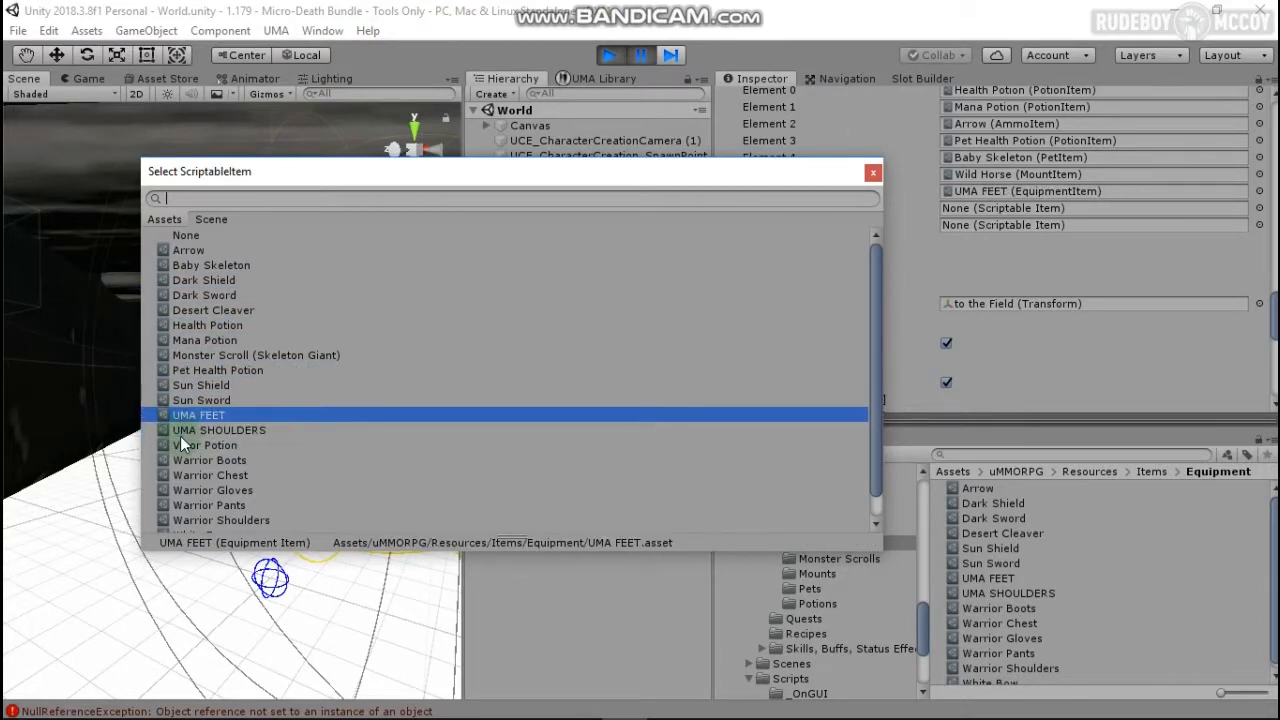
key(Return)
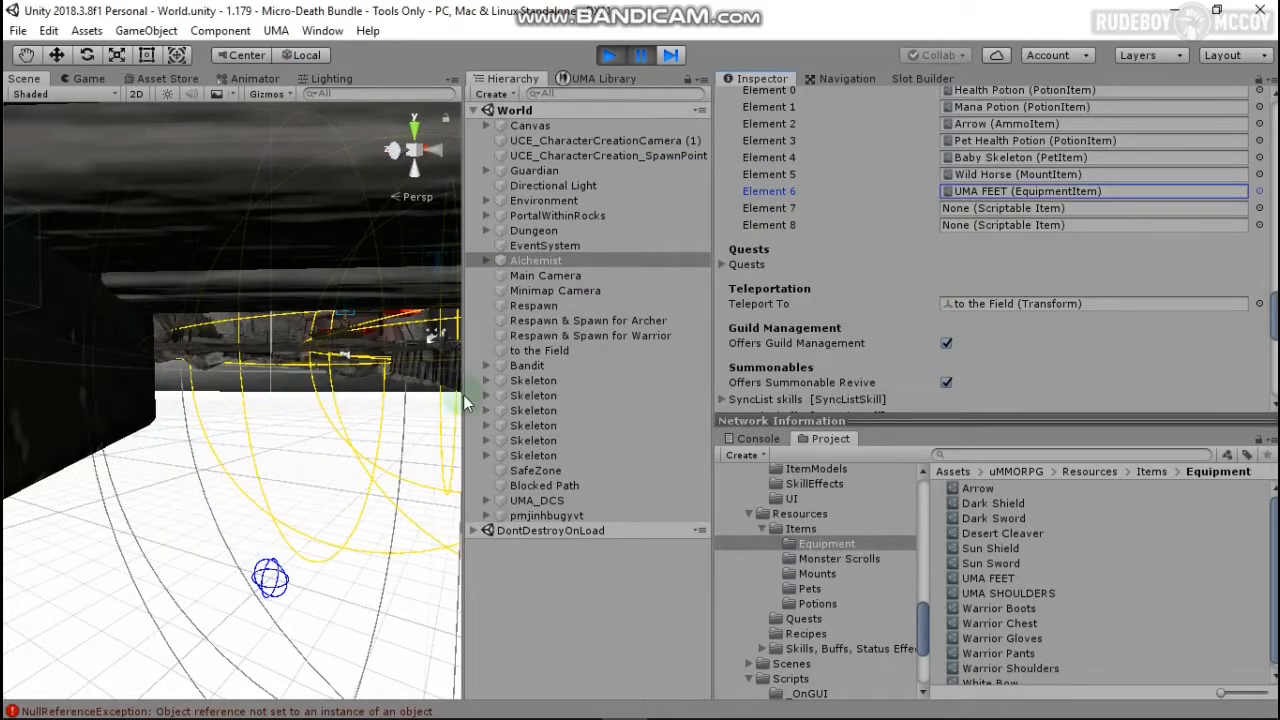
Step: Set the Alchemist's sale item Element 7 to UMA SHOULDERS
click(1260, 209)
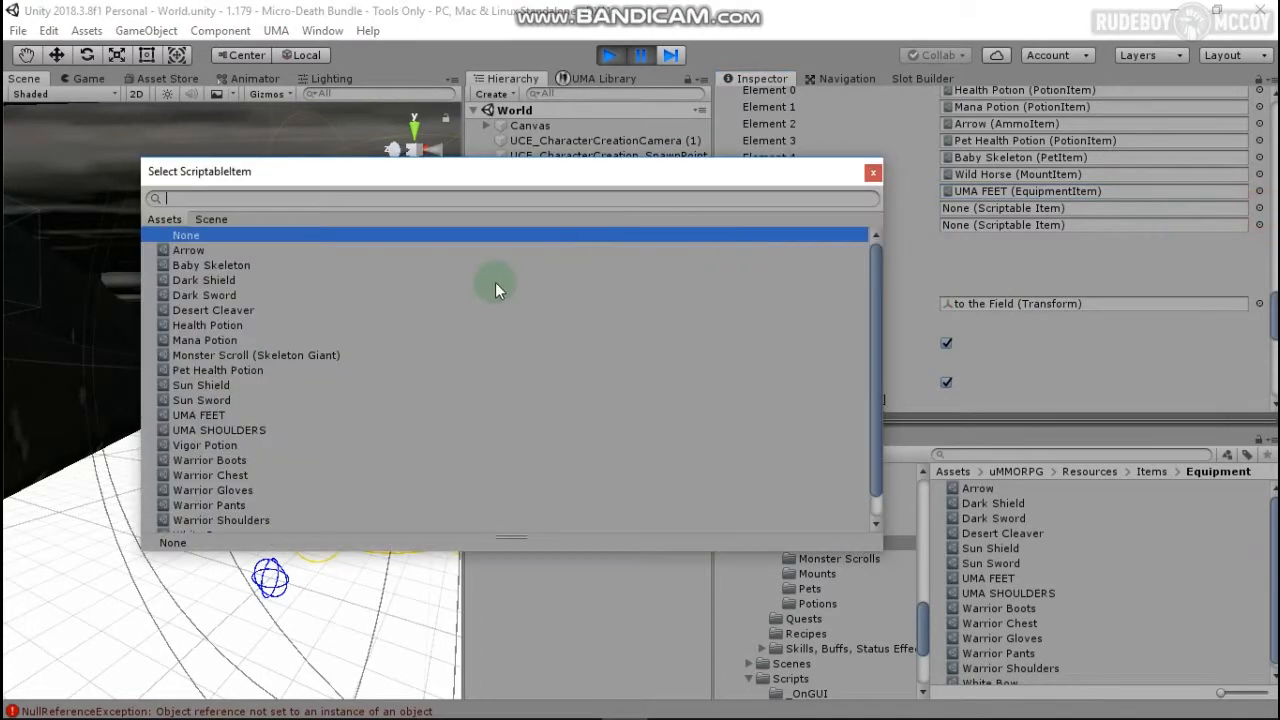
double_click(257, 430)
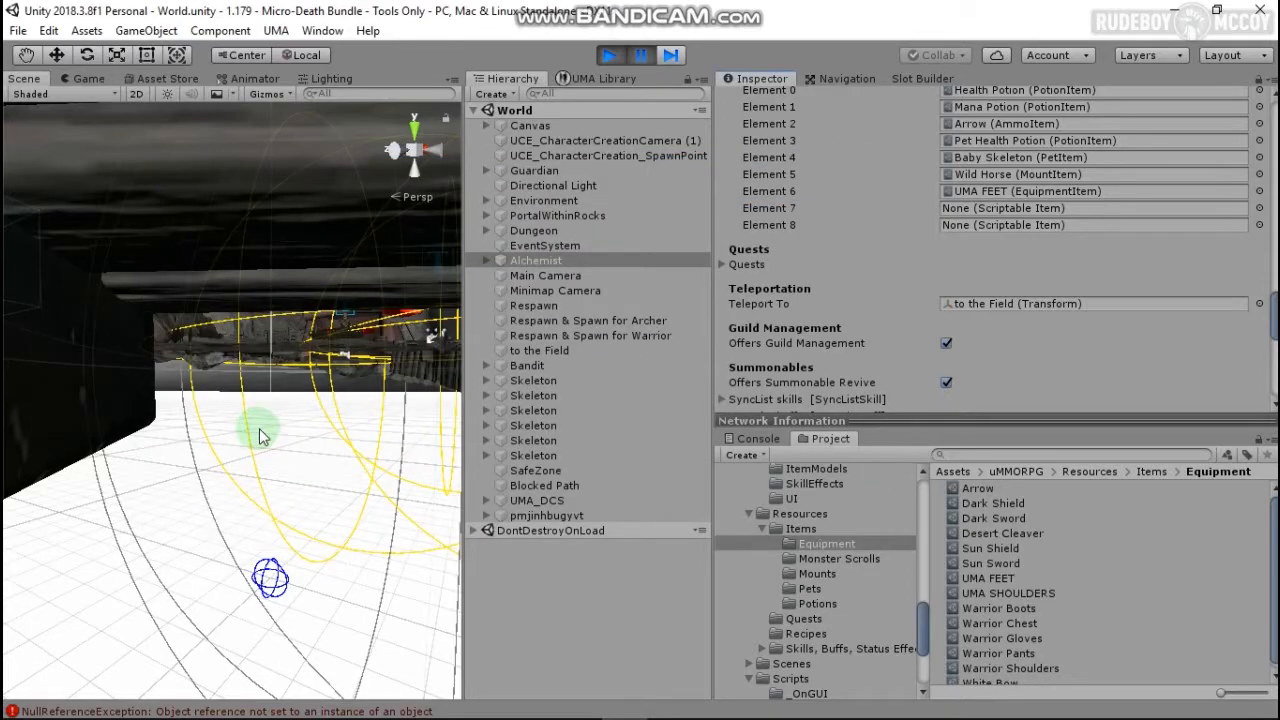
click(1260, 209)
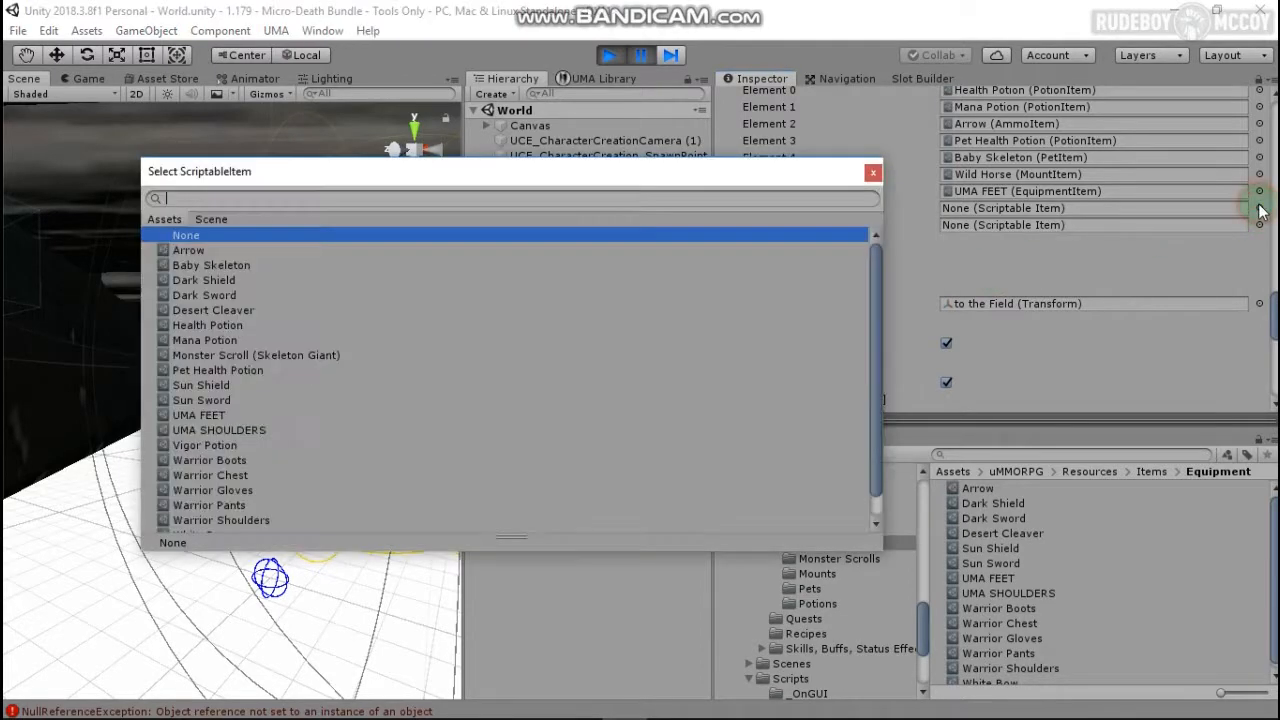
key(Down)
key(Down)
key(Down)
key(Down)
key(Down)
key(Down)
key(Down)
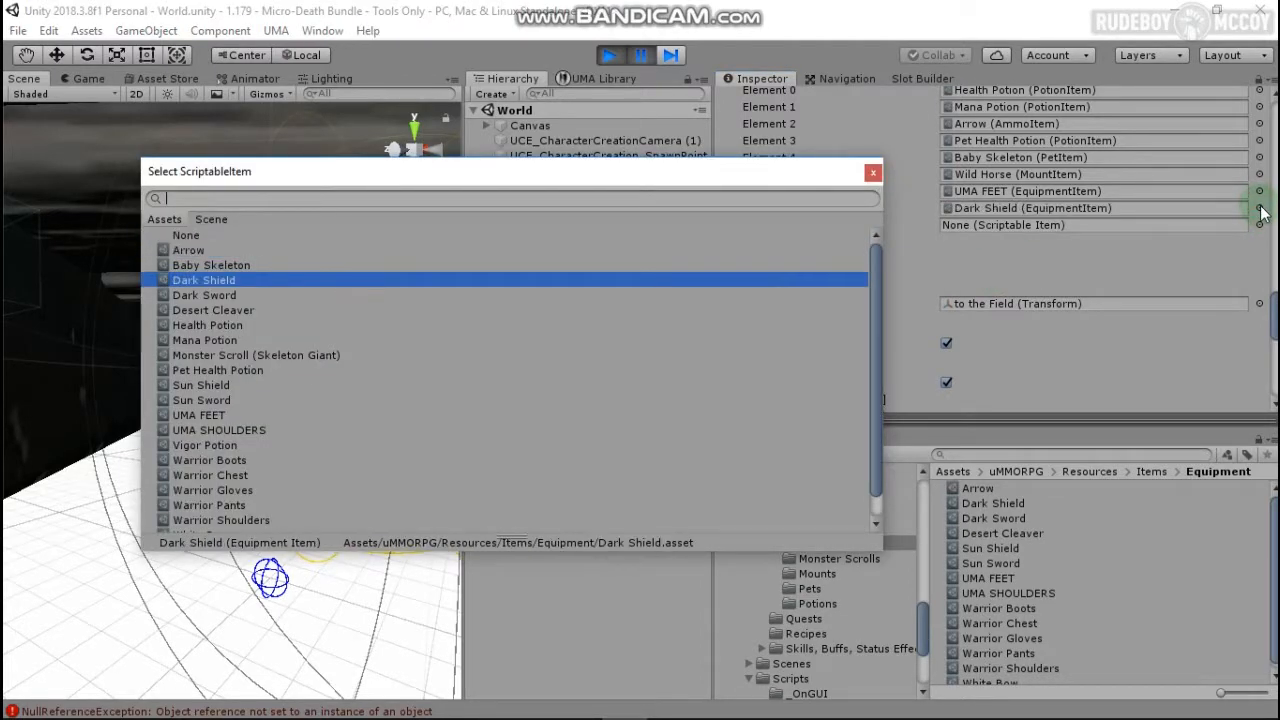
key(Down)
key(Down)
key(Down)
key(Down)
key(Down)
key(Down)
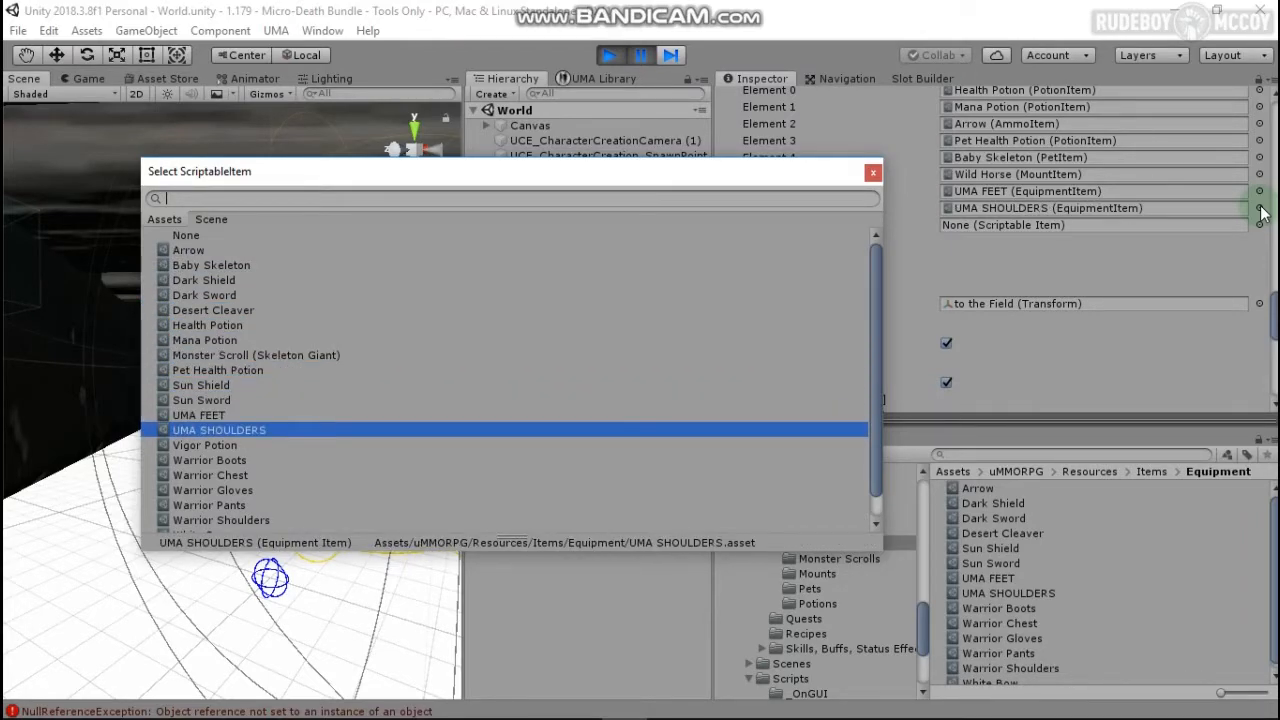
key(Return)
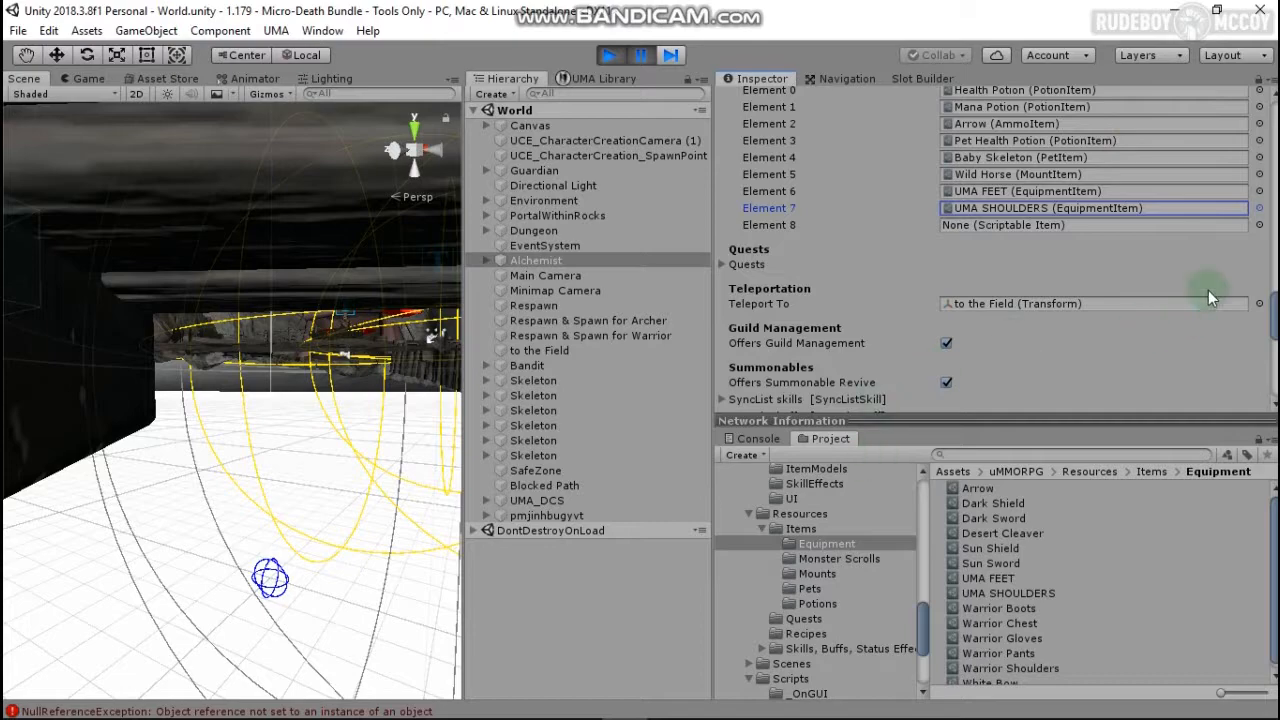
Step: Change the Sale Items Size to 8 and start the game
scroll(1157, 248, up, 3)
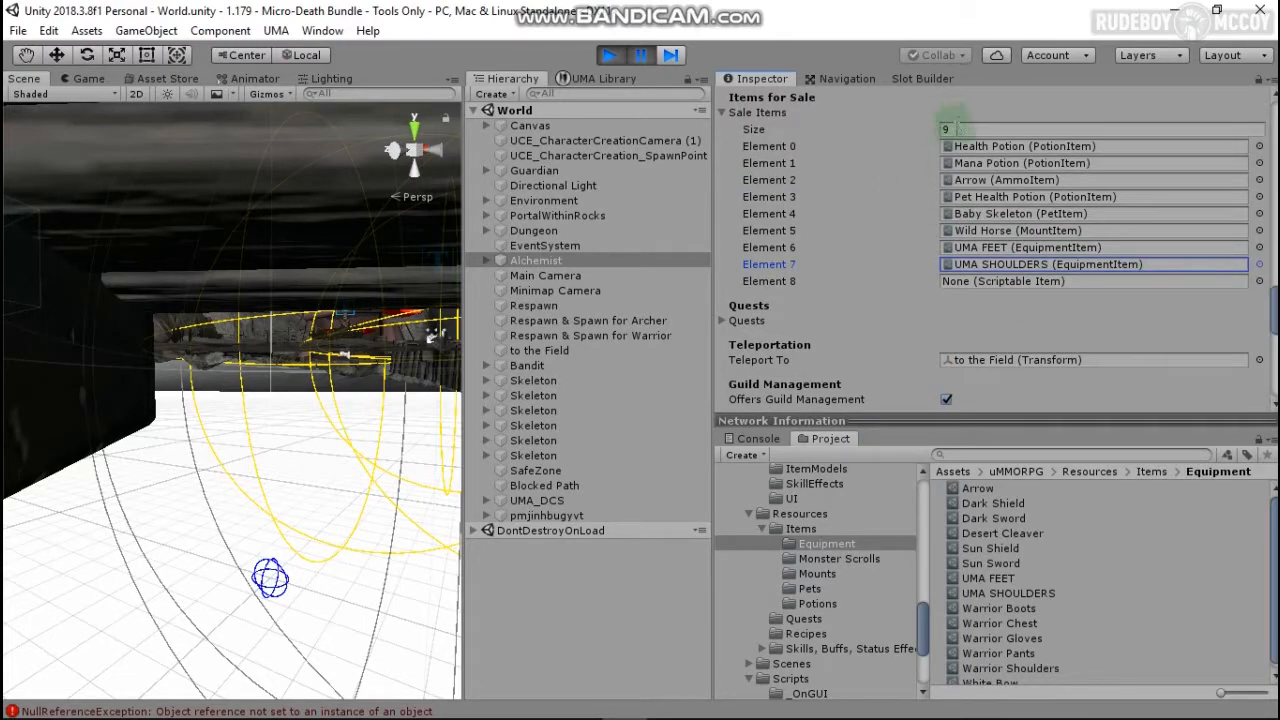
click(948, 129)
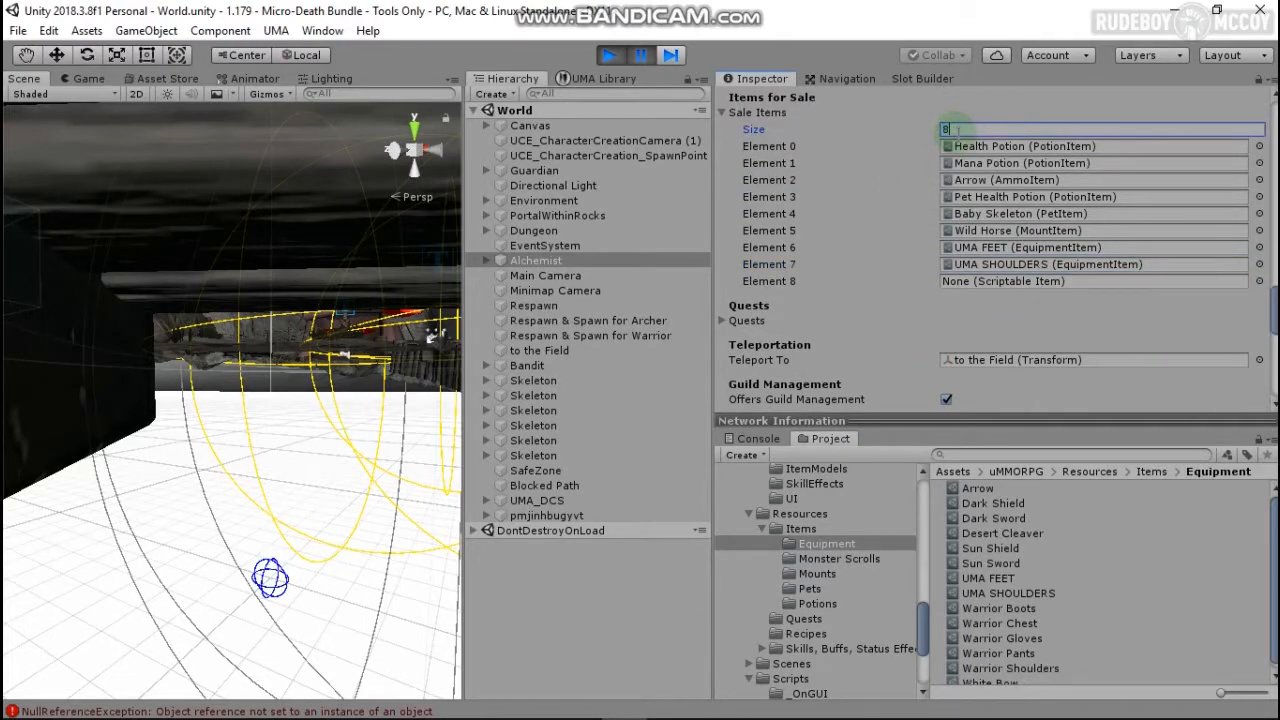
key(Return)
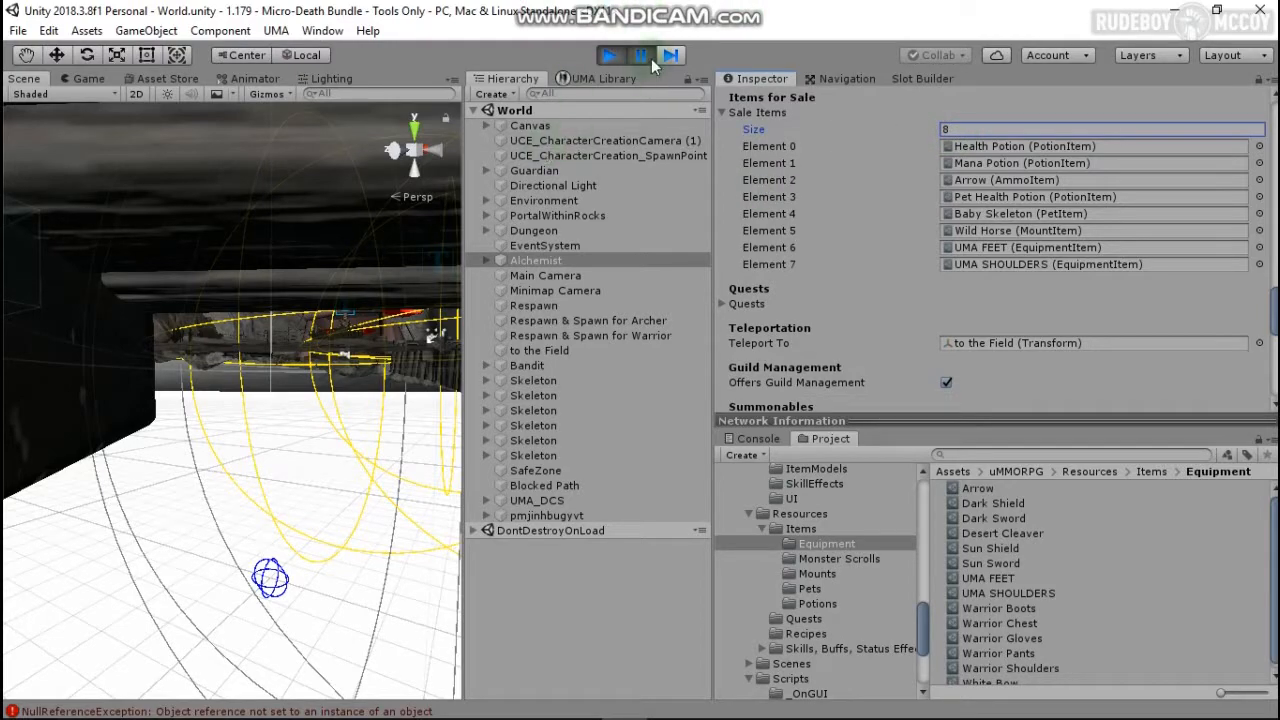
click(613, 56)
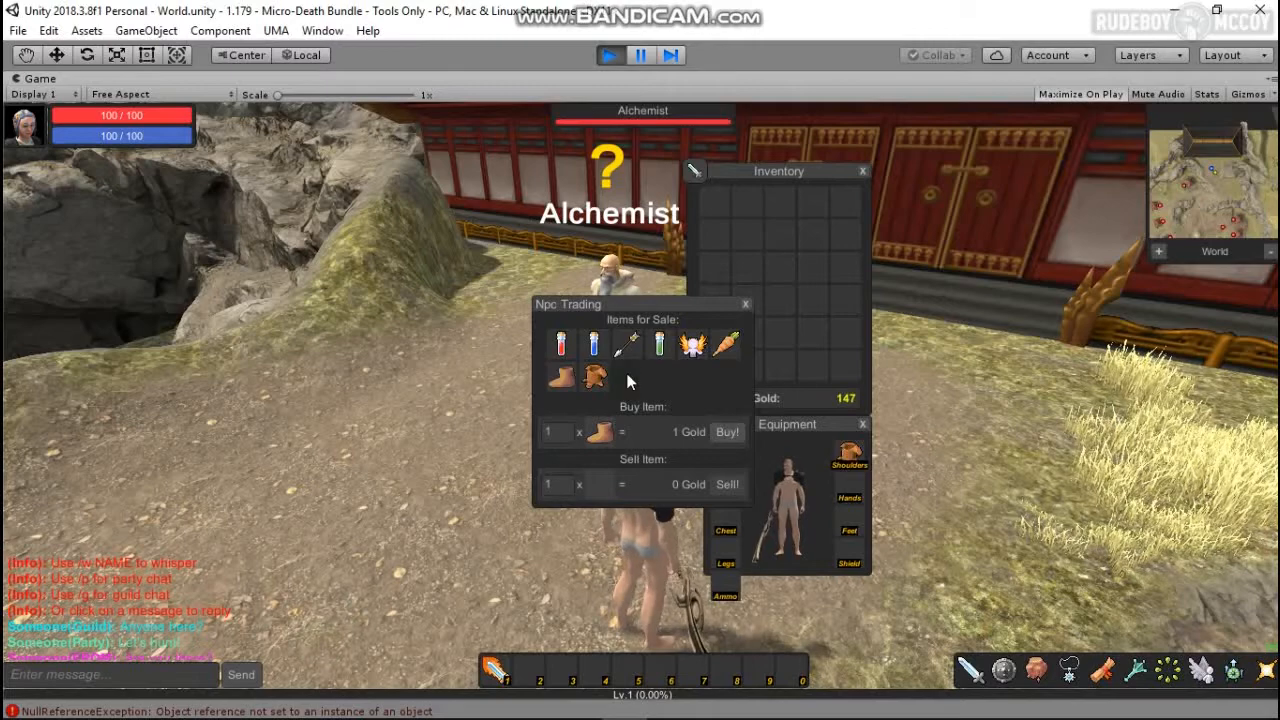
Step: Buy the shoulder item and then the boots from the Alchemist's trading window
click(594, 380)
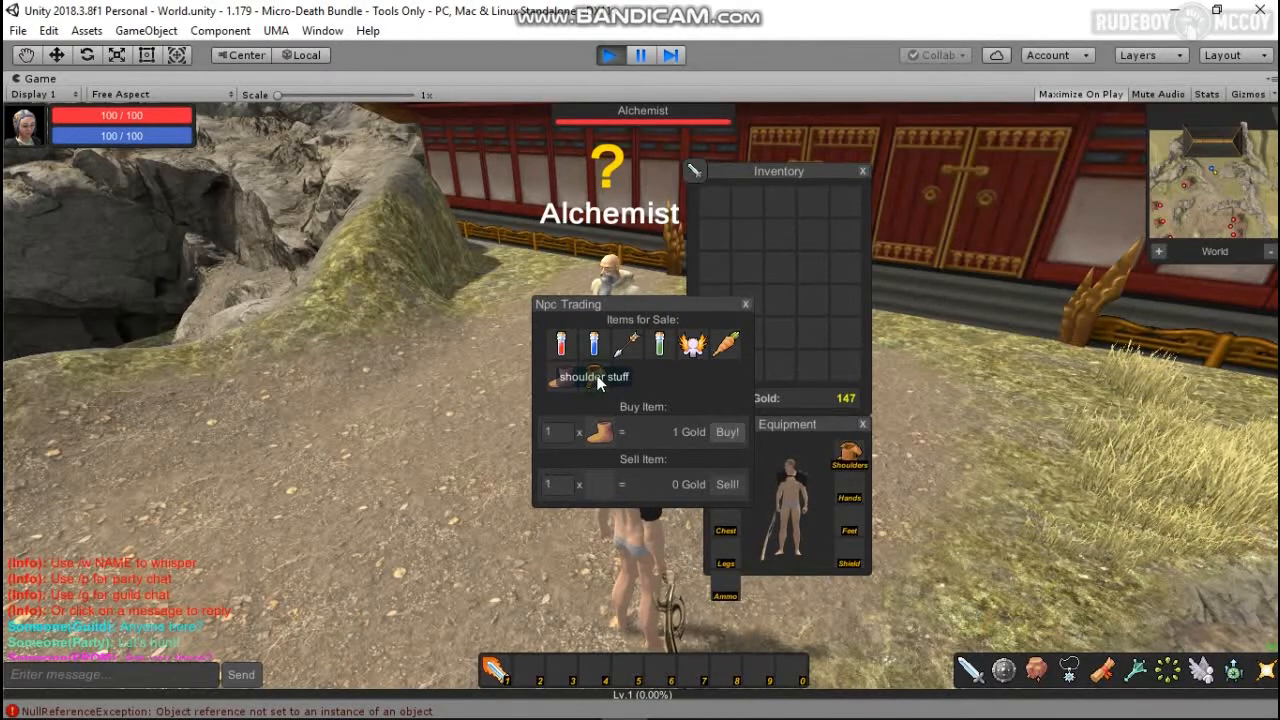
click(730, 434)
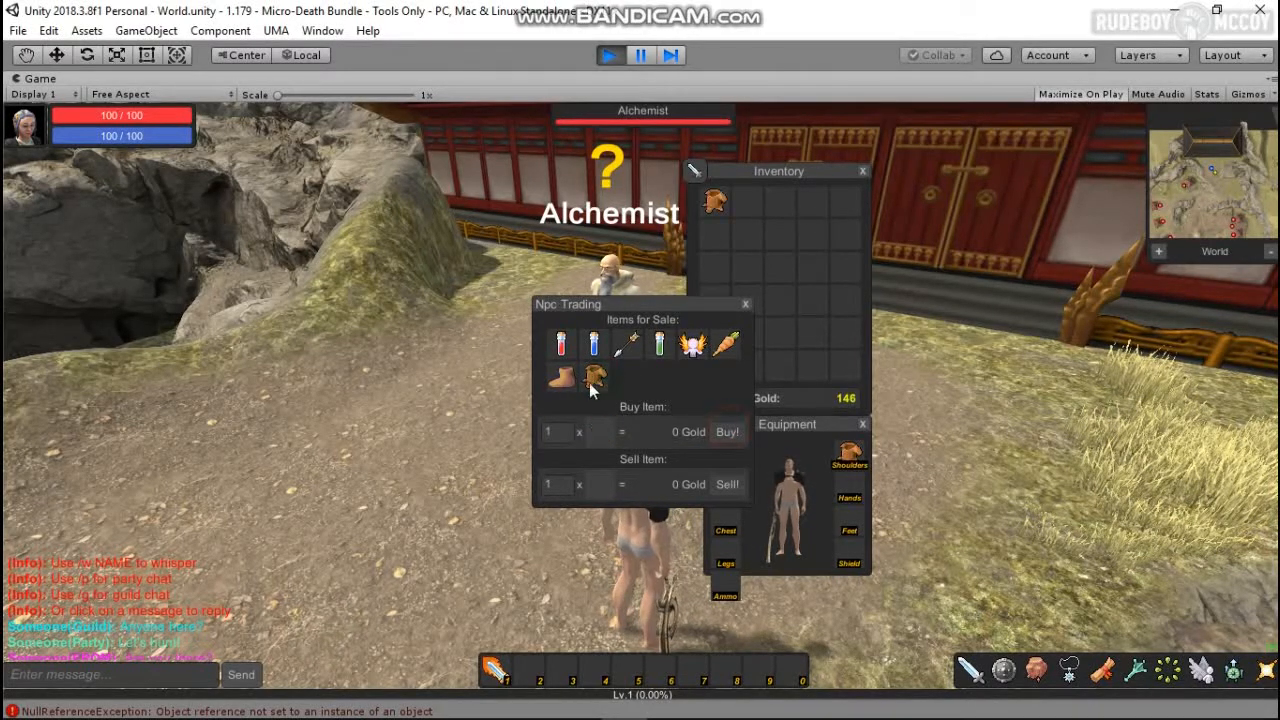
click(562, 380)
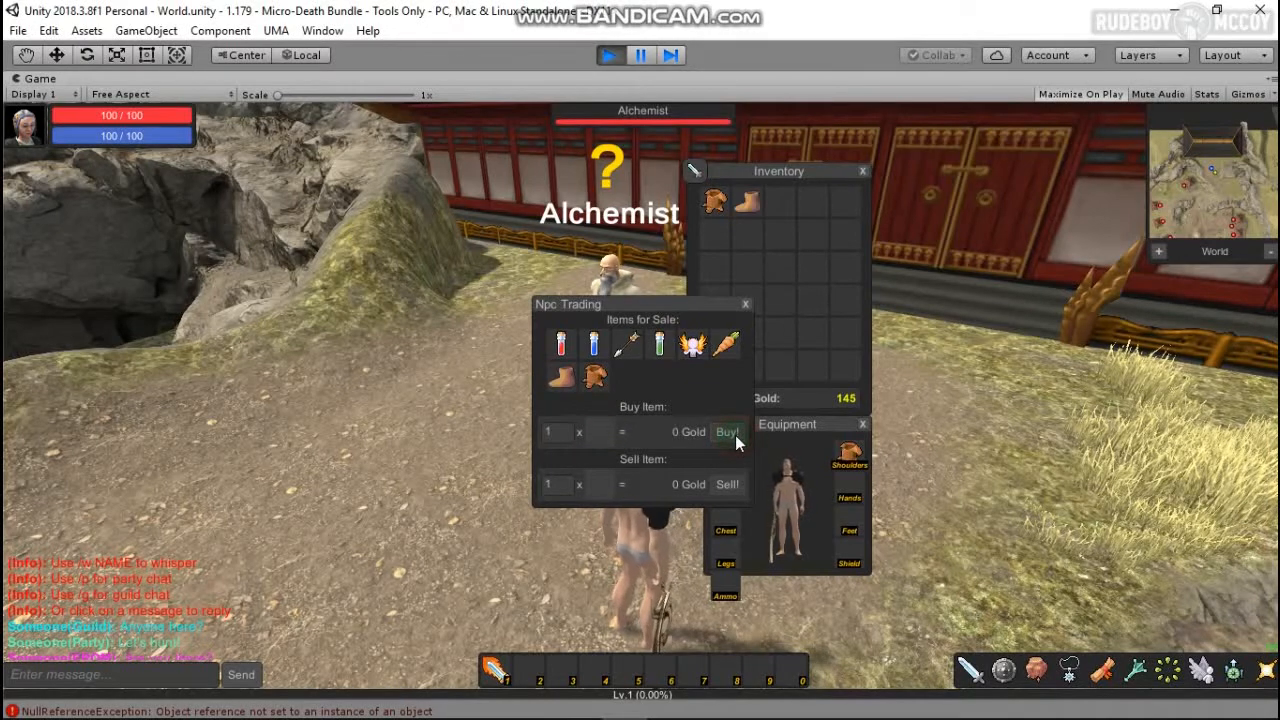
click(735, 434)
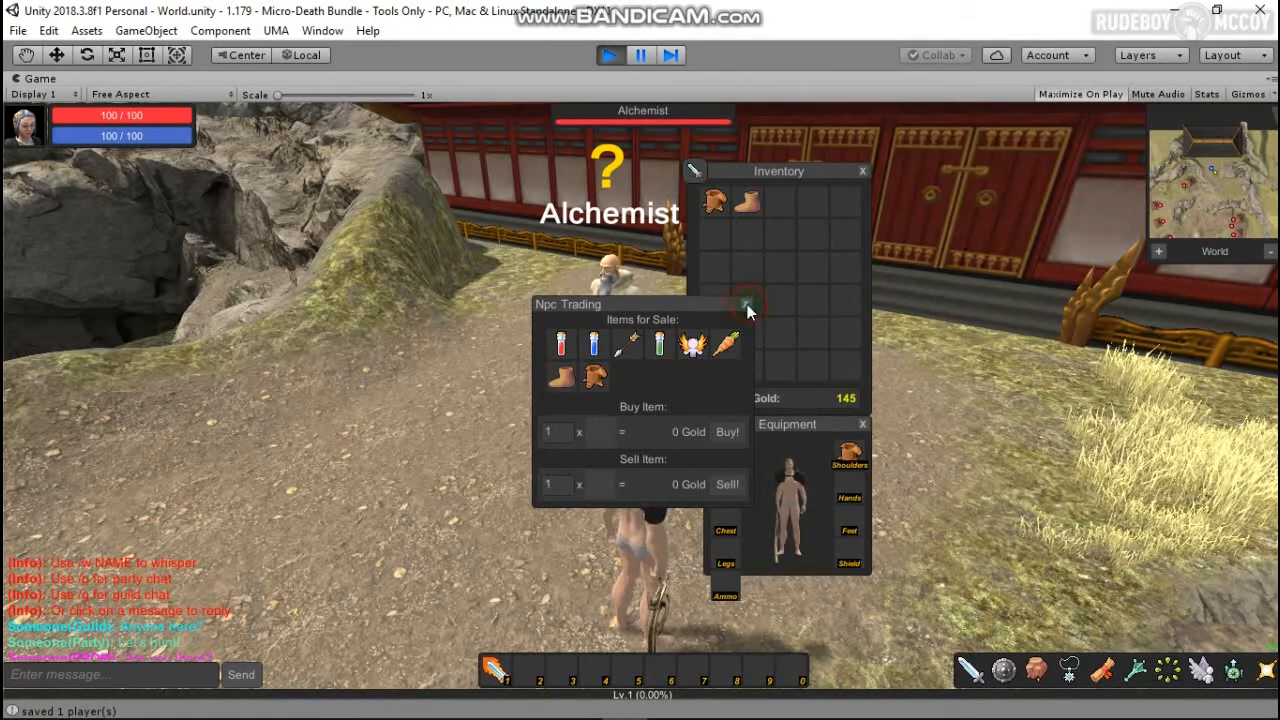
Step: Close the trading window and equip the bought boots on the character
click(746, 304)
click(747, 201)
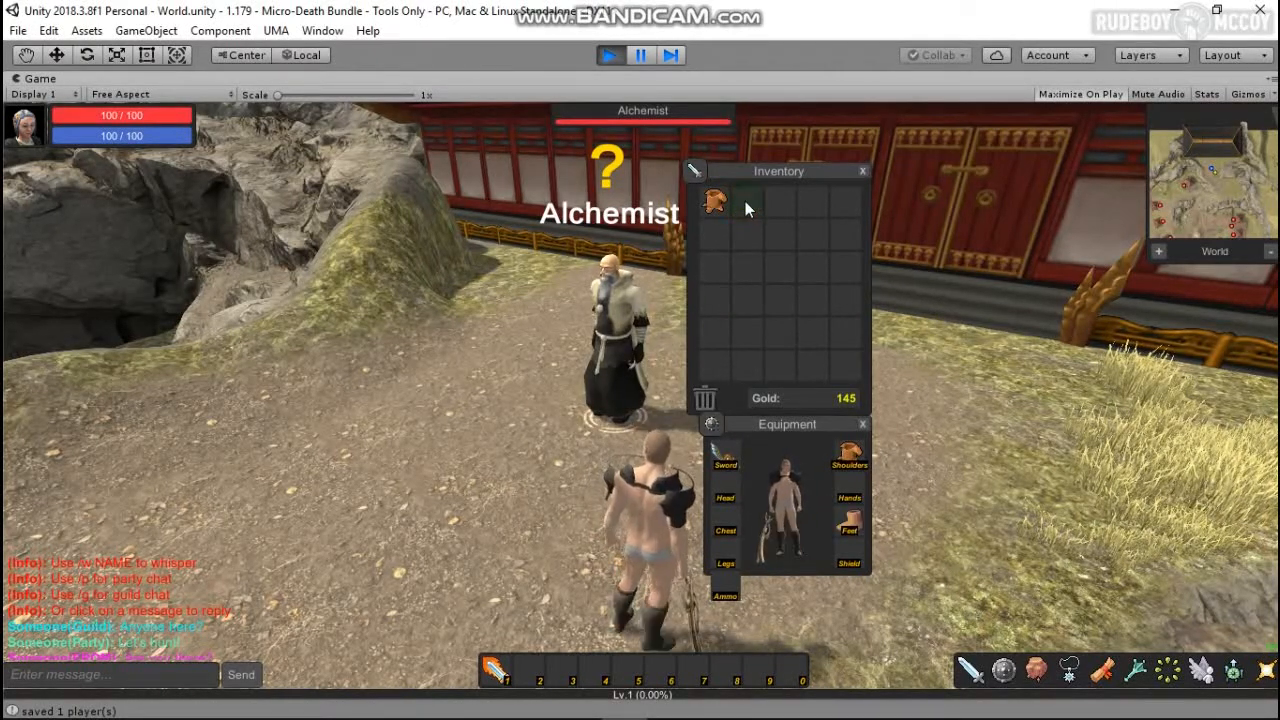
click(525, 497)
right_drag(368, 490, 364, 486)
right_drag(503, 509, 360, 495)
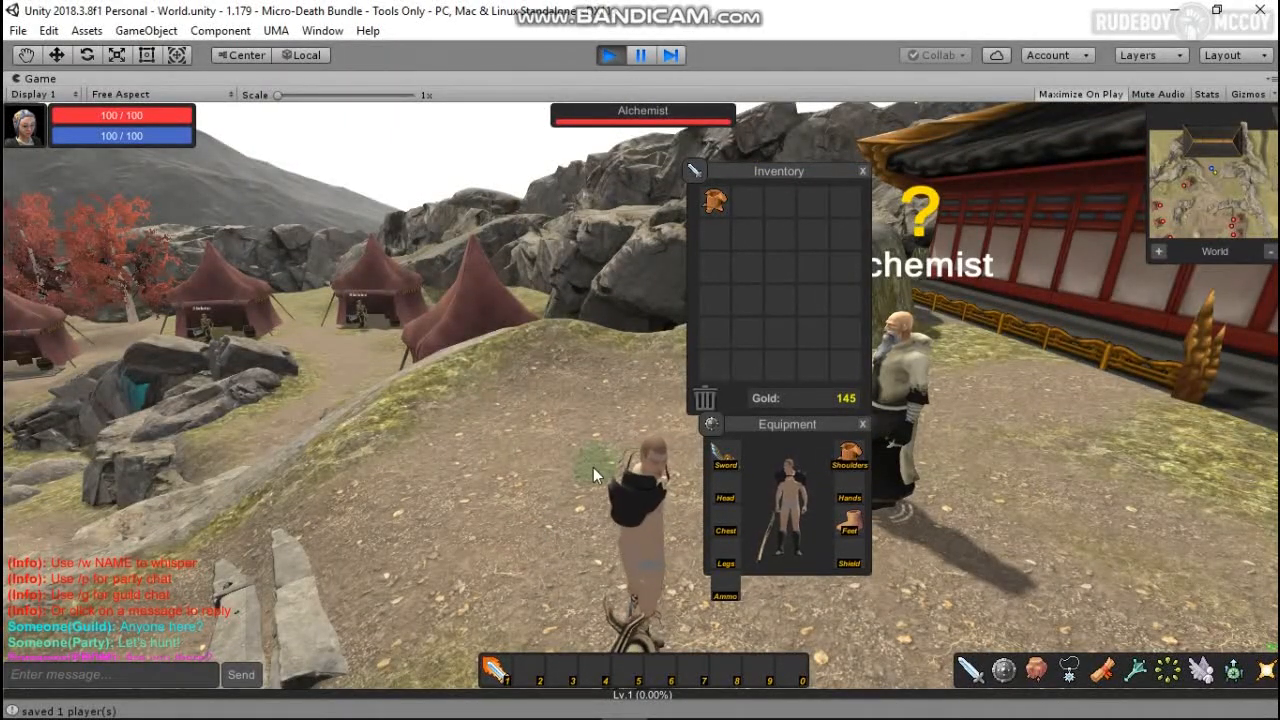
scroll(593, 467, down, 2)
Step: Stop the game, find Main Camera via 'main', and set its Camera MMO offset Y to 1.1
click(608, 55)
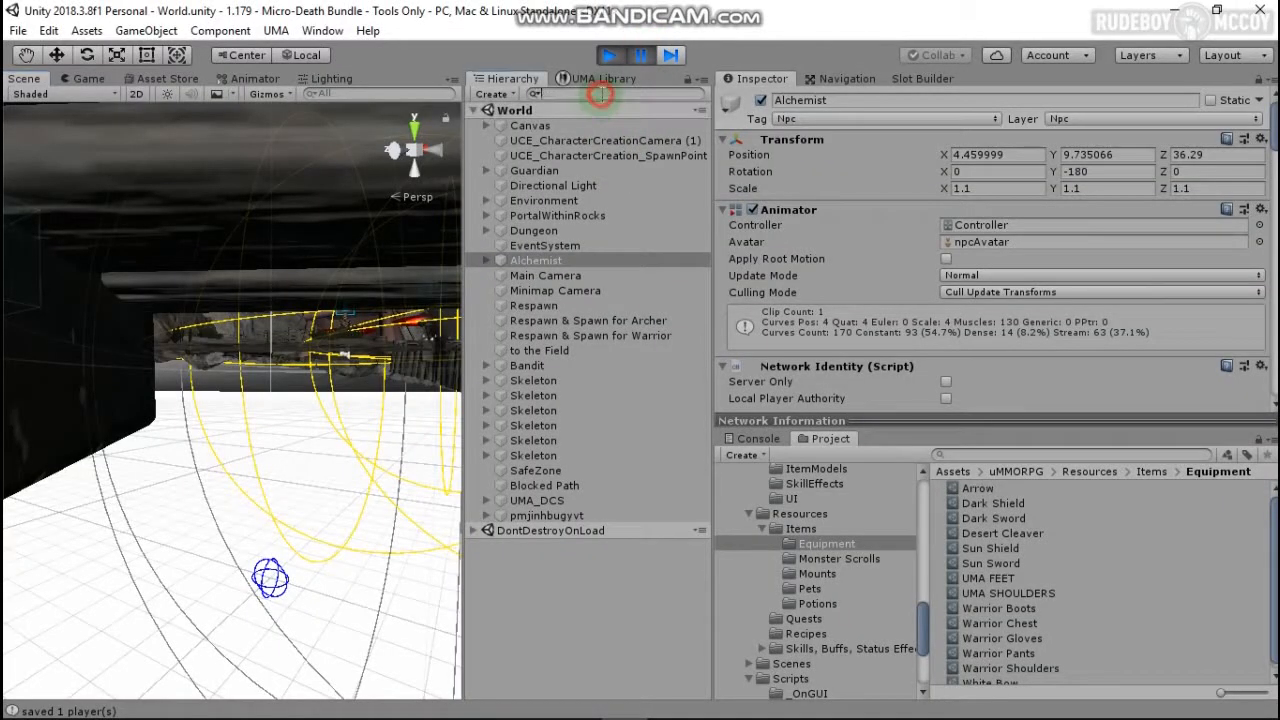
text(main)
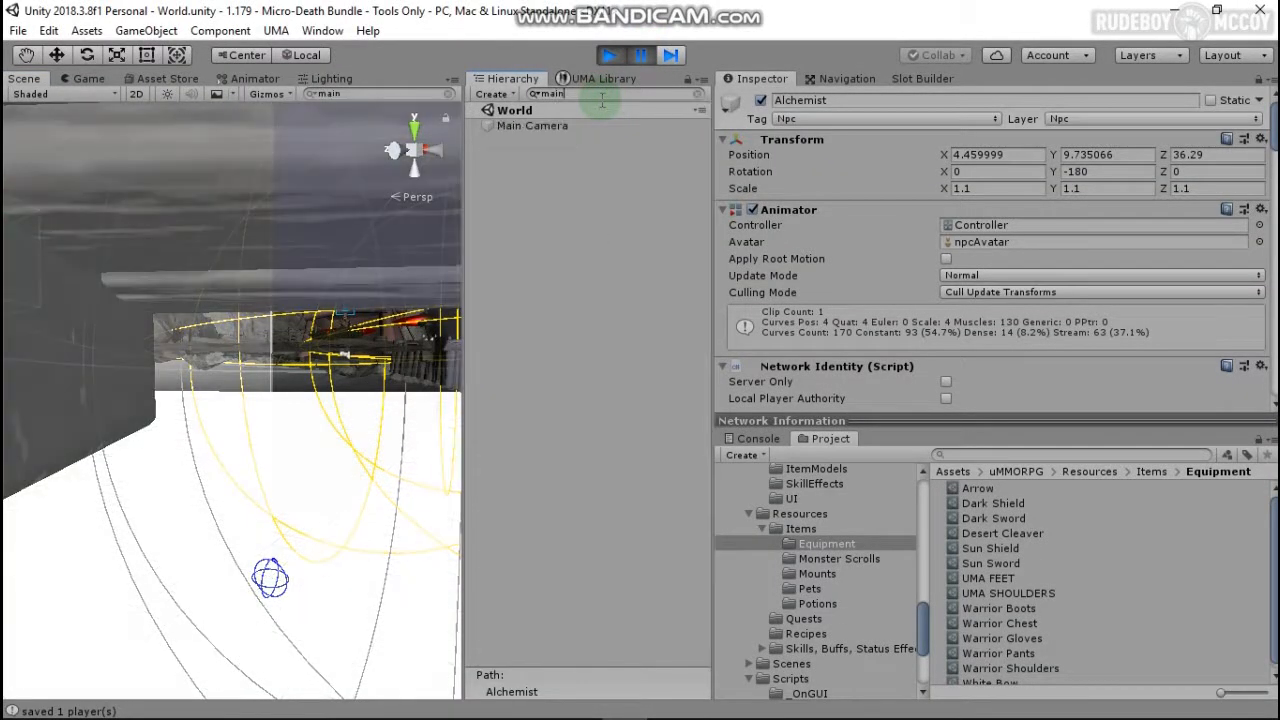
click(542, 126)
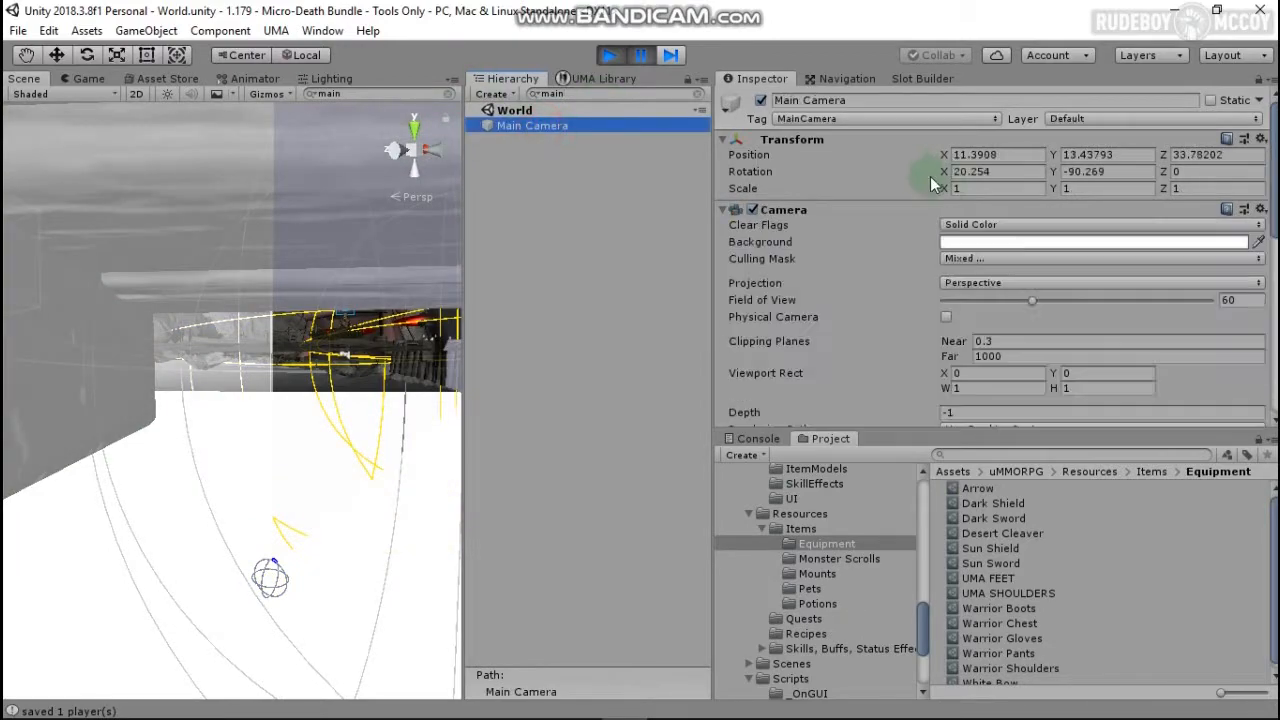
scroll(930, 176, down, 4)
scroll(1058, 294, down, 6)
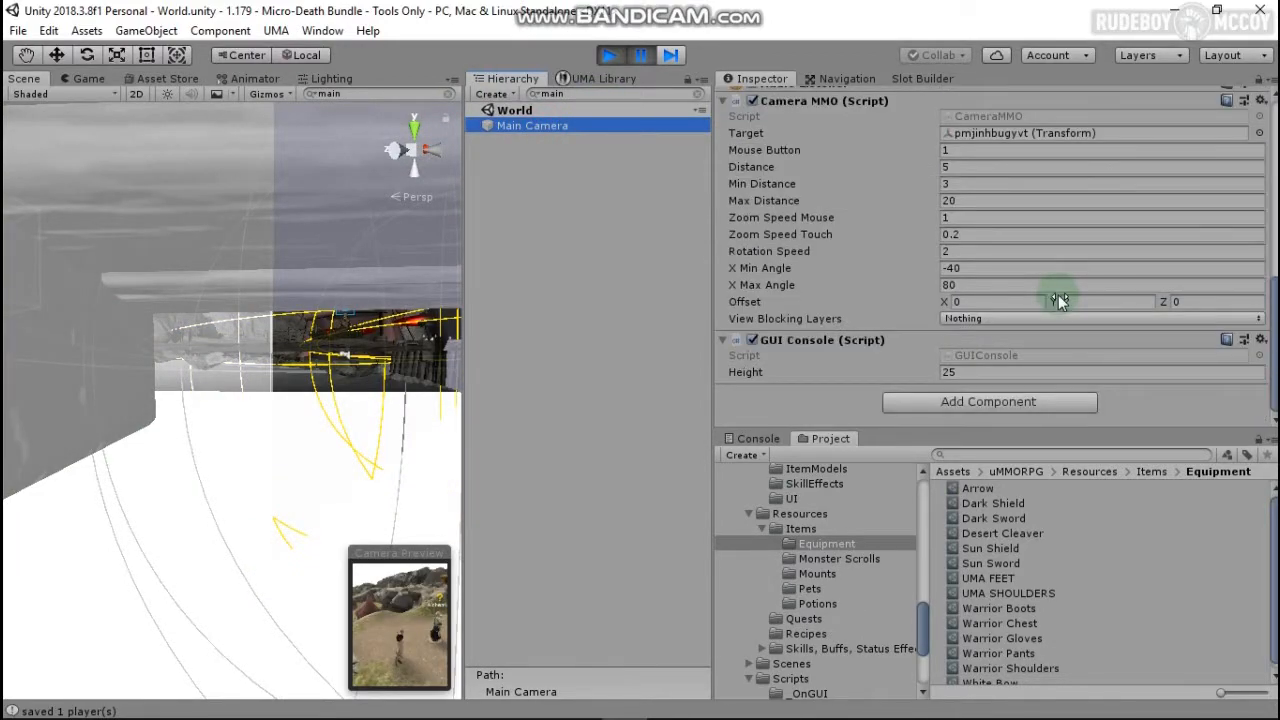
click(1104, 301)
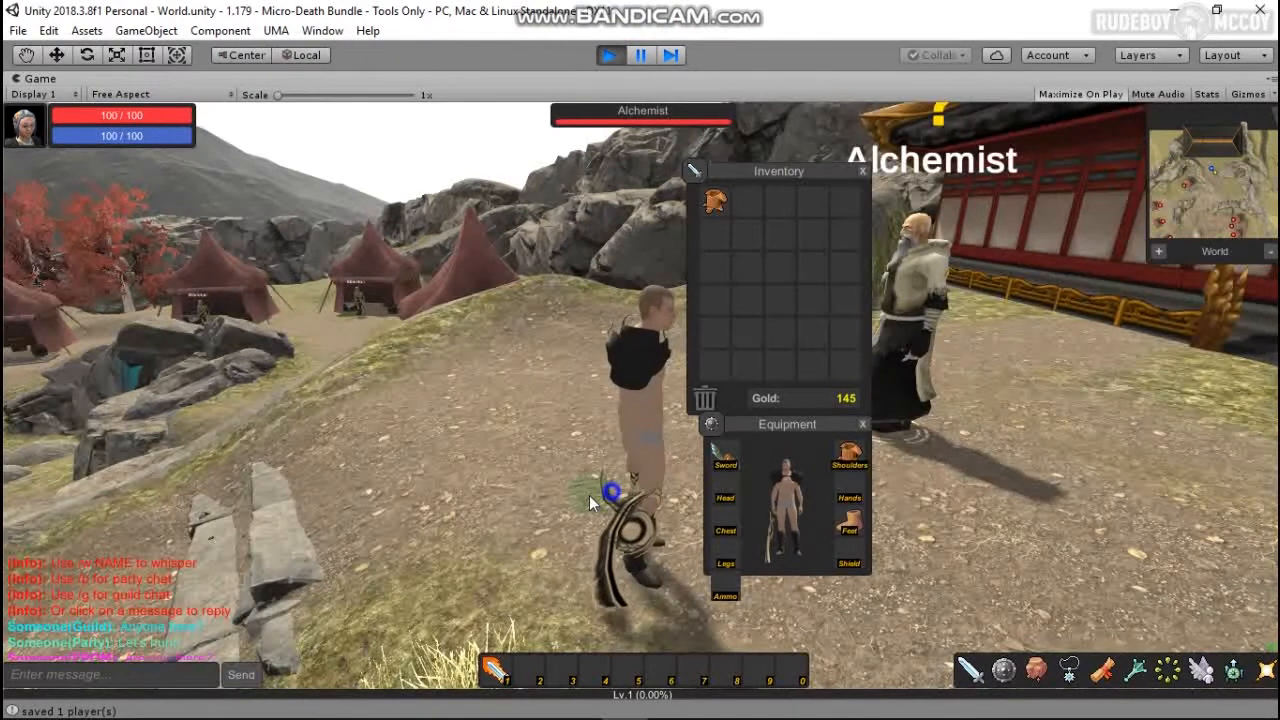
Step: Close the Inventory and Equipment windows, then walk and orbit around the character wearing the new gear
right_drag(590, 496, 180, 450)
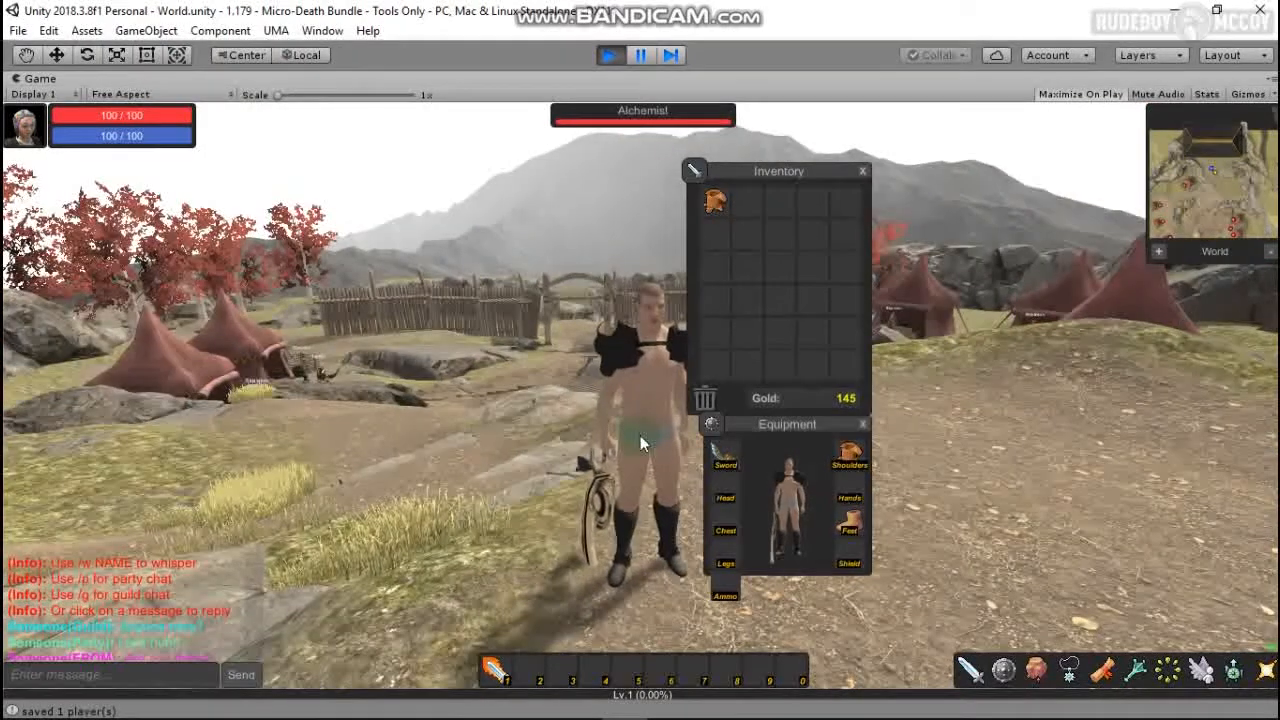
click(862, 171)
click(862, 424)
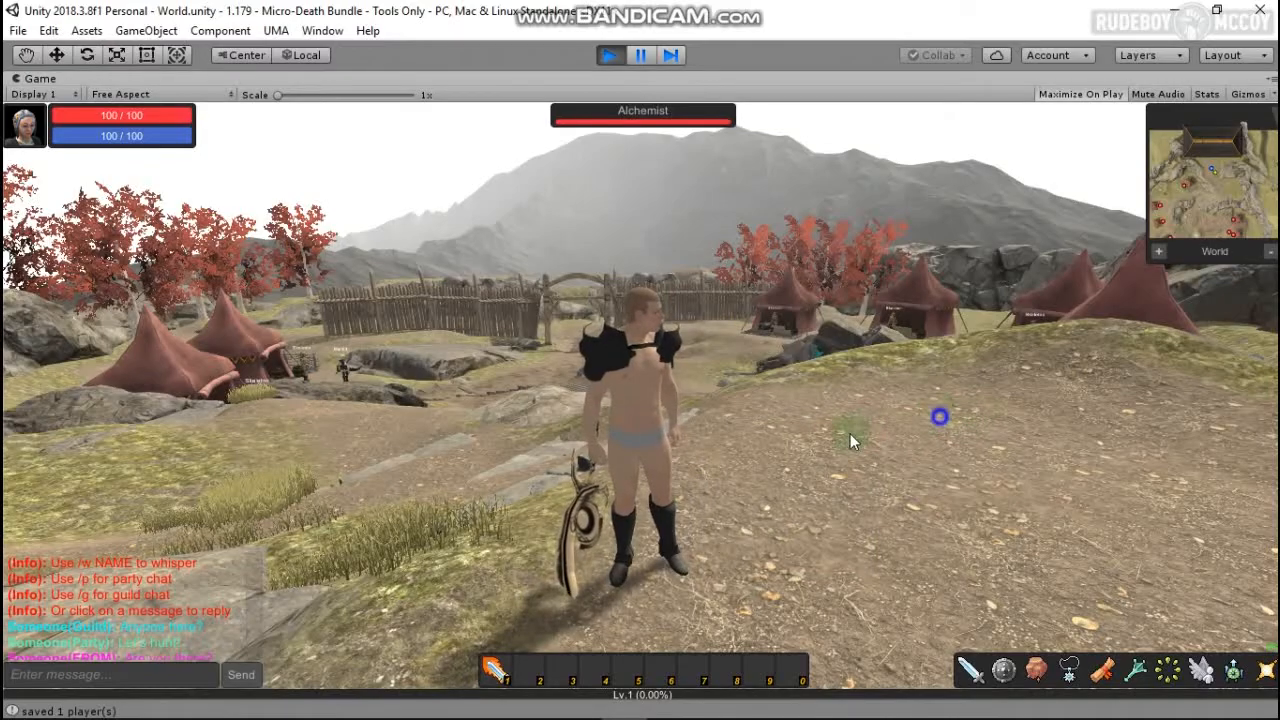
right_drag(850, 433, 647, 537)
click(533, 447)
right_drag(537, 387, 1060, 480)
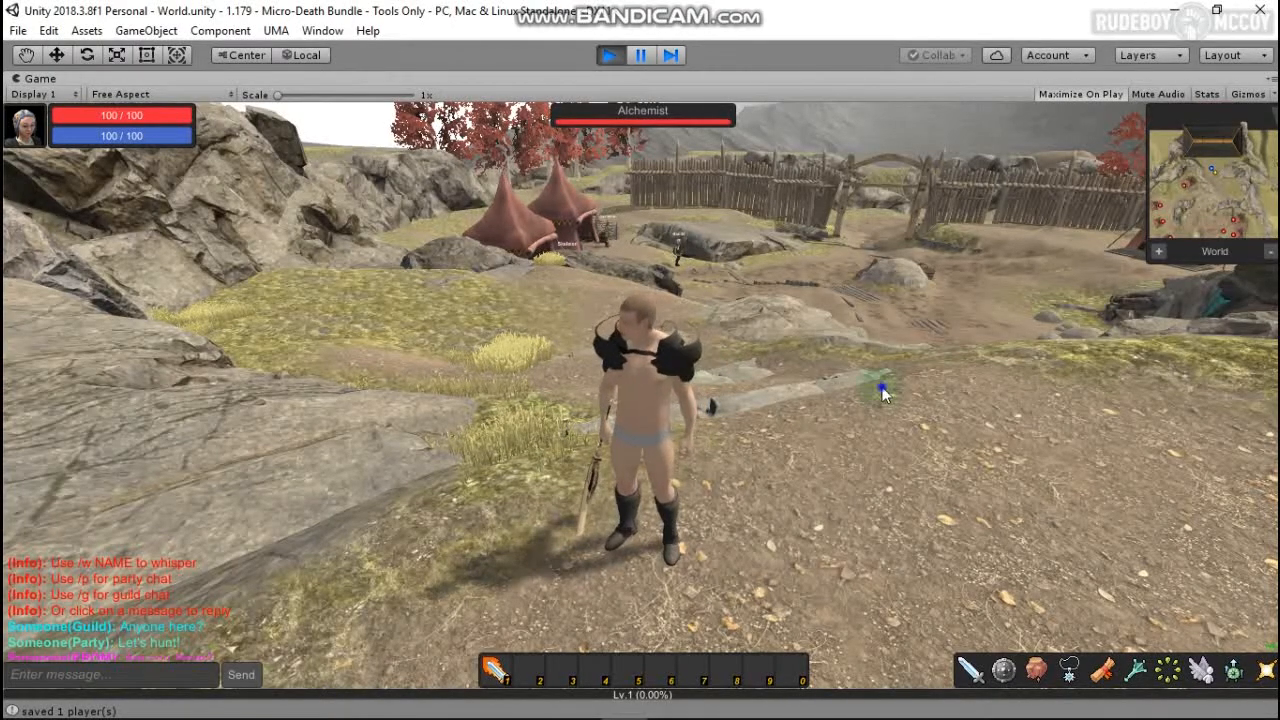
right_drag(883, 391, 340, 440)
right_drag(786, 371, 480, 495)
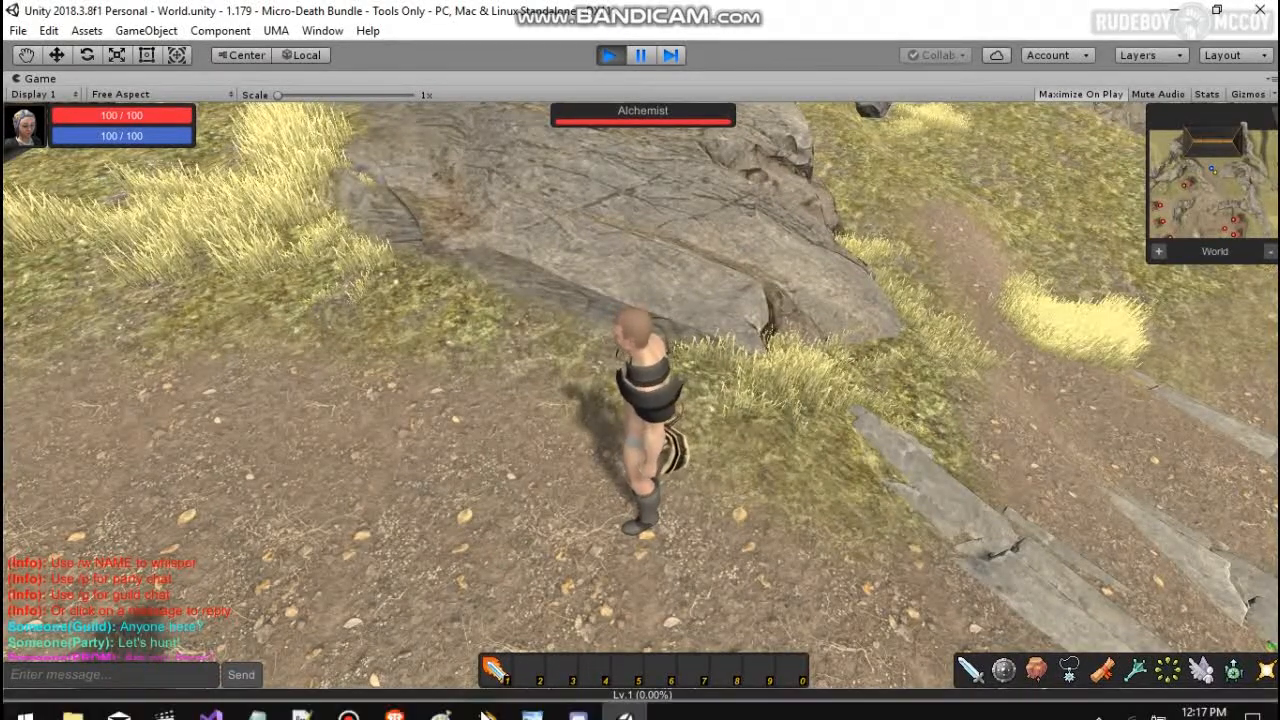
click(486, 700)
scroll(882, 309, down, 3)
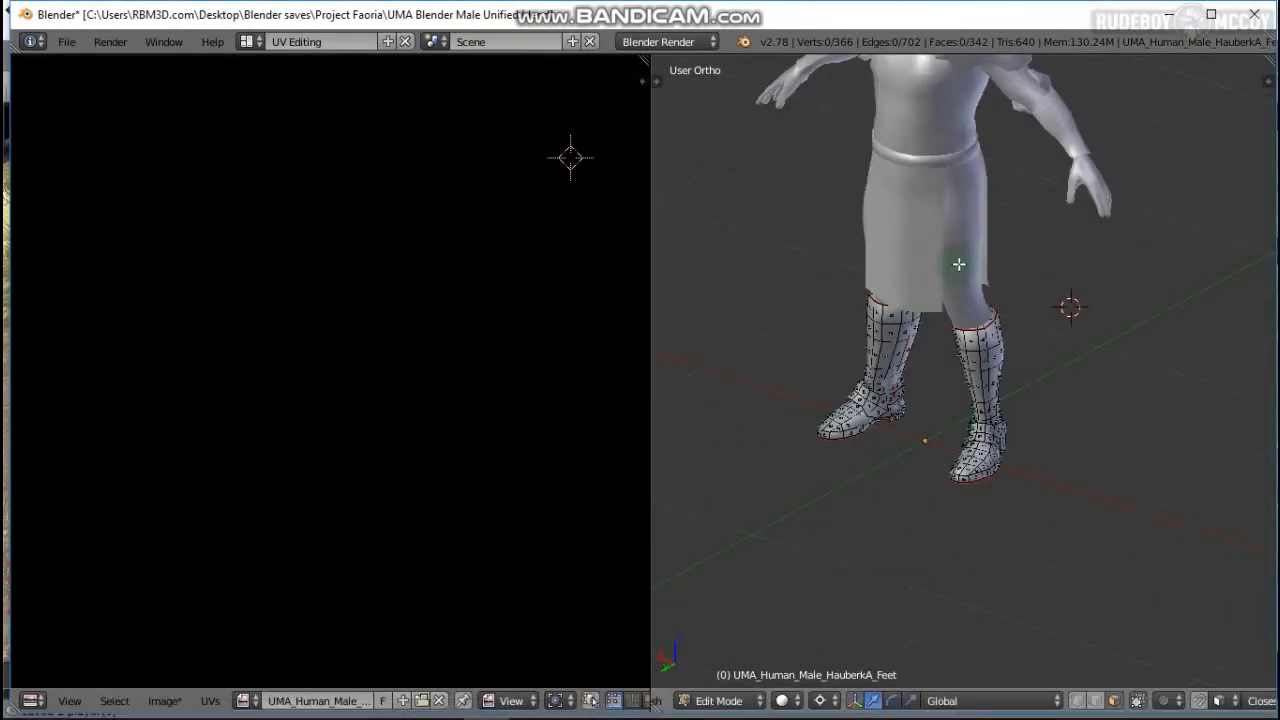
middle_drag(957, 266, 885, 464)
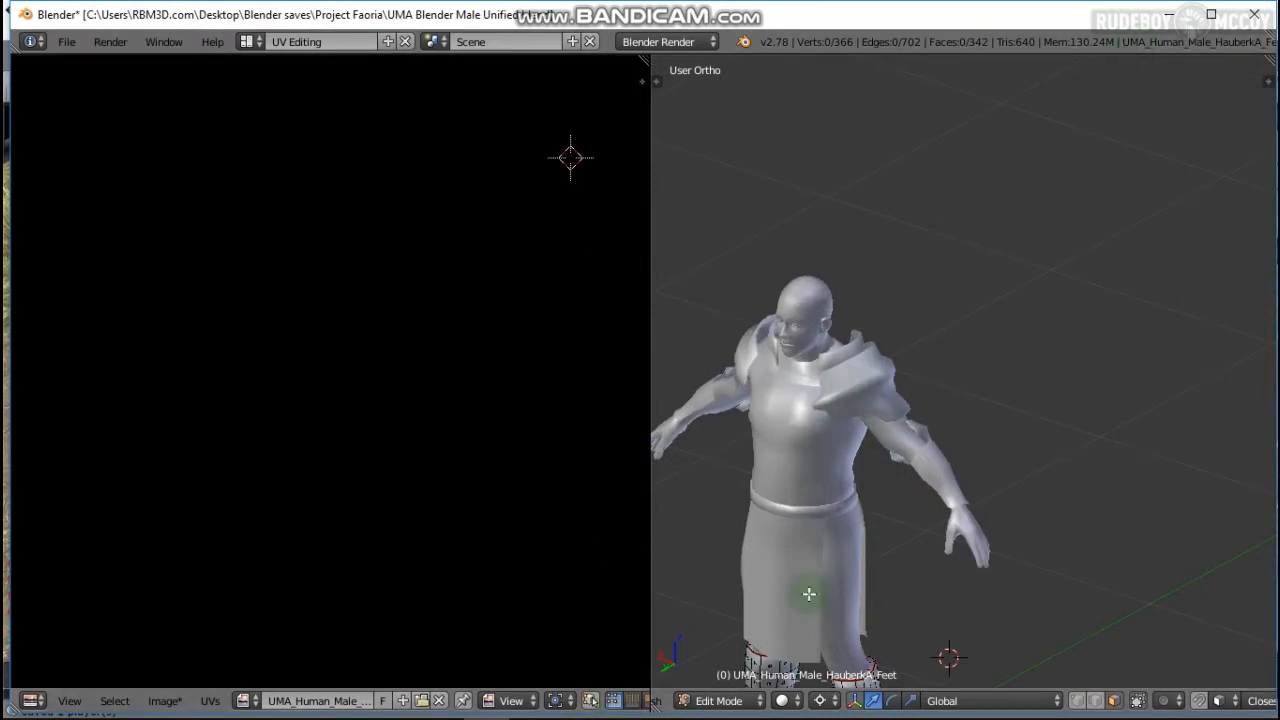
key(alt+Tab)
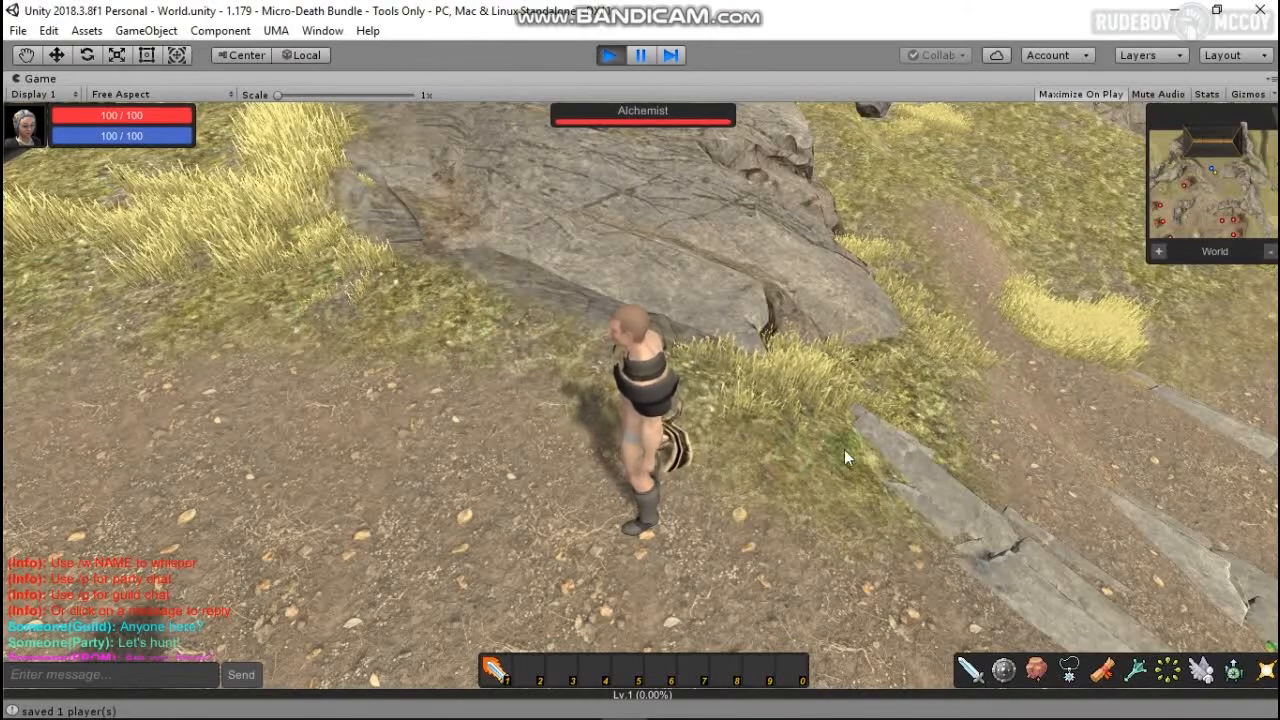
Step: Orbit the camera to the character's front, then bring up Bandicam from the taskbar
right_drag(409, 452, 1100, 440)
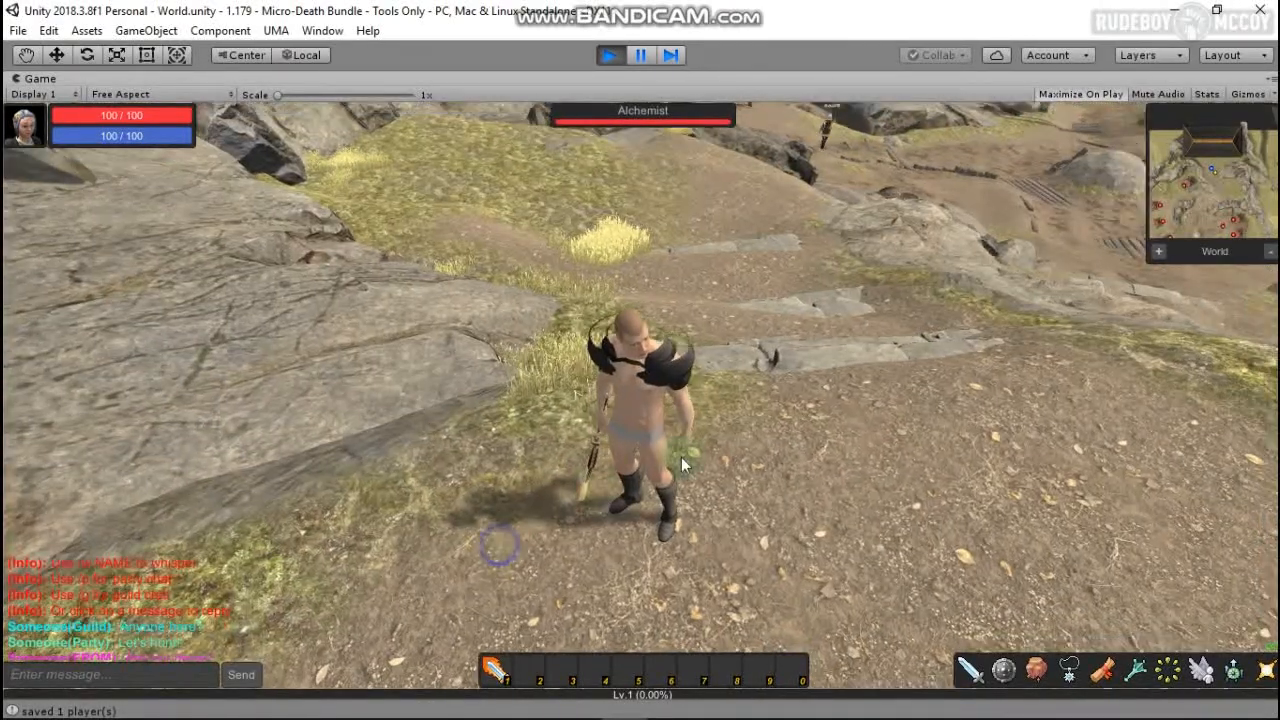
right_drag(494, 546, 814, 481)
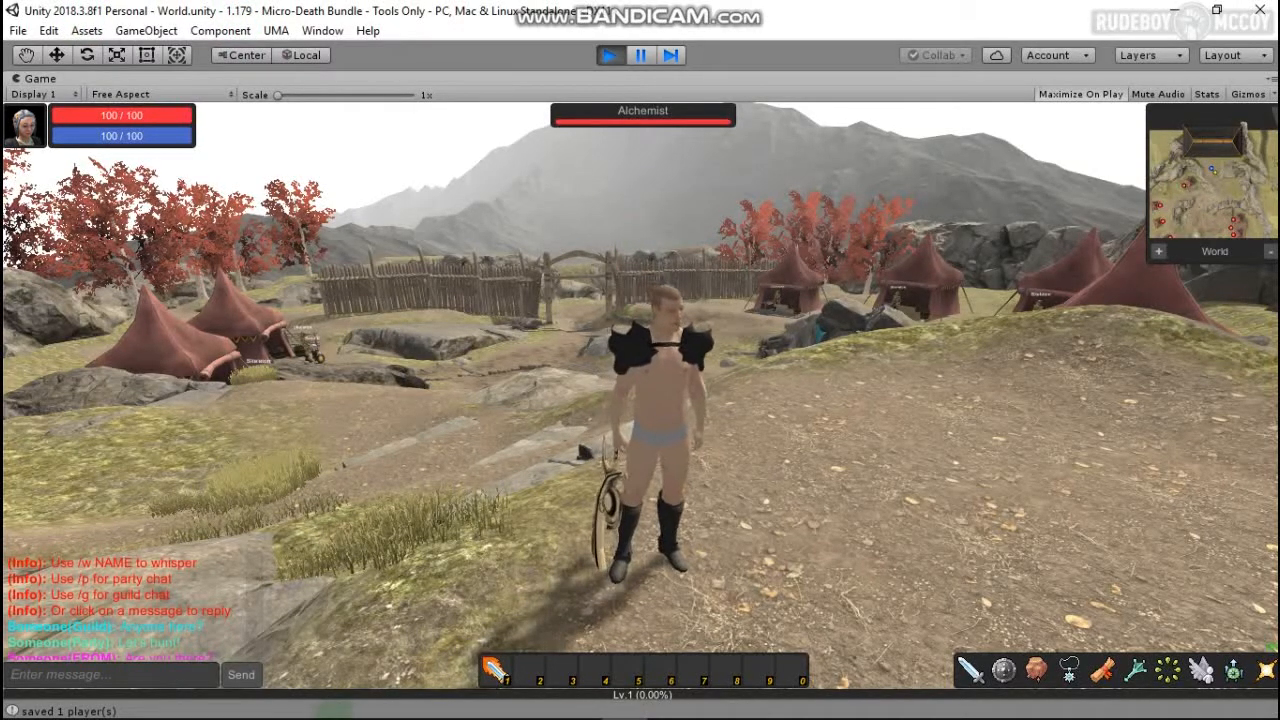
click(348, 701)
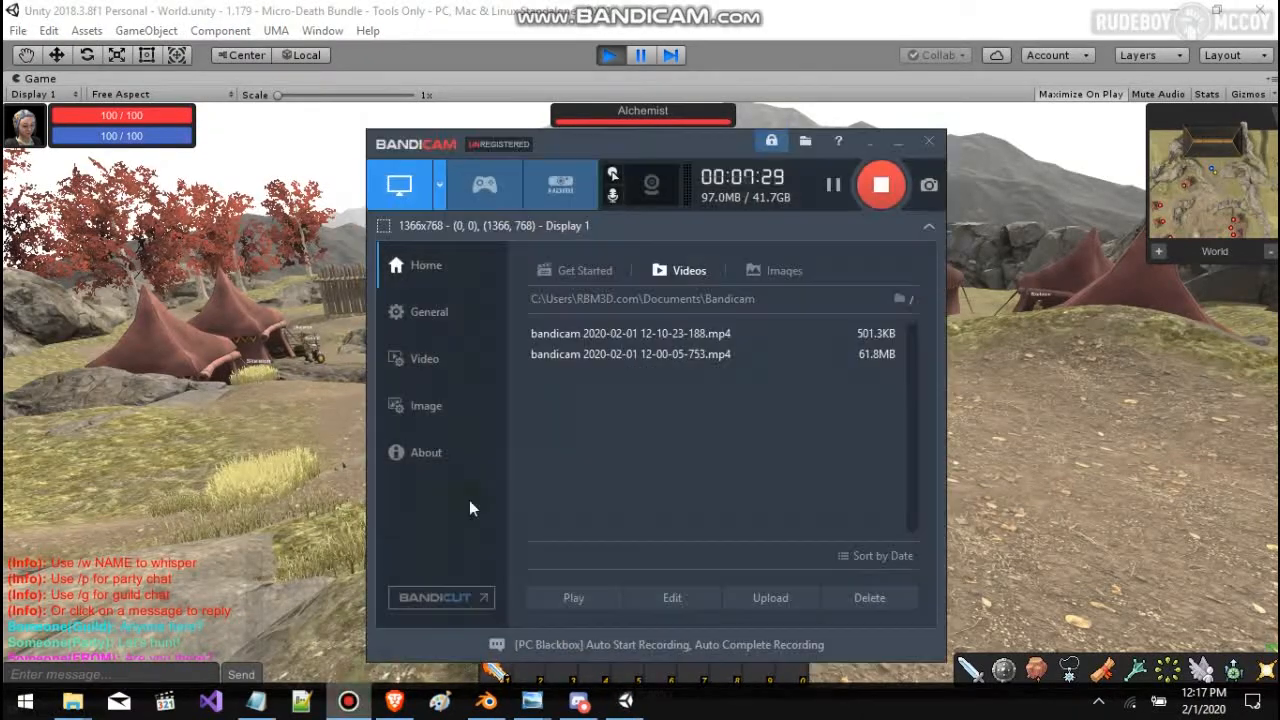